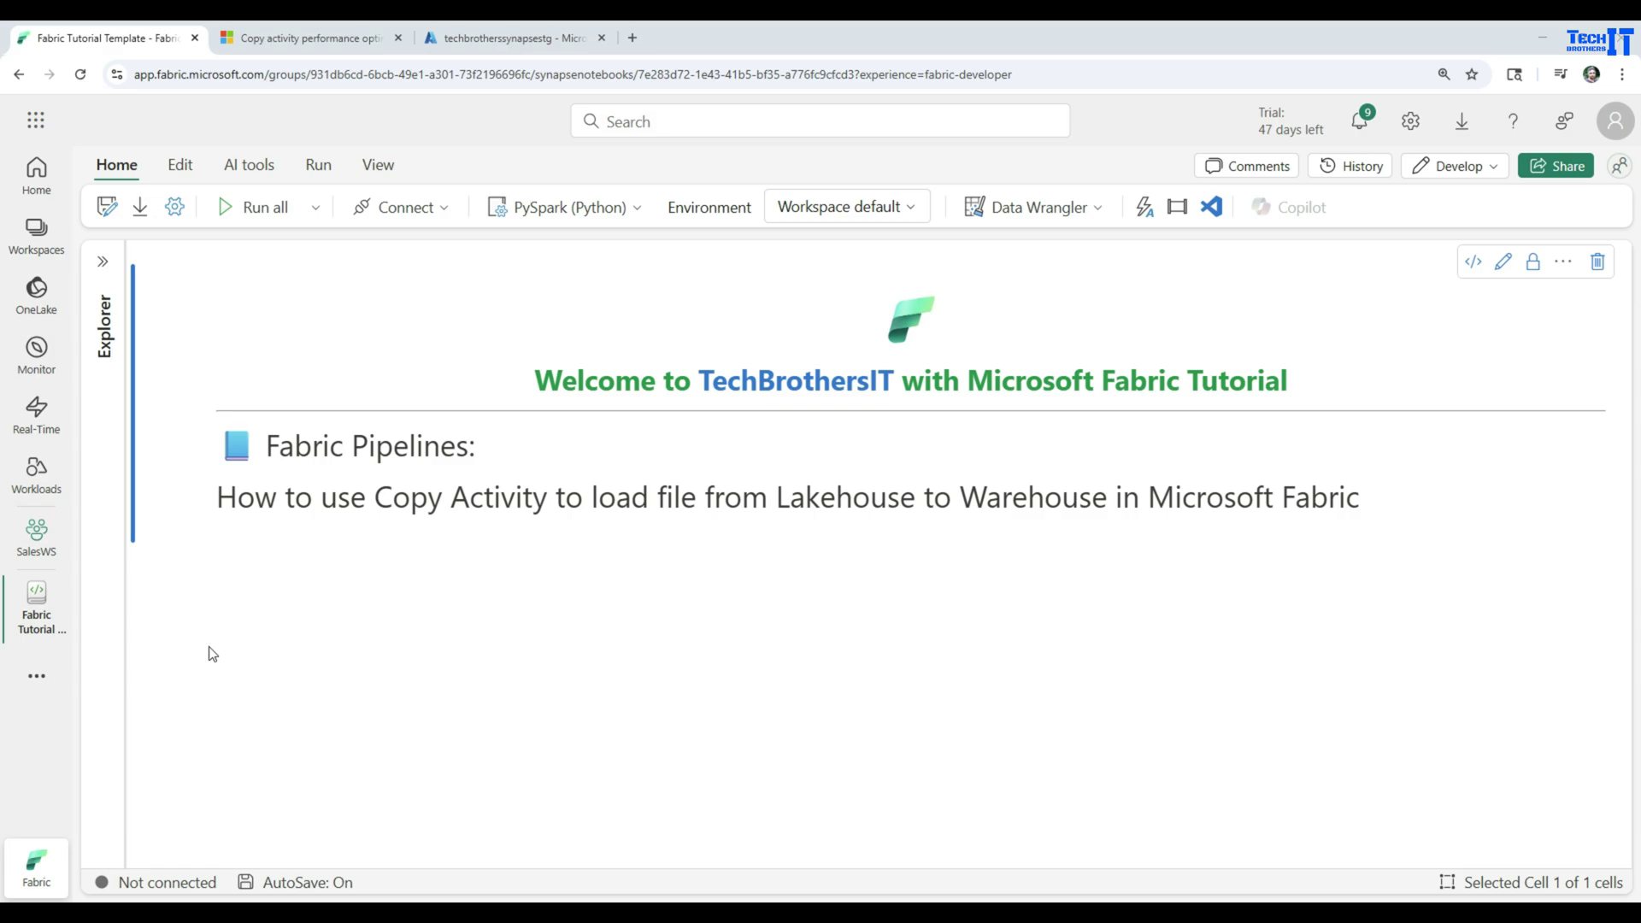
Step: Go to the SalesWS workspace and open its Lakehouse folder
{"action": "left_click", "coordinate": [28, 250]}
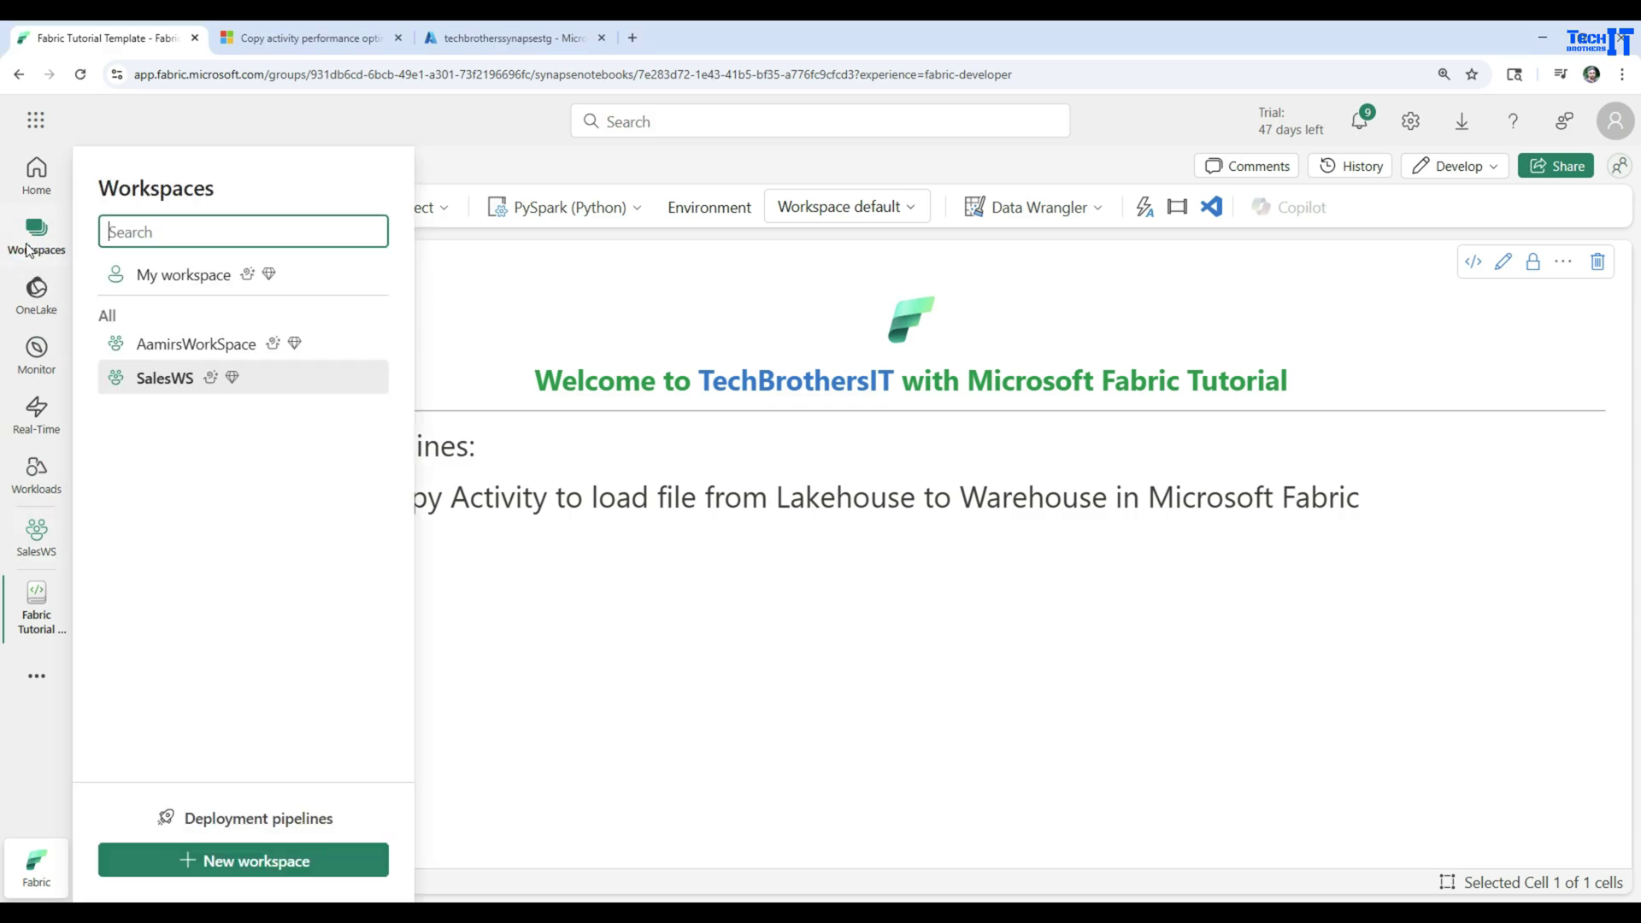
{"action": "left_click", "coordinate": [167, 376]}
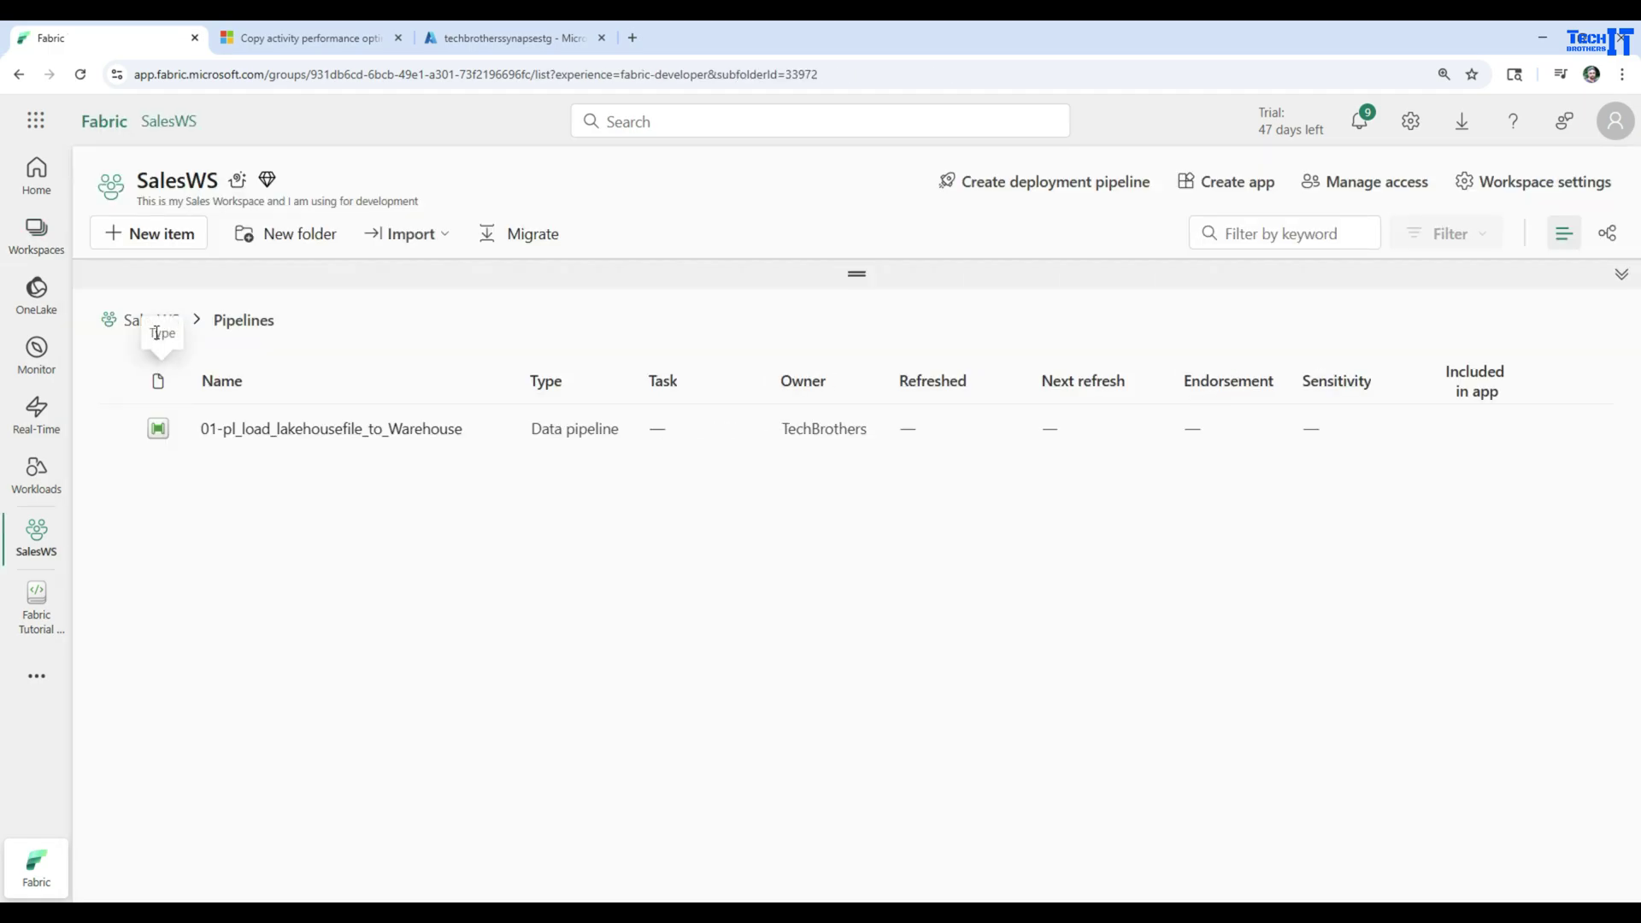
{"action": "left_click", "coordinate": [141, 322]}
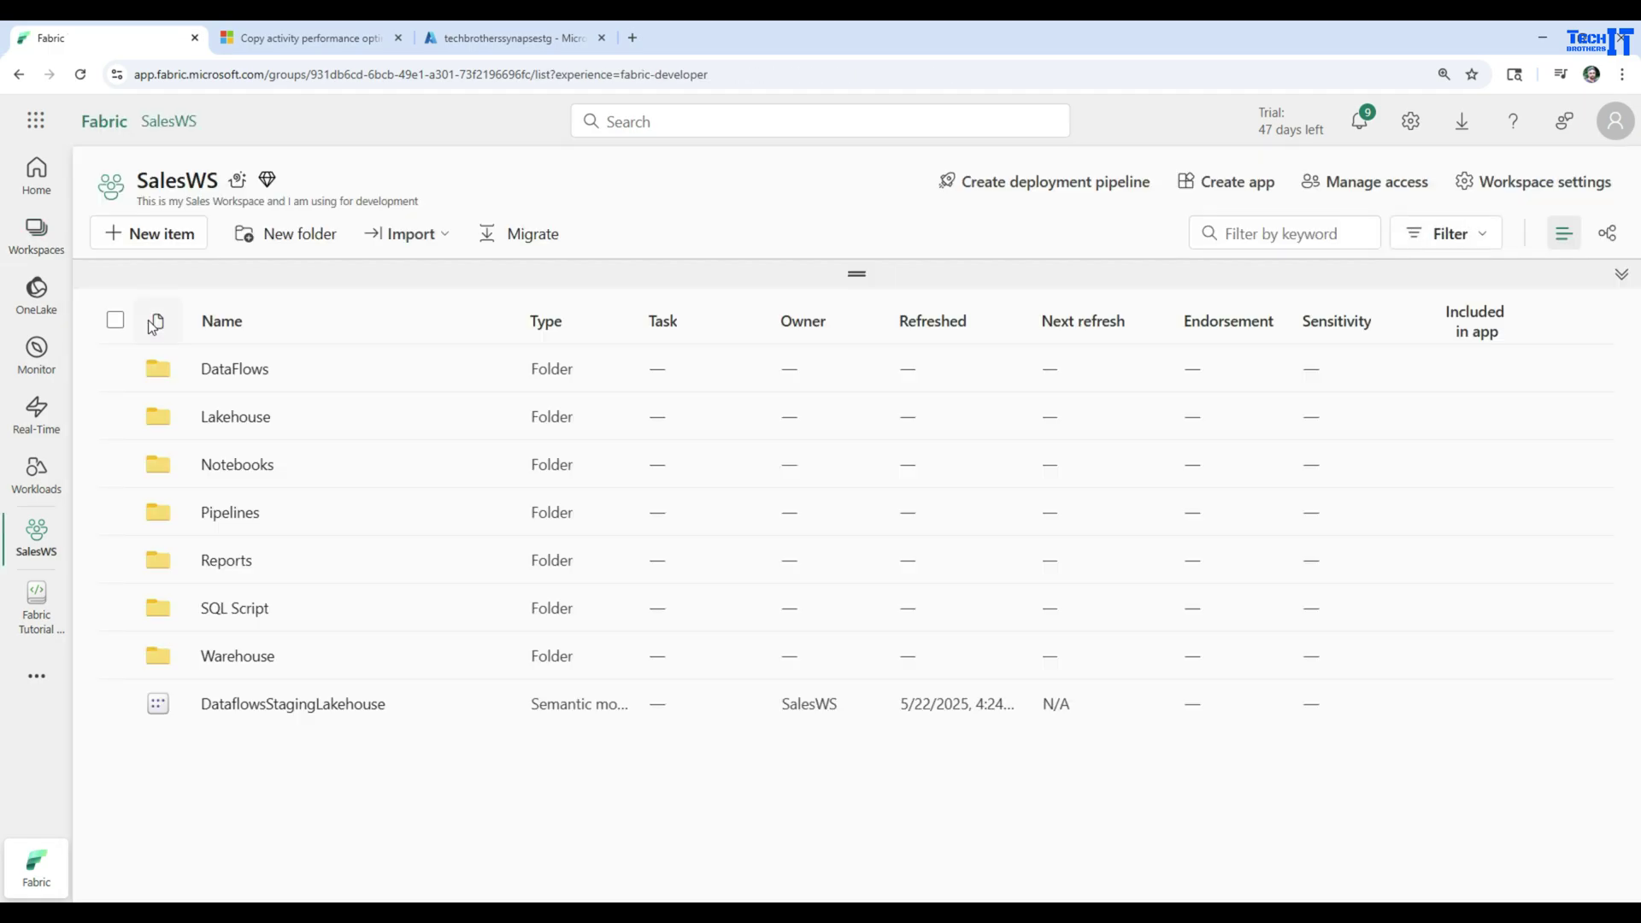
{"action": "left_click", "coordinate": [236, 417]}
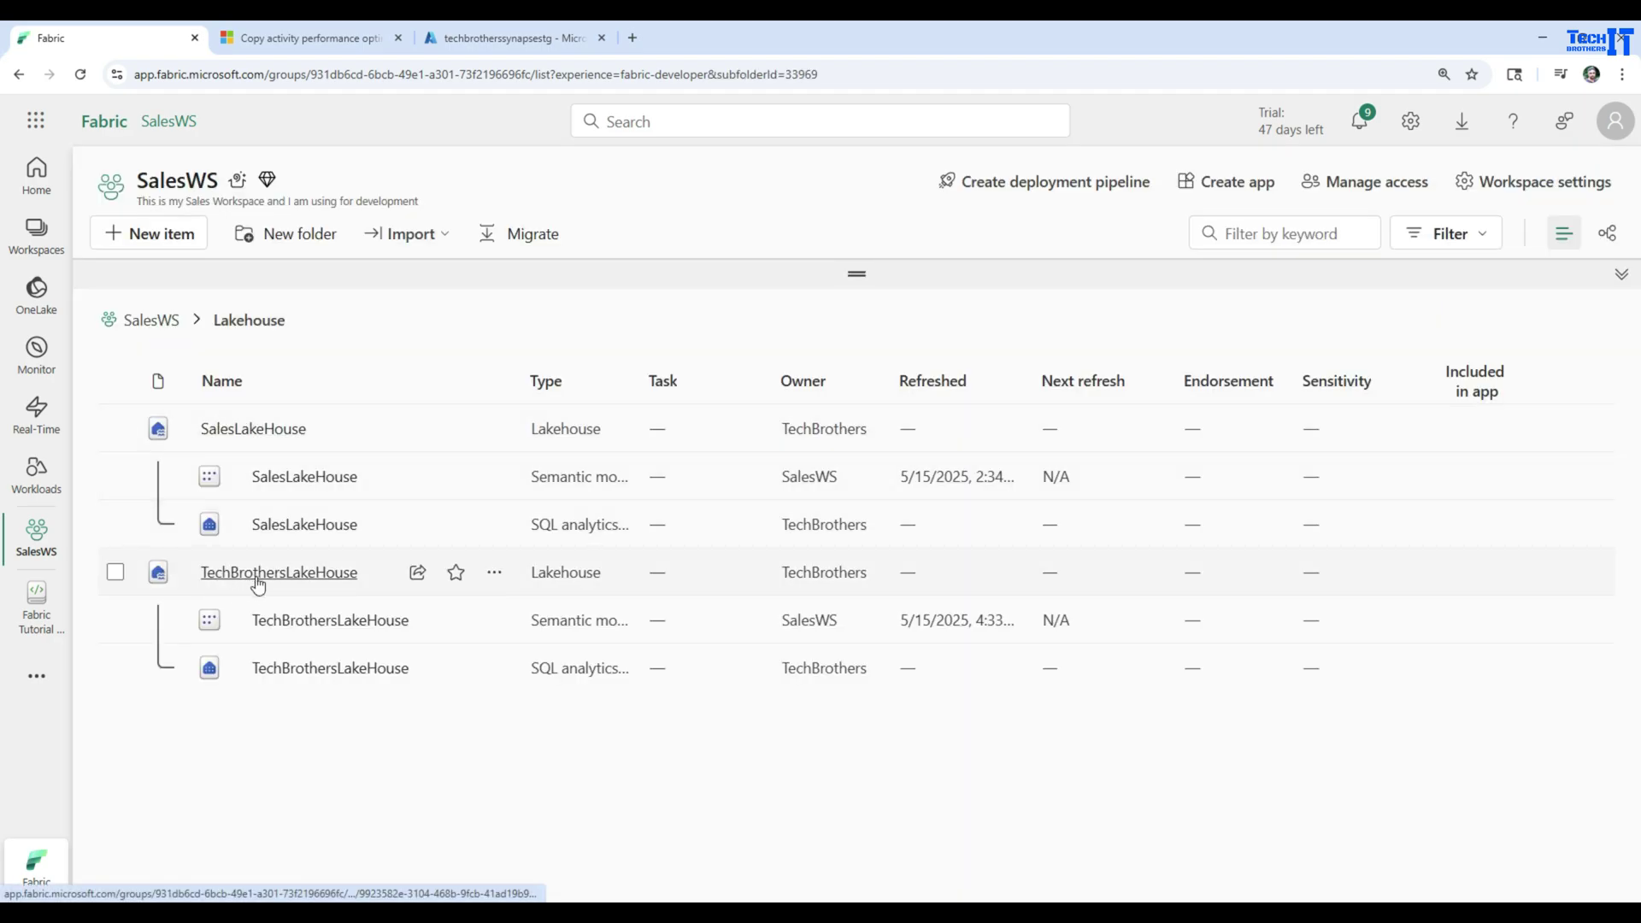
{"action": "left_click", "coordinate": [260, 577]}
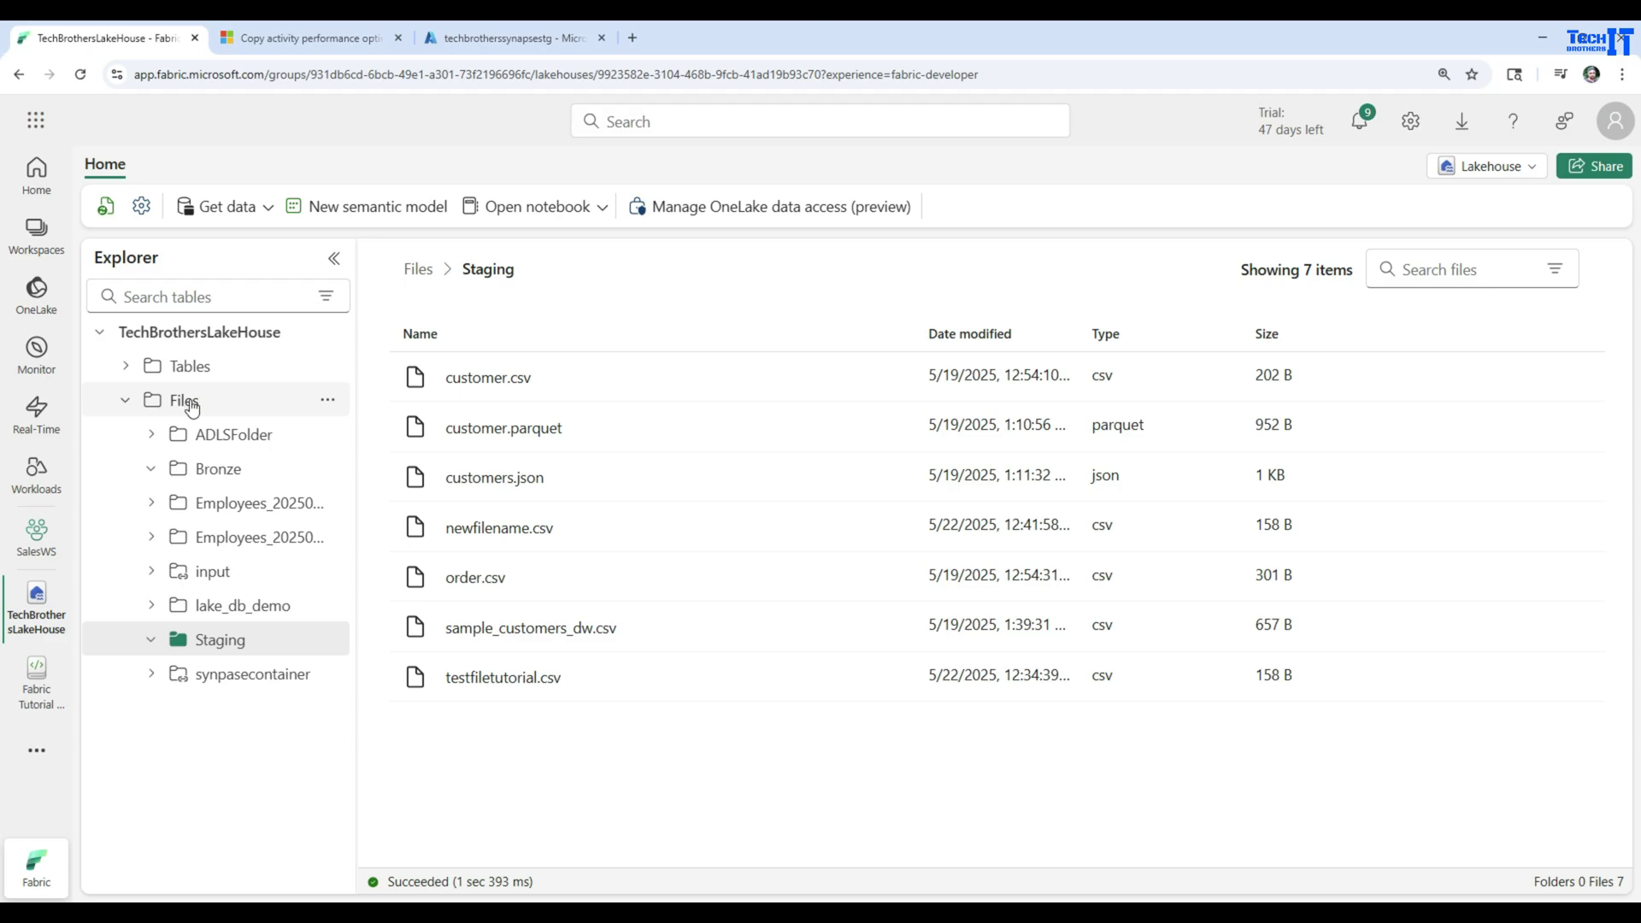
{"action": "left_click", "coordinate": [418, 269]}
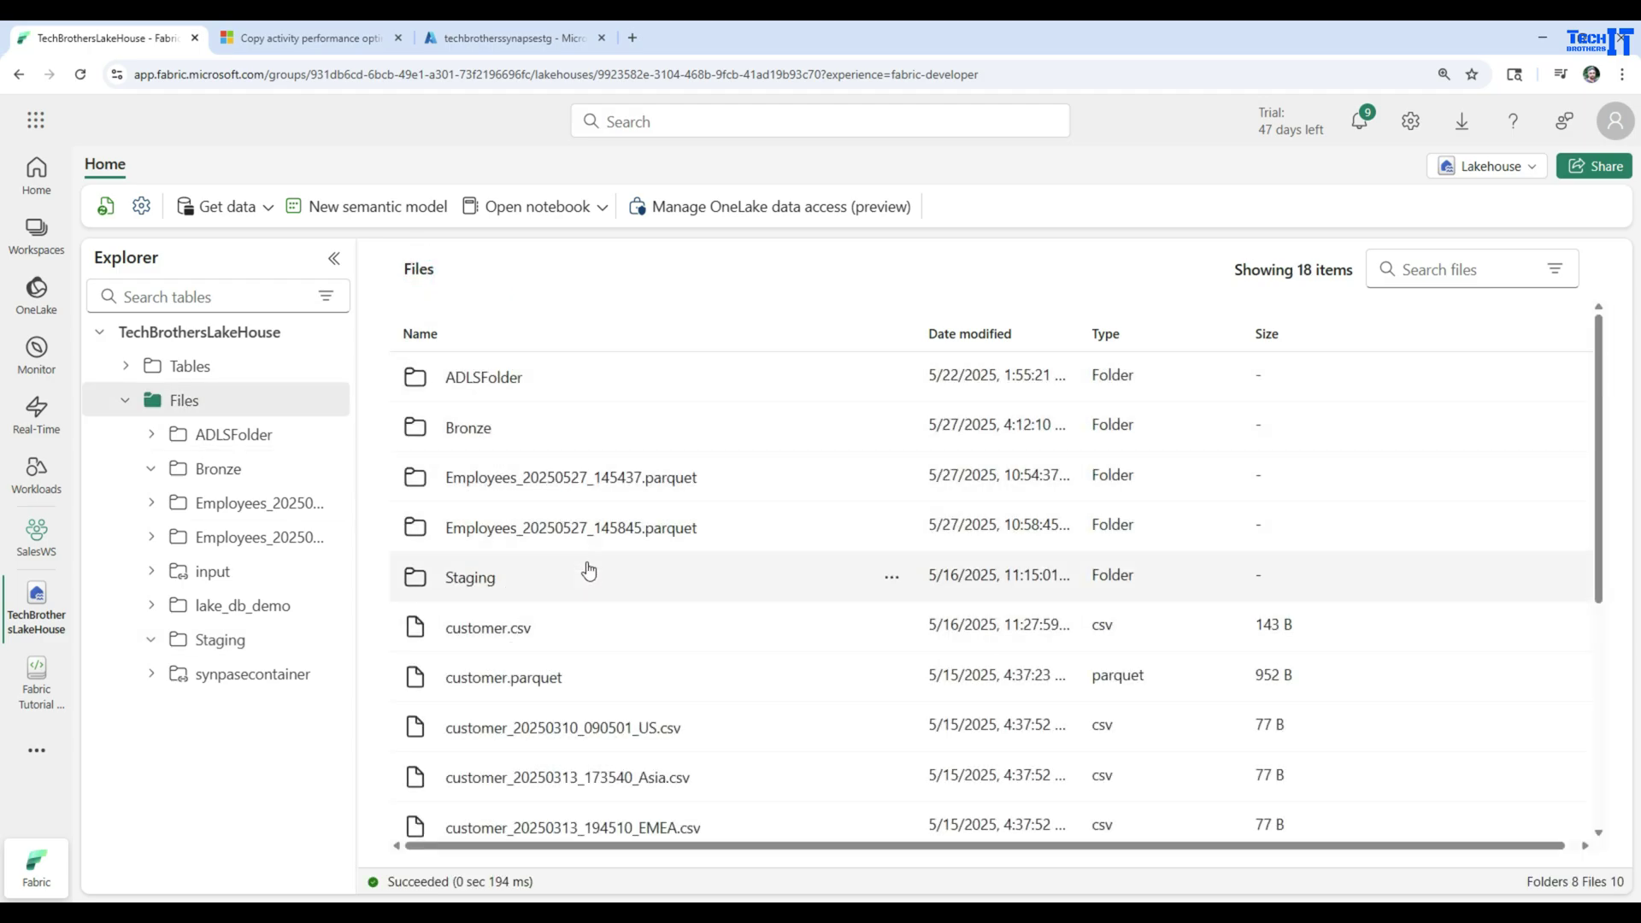
{"action": "left_click", "coordinate": [475, 578]}
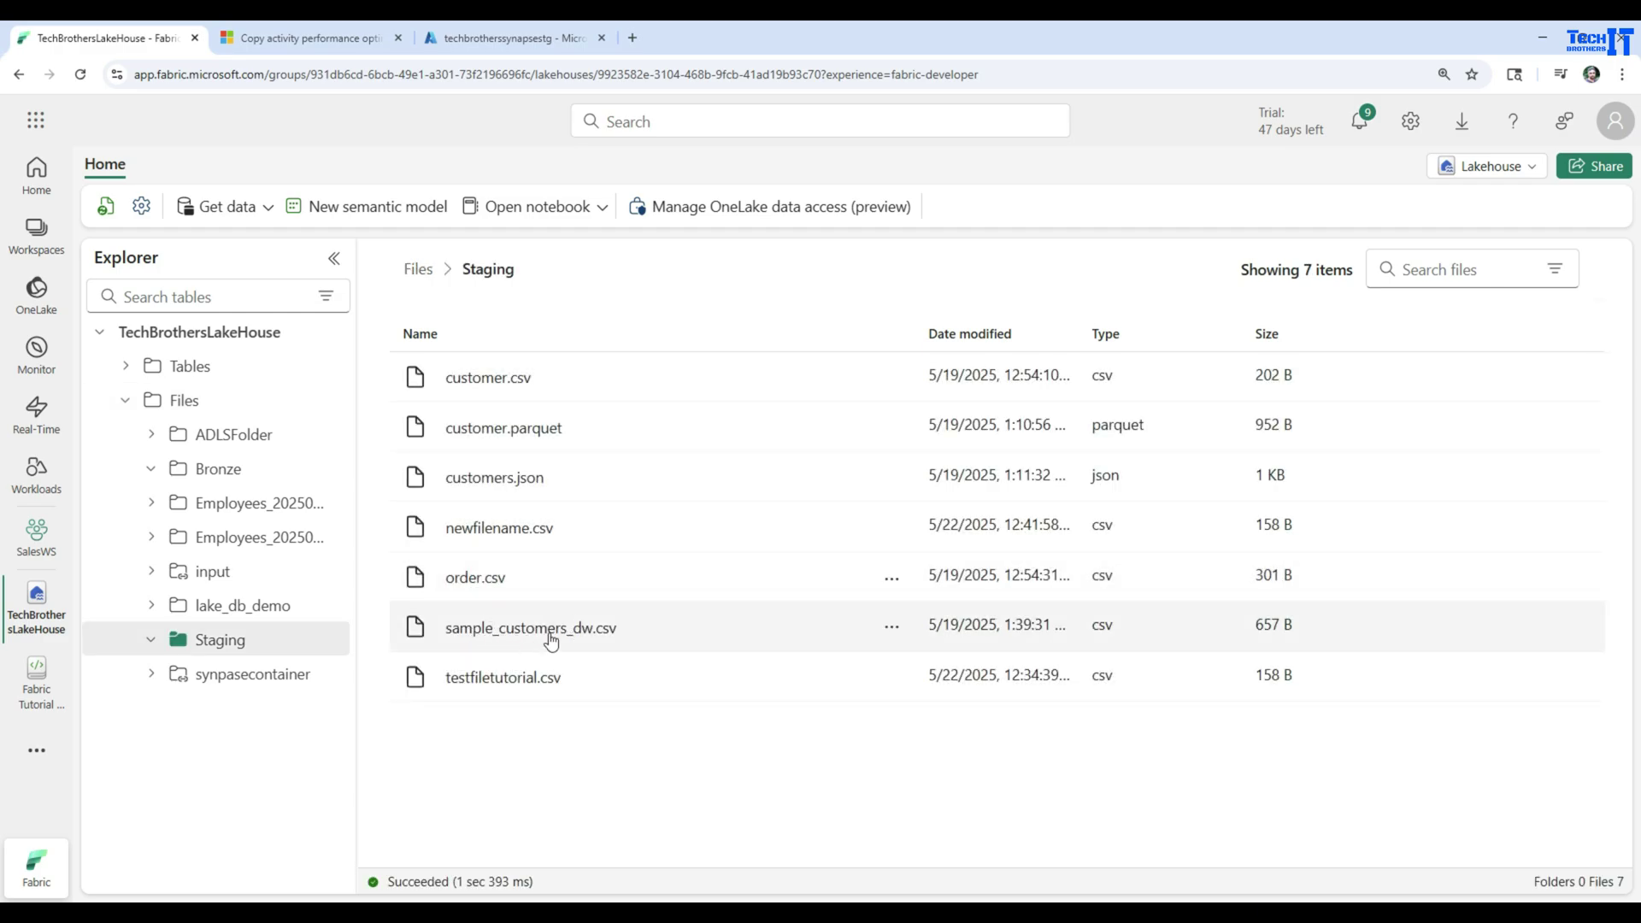
{"action": "left_click", "coordinate": [492, 632]}
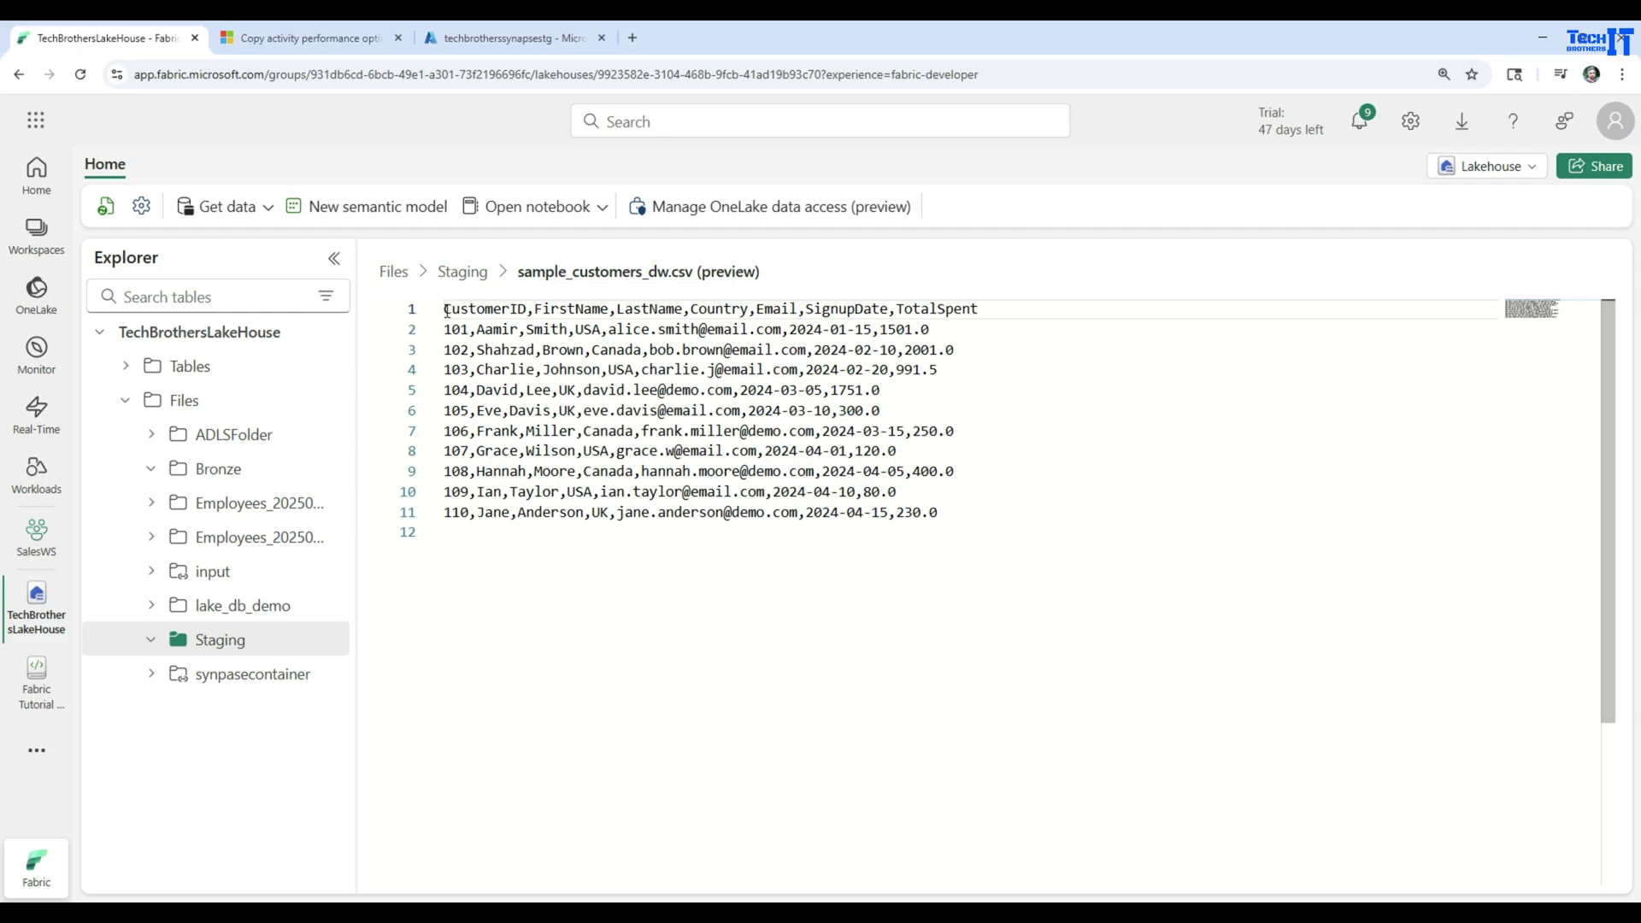
{"action": "left_click_drag", "start_coordinate": [445, 309], "coordinate": [984, 308]}
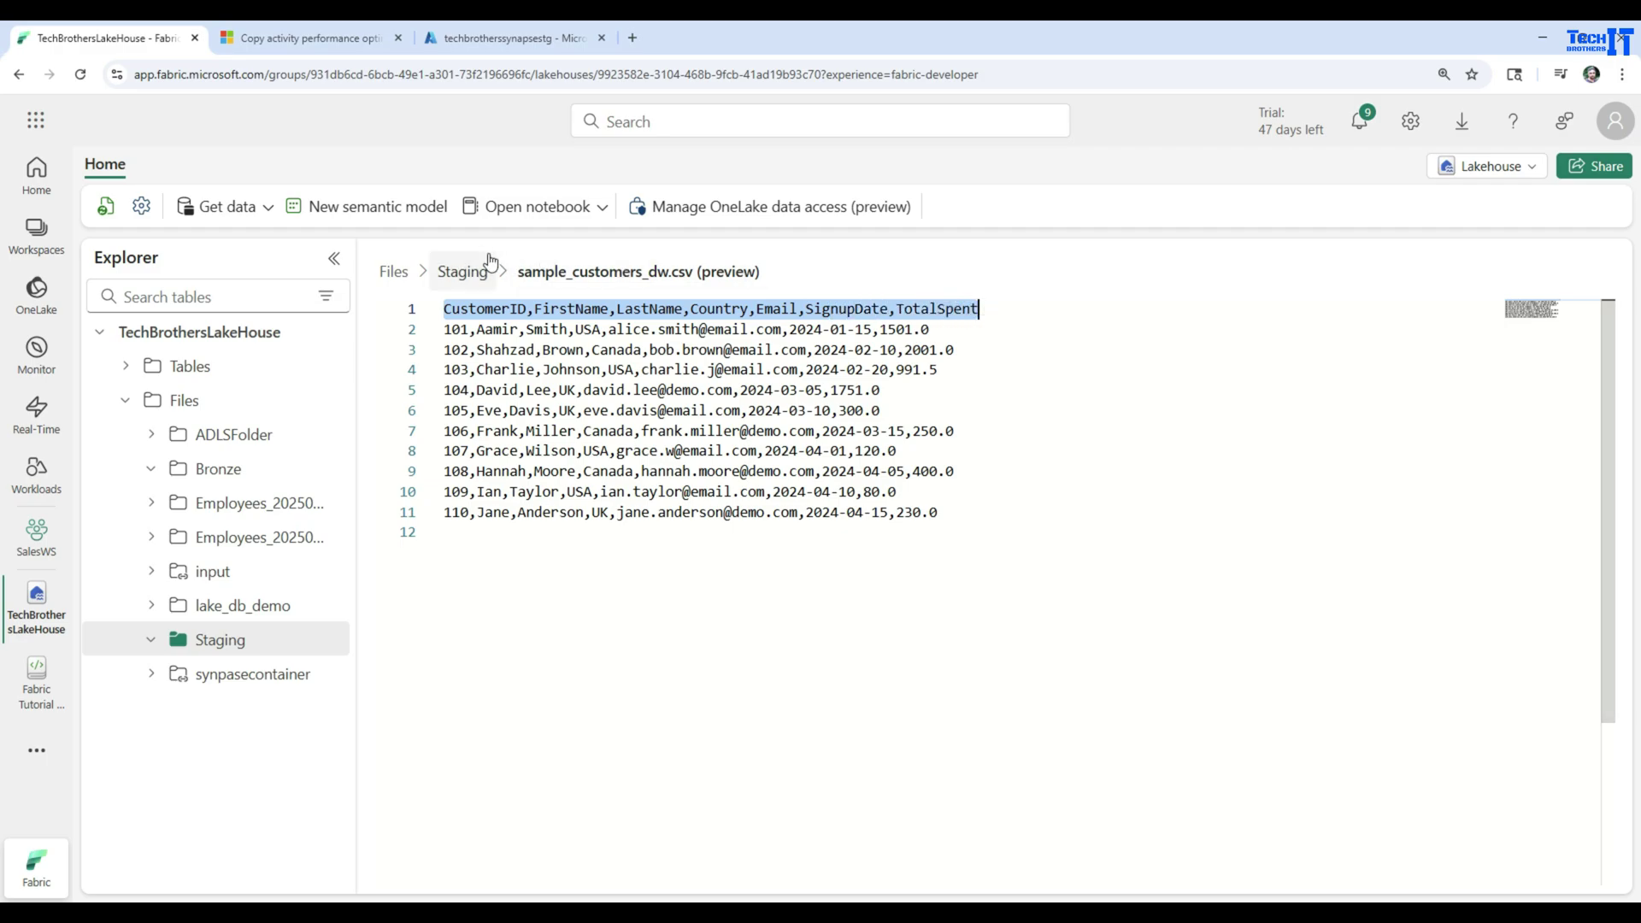
{"action": "left_click", "coordinate": [395, 271]}
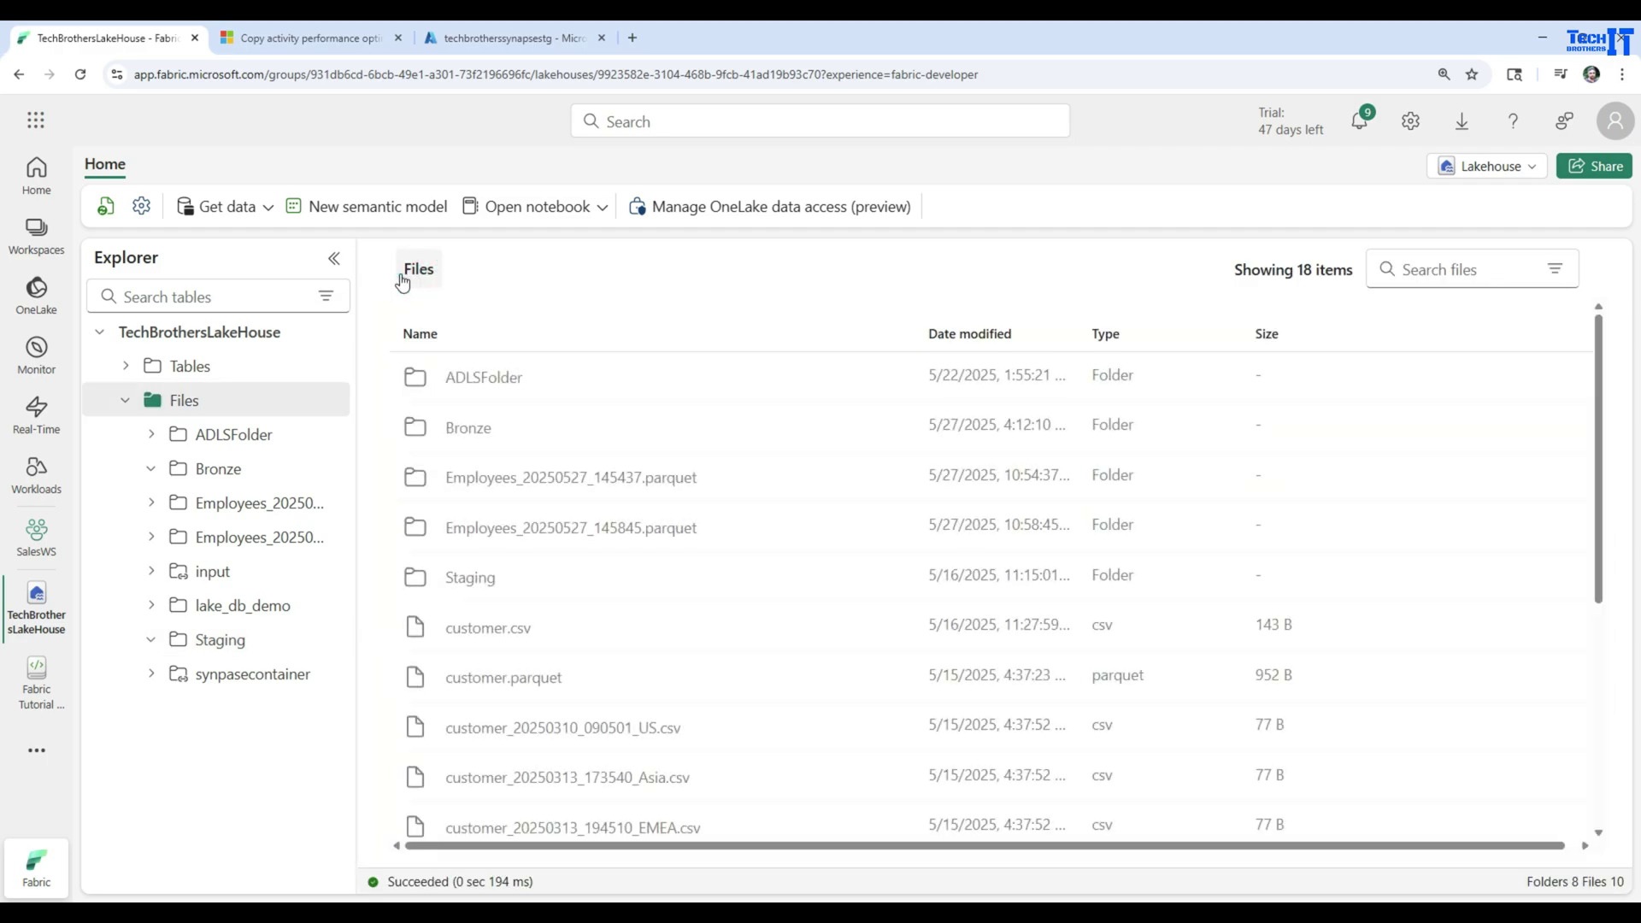
{"action": "left_click", "coordinate": [45, 551]}
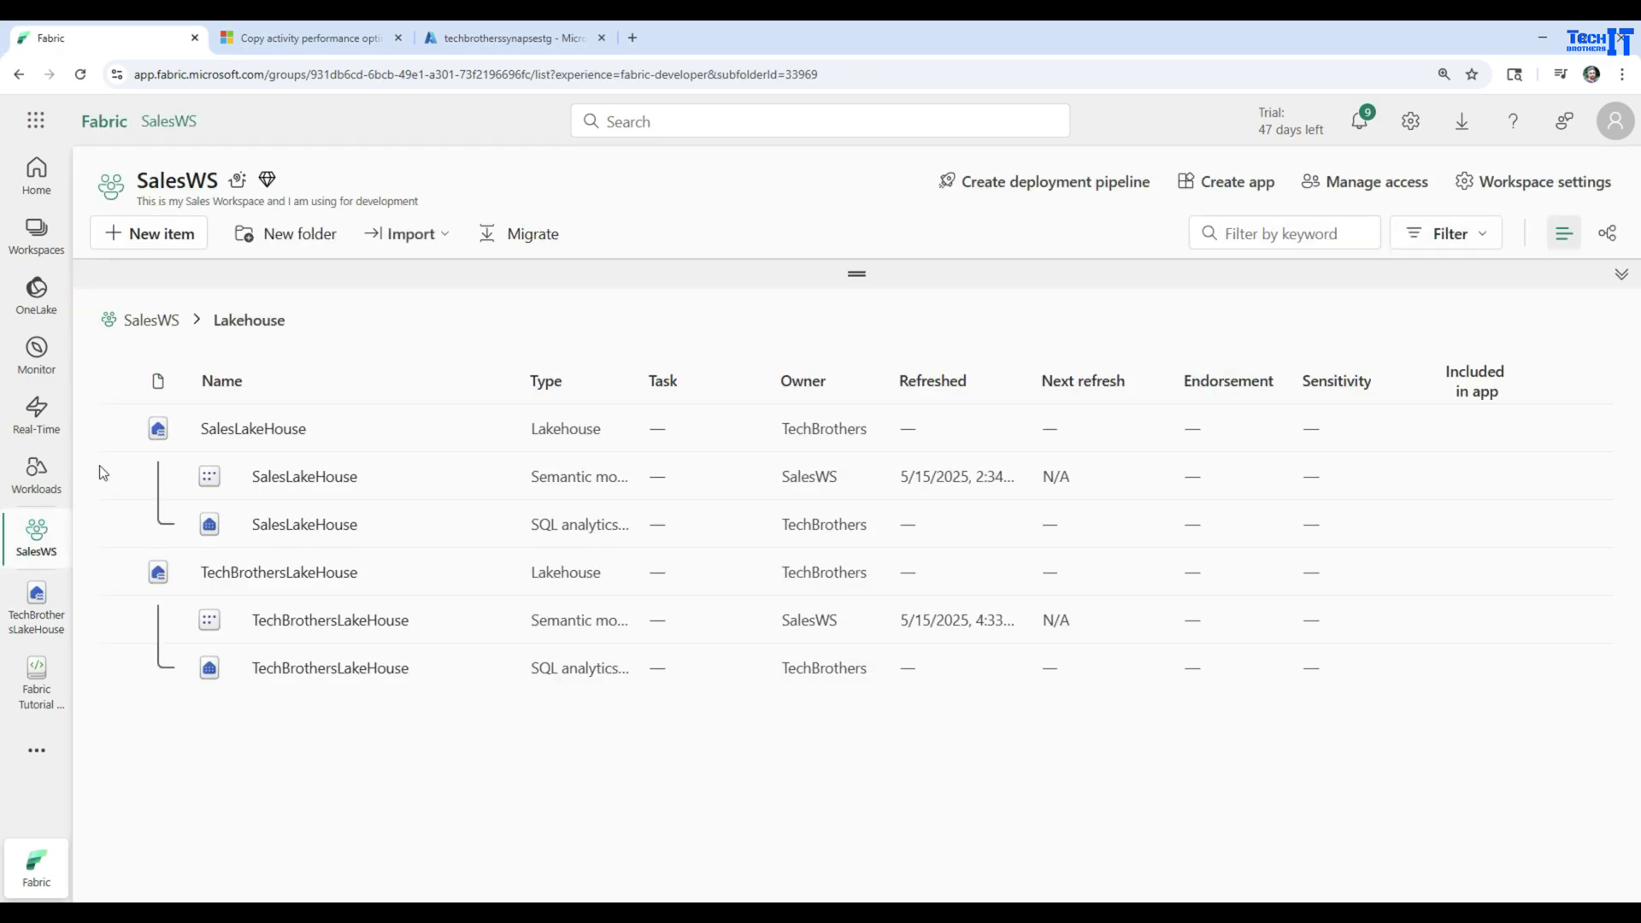
Step: Open the TechDWH warehouse and inspect the tables under its dbo schema
{"action": "left_click", "coordinate": [150, 325]}
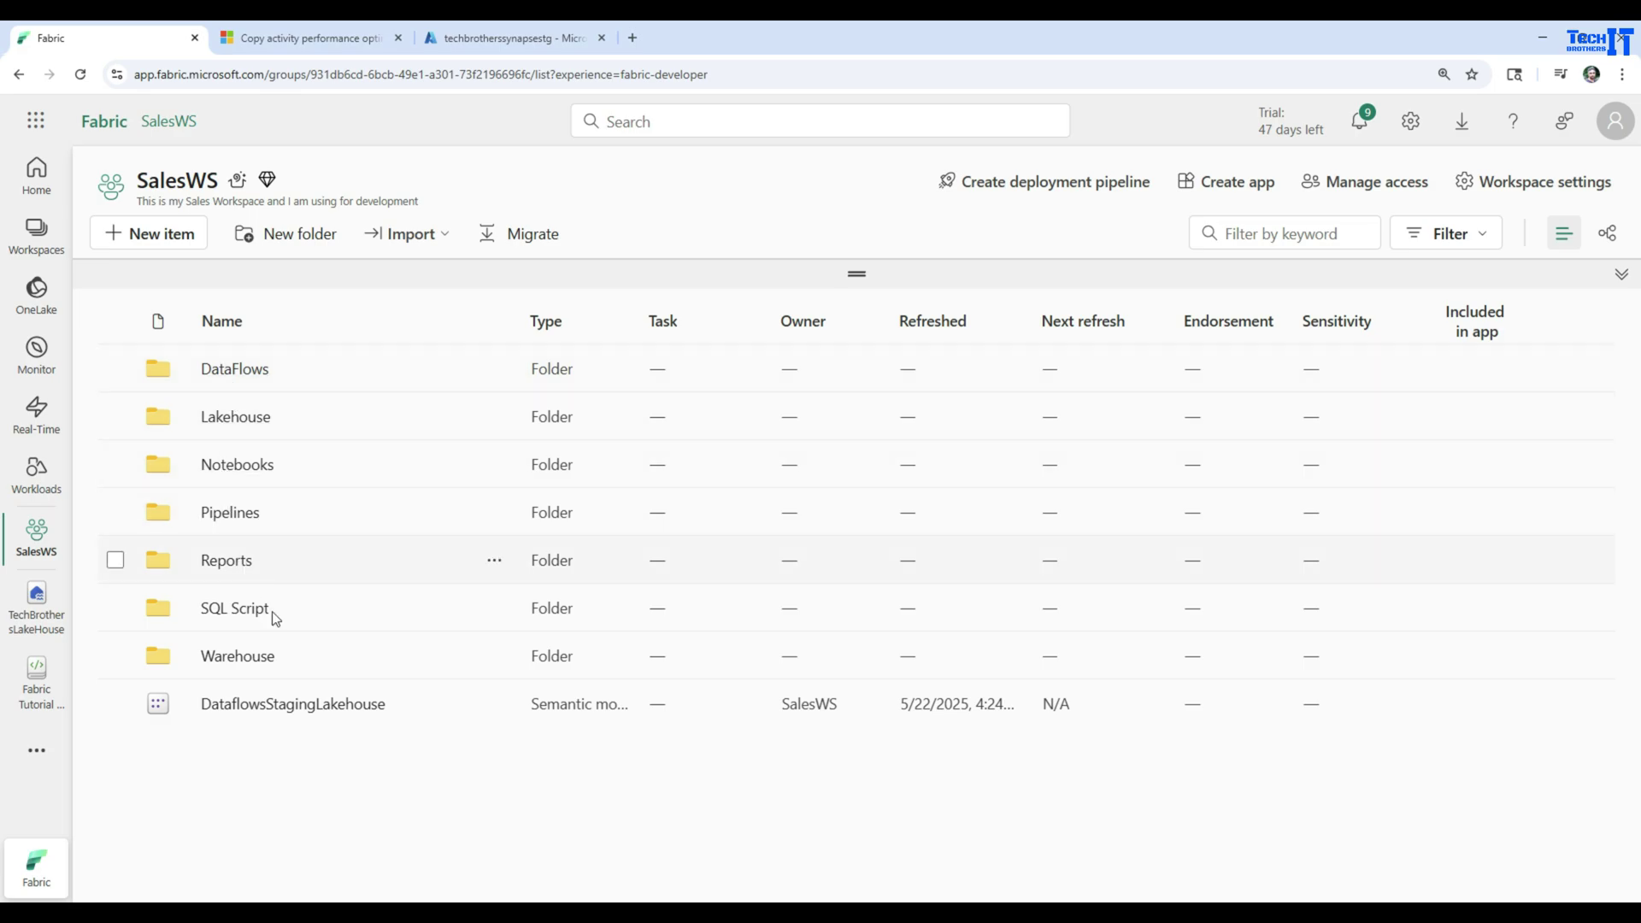
{"action": "left_click", "coordinate": [239, 657]}
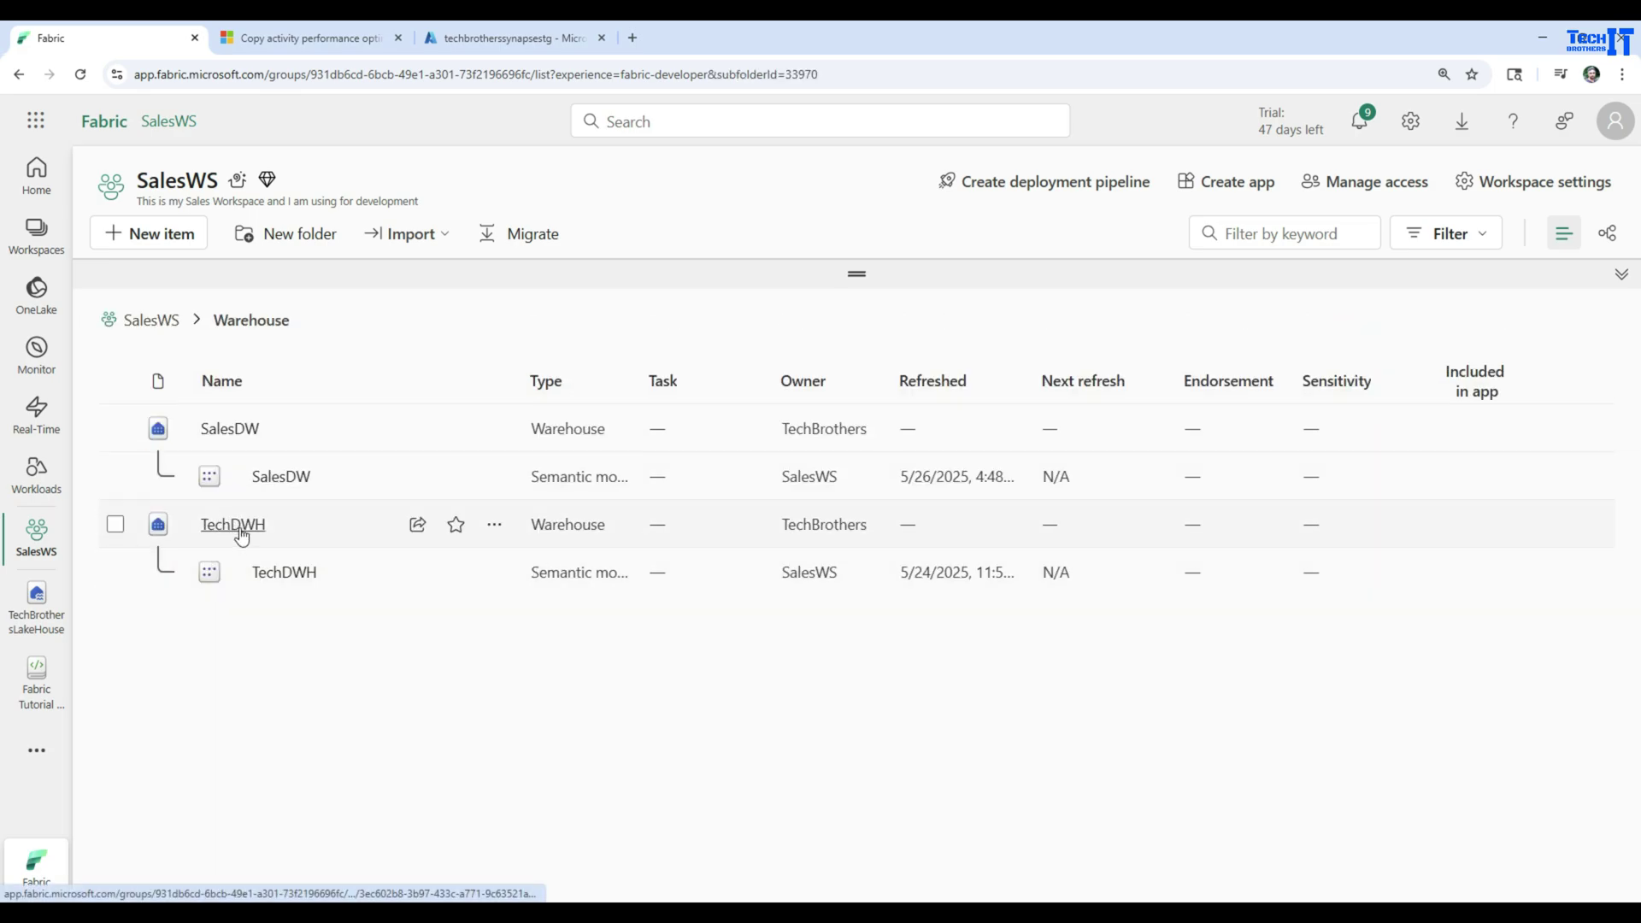
{"action": "left_click", "coordinate": [241, 534]}
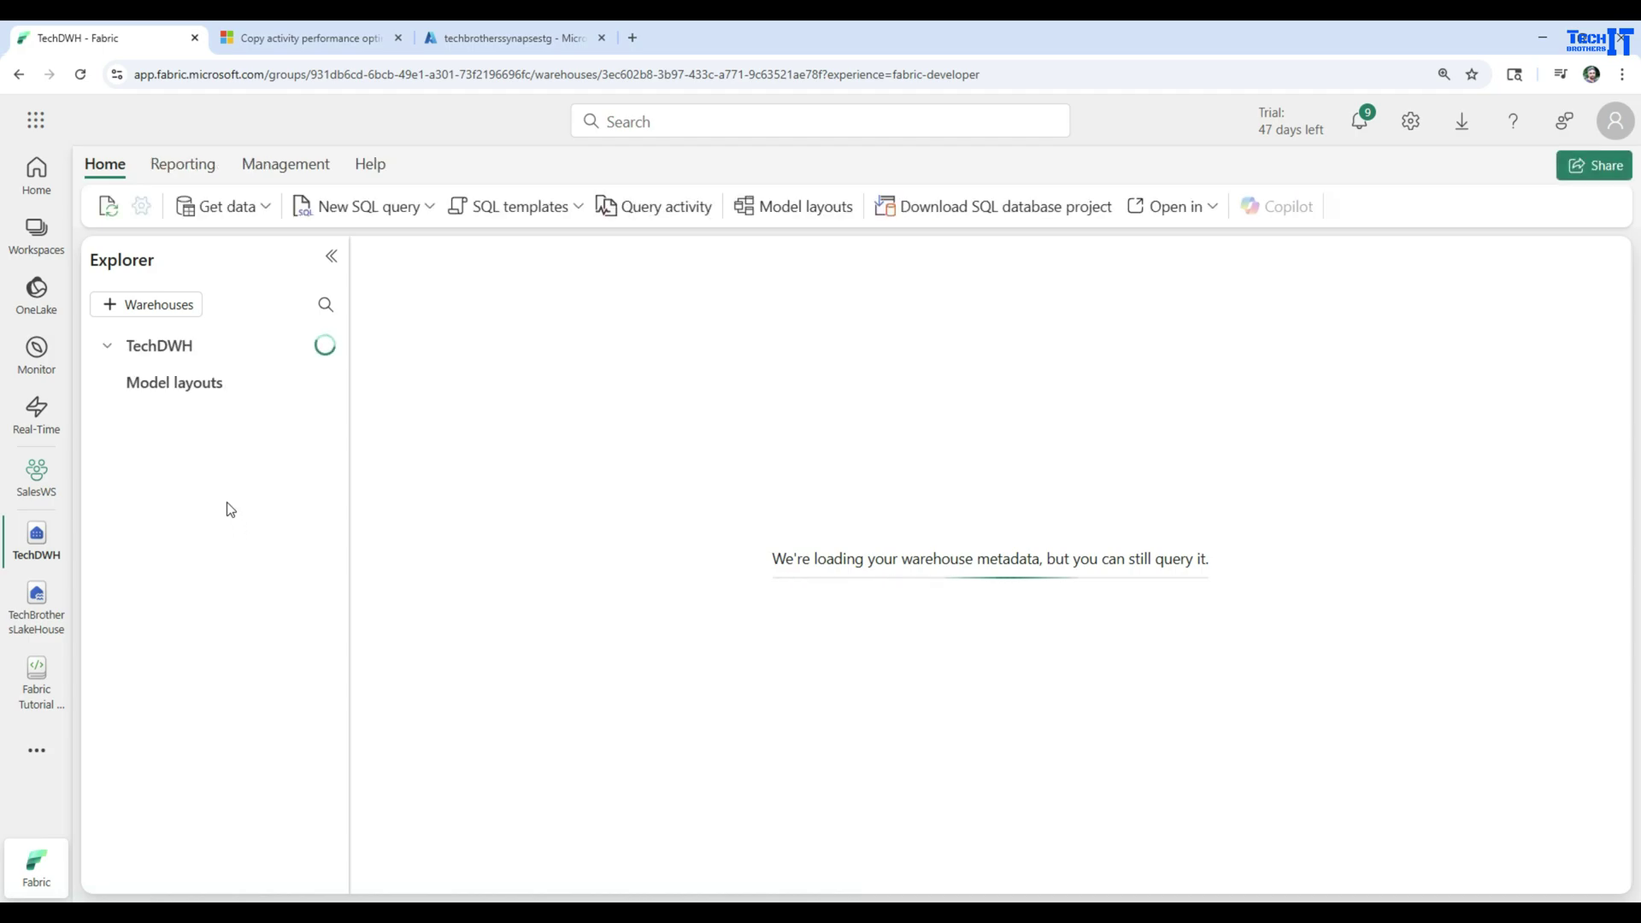
{"action": "left_click", "coordinate": [159, 418]}
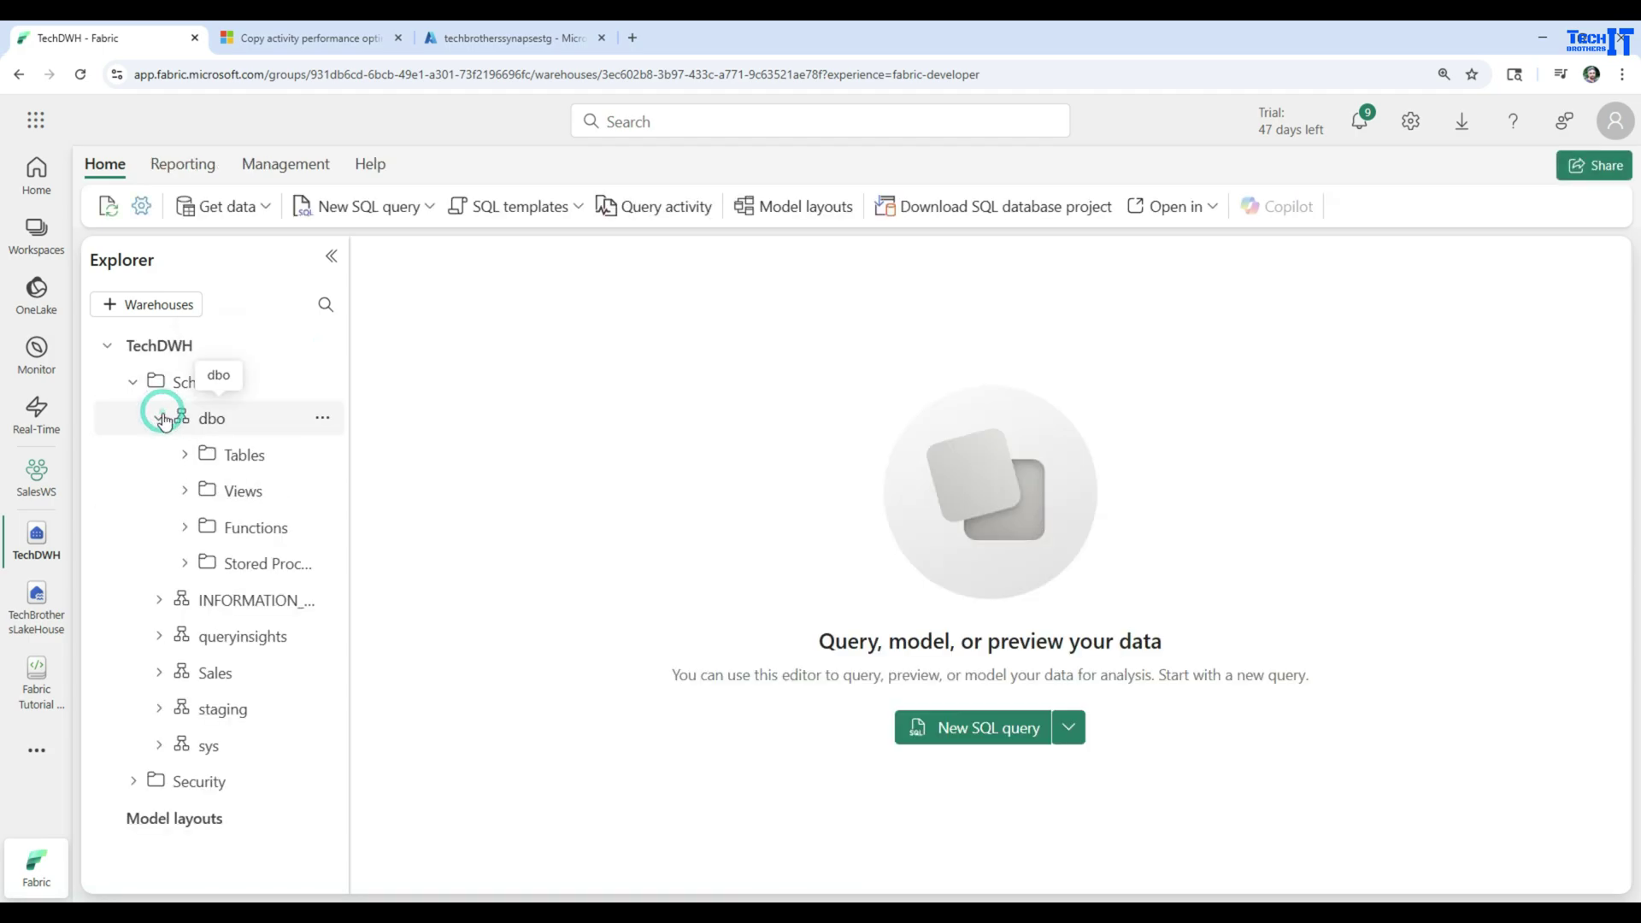
{"action": "left_click", "coordinate": [183, 454]}
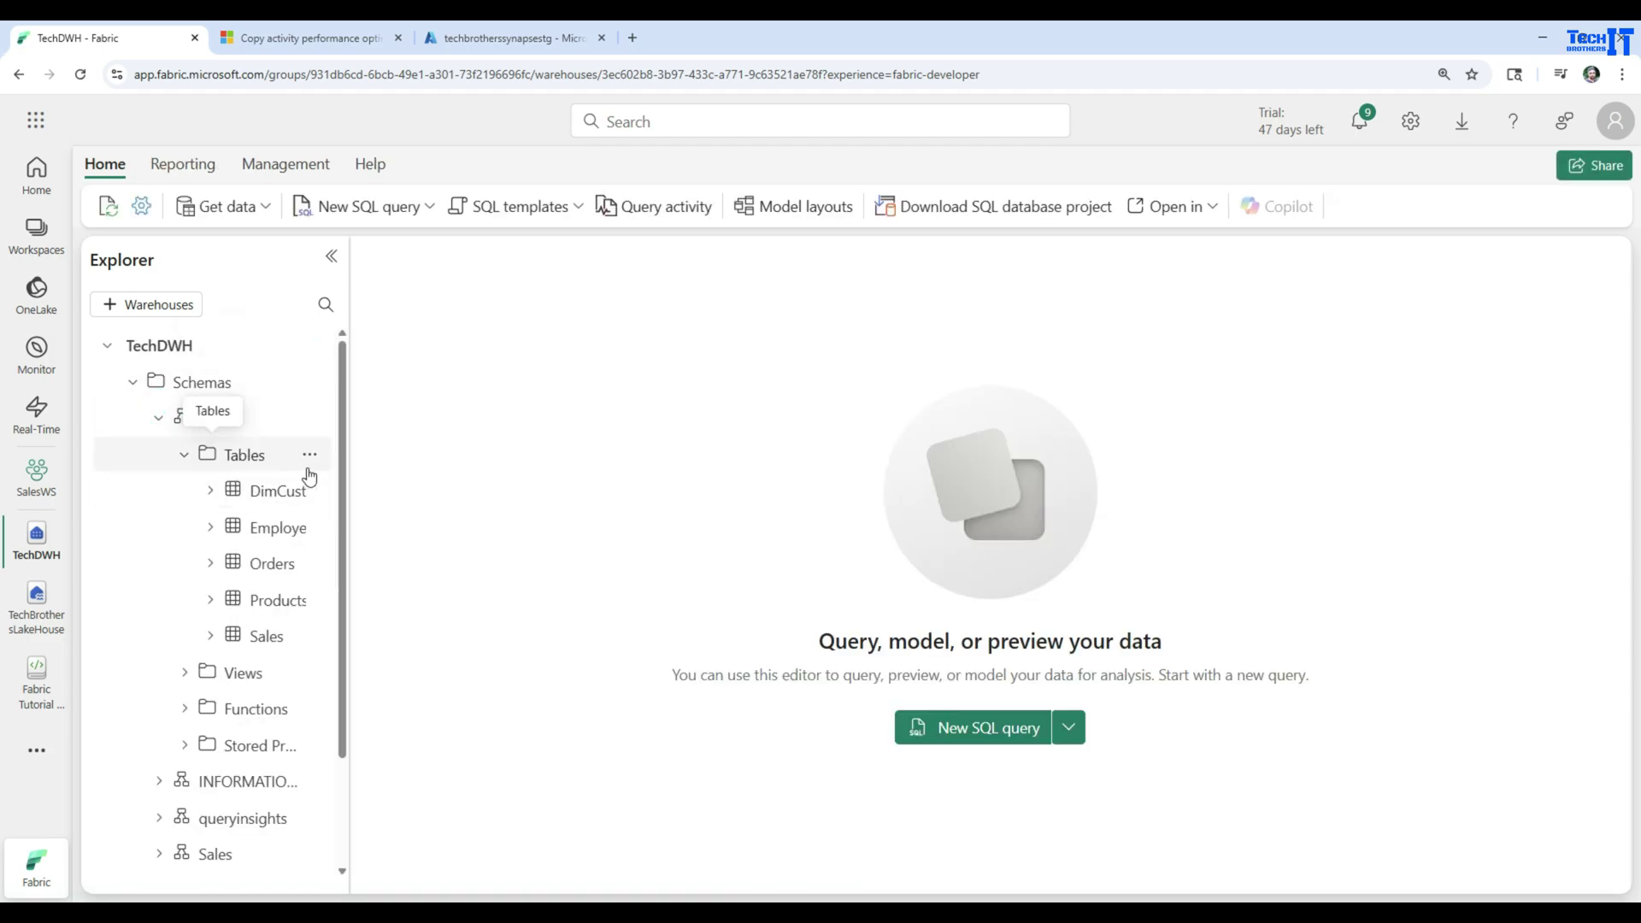
{"action": "left_click_drag", "start_coordinate": [346, 443], "coordinate": [473, 441]}
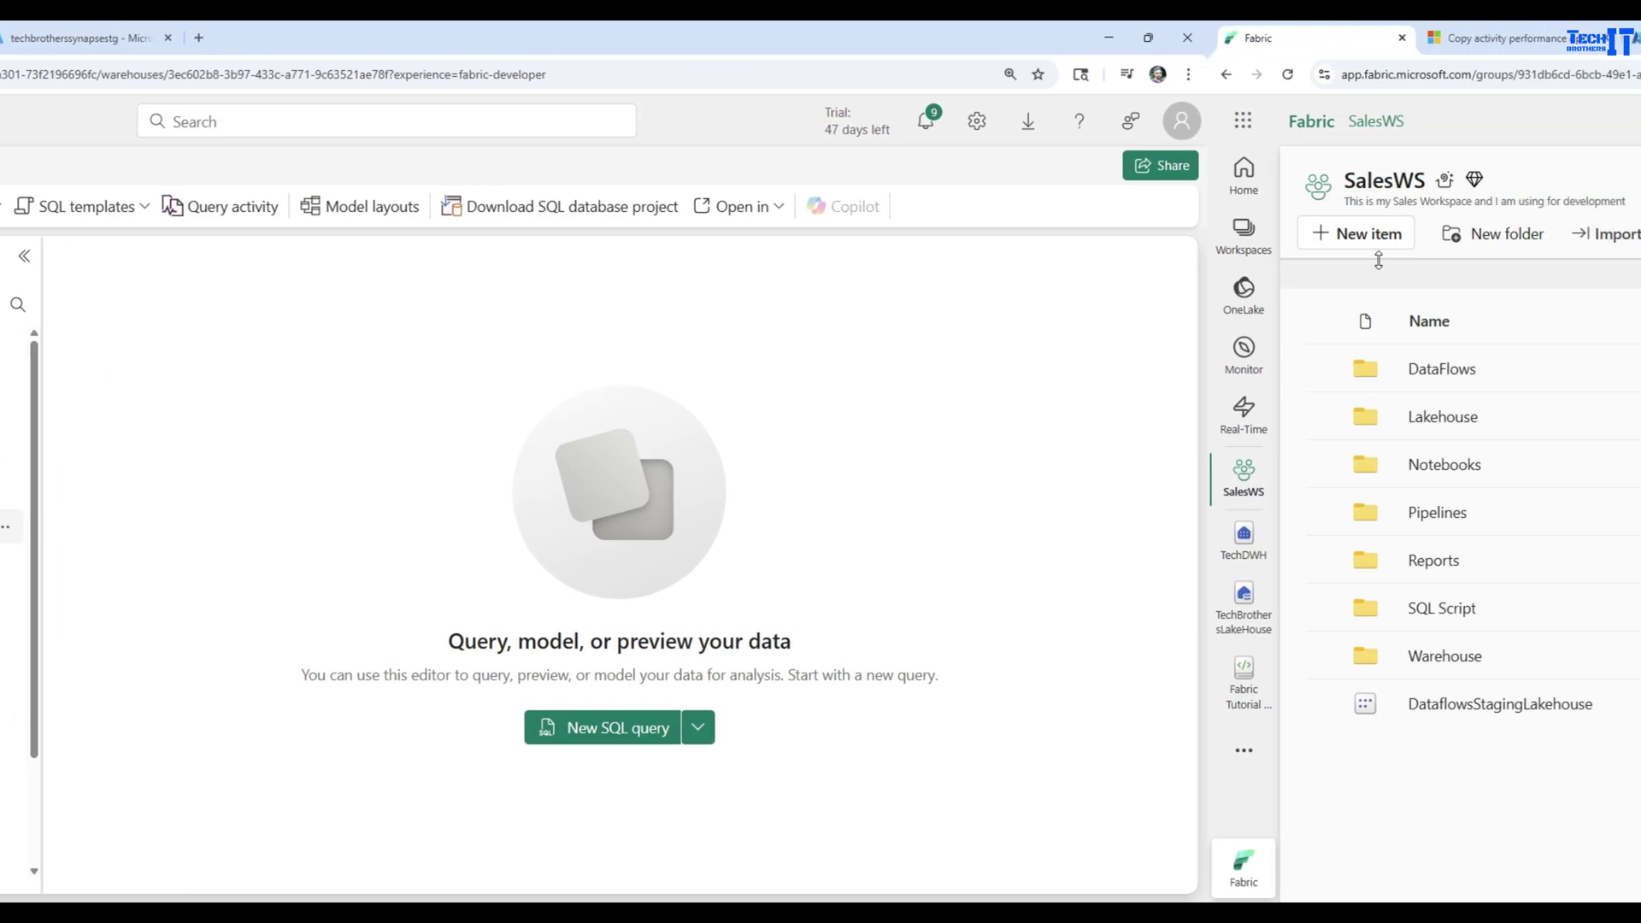
Step: Create a data pipeline named '02-CopyActivity_lakehouseFile_to_Warehouse' in the Pipelines folder
{"action": "left_click_drag", "start_coordinate": [1344, 181], "coordinate": [1428, 180]}
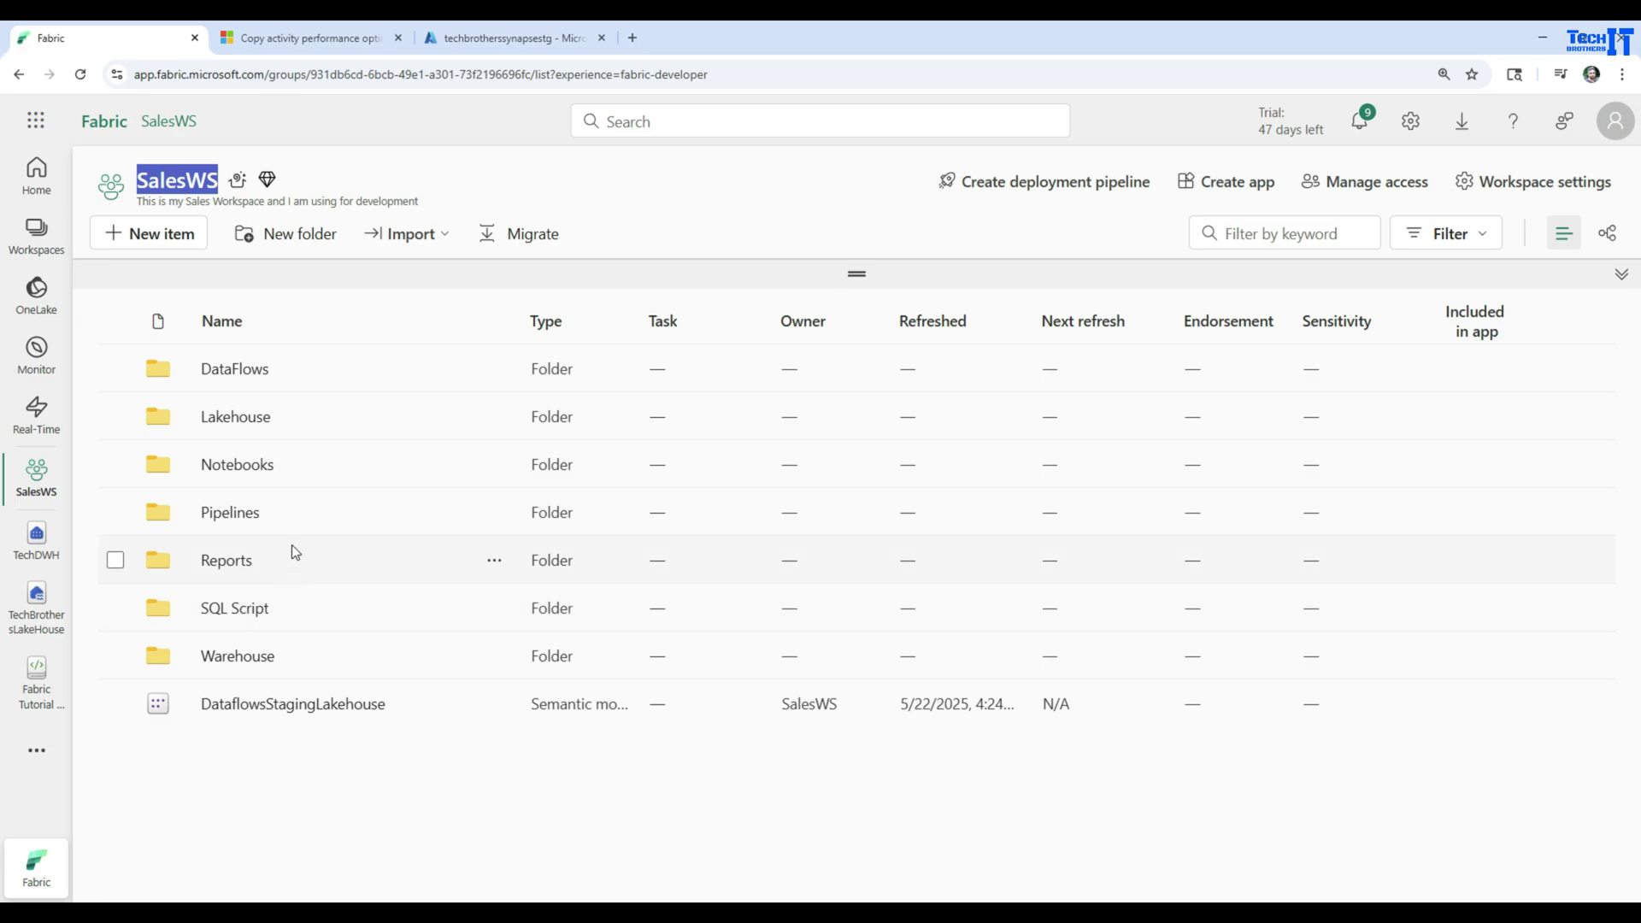
{"action": "left_click", "coordinate": [229, 514]}
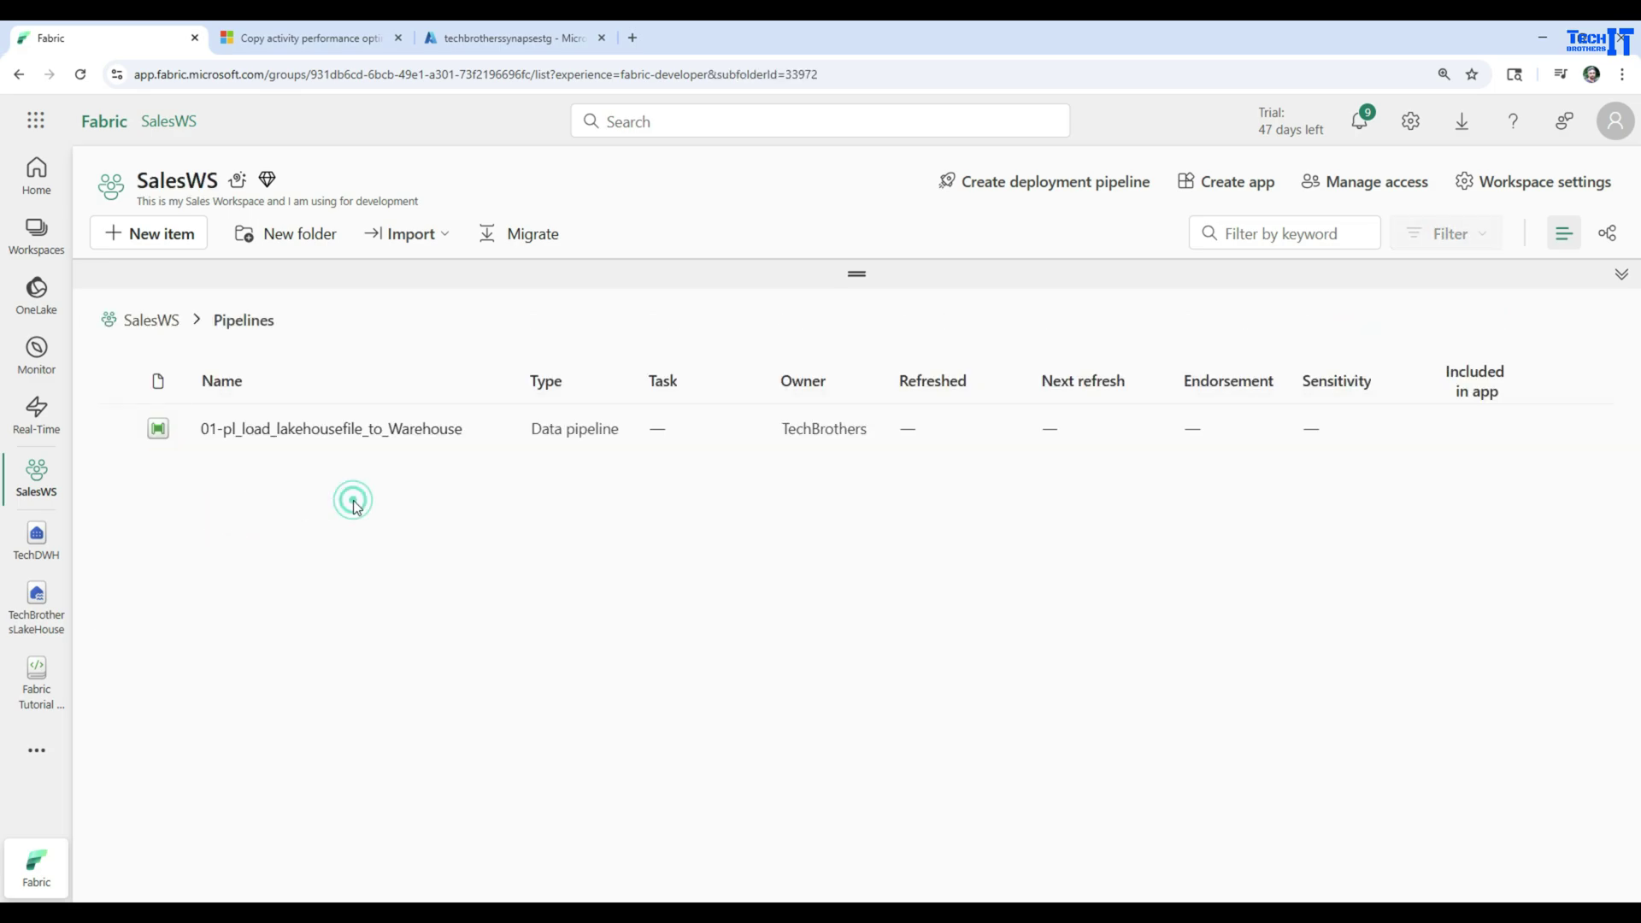
{"action": "left_click", "coordinate": [153, 239]}
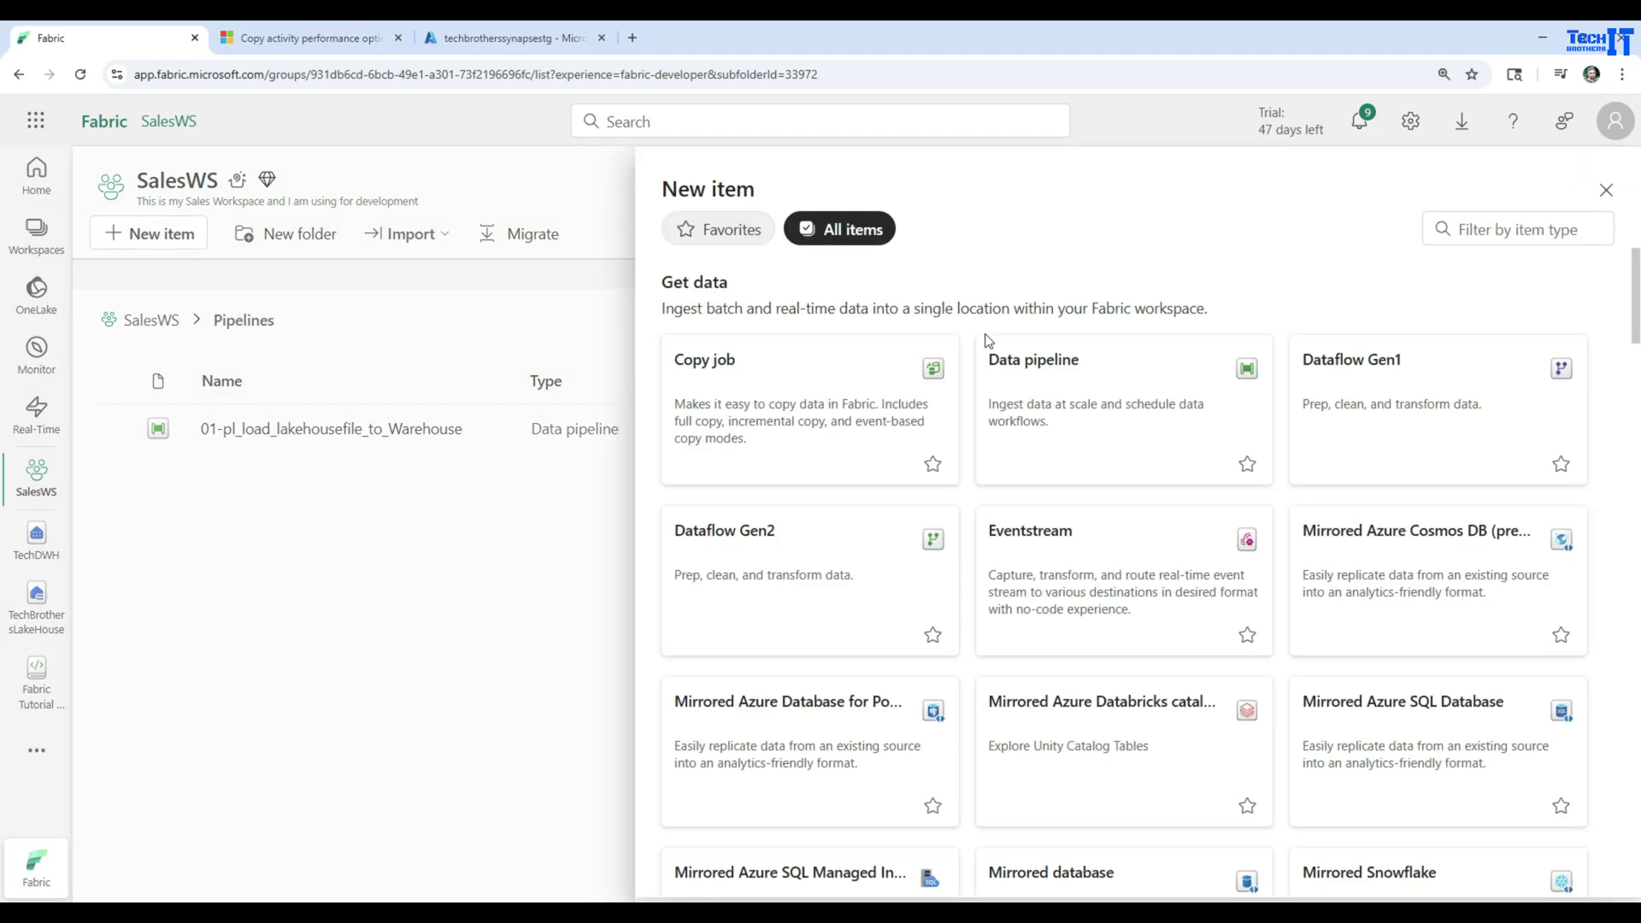
{"action": "left_click", "coordinate": [1059, 403]}
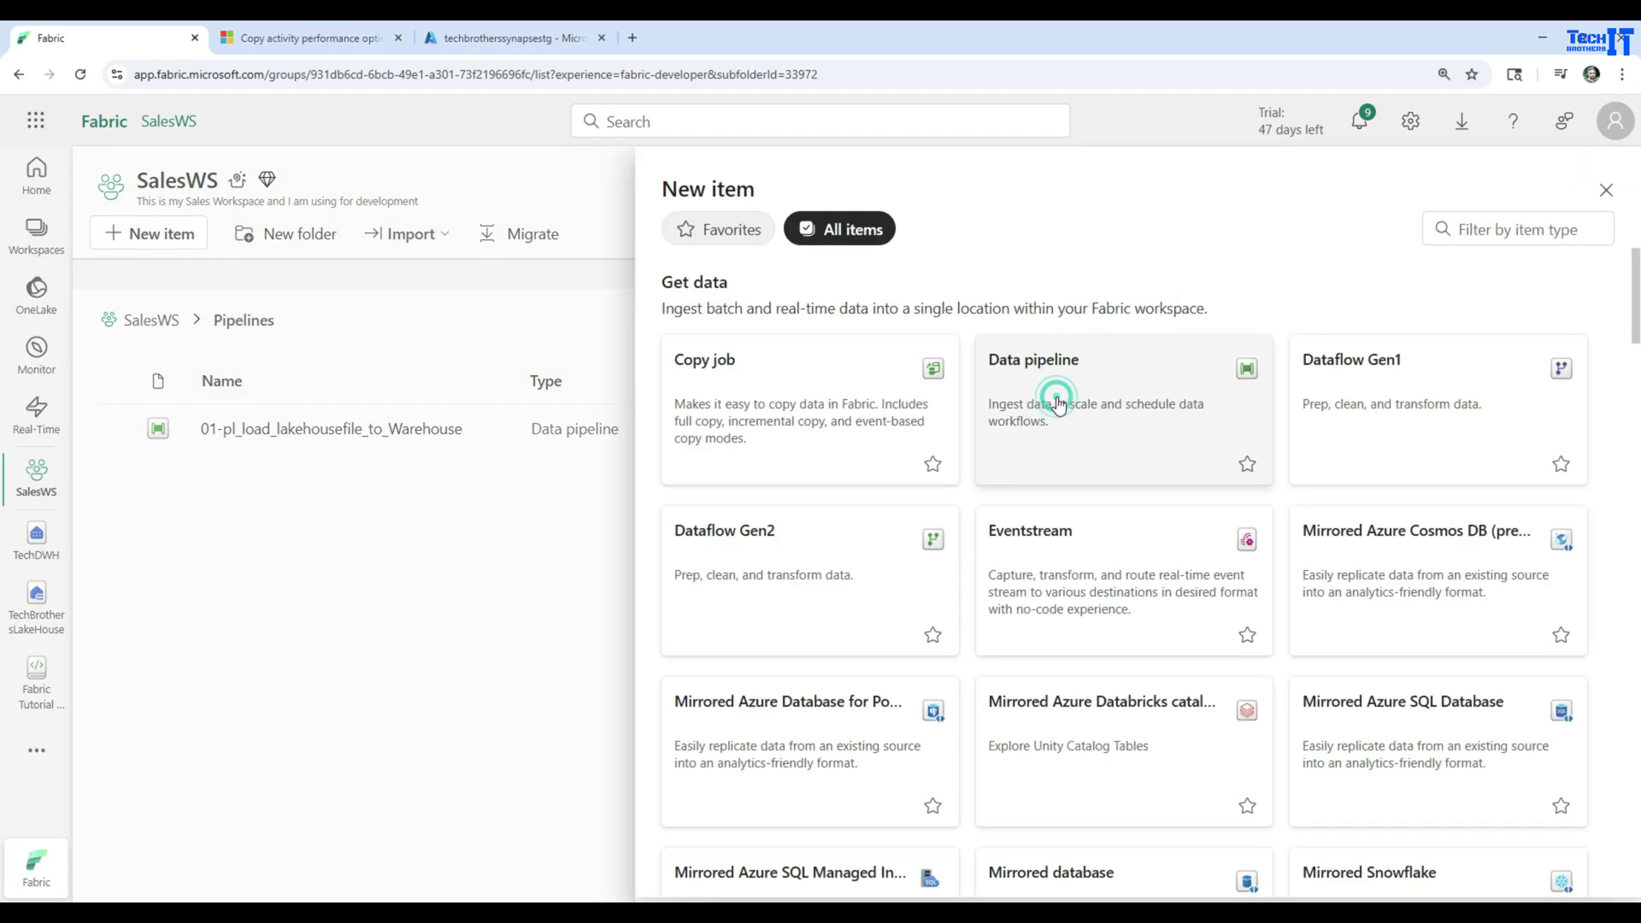
{"action": "left_click_drag", "start_coordinate": [763, 474], "coordinate": [642, 471]}
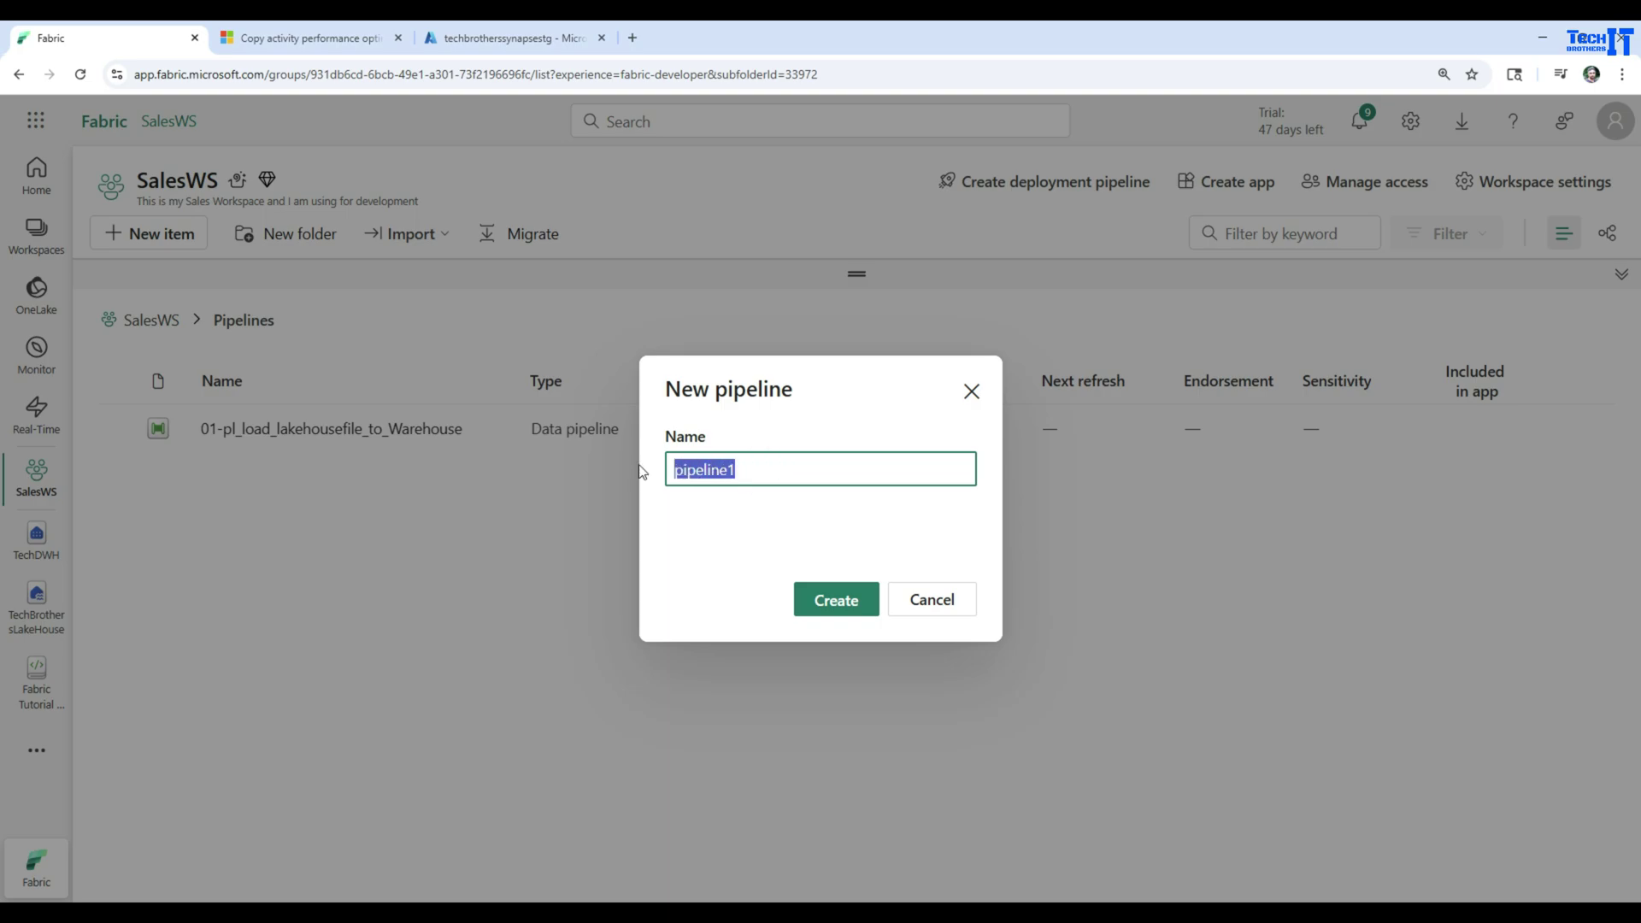
{"action": "type", "text": "02-CopyActivity_"}
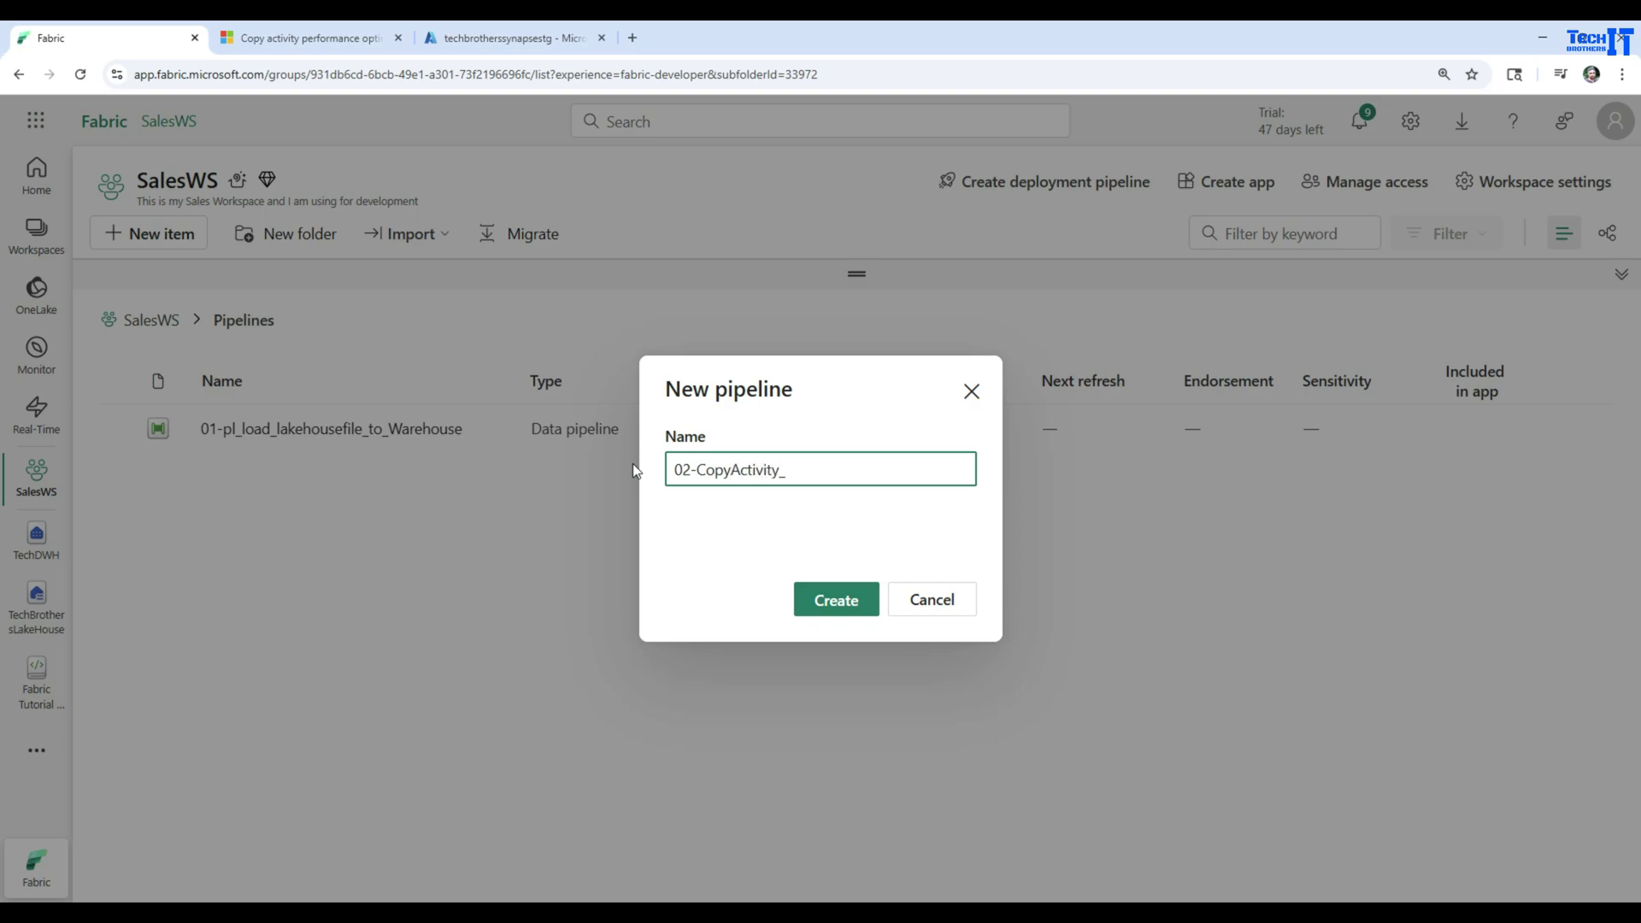
{"action": "type", "text": "lakehouseFile_to_Warehouse"}
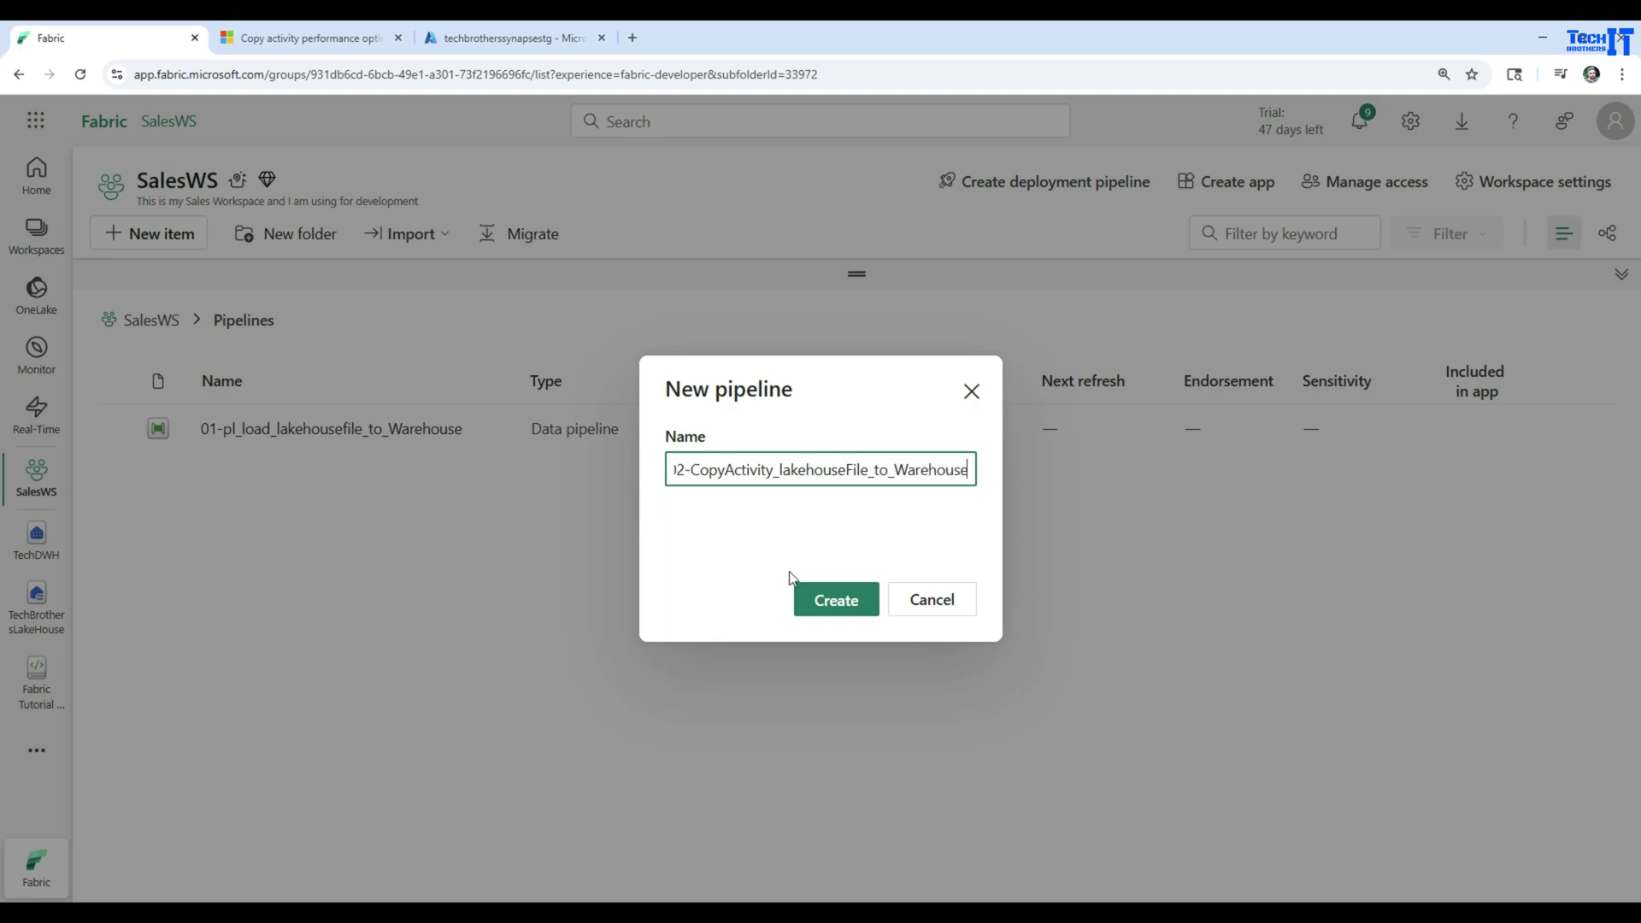
{"action": "left_click", "coordinate": [833, 599]}
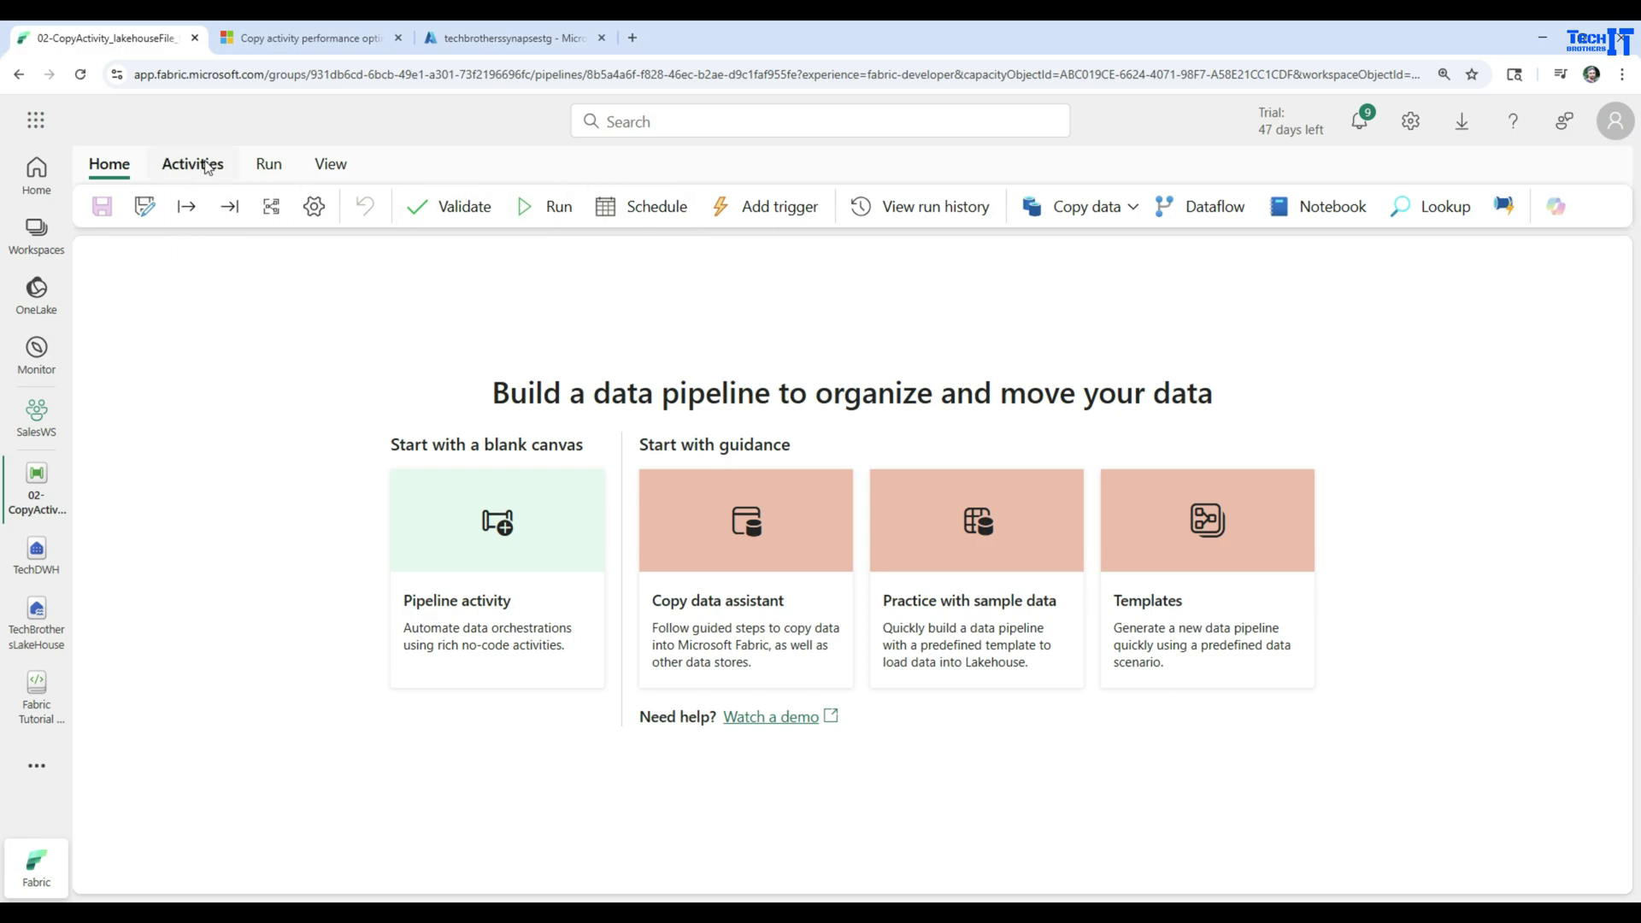
Step: Add a Copy data activity, centre it on the canvas, and expand its properties panel
{"action": "left_click", "coordinate": [1079, 212]}
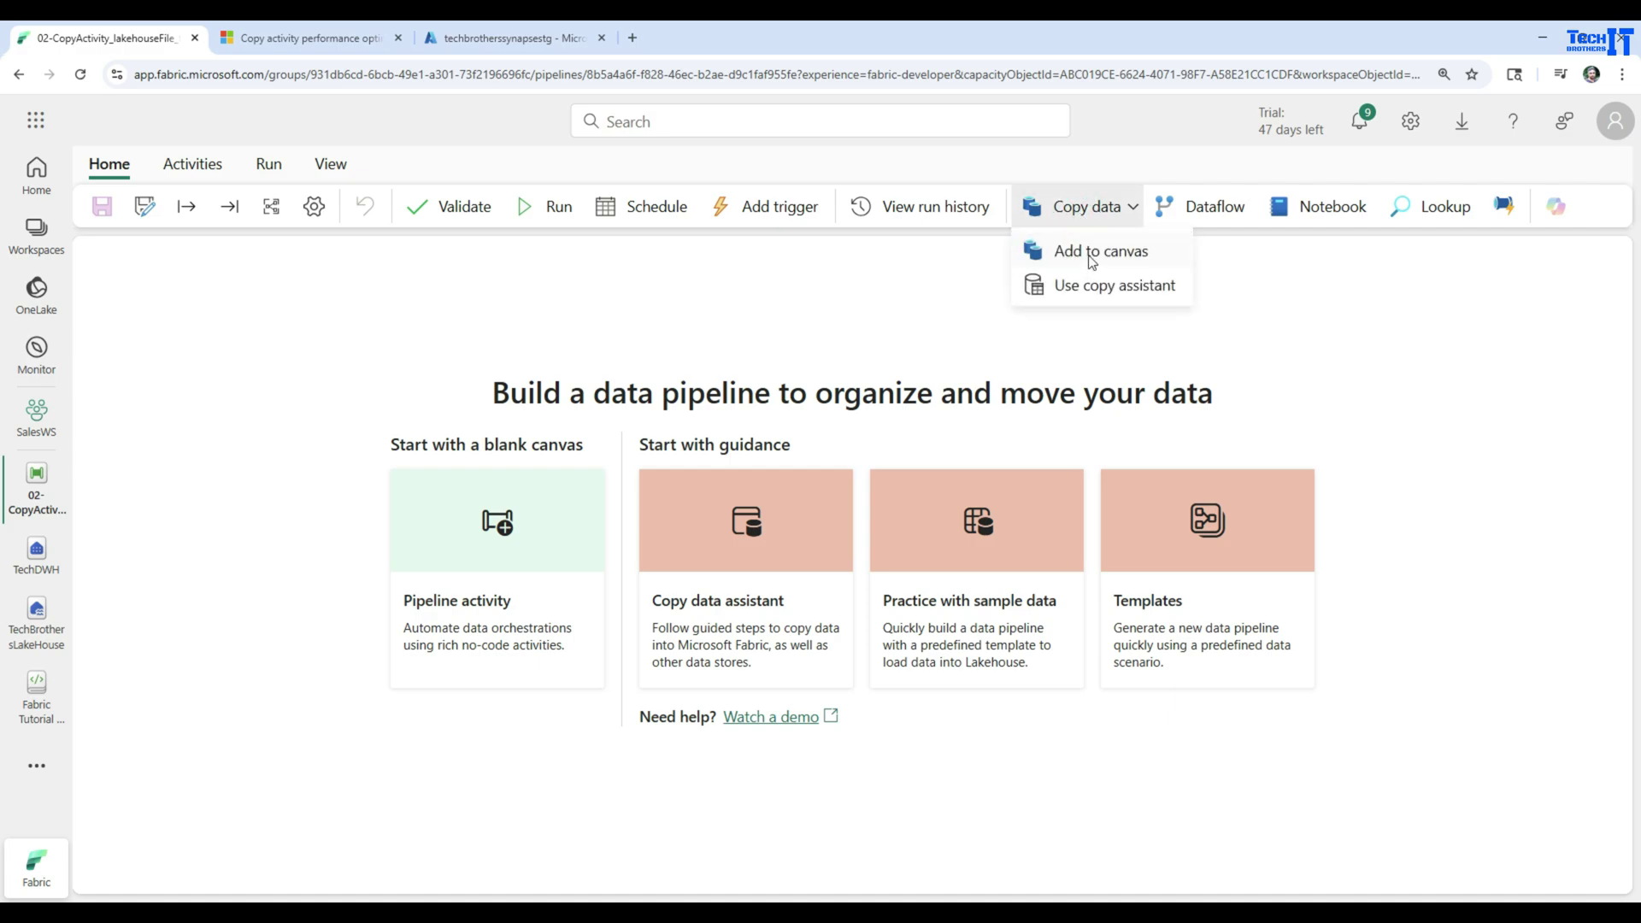
{"action": "left_click", "coordinate": [191, 164]}
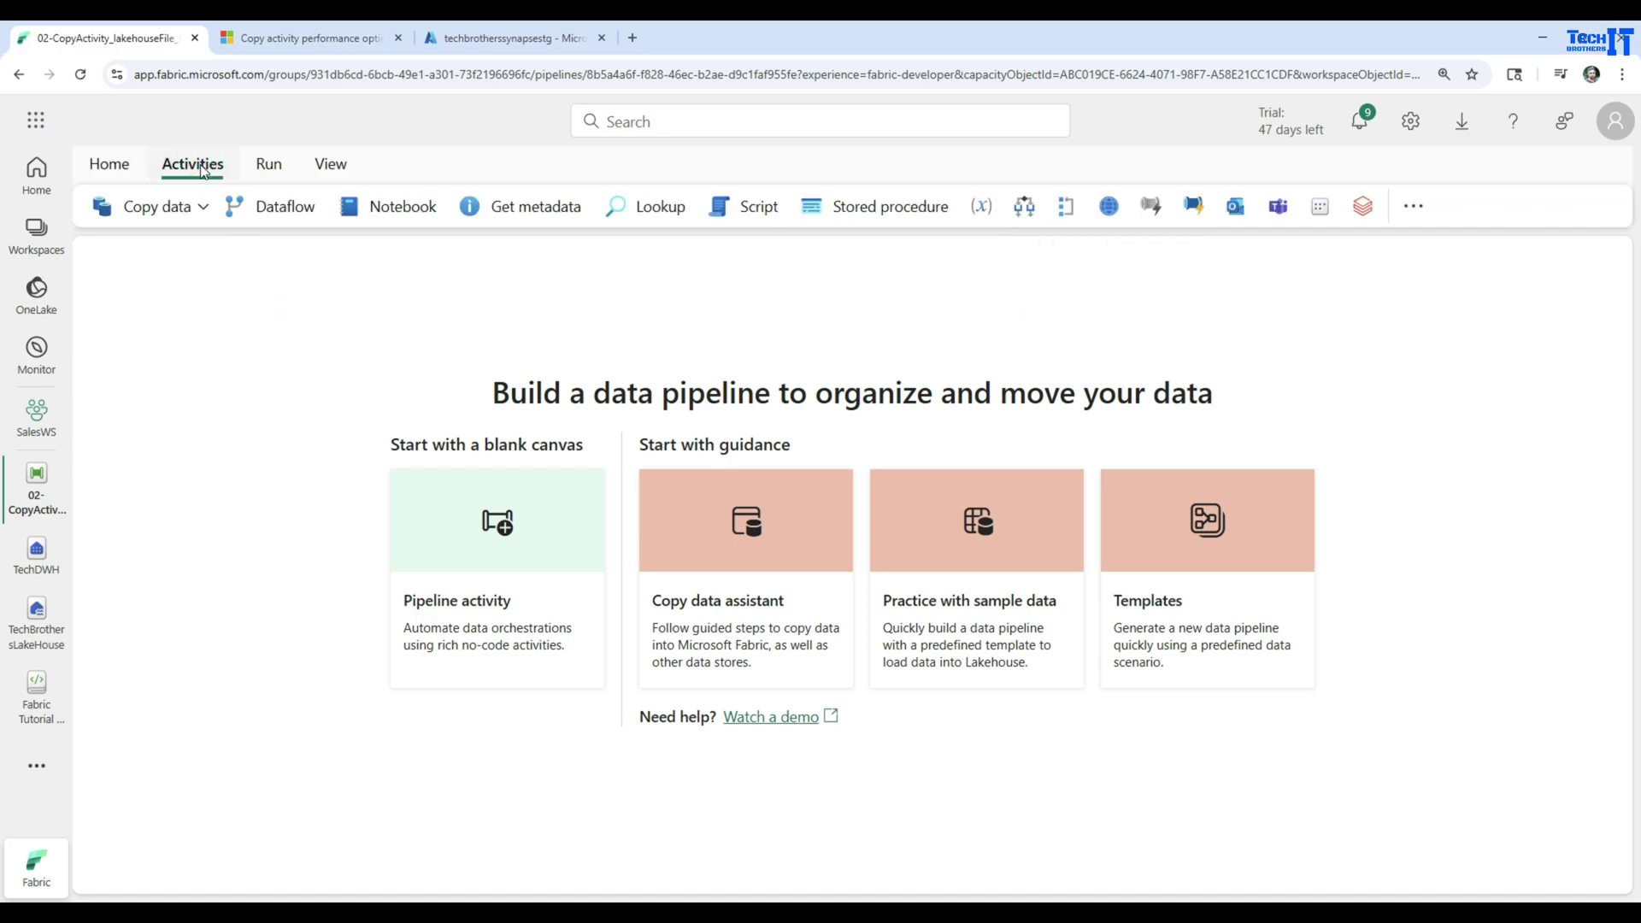
{"action": "left_click", "coordinate": [197, 207]}
{"action": "left_click", "coordinate": [192, 257]}
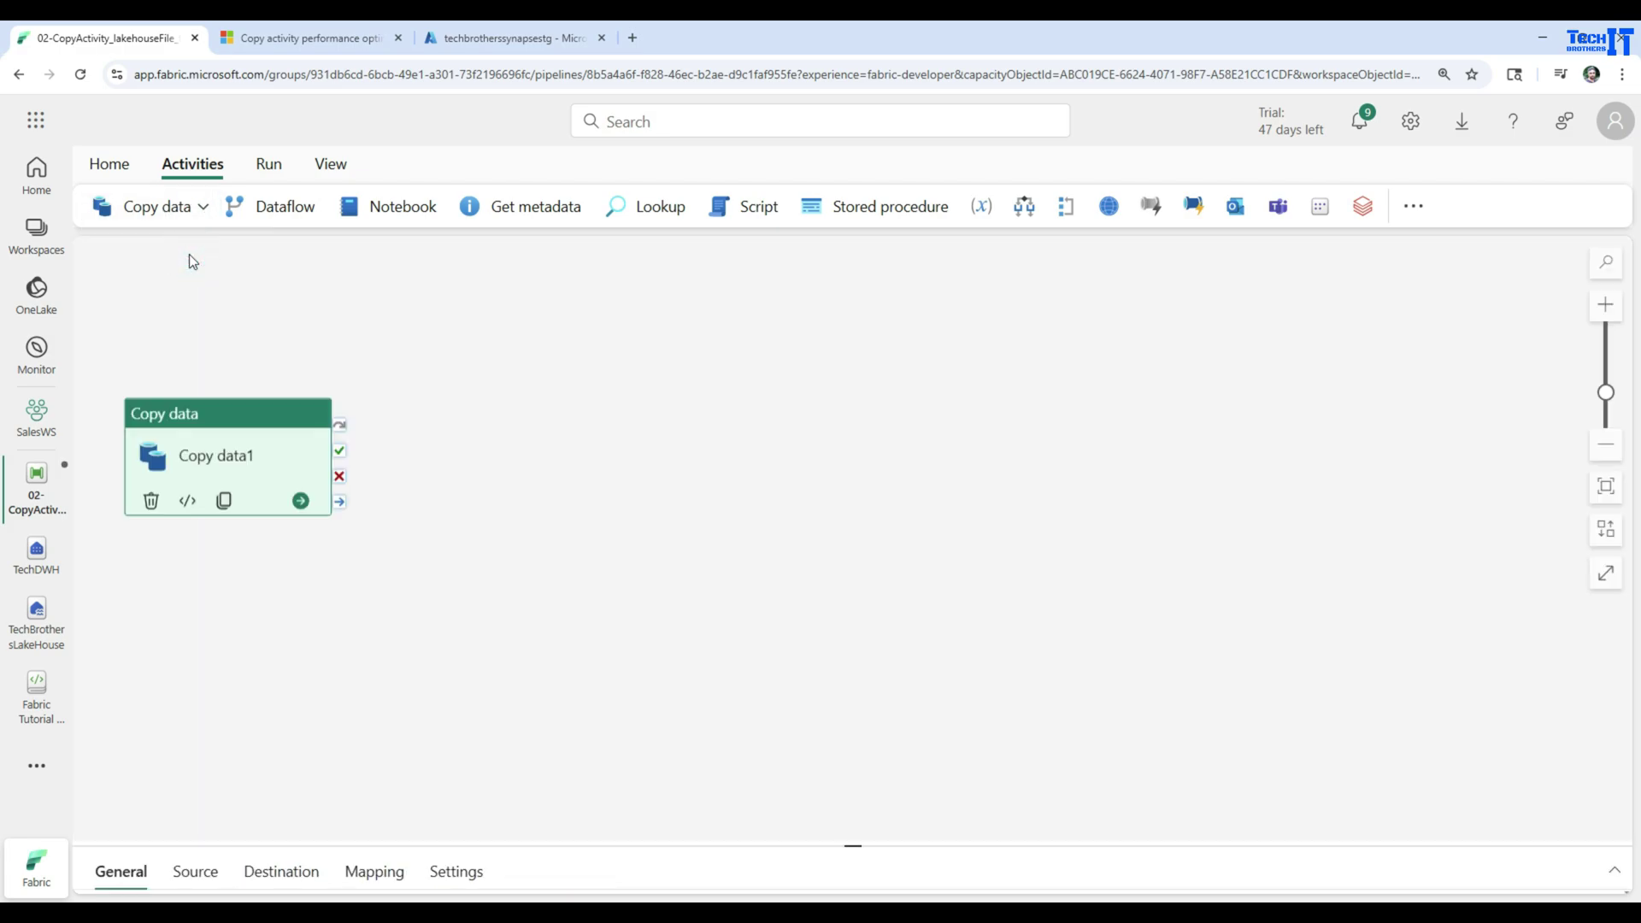
{"action": "left_click_drag", "start_coordinate": [234, 428], "coordinate": [601, 357]}
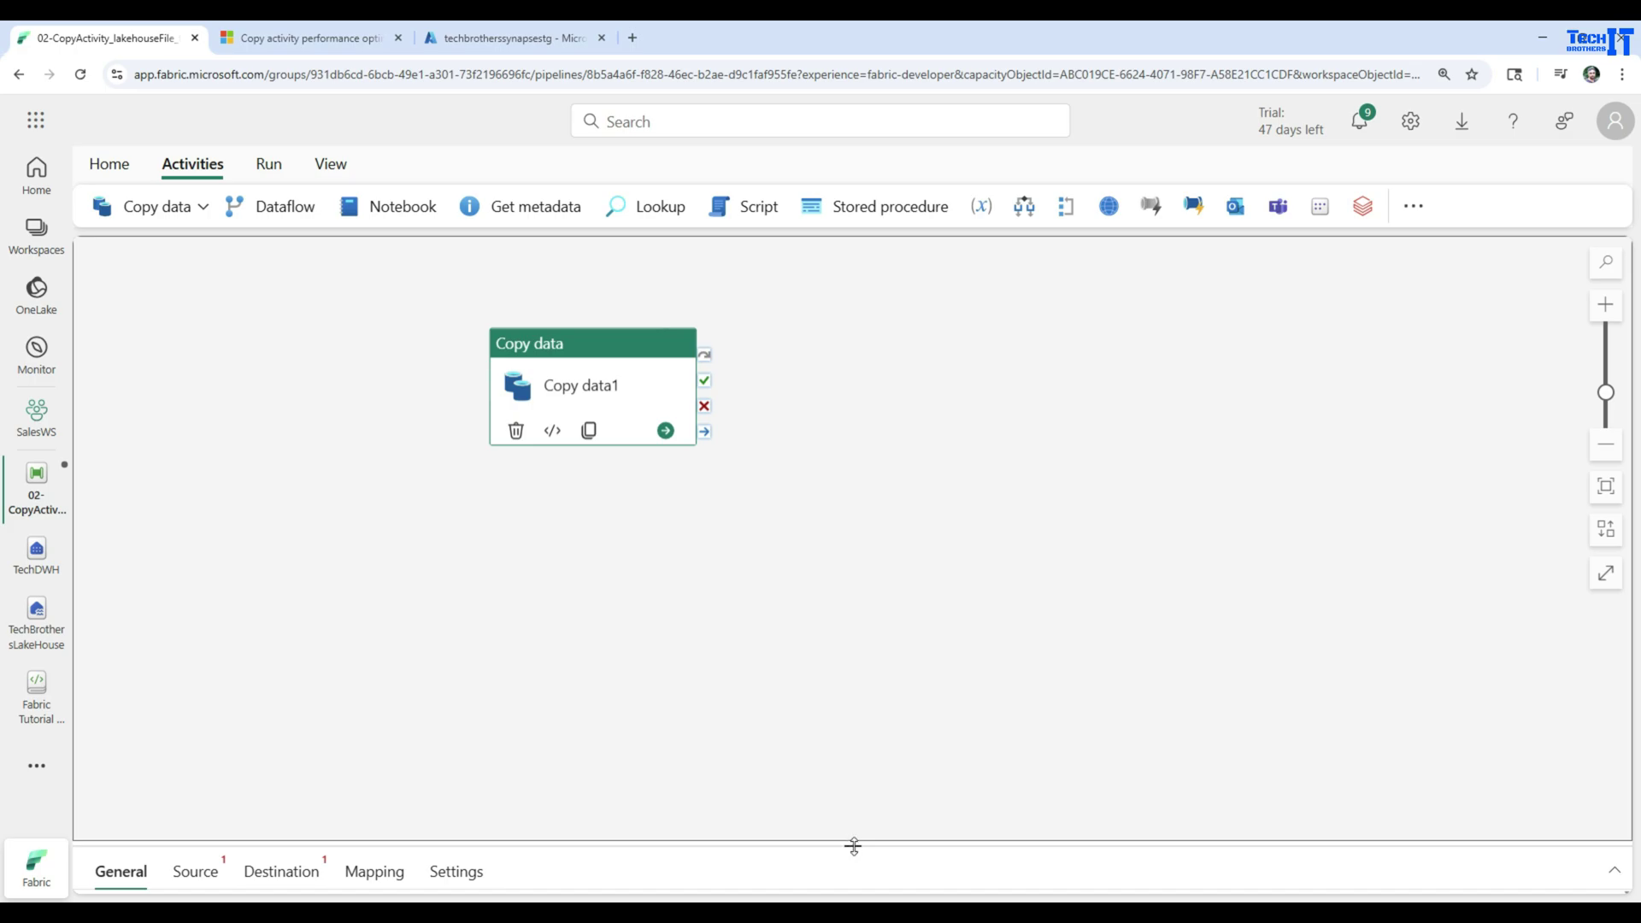
{"action": "left_click_drag", "start_coordinate": [853, 846], "coordinate": [830, 569]}
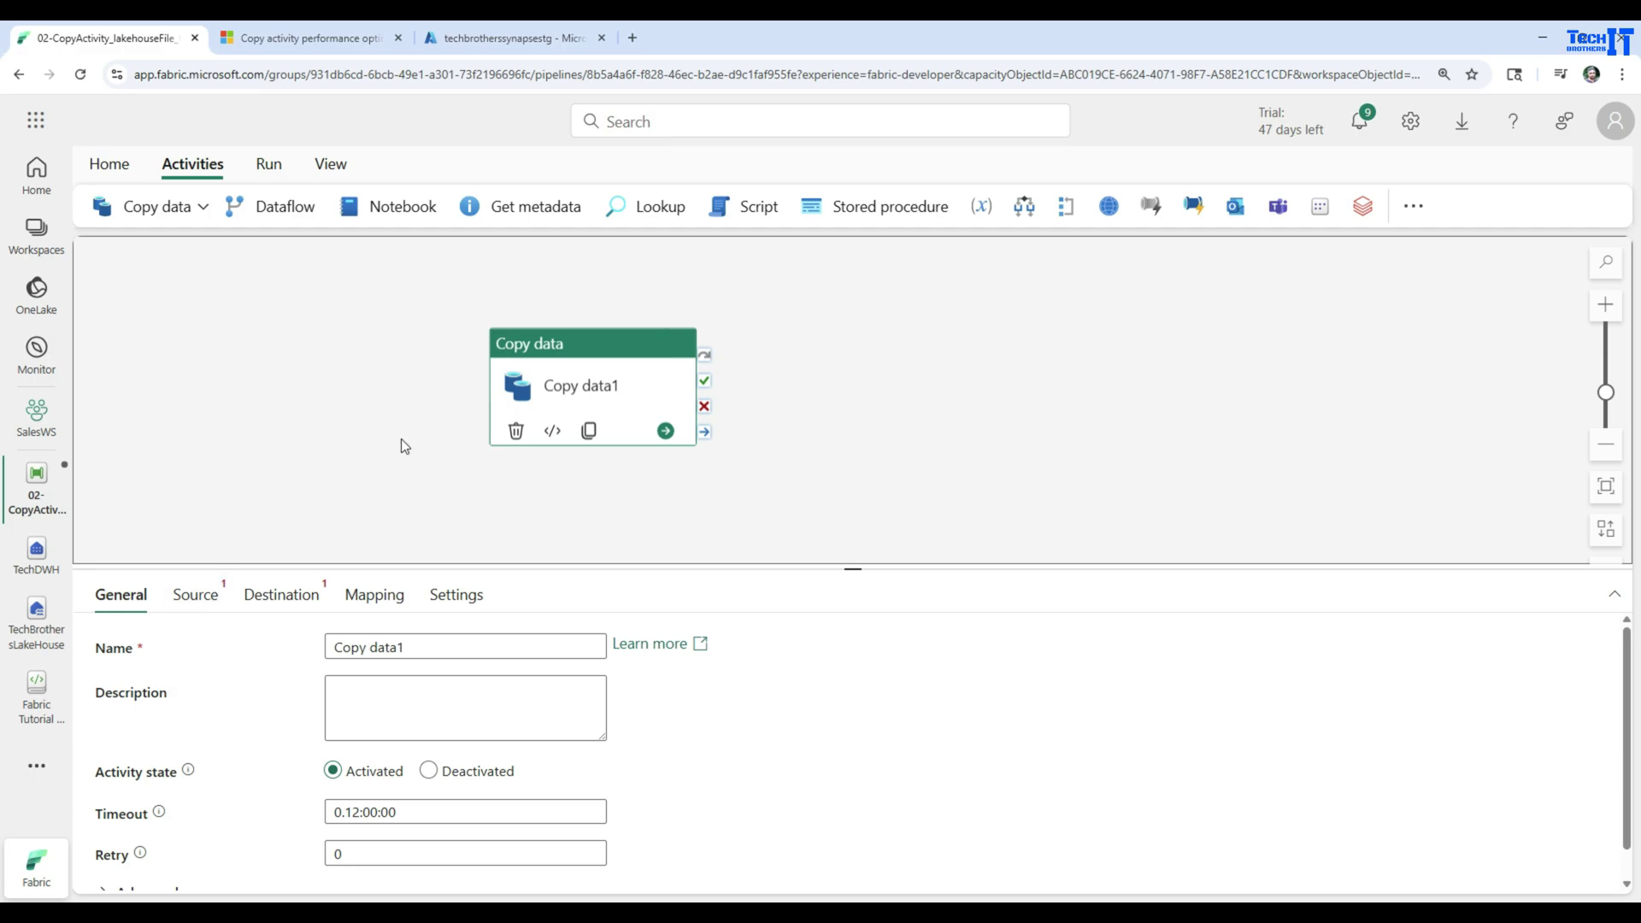
Step: Set the source connection to TechBrothersLakeHouse, reading from Files
{"action": "left_click", "coordinate": [196, 607]}
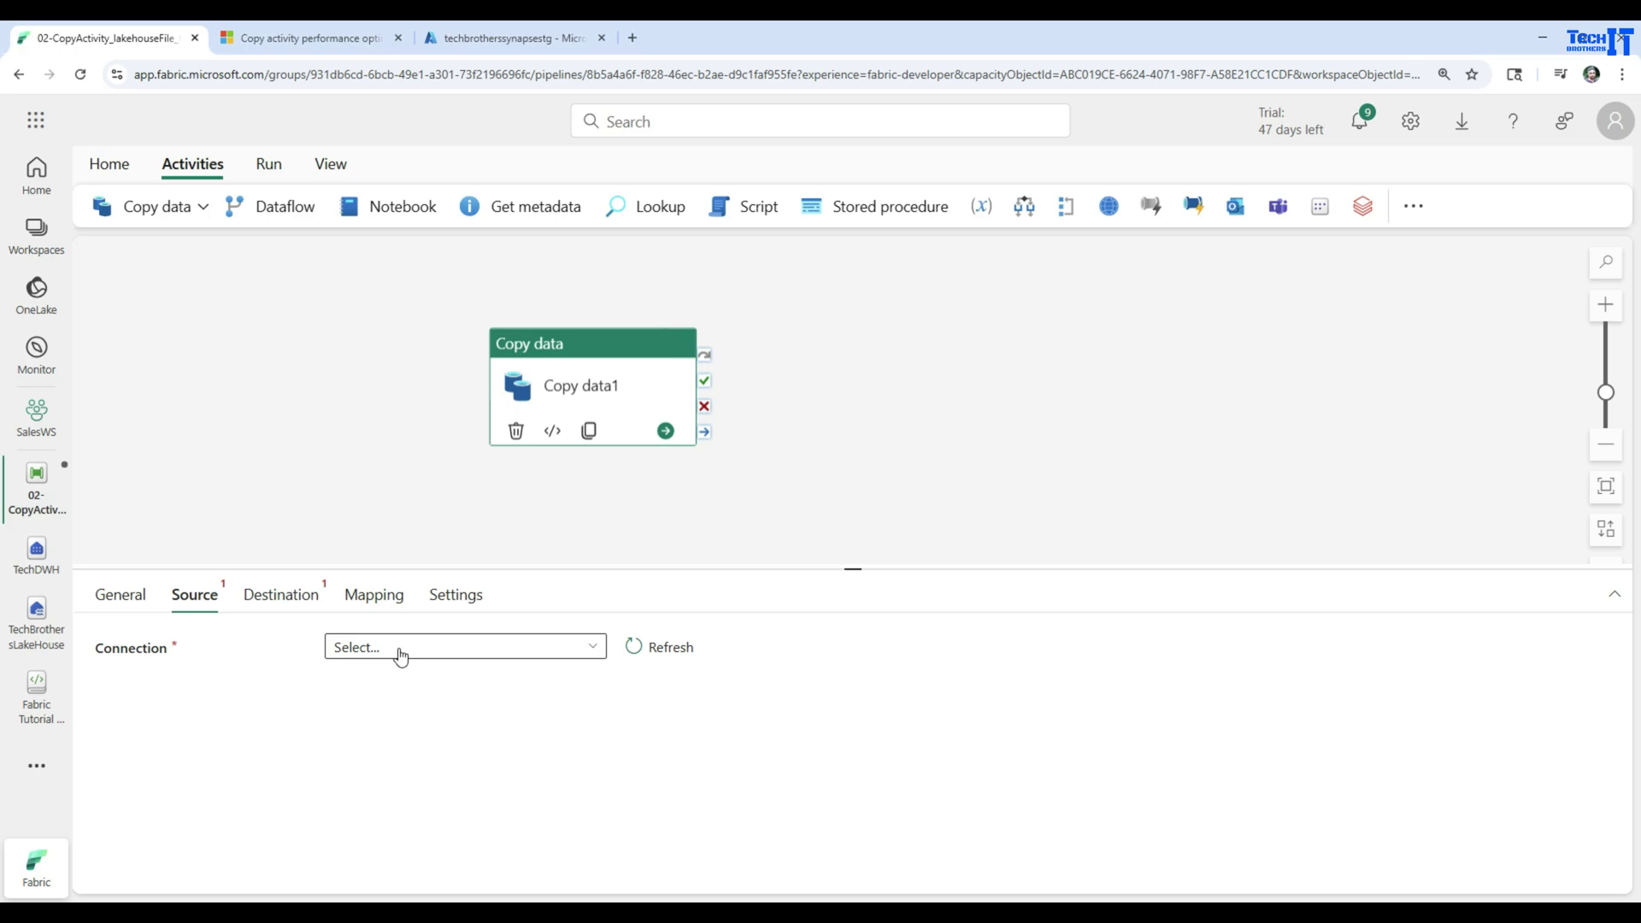
{"action": "left_click", "coordinate": [595, 649]}
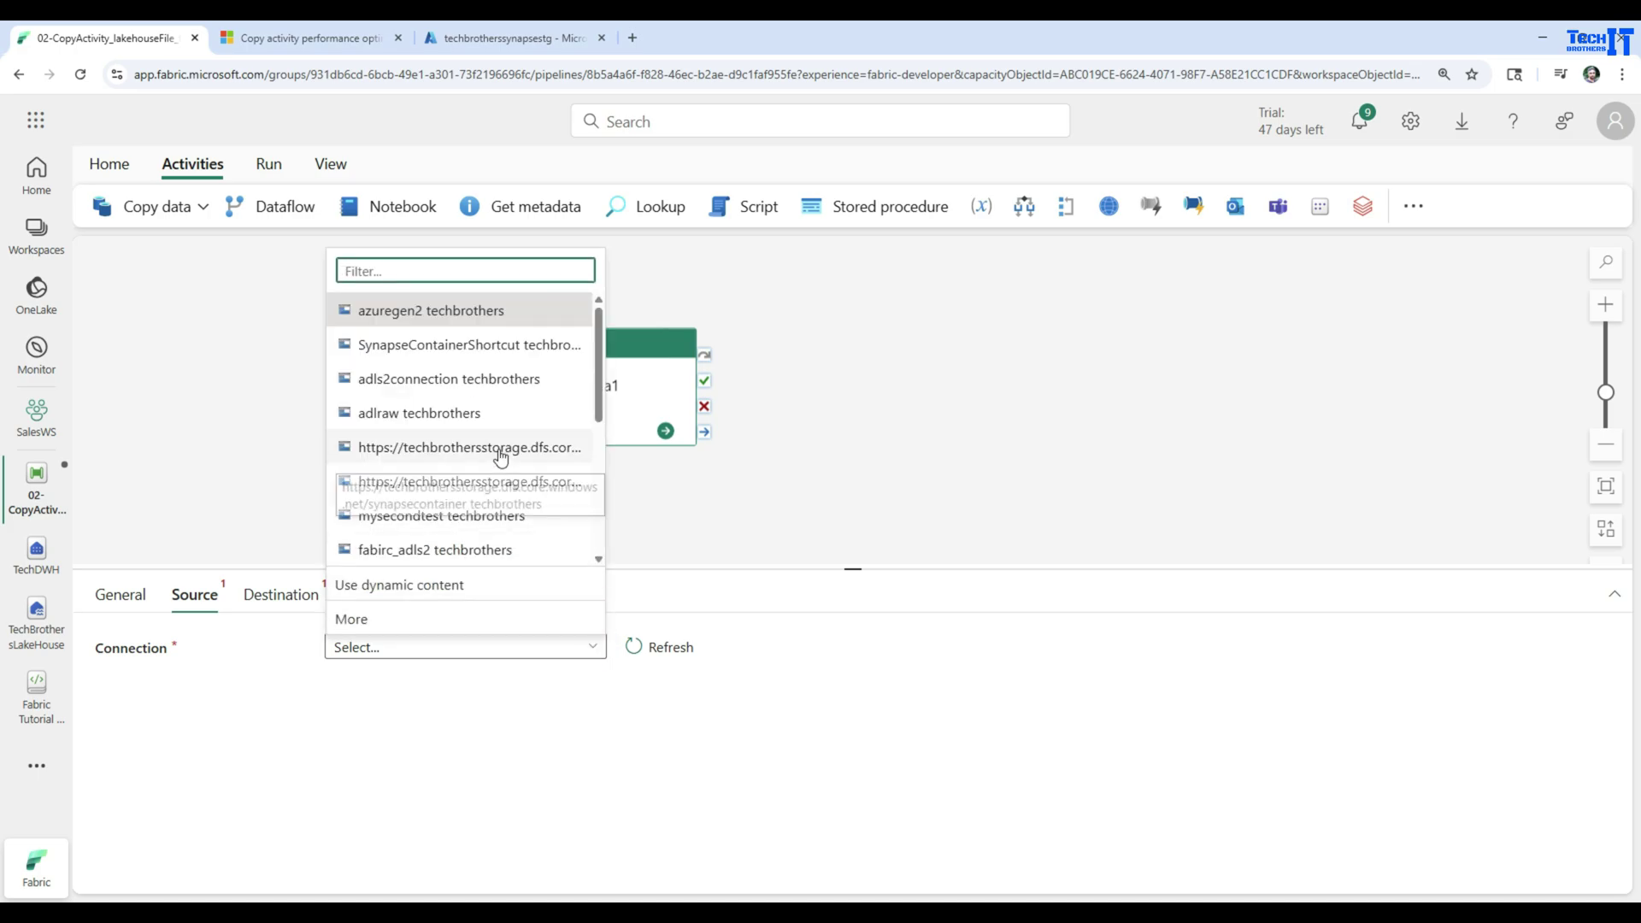
{"action": "scroll", "coordinate": [501, 458], "scroll_direction": "down", "scroll_amount": 3}
{"action": "scroll", "coordinate": [501, 459], "scroll_direction": "down", "scroll_amount": 2}
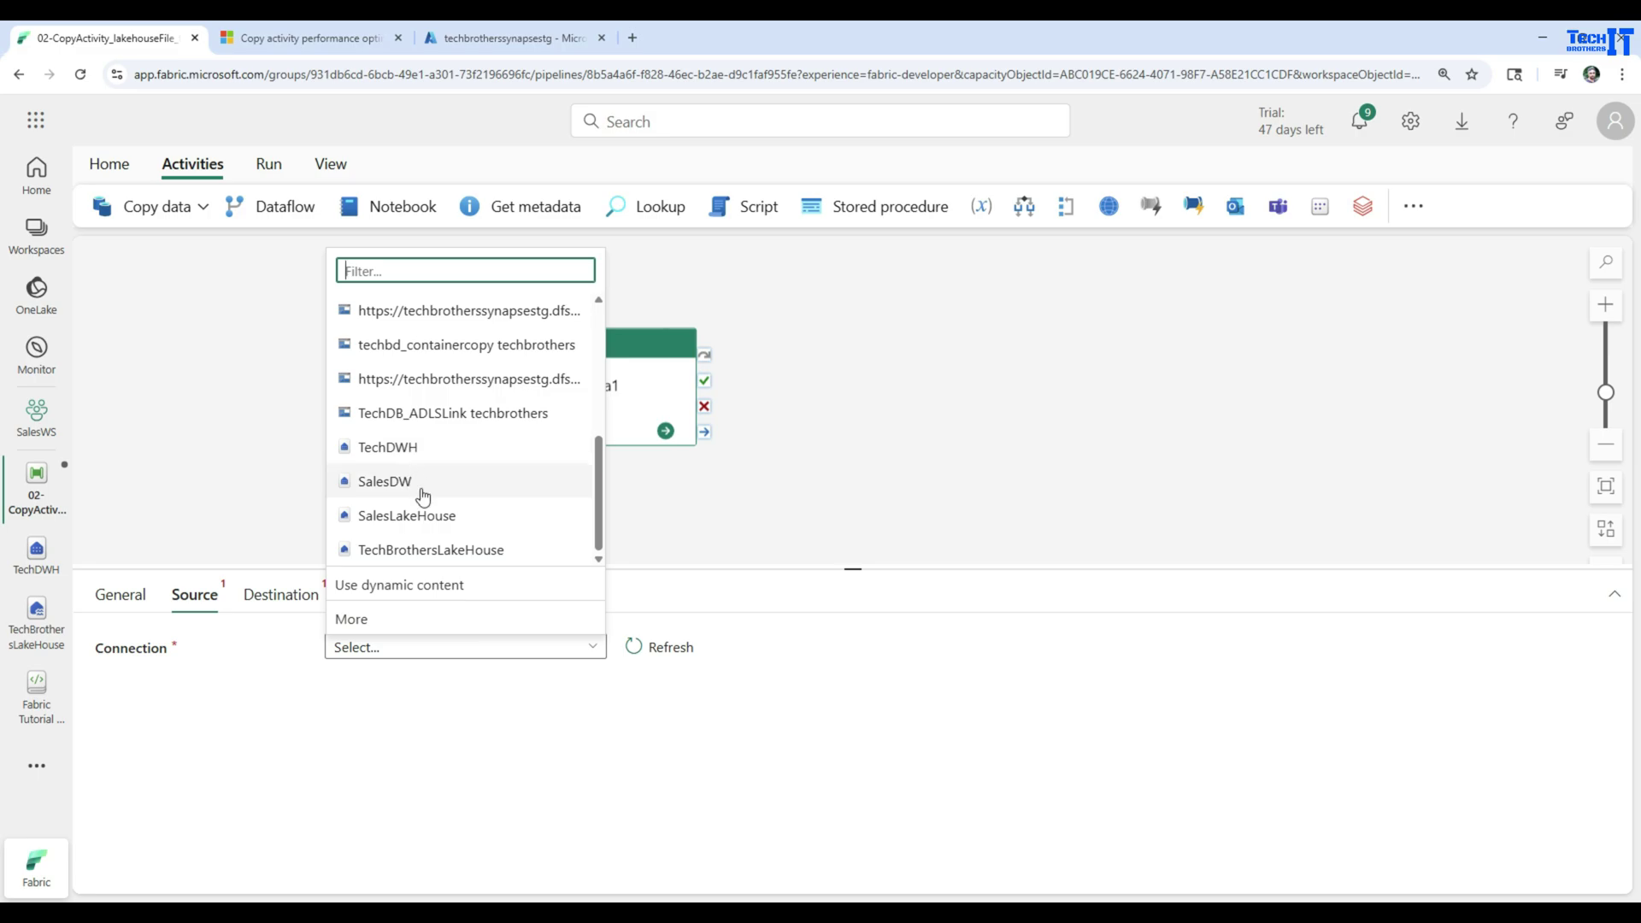
{"action": "left_click", "coordinate": [424, 552]}
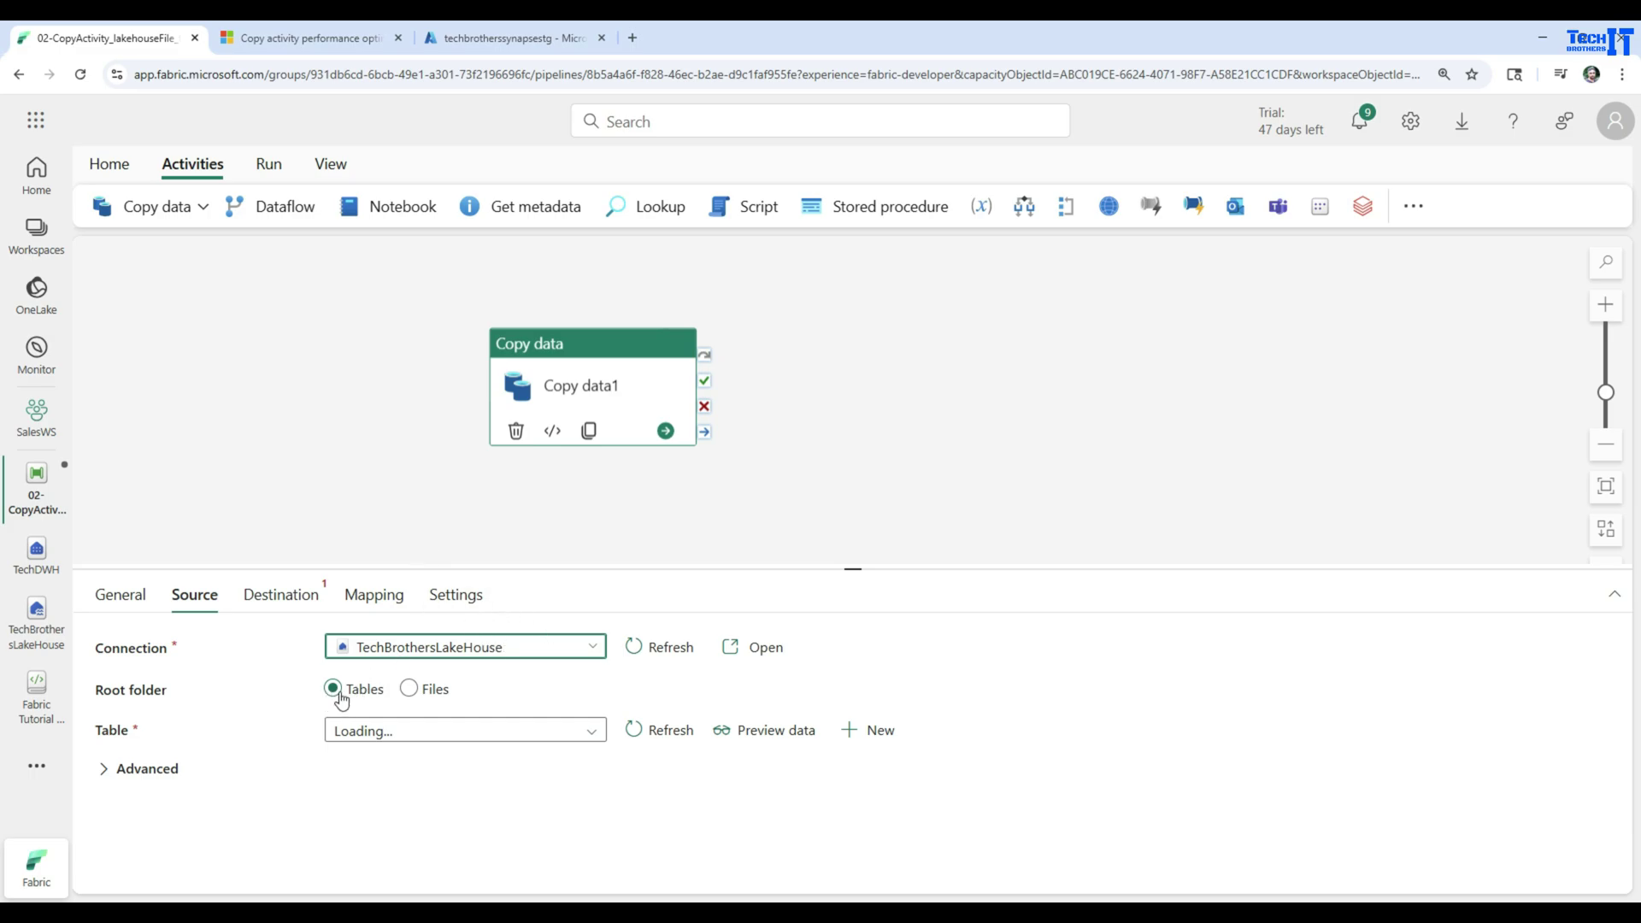
{"action": "left_click", "coordinate": [427, 692]}
{"action": "left_click_drag", "start_coordinate": [746, 567], "coordinate": [751, 500]}
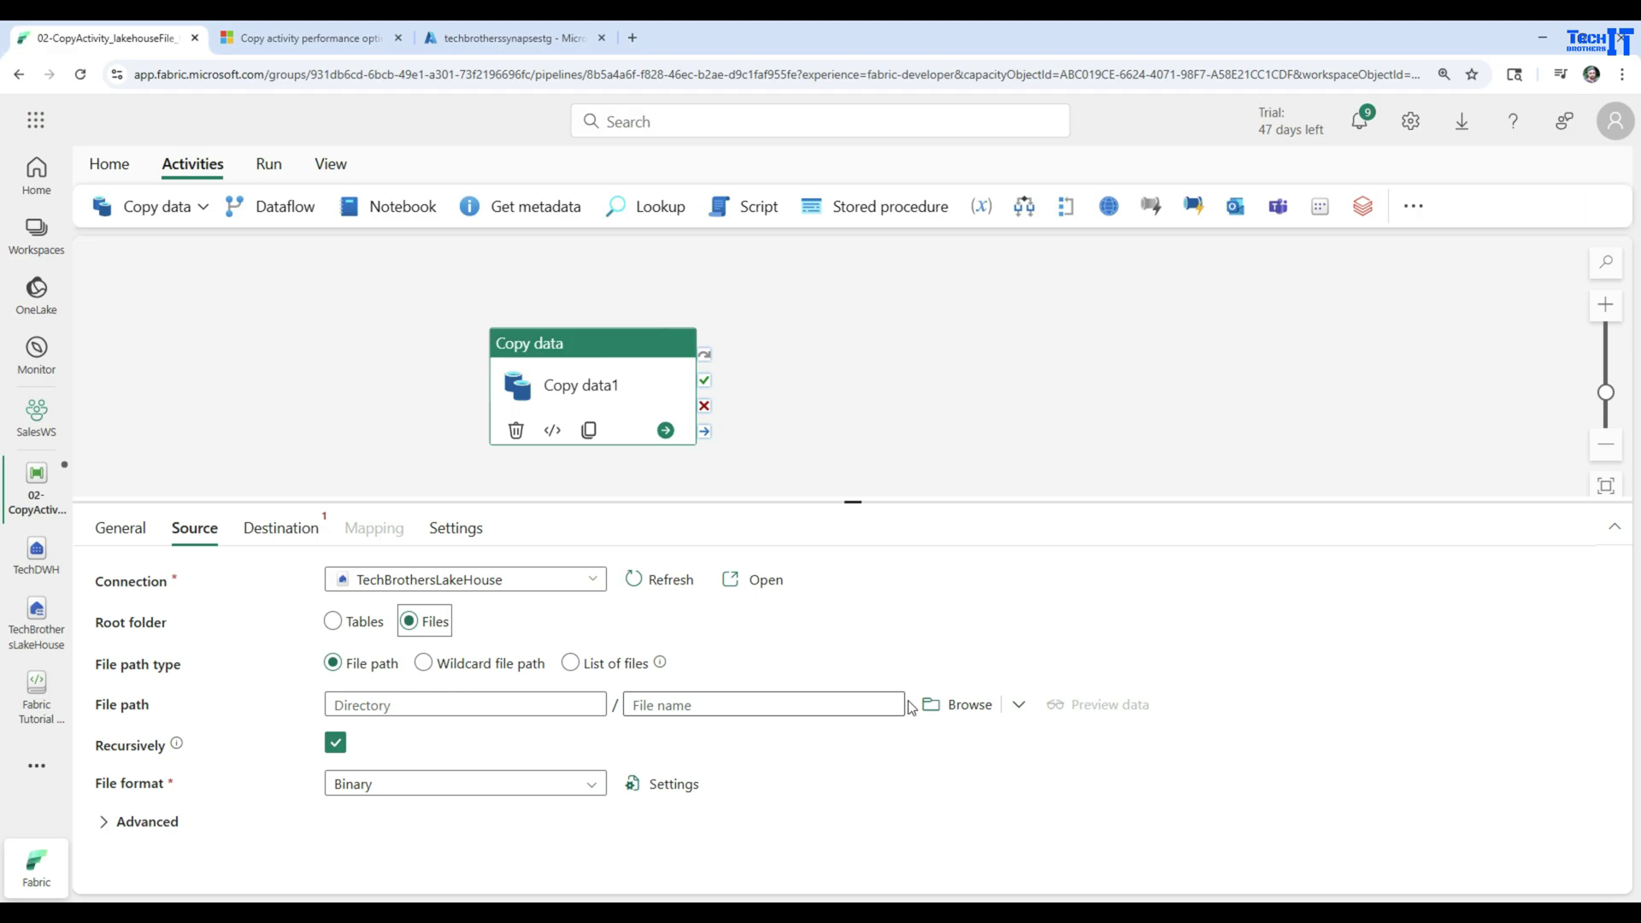
Step: Select Staging/sample_customers_dw.csv as the source file
{"action": "left_click", "coordinate": [947, 704]}
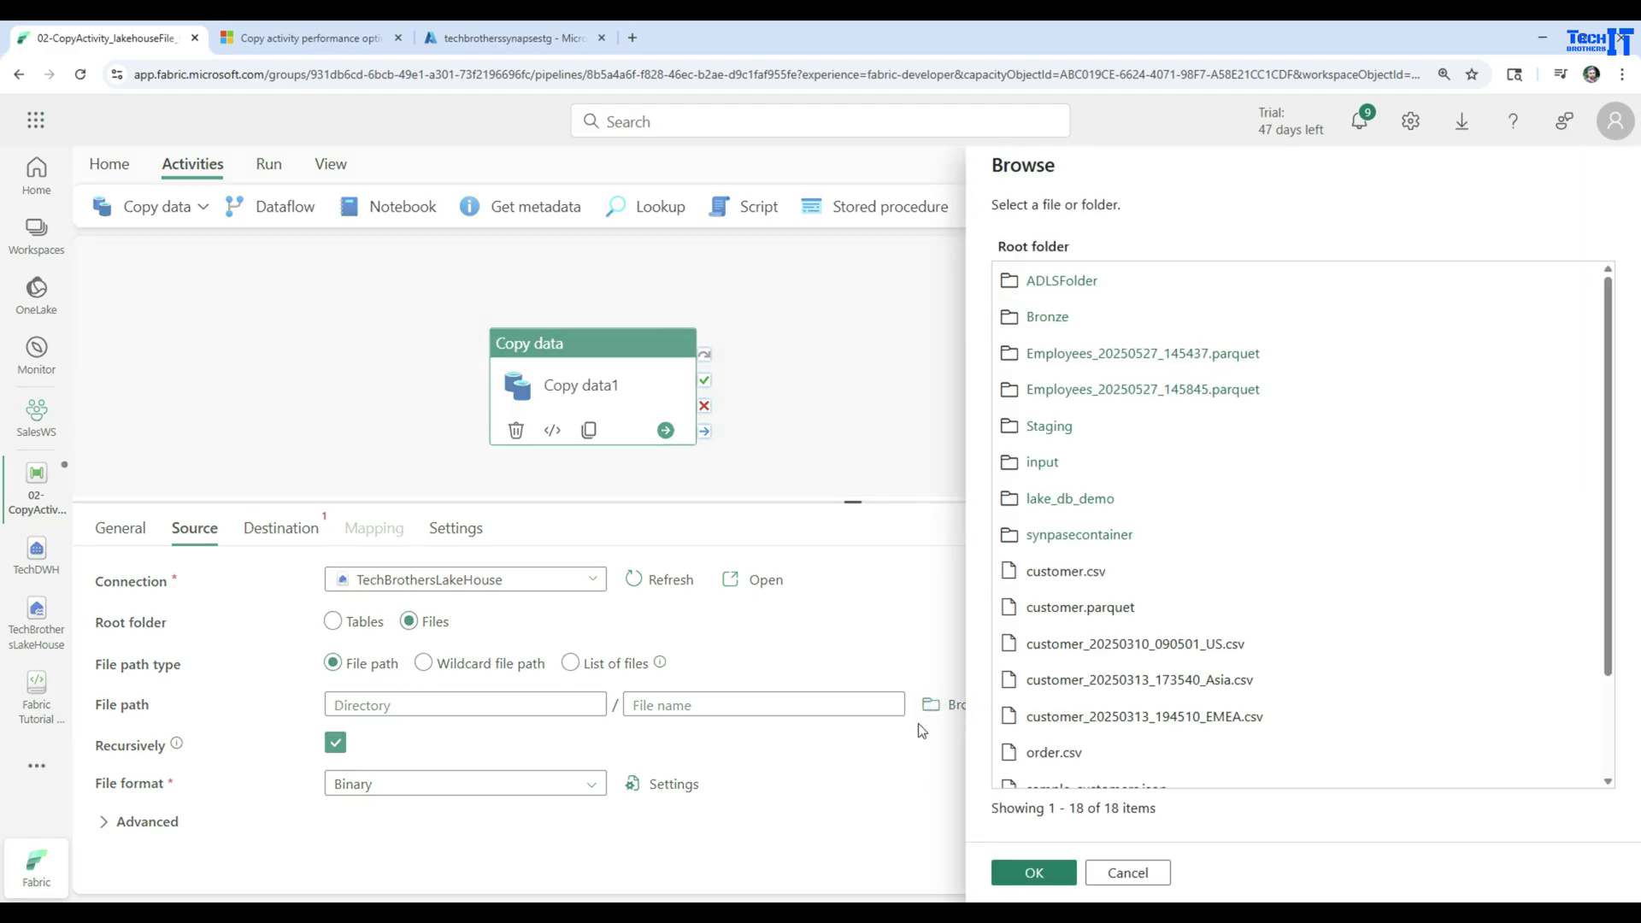
{"action": "left_click", "coordinate": [1058, 431]}
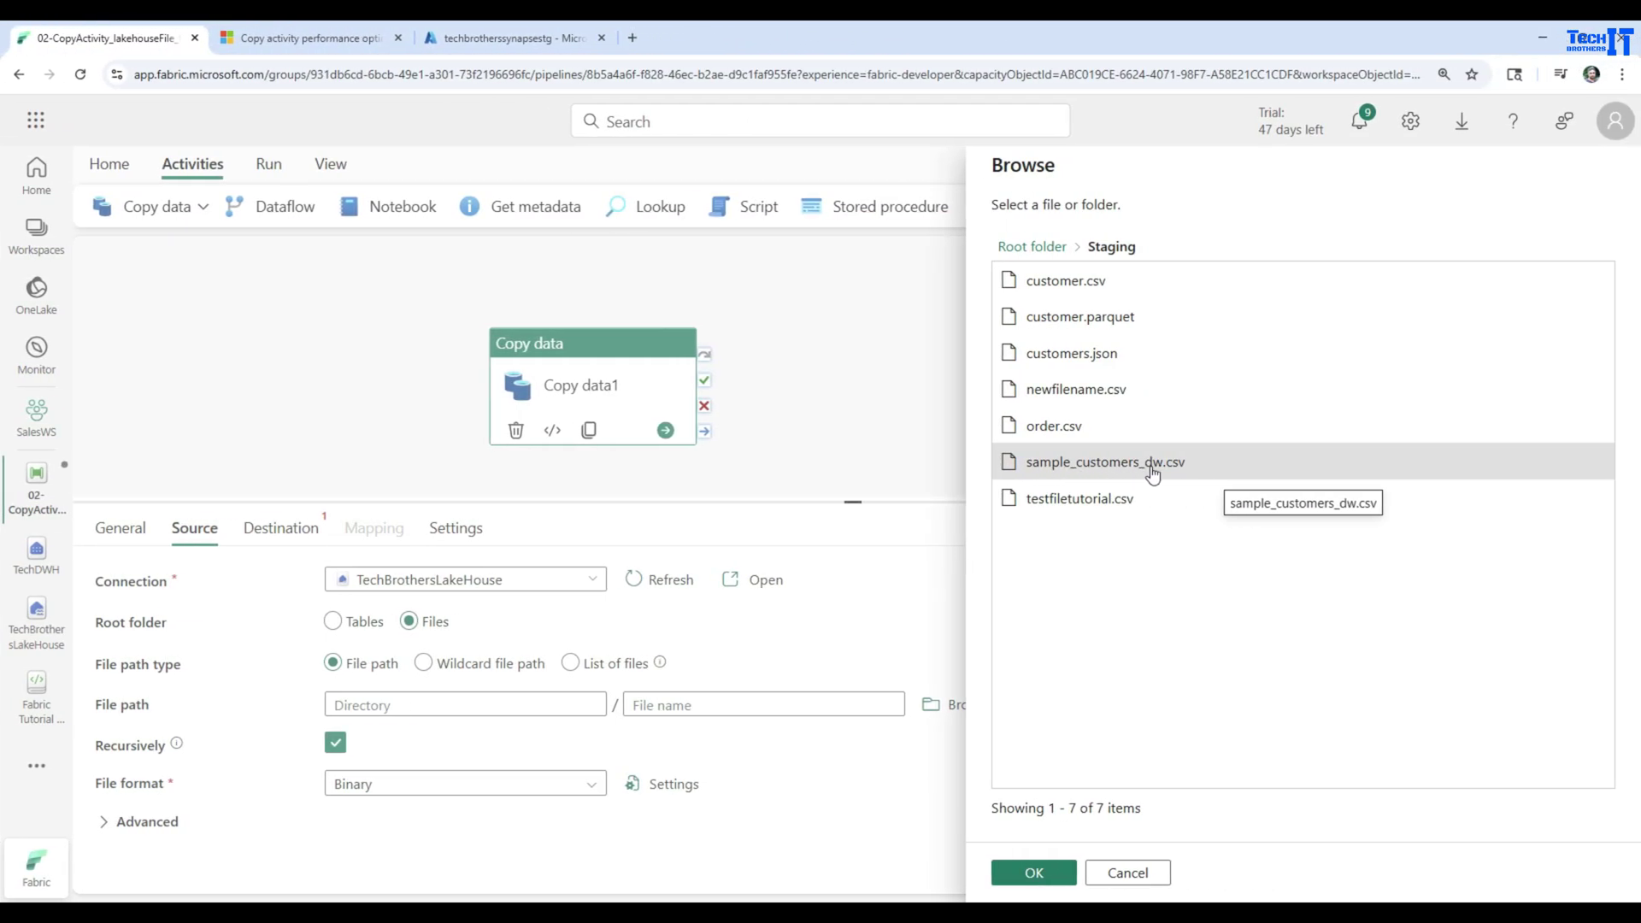
{"action": "left_click", "coordinate": [1156, 469]}
{"action": "left_click", "coordinate": [1055, 874]}
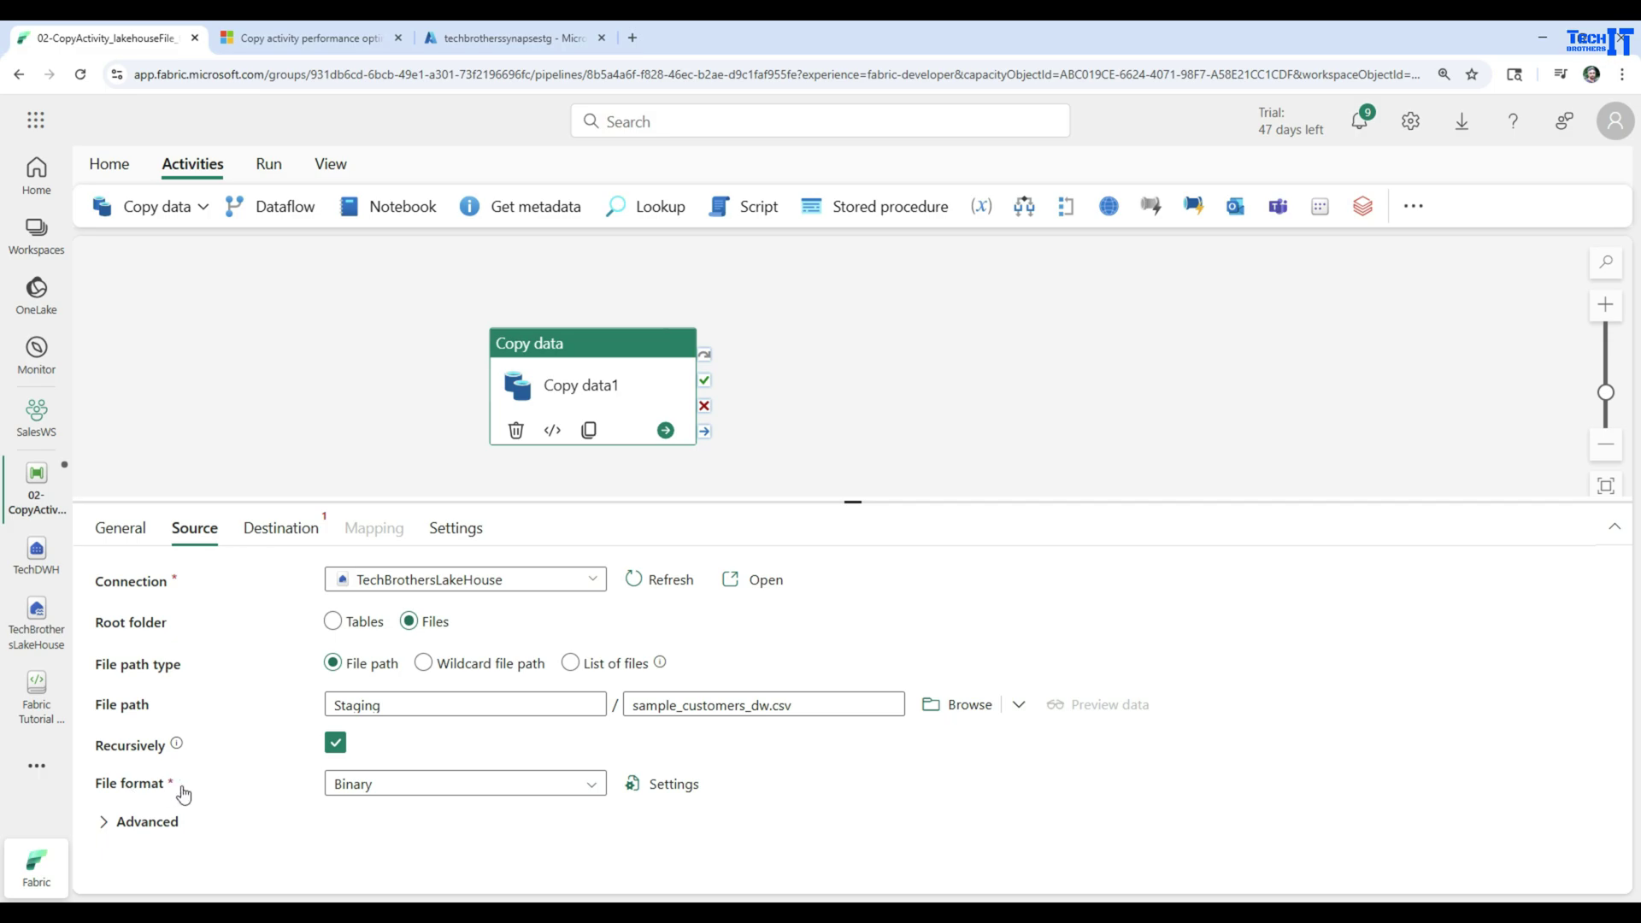
Step: Set the source file format to DelimitedText
{"action": "left_click", "coordinate": [587, 791]}
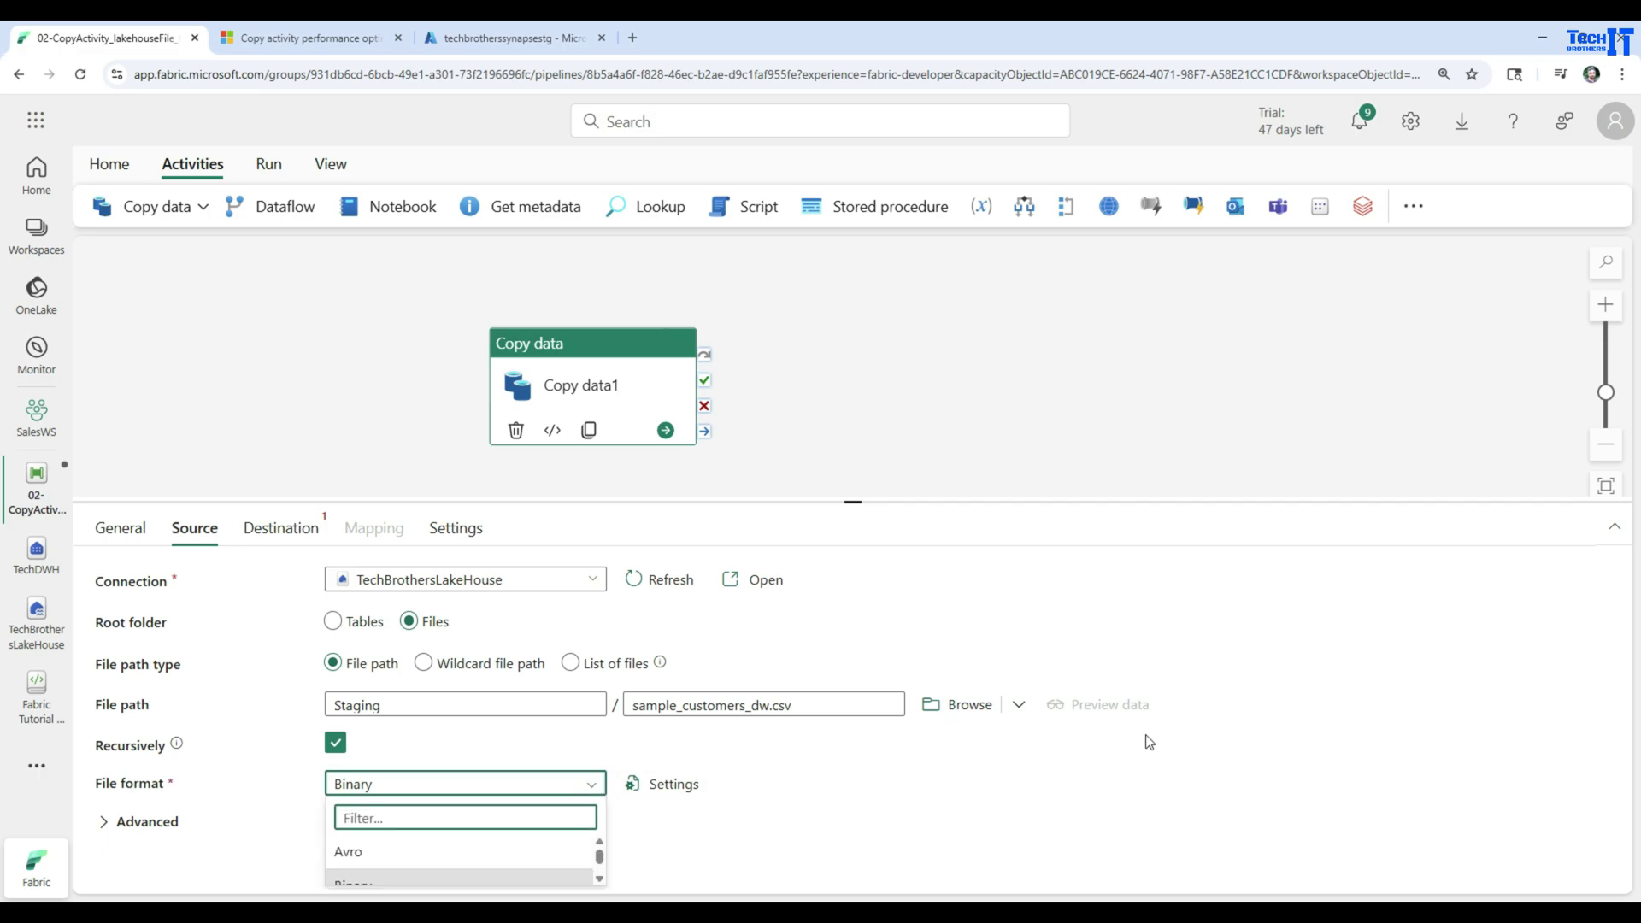
{"action": "left_click_drag", "start_coordinate": [872, 502], "coordinate": [875, 412]}
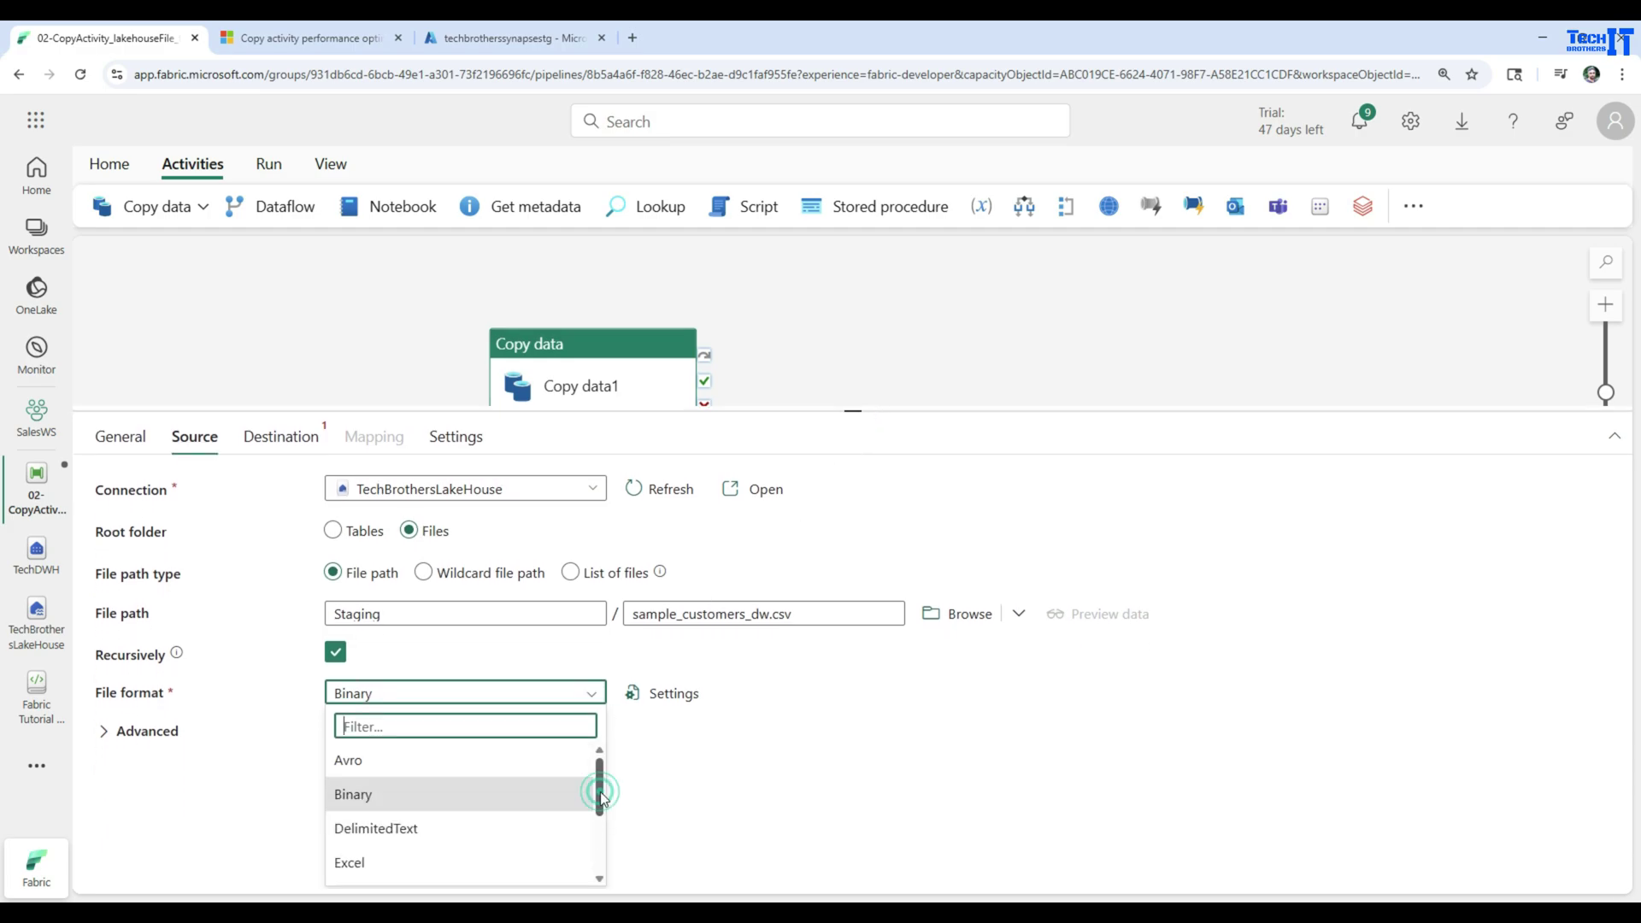
{"action": "left_click_drag", "start_coordinate": [601, 800], "coordinate": [601, 819]}
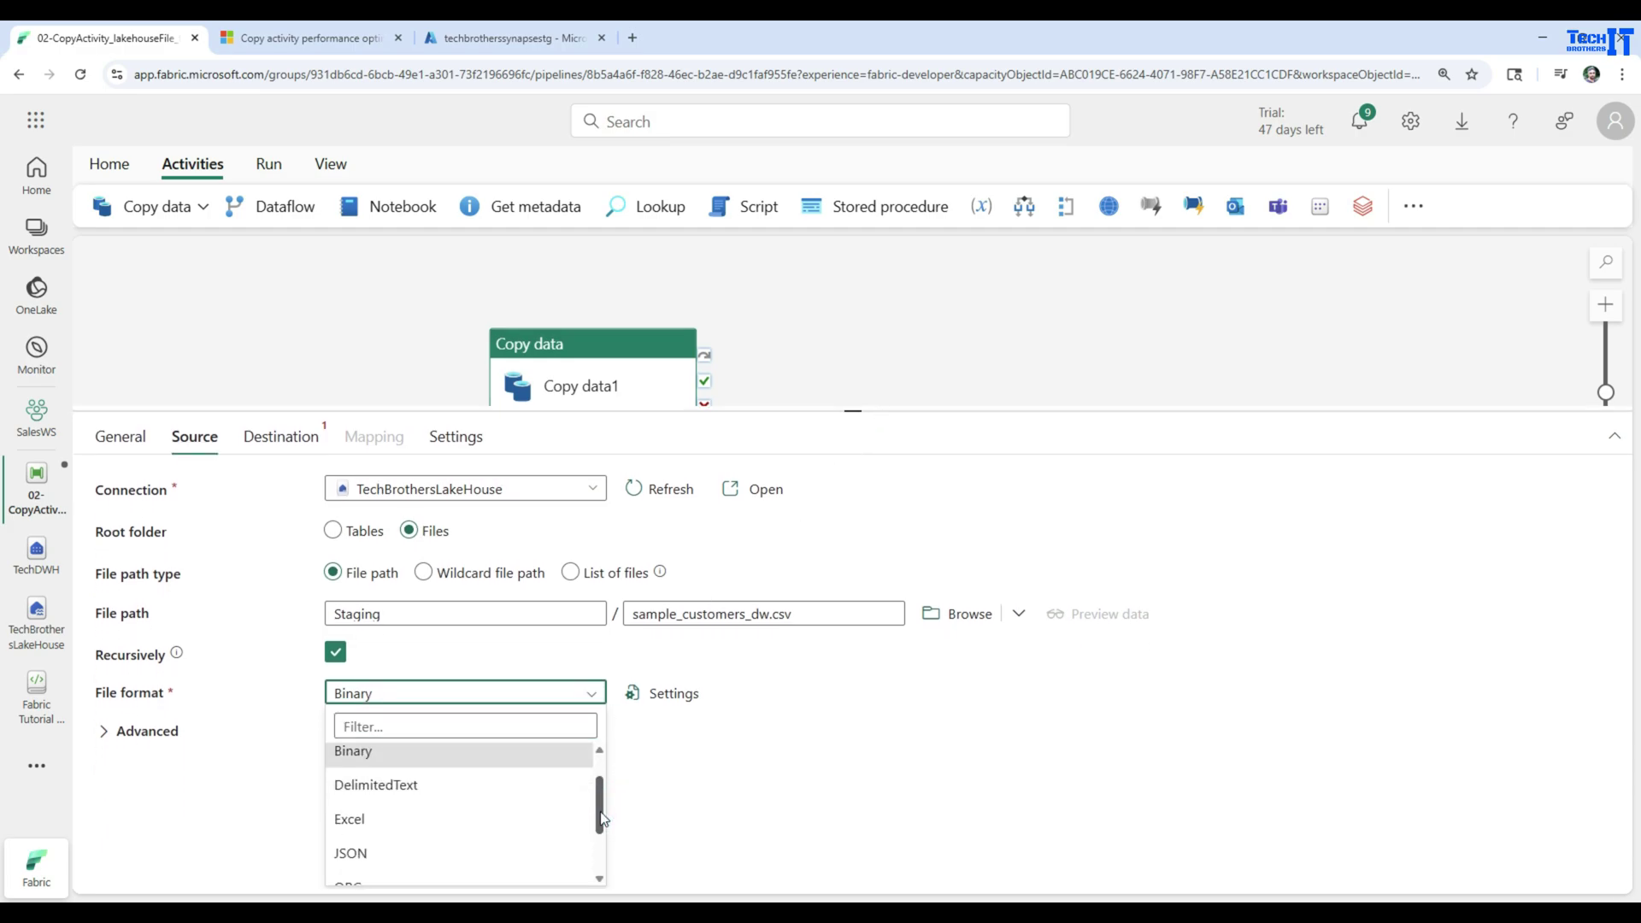
{"action": "left_click", "coordinate": [369, 783]}
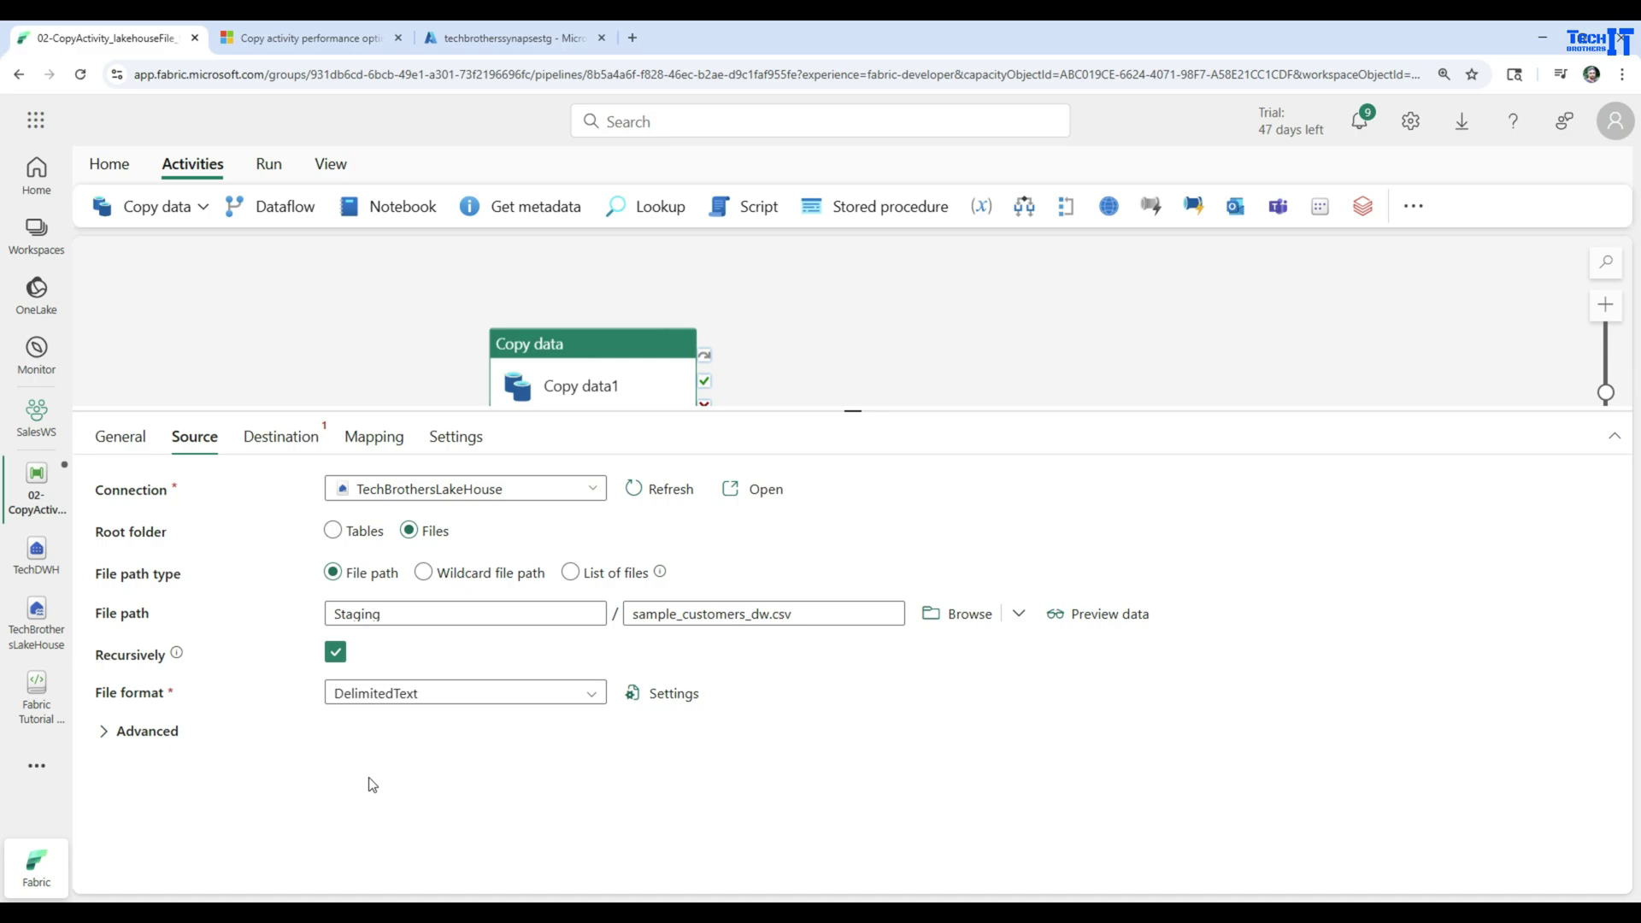
Step: Preview the CSV's customer rows, then close the preview
{"action": "left_click", "coordinate": [1087, 615]}
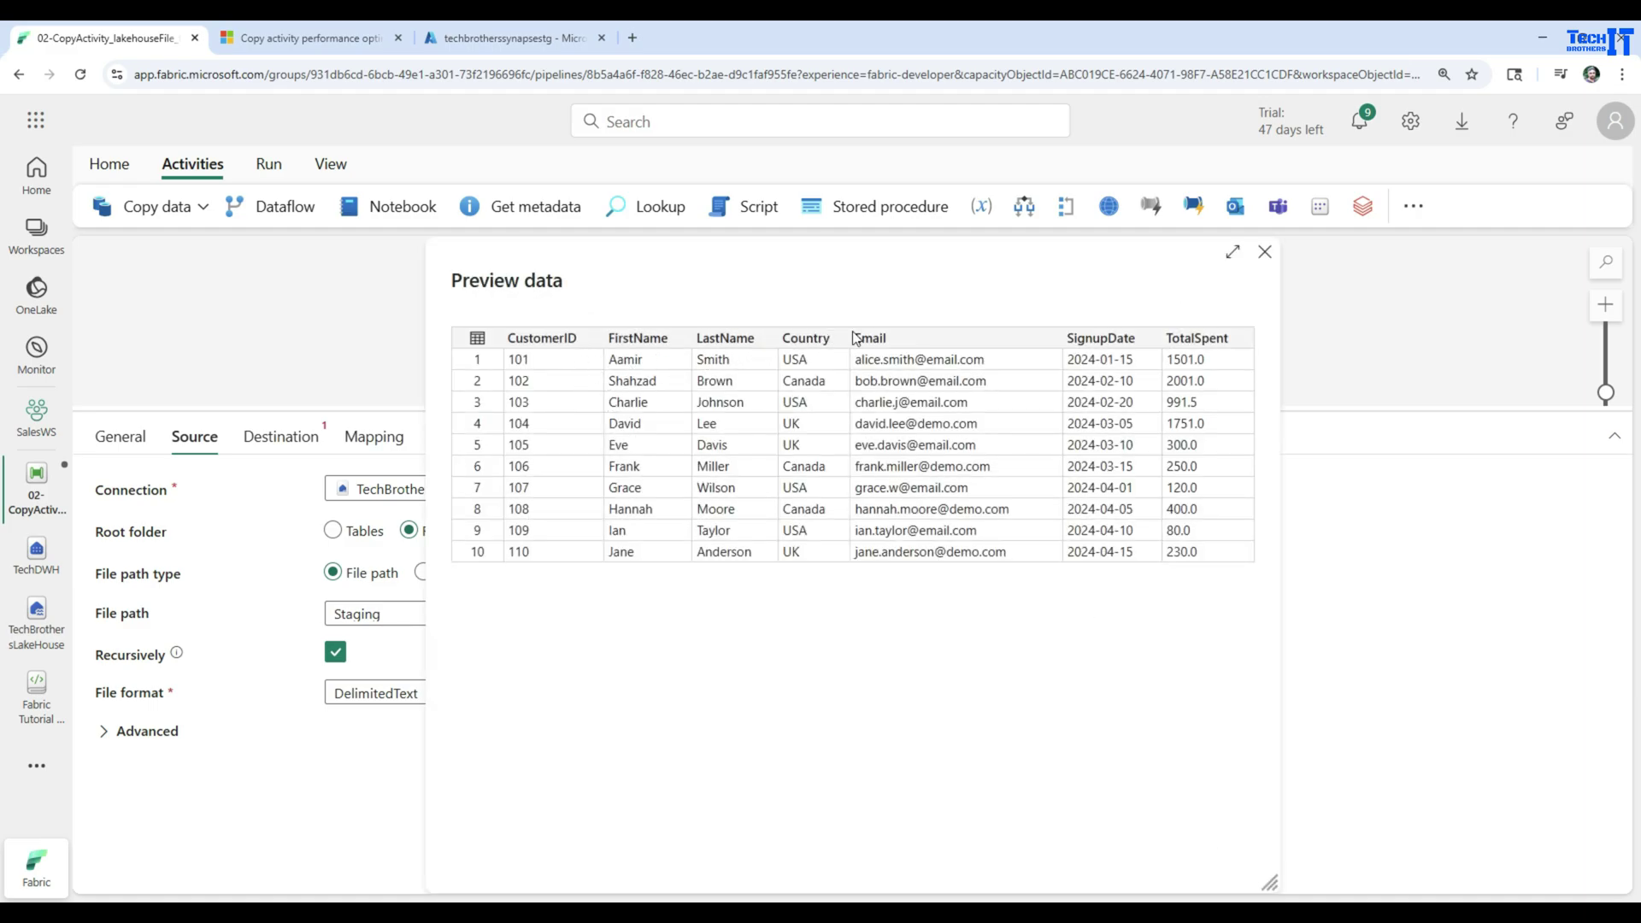
{"action": "left_click", "coordinate": [1266, 252]}
{"action": "left_click_drag", "start_coordinate": [794, 417], "coordinate": [794, 564]}
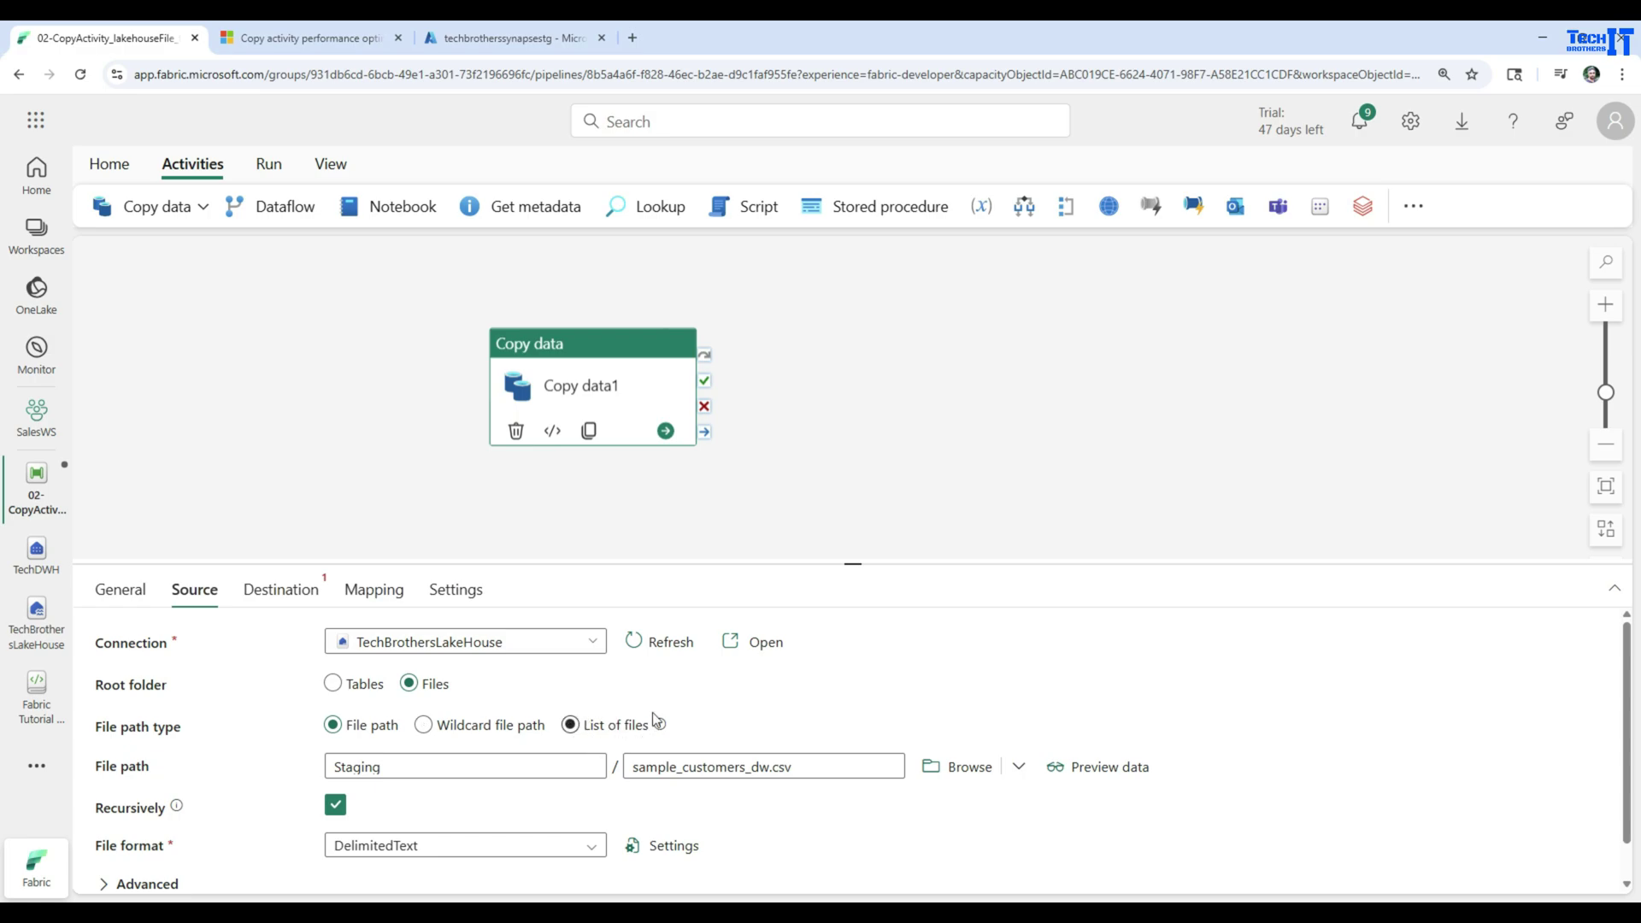
Step: Set the destination connection to the TechDWH warehouse
{"action": "left_click", "coordinate": [282, 598]}
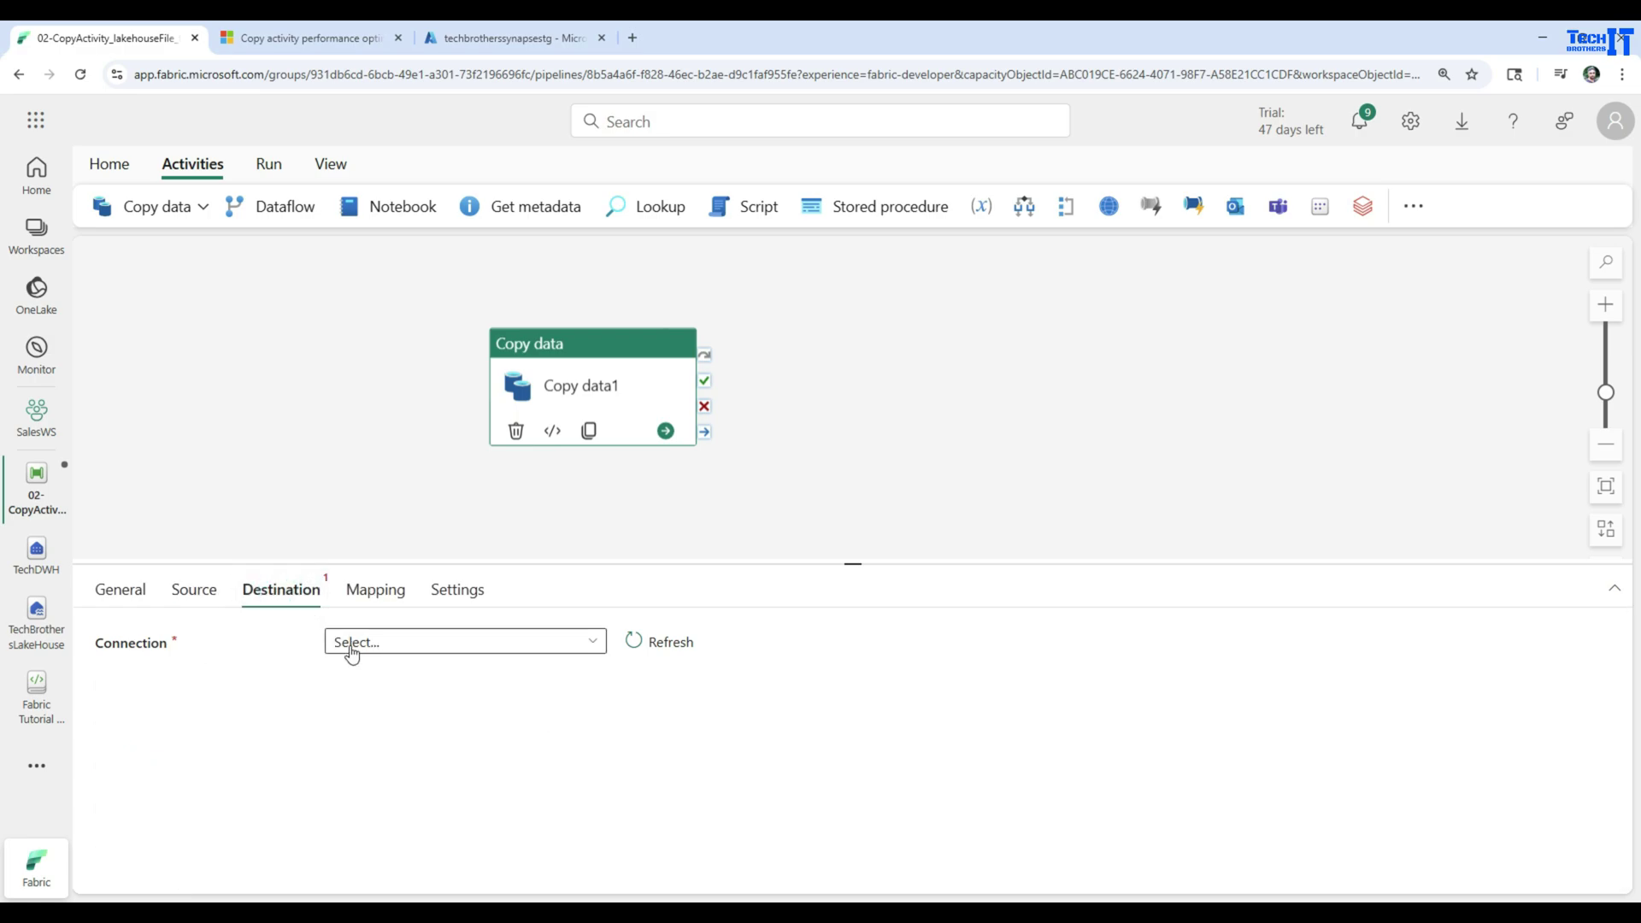
{"action": "left_click", "coordinate": [597, 647]}
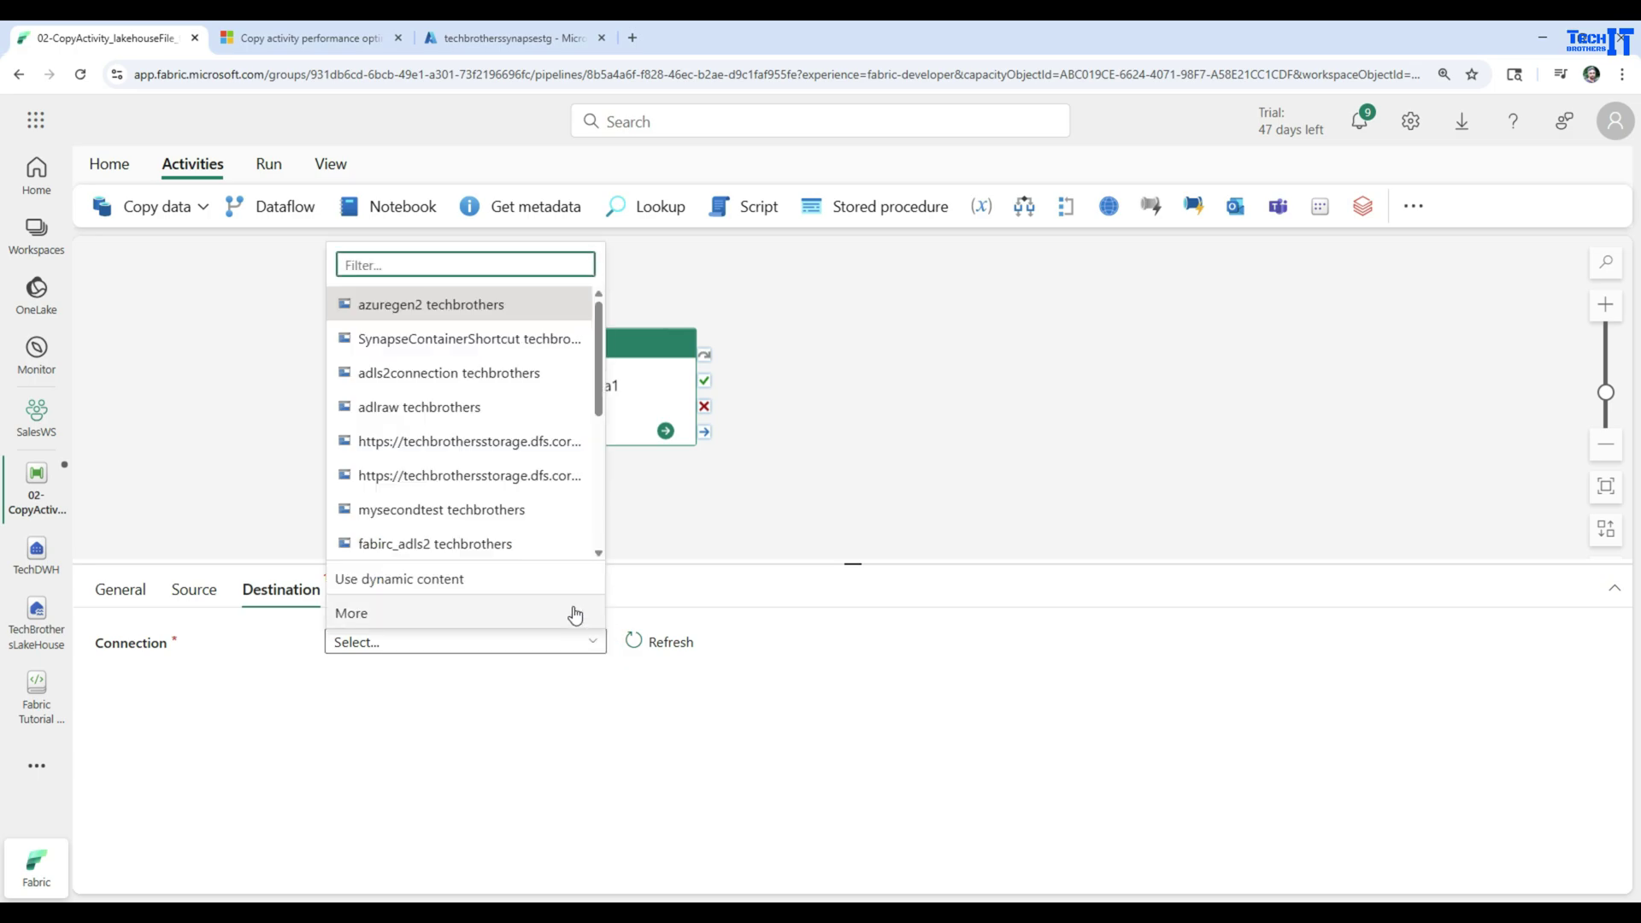
{"action": "scroll", "coordinate": [431, 385], "scroll_direction": "down", "scroll_amount": 3}
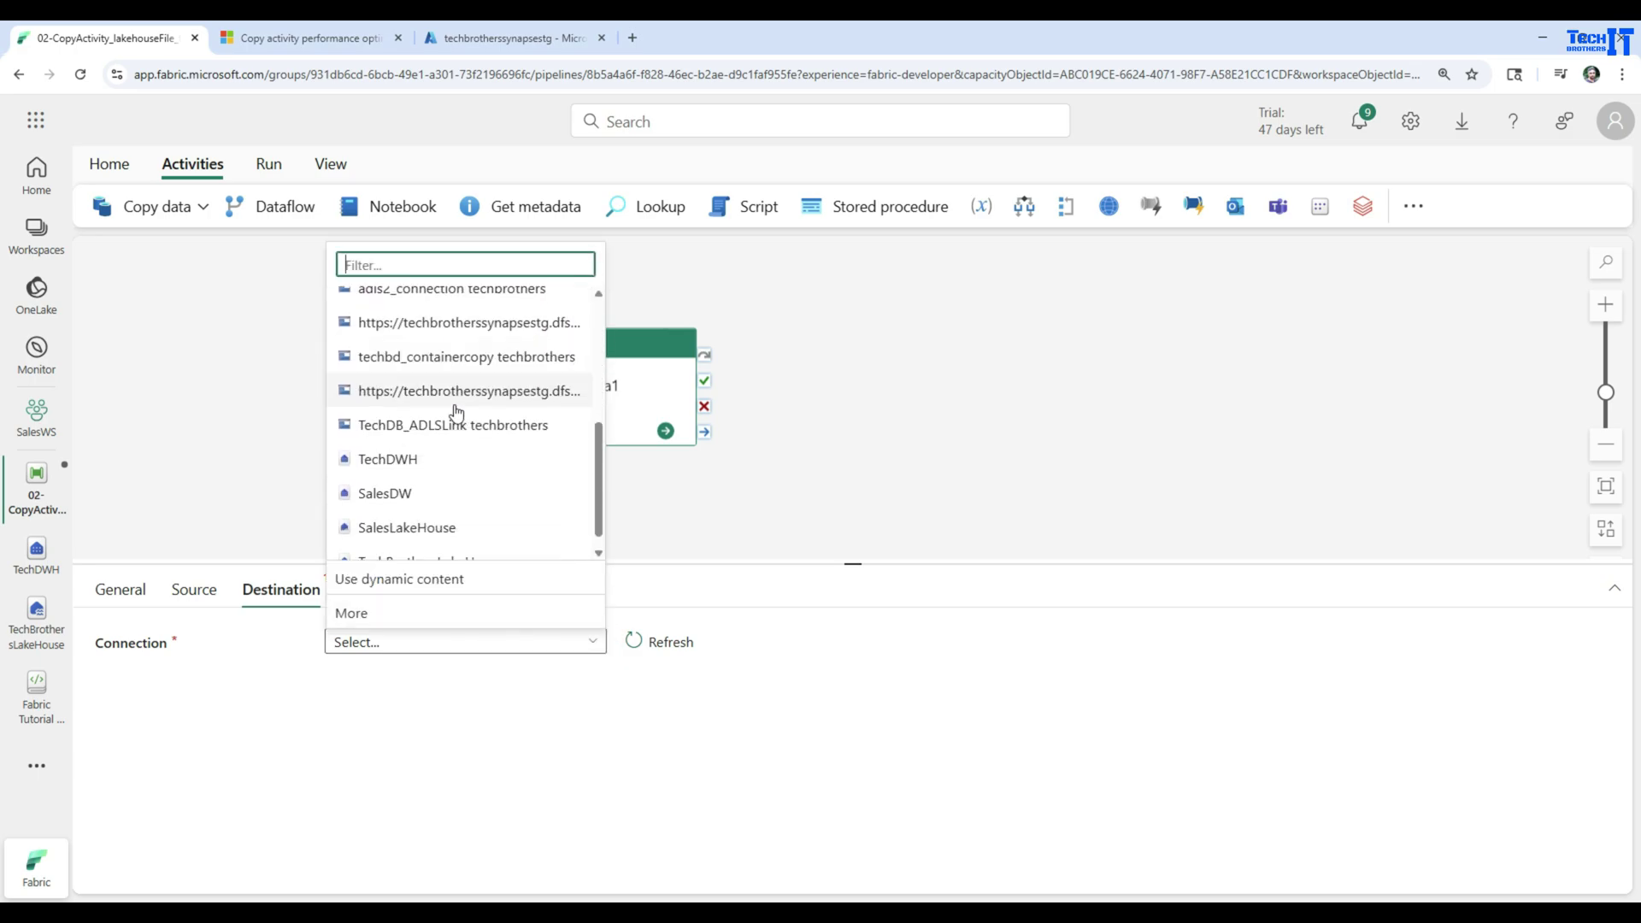
{"action": "scroll", "coordinate": [455, 411], "scroll_direction": "down", "scroll_amount": 2}
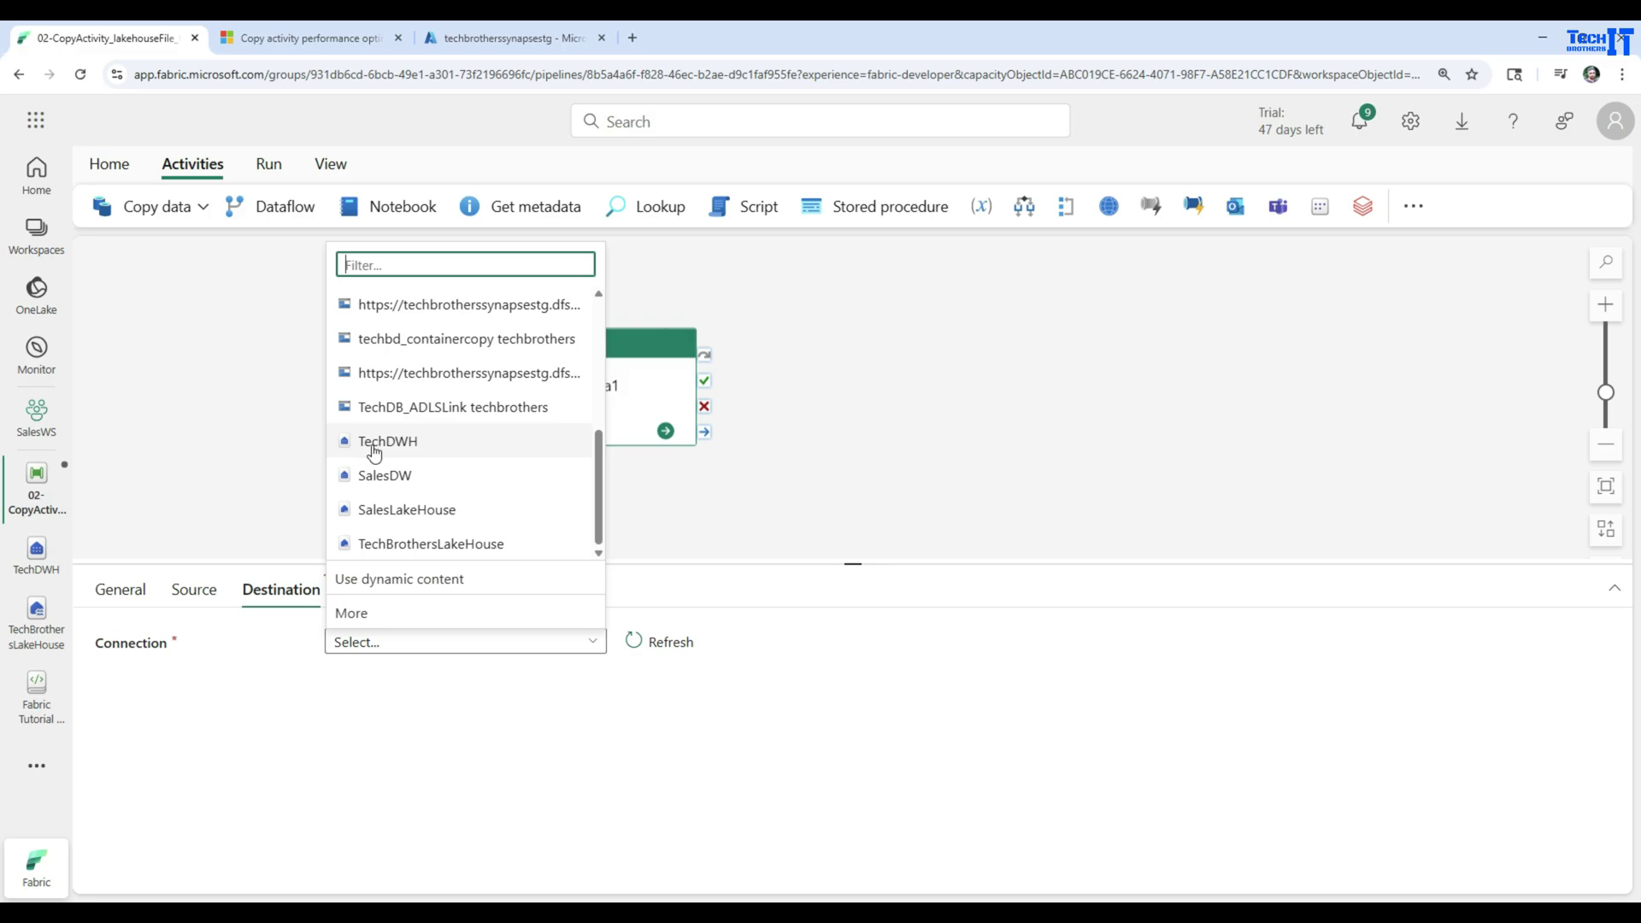
{"action": "left_click", "coordinate": [395, 449]}
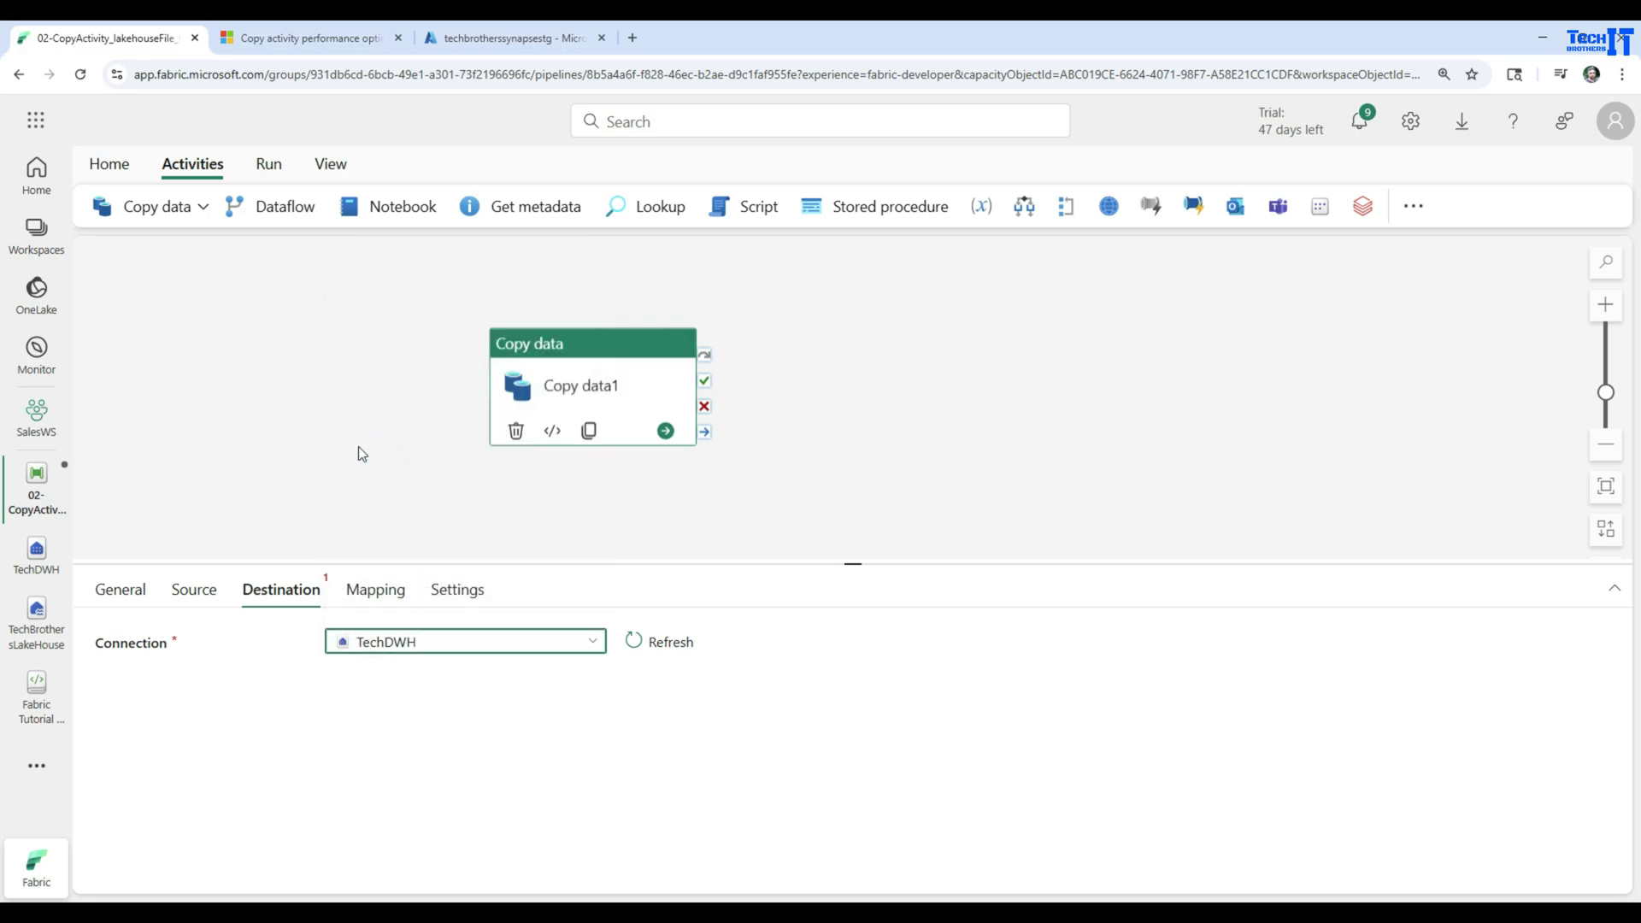
Step: Check the existing warehouse tables, then choose Auto create table for the destination
{"action": "mouse_move", "coordinate": [395, 697]}
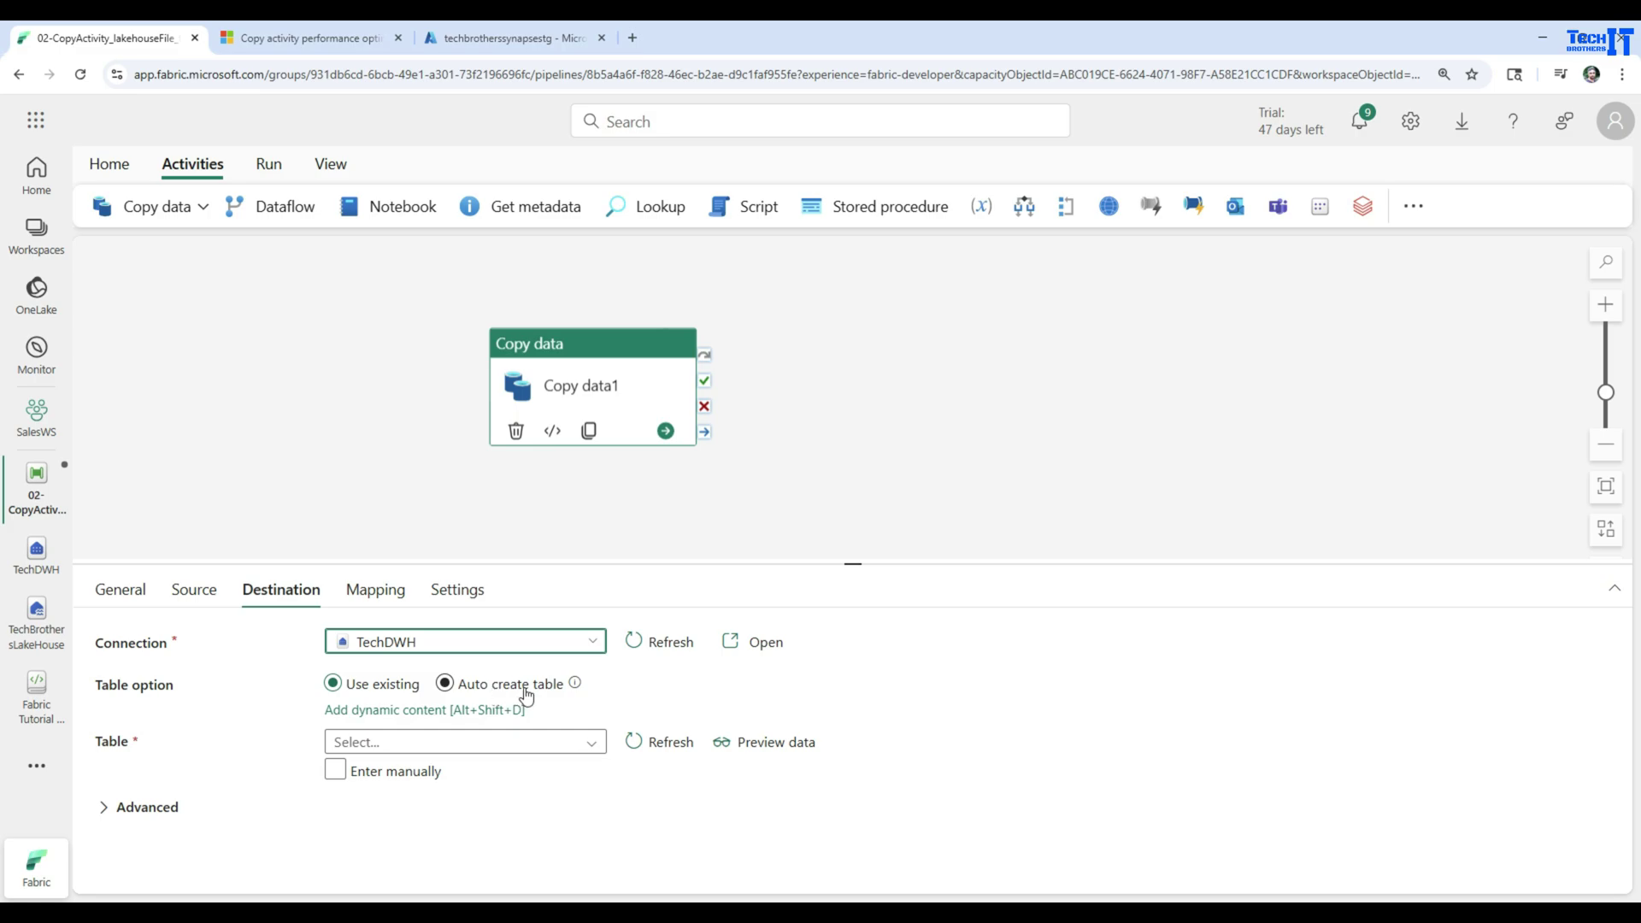
{"action": "left_click", "coordinate": [588, 744]}
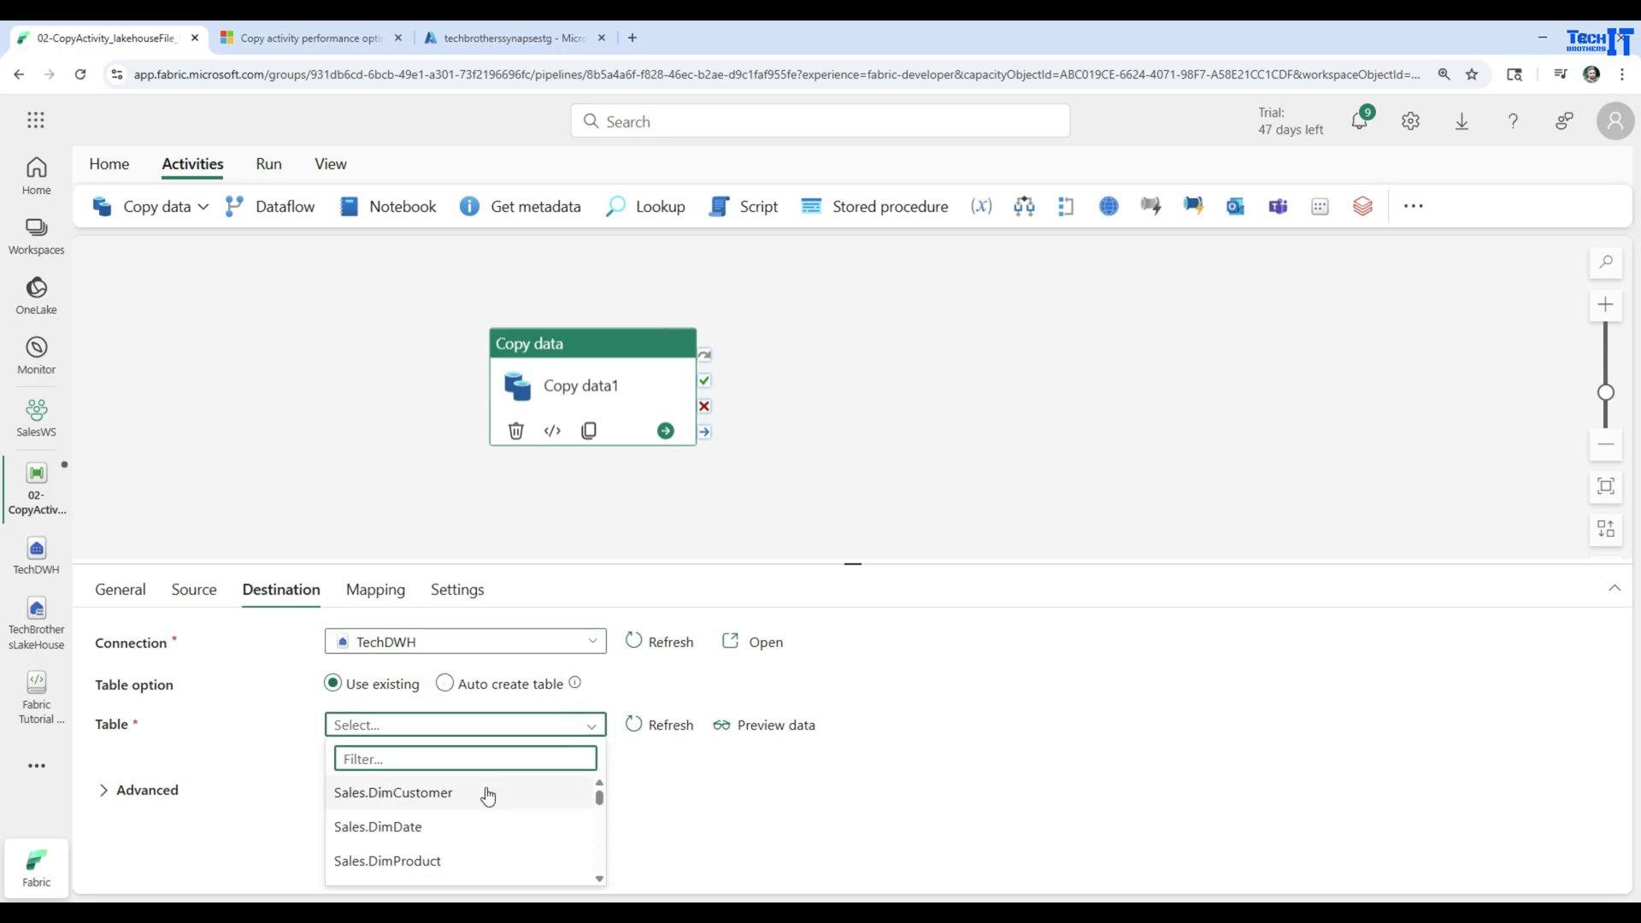
{"action": "scroll", "coordinate": [488, 796], "scroll_direction": "down", "scroll_amount": 1}
{"action": "scroll", "coordinate": [488, 796], "scroll_direction": "down", "scroll_amount": 6}
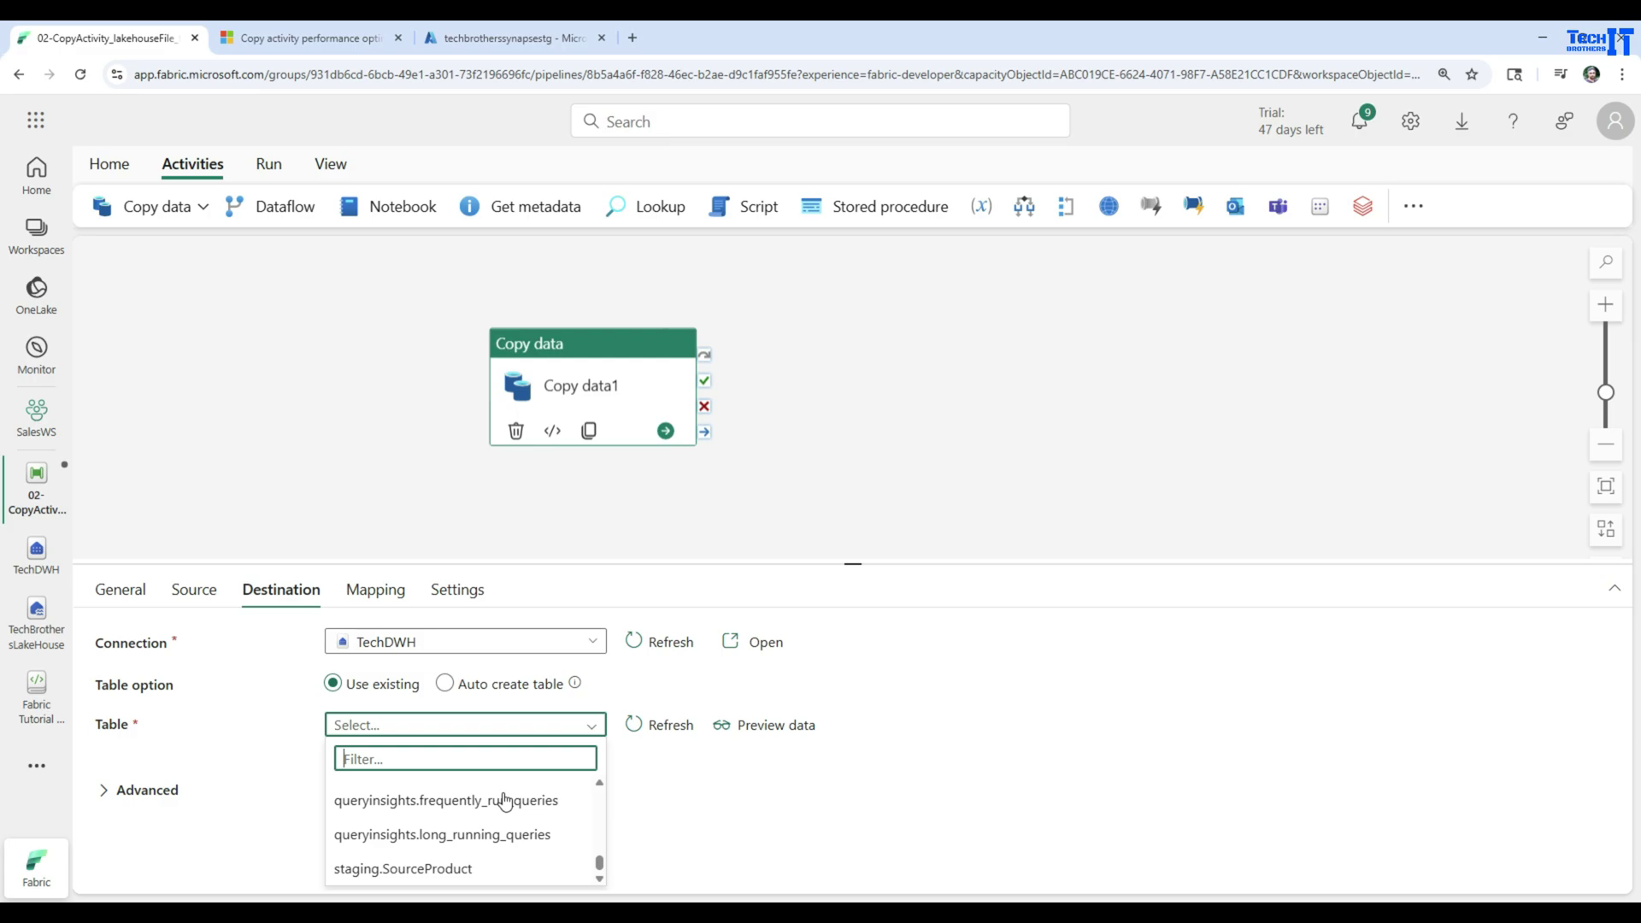
{"action": "scroll", "coordinate": [505, 800], "scroll_direction": "up", "scroll_amount": 7}
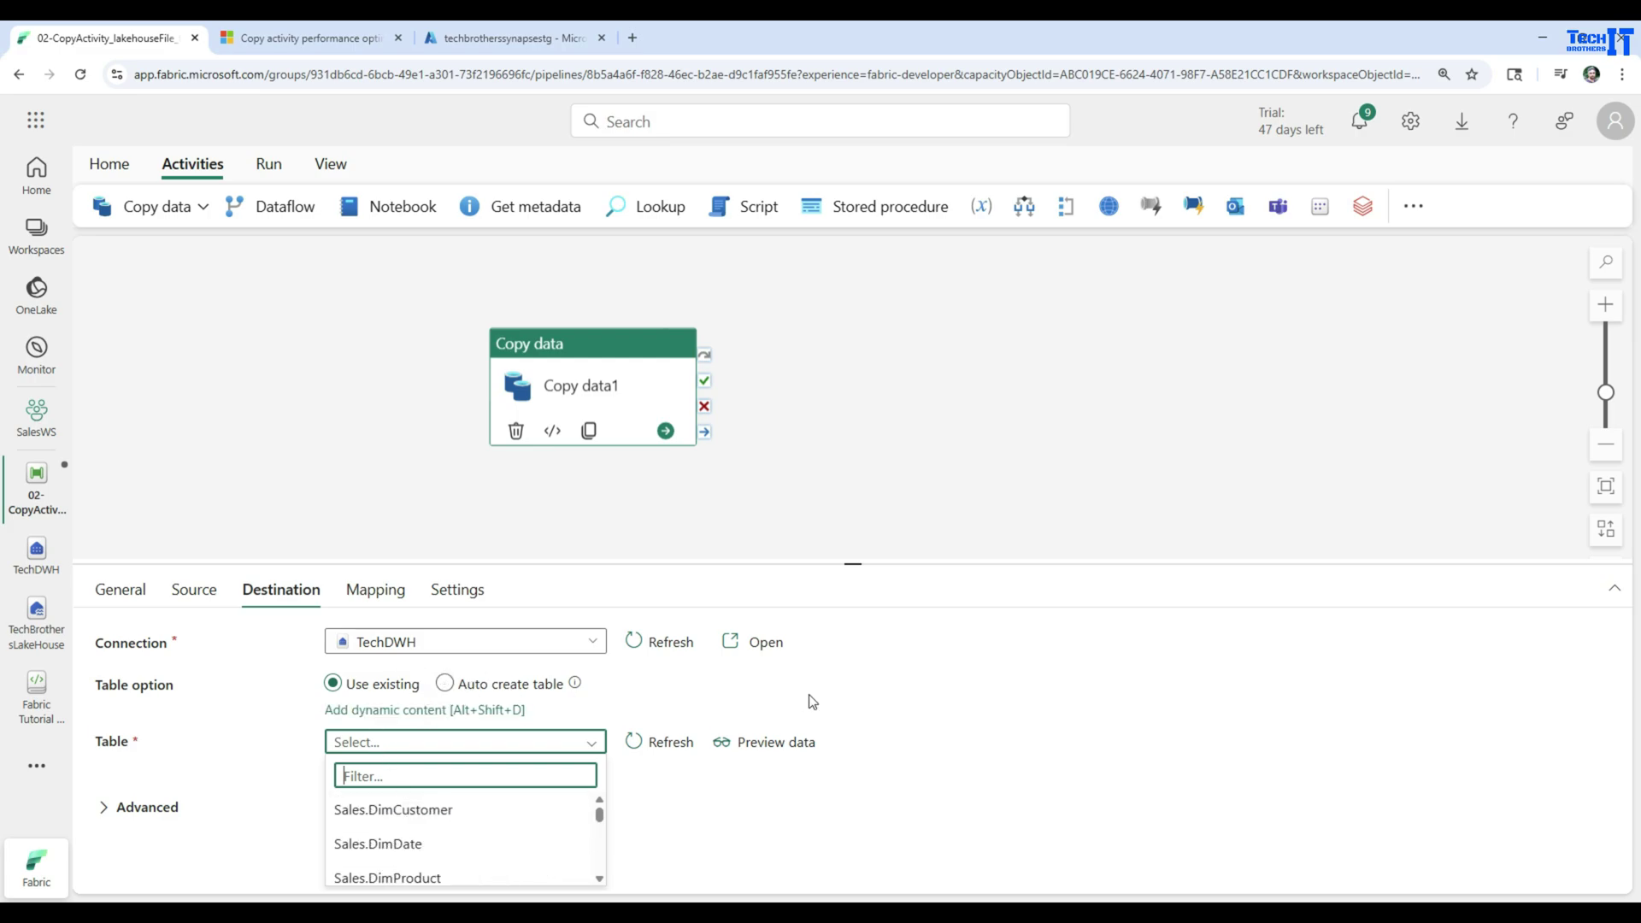
{"action": "left_click", "coordinate": [446, 684]}
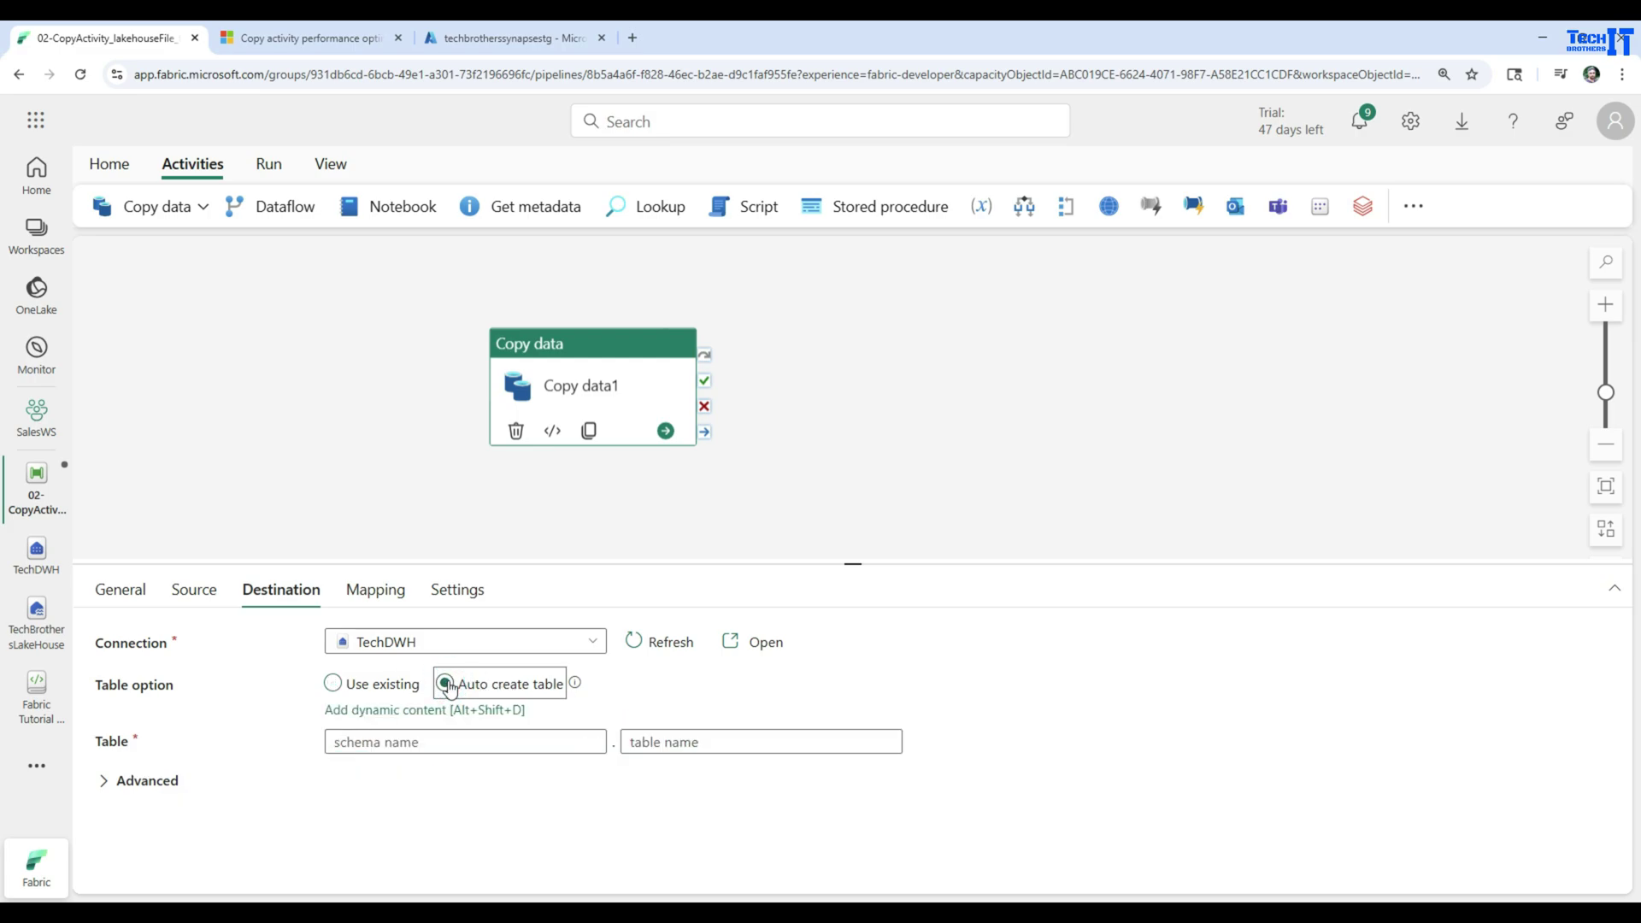
{"action": "left_click", "coordinate": [416, 741]}
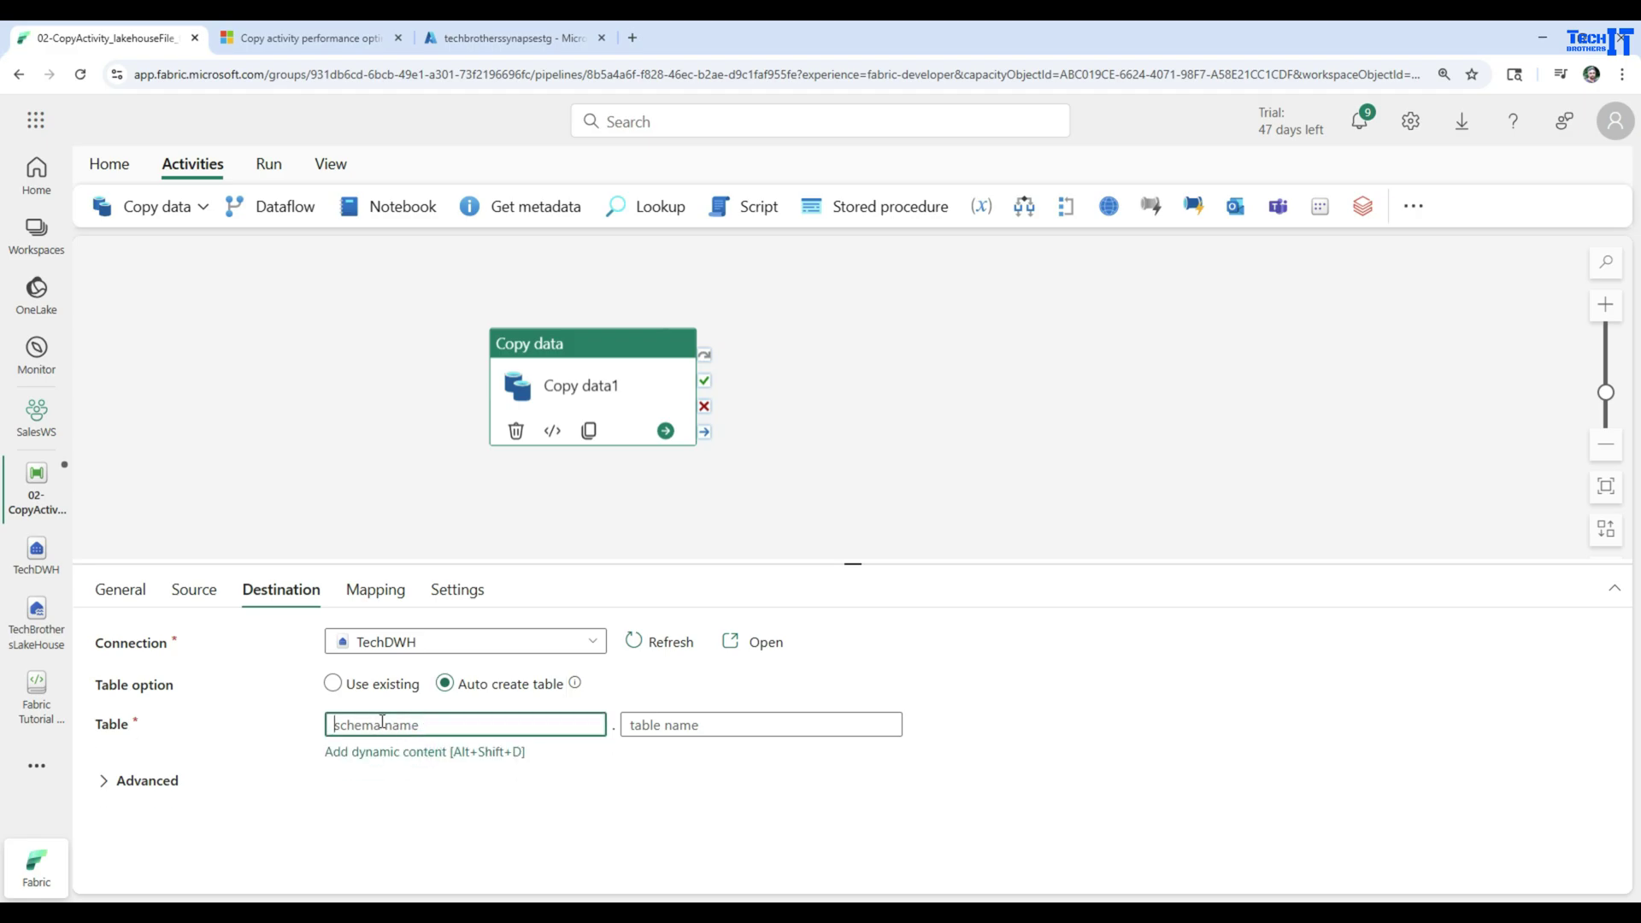
Step: Collapse the Tables folder and dbo schema in the TechDWH warehouse tree
{"action": "left_click", "coordinate": [38, 564]}
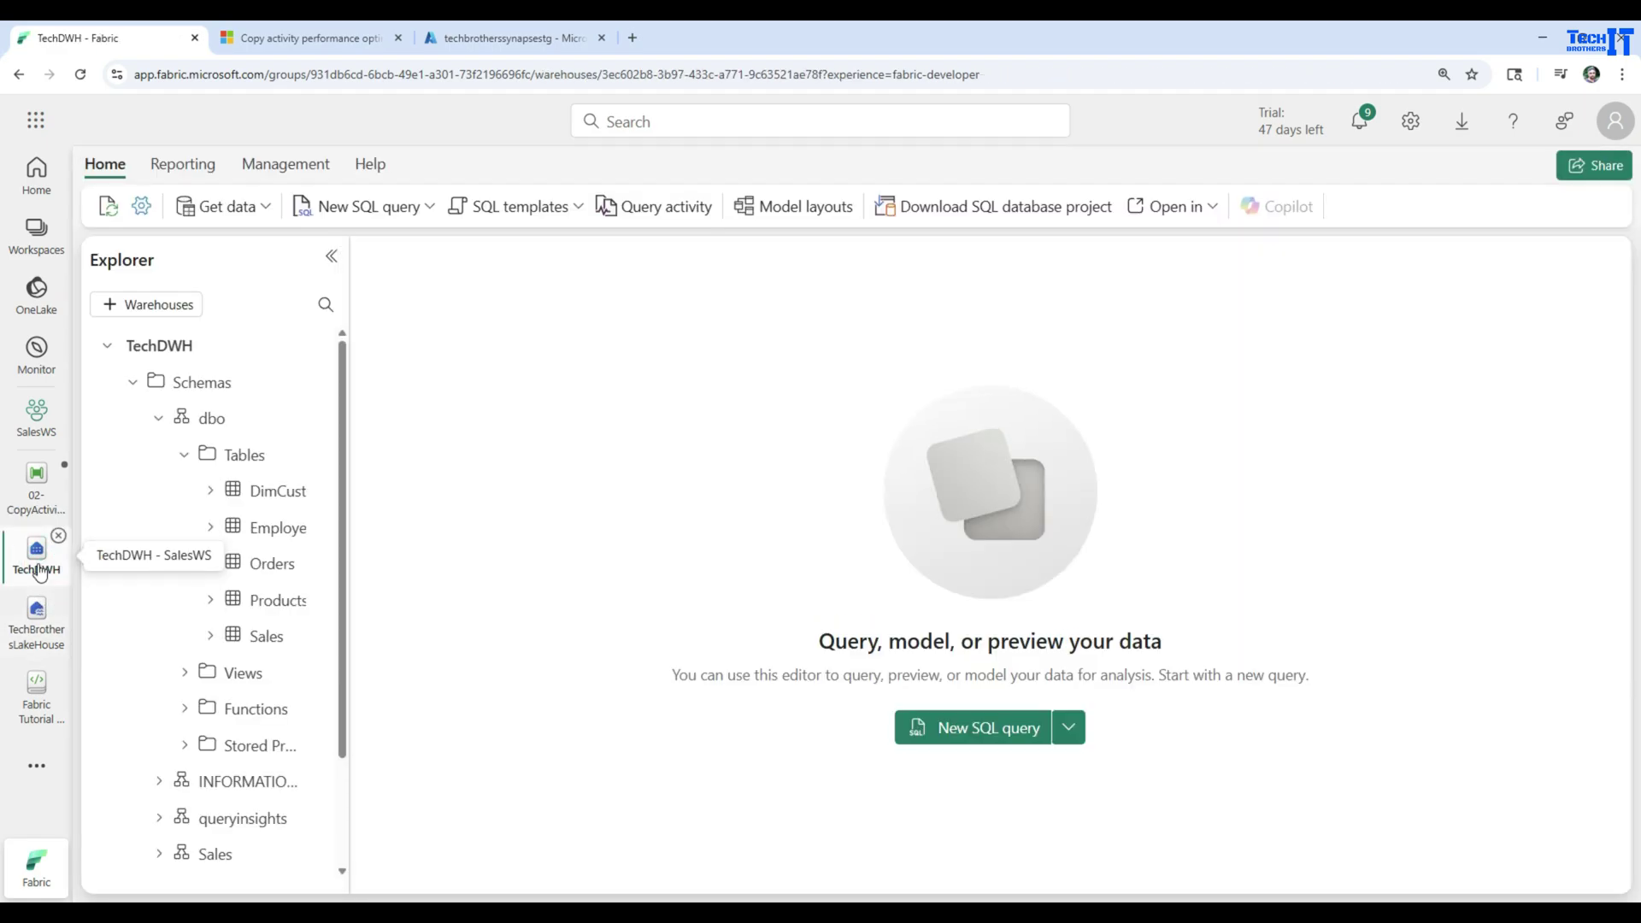
{"action": "left_click", "coordinate": [184, 455]}
{"action": "left_click", "coordinate": [158, 421]}
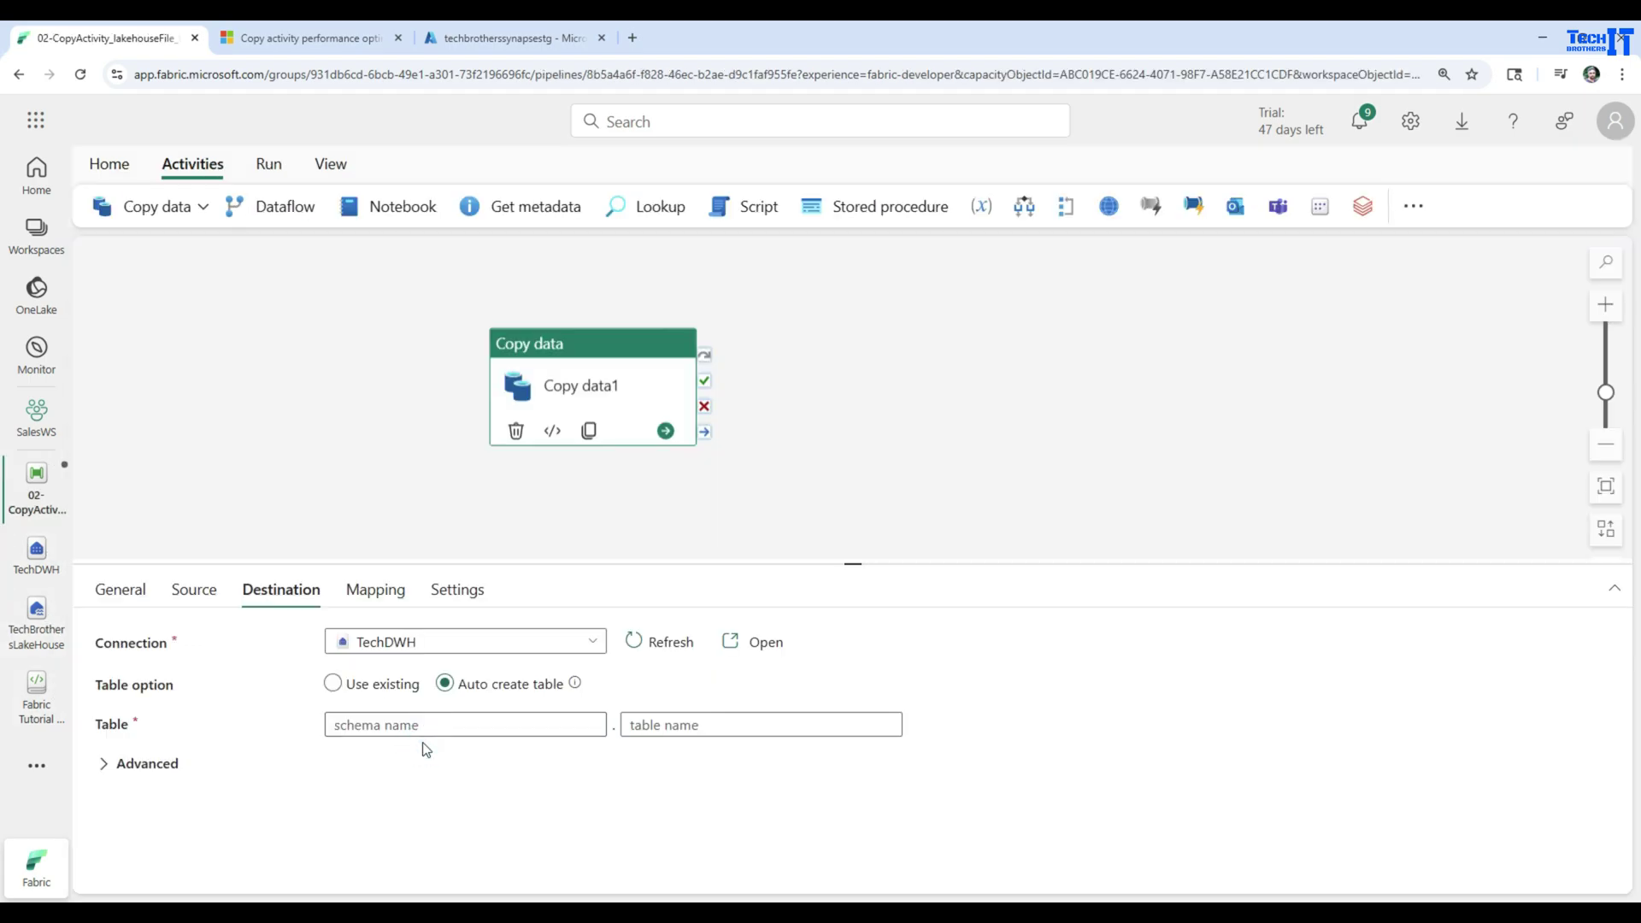
Step: Enter dbo as the destination schema and CustomerDW as the table name
{"action": "left_click", "coordinate": [436, 725]}
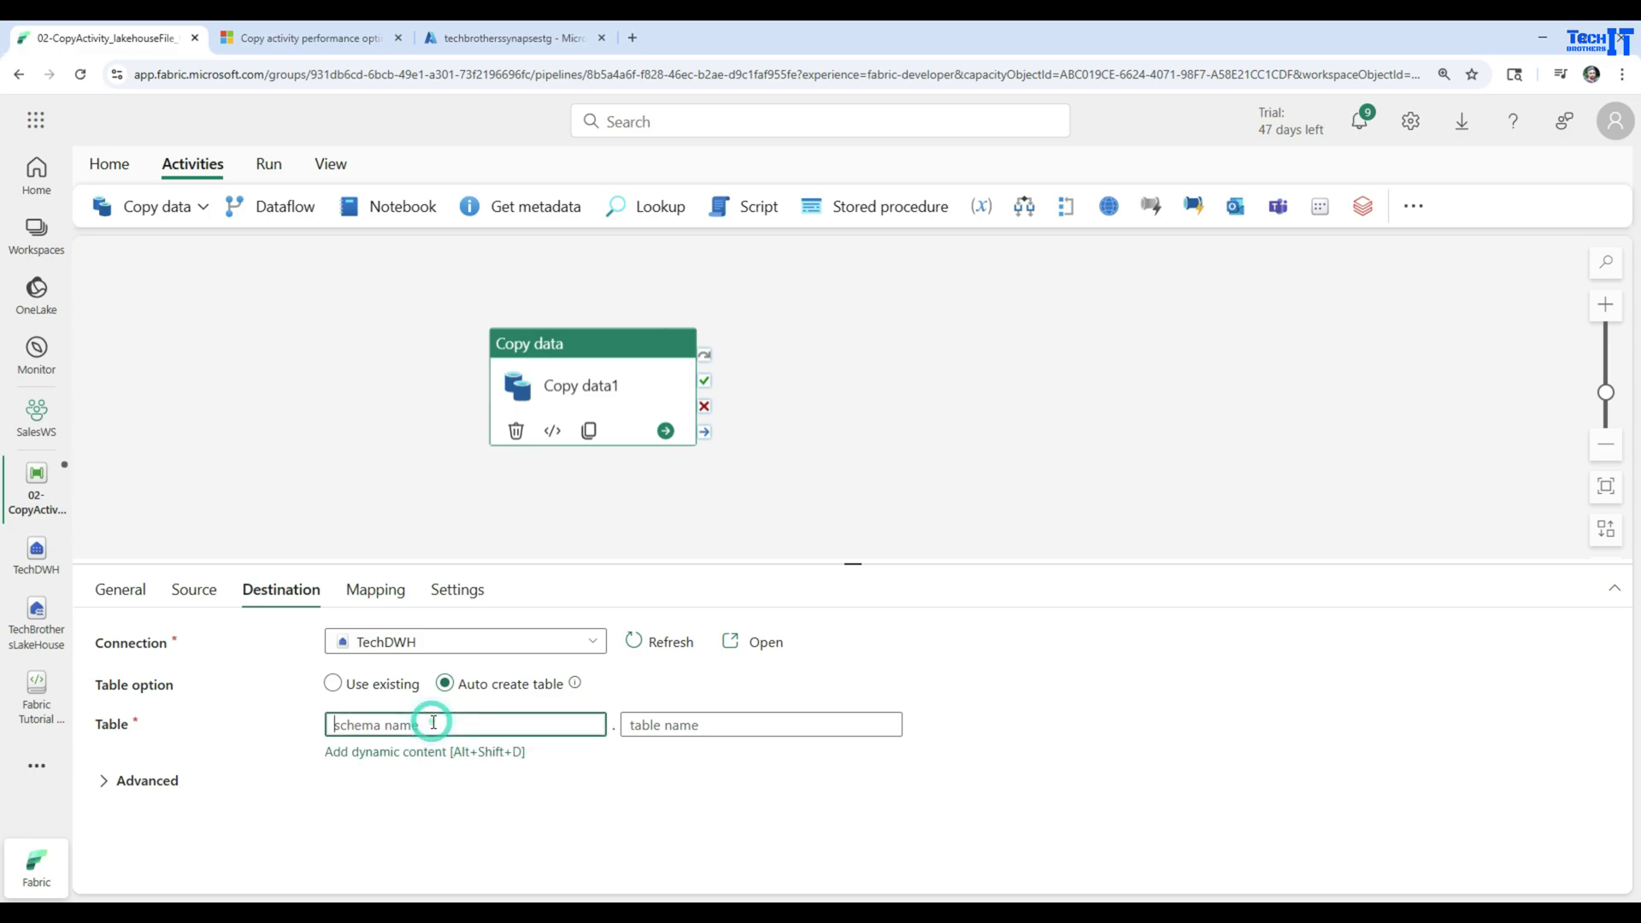
{"action": "type", "text": "dbo"}
{"action": "left_click", "coordinate": [617, 729]}
{"action": "left_click", "coordinate": [654, 724]}
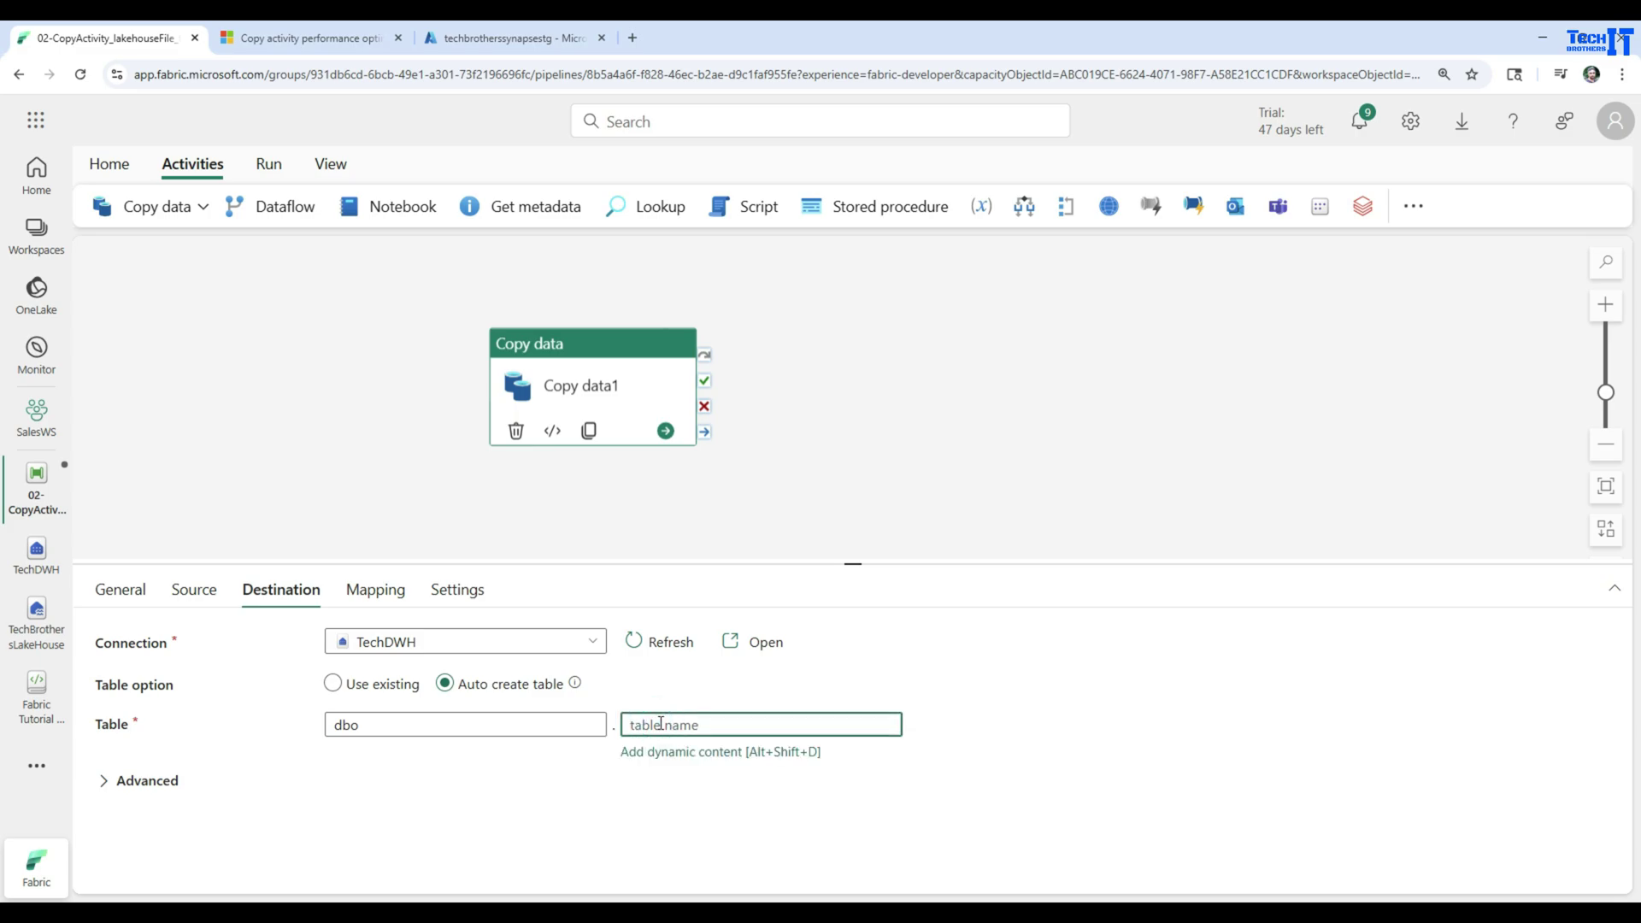
{"action": "type", "text": "CustomerDW"}
Step: Expand the Advanced destination settings and review the table options
{"action": "left_click", "coordinate": [107, 779]}
{"action": "scroll", "coordinate": [270, 760], "scroll_direction": "down", "scroll_amount": 2}
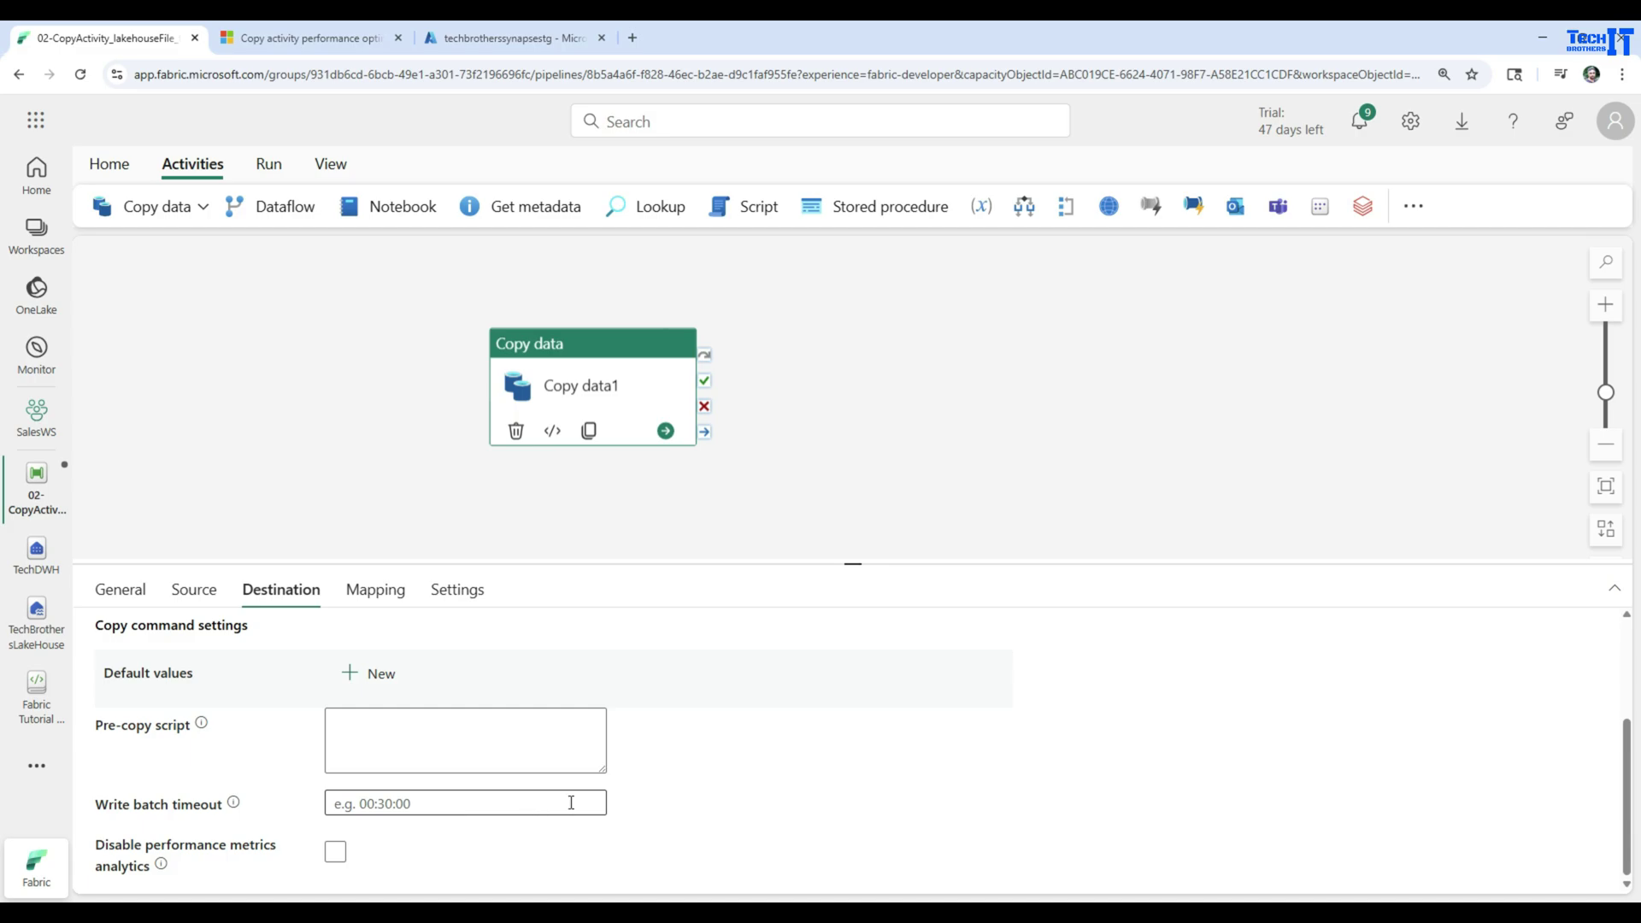
{"action": "left_click_drag", "start_coordinate": [803, 563], "coordinate": [810, 450]}
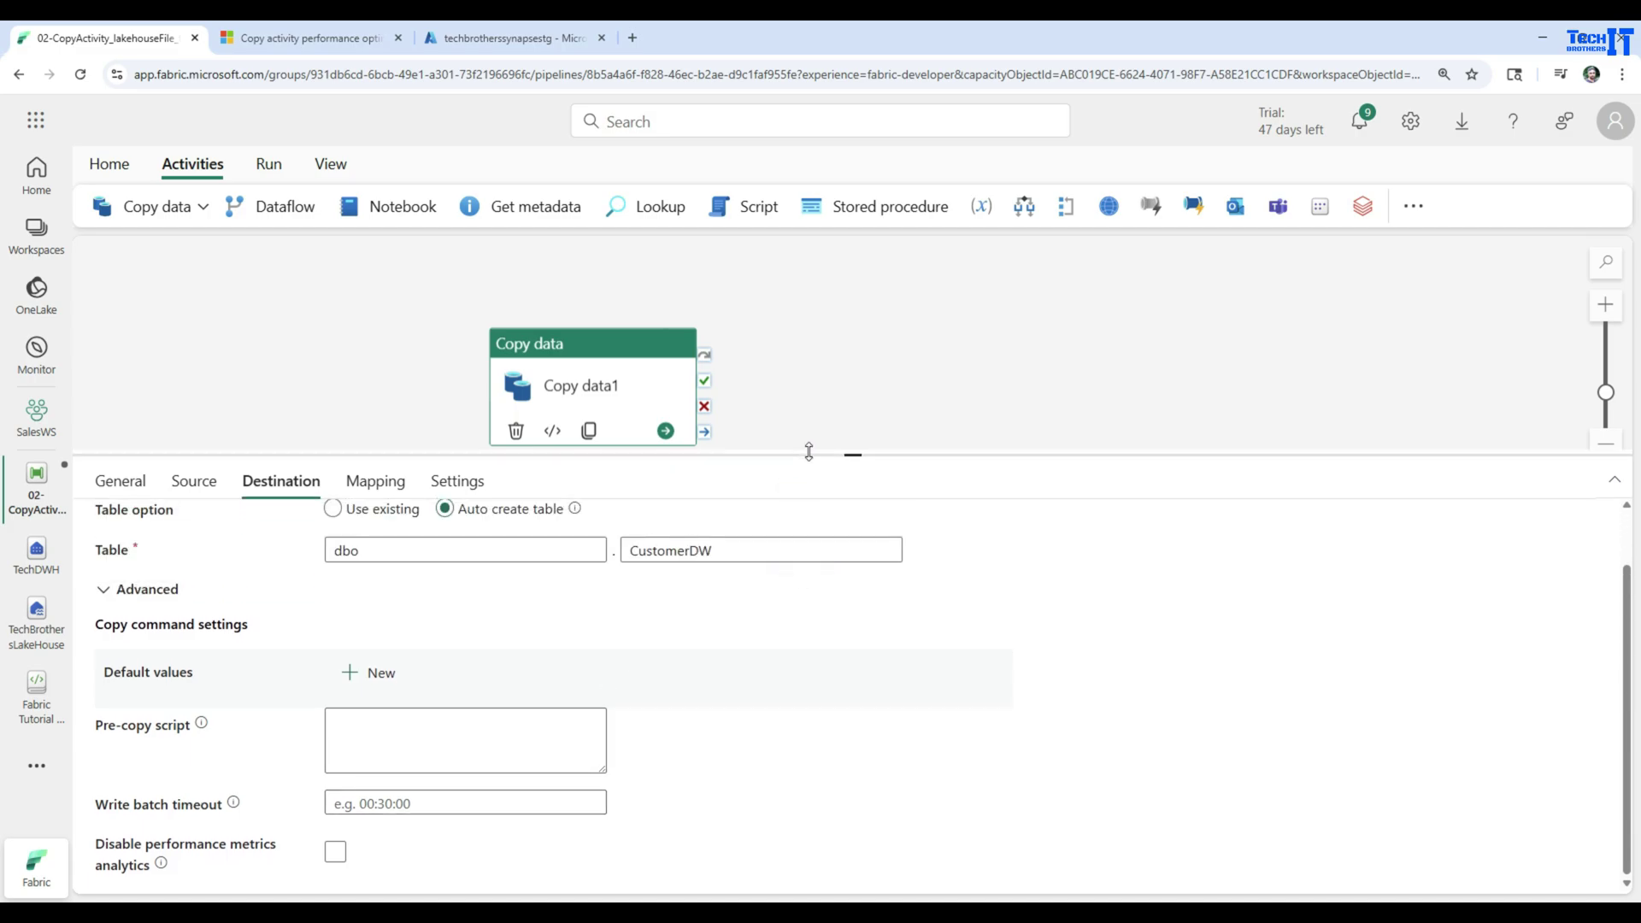
{"action": "scroll", "coordinate": [745, 641], "scroll_direction": "up", "scroll_amount": 1}
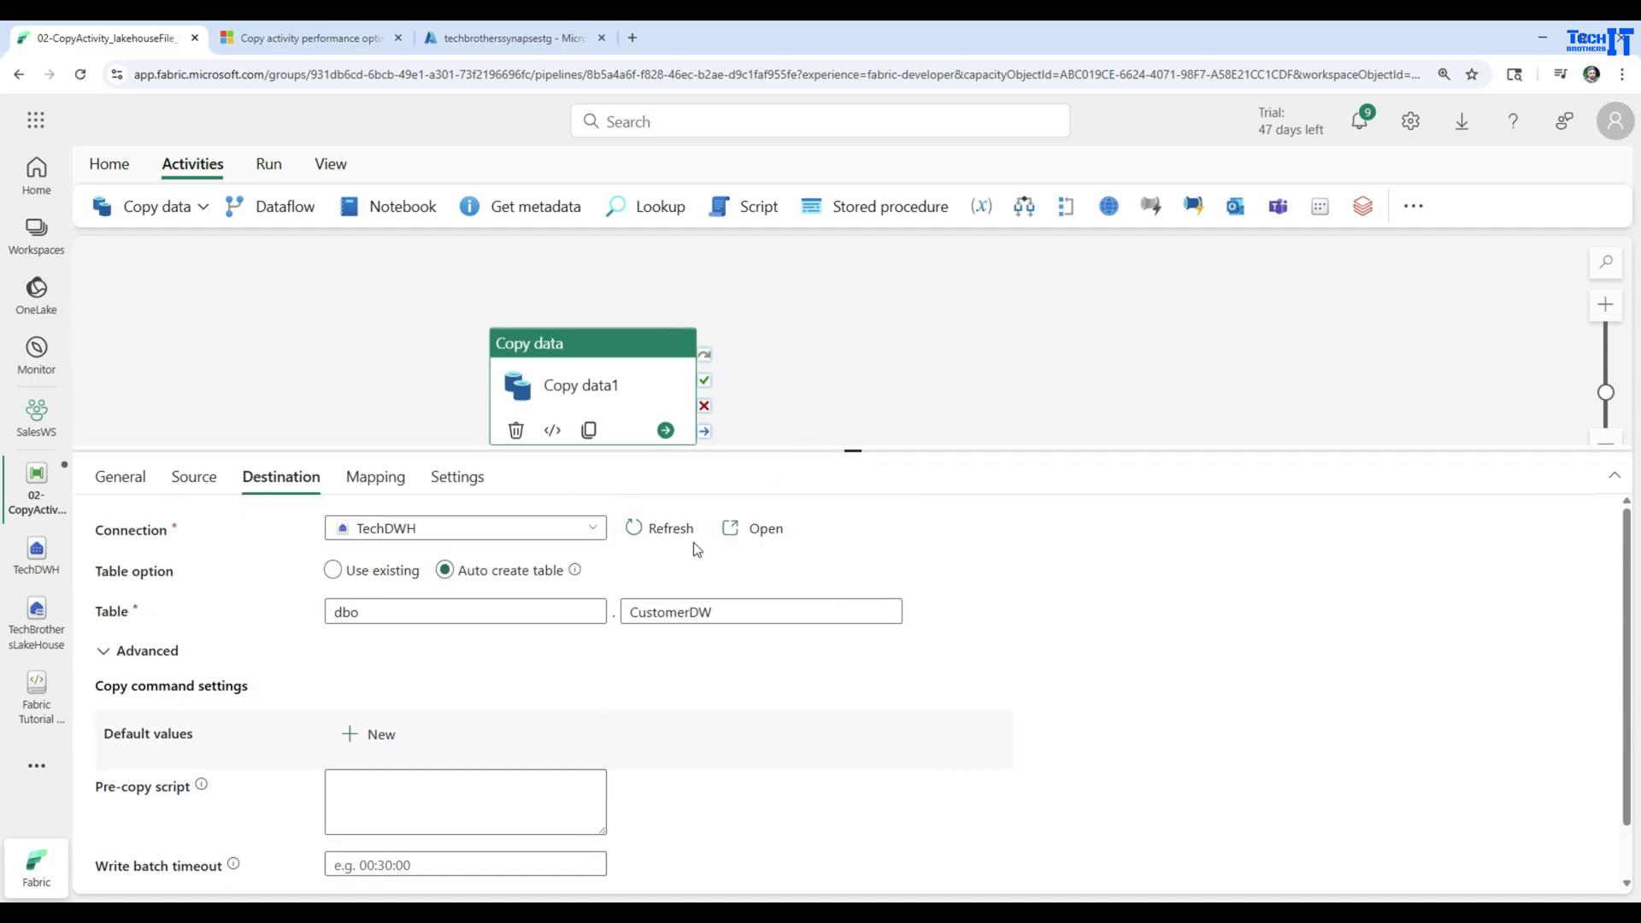
{"action": "left_click_drag", "start_coordinate": [820, 451], "coordinate": [833, 713]}
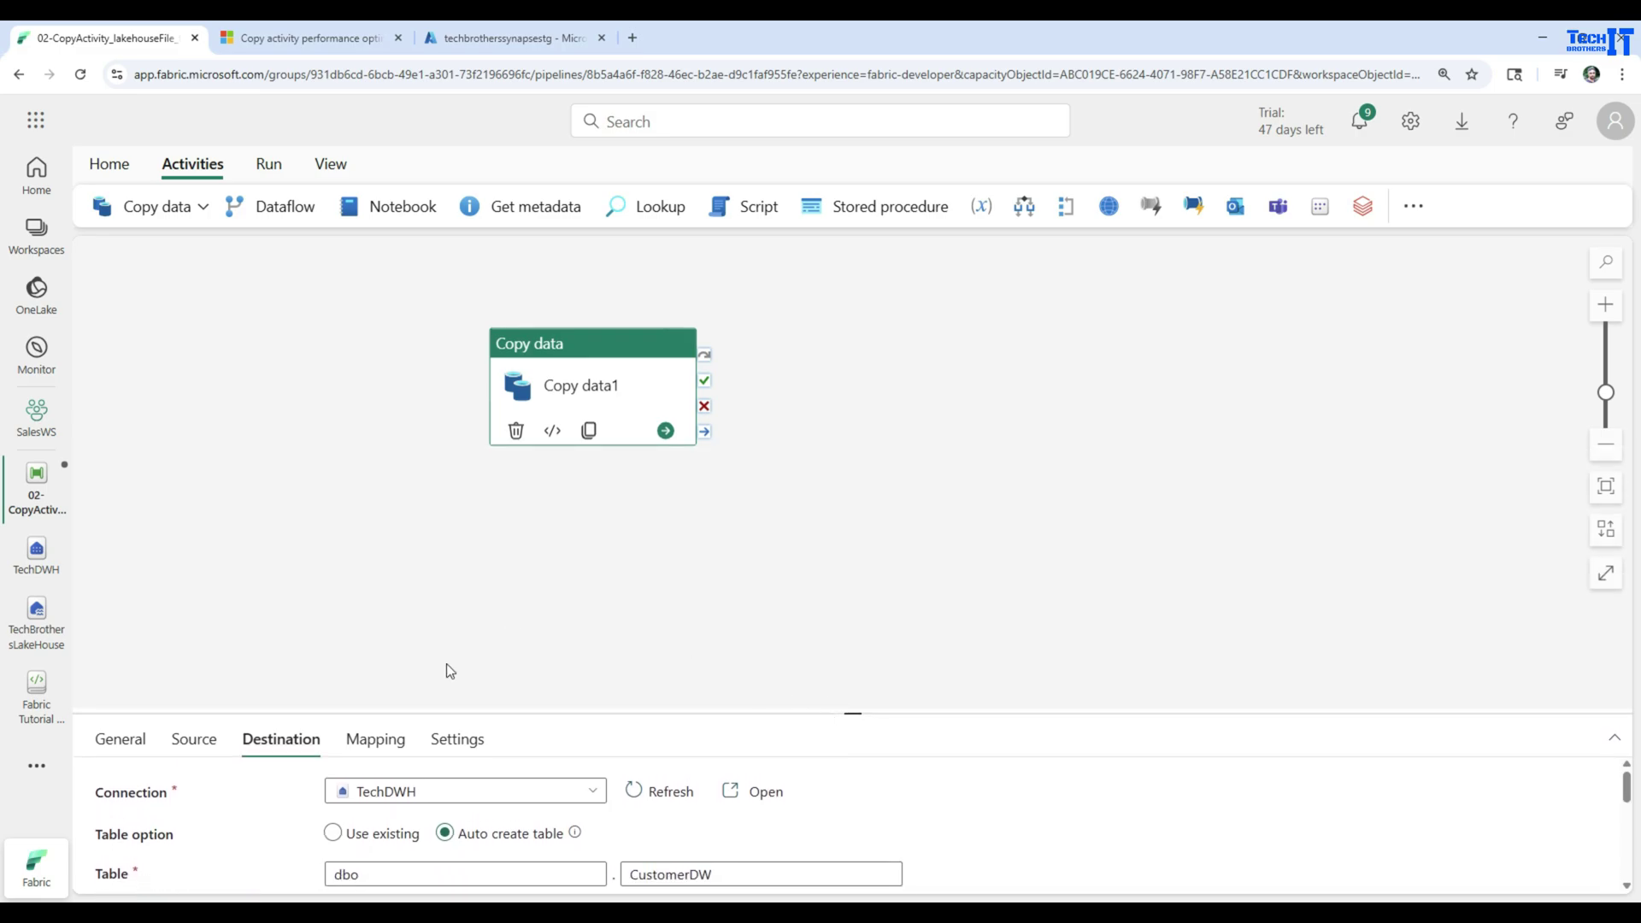
Step: Import the source and destination column schemas on the Mapping tab
{"action": "left_click", "coordinate": [377, 742]}
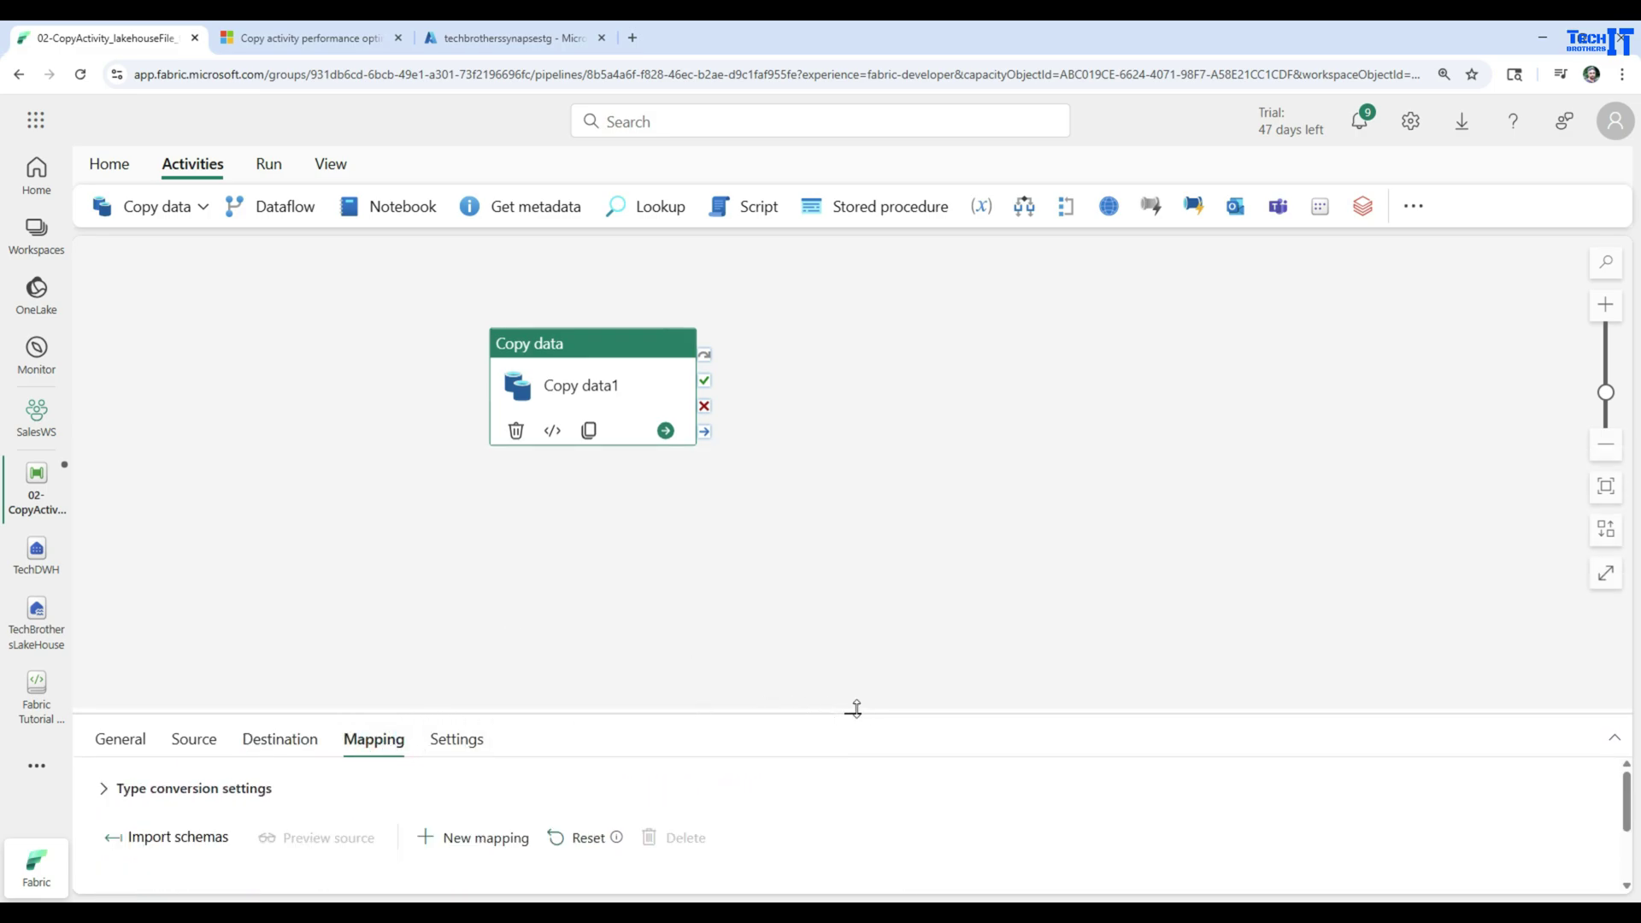
{"action": "left_click_drag", "start_coordinate": [853, 709], "coordinate": [872, 455]}
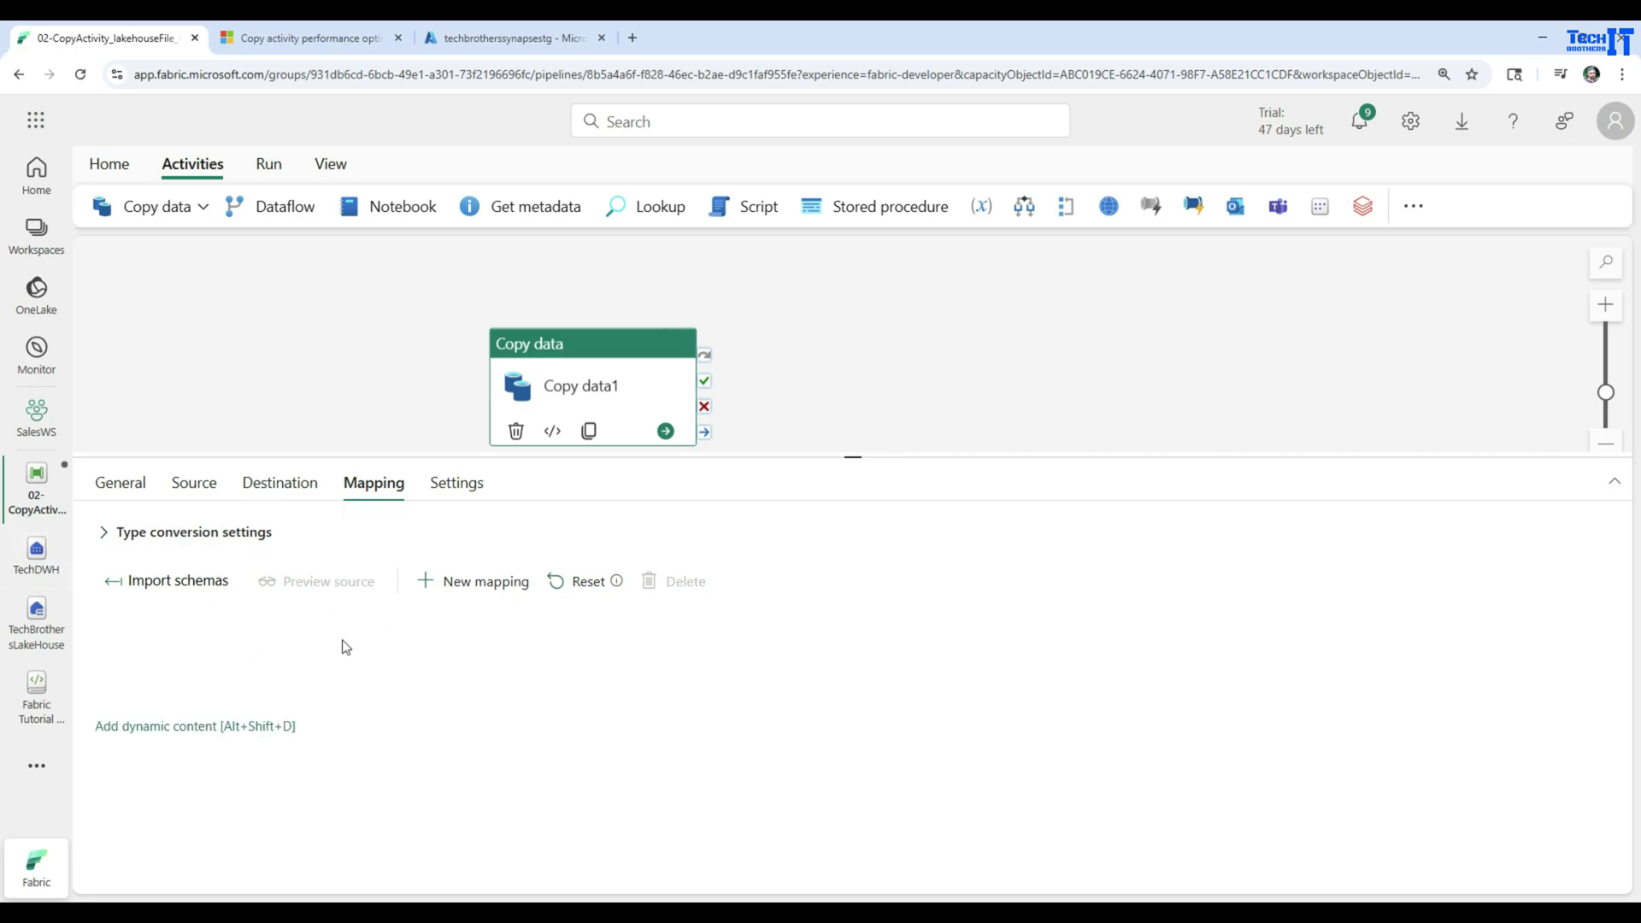
{"action": "left_click", "coordinate": [170, 588]}
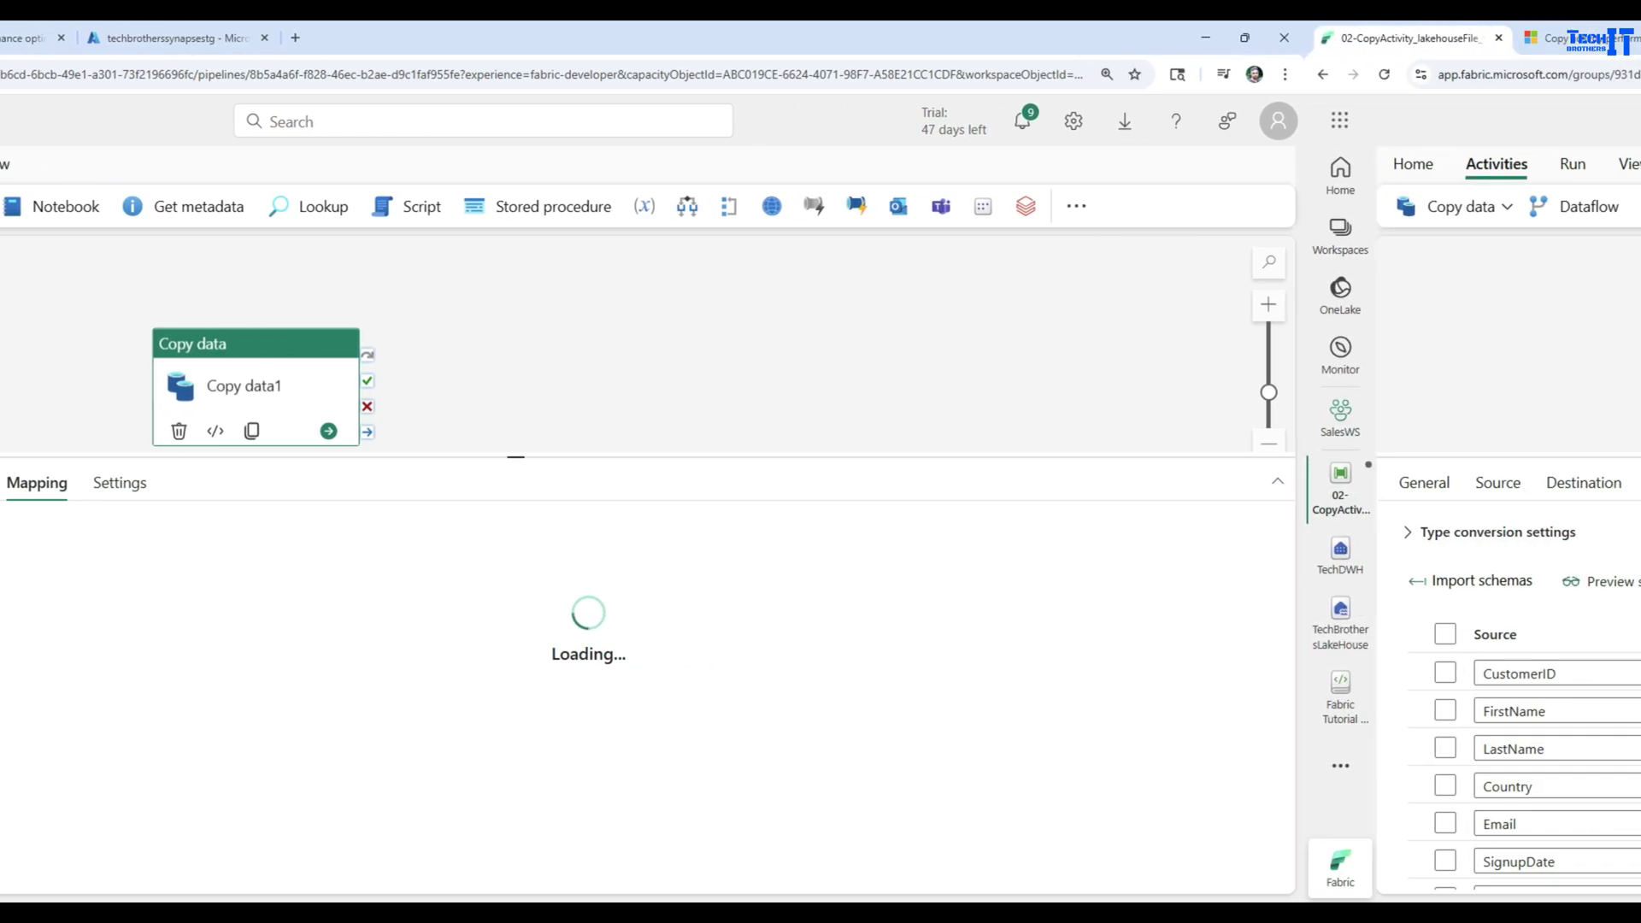
{"action": "left_click_drag", "start_coordinate": [826, 461], "coordinate": [817, 329]}
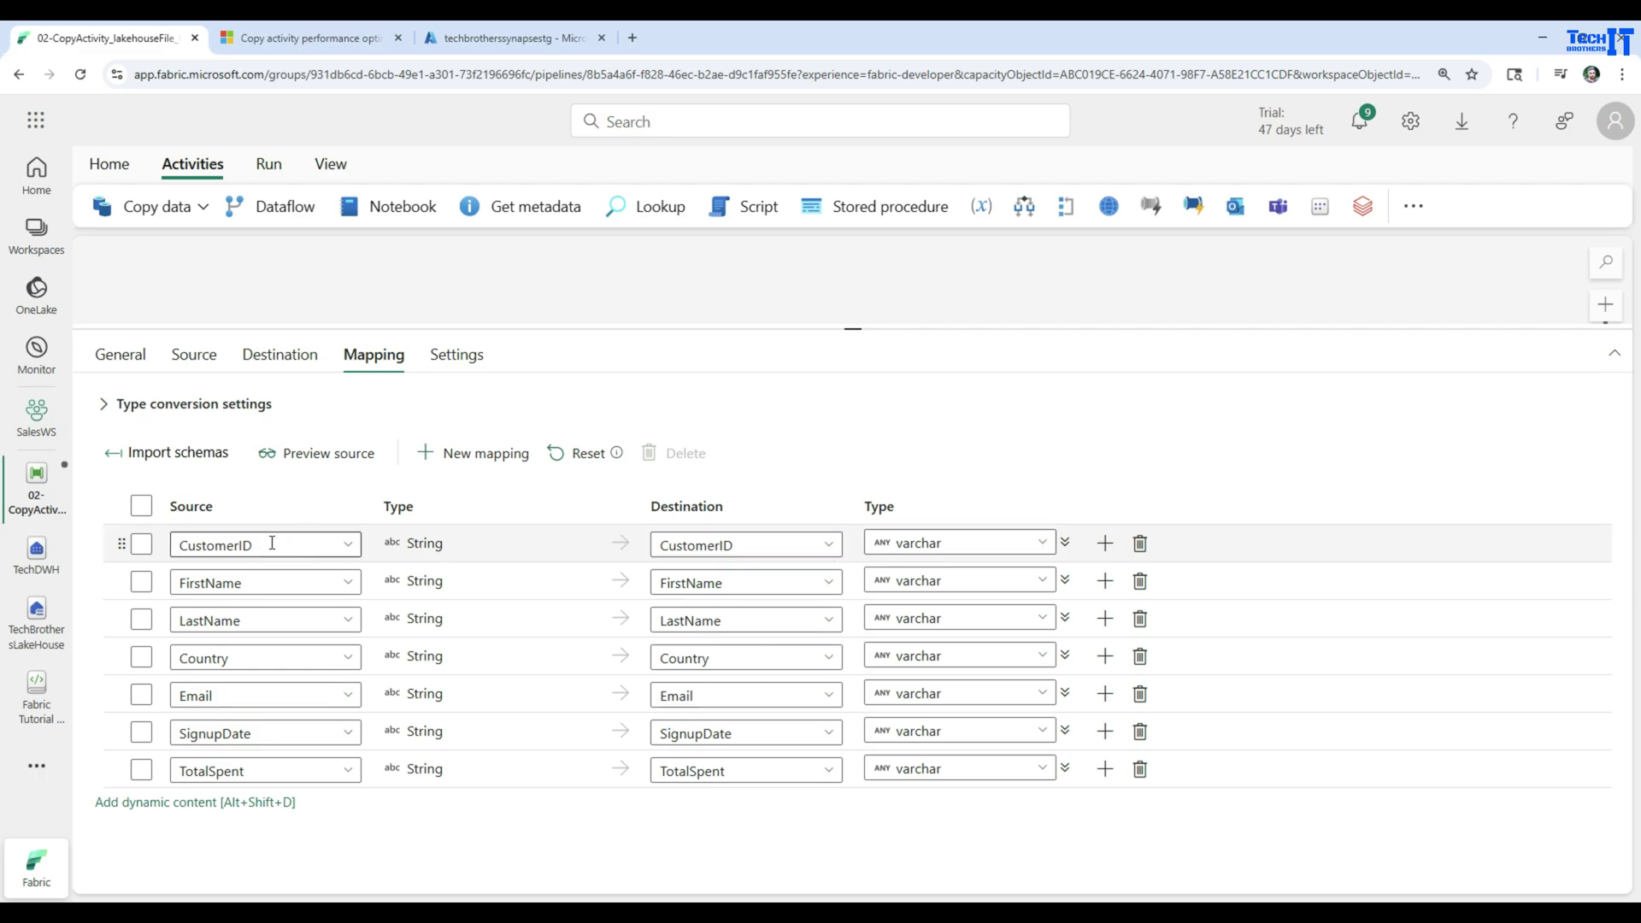
Step: Rename destination columns CustomerID, FirstName, LastName to ID, FName, LName
{"action": "double_click", "coordinate": [732, 544]}
{"action": "key", "text": "BackSpace"}
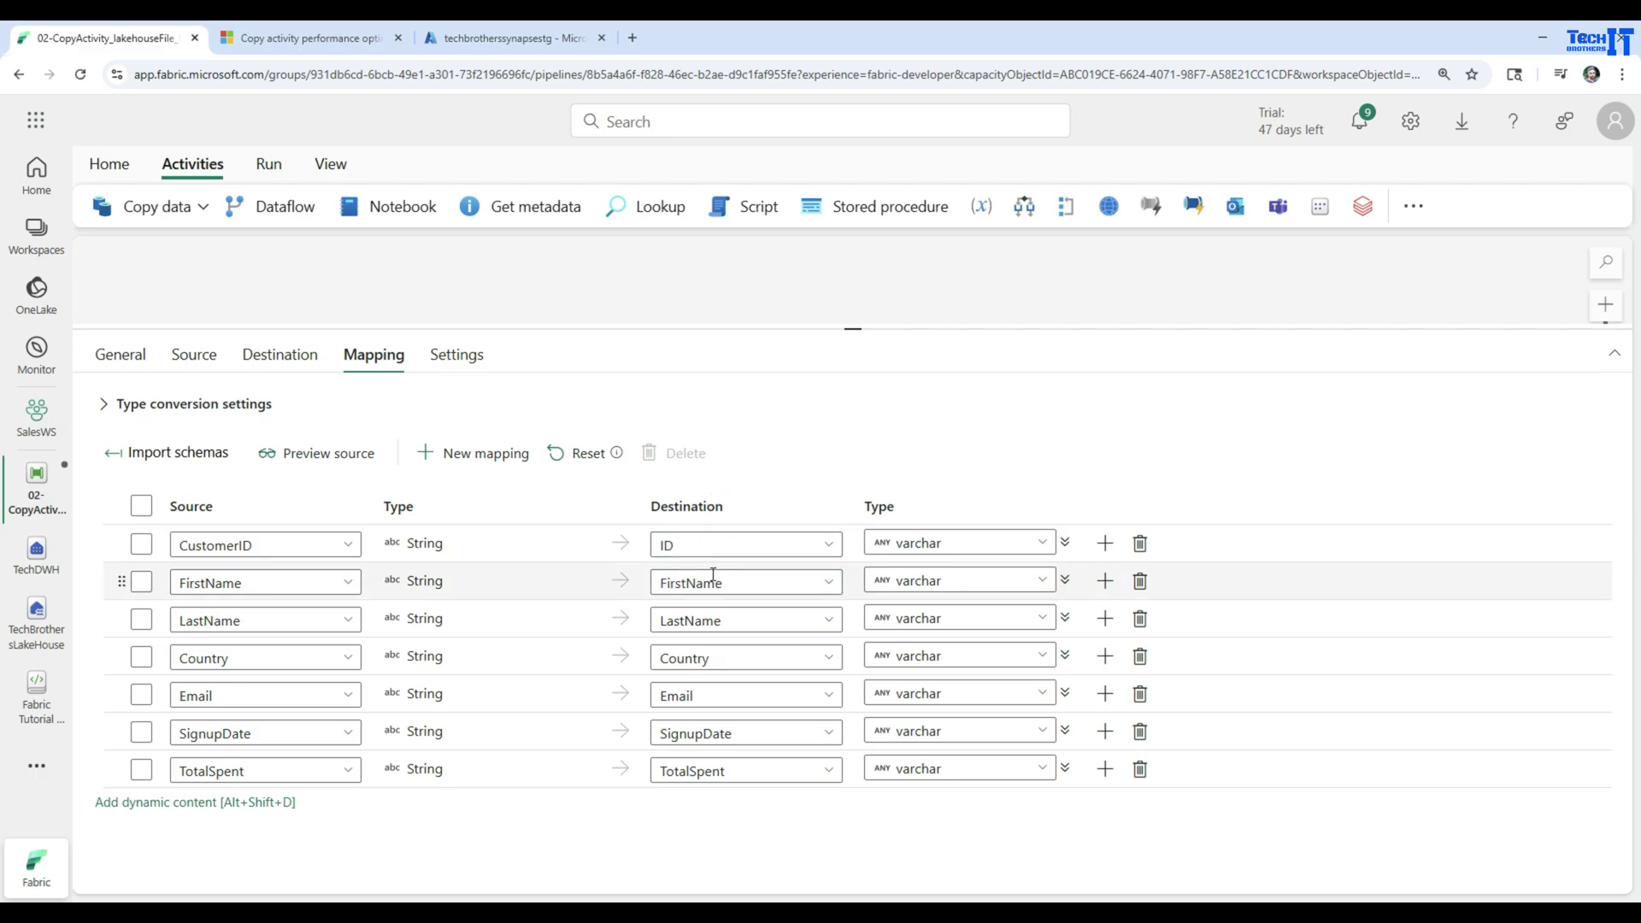
{"action": "double_click", "coordinate": [722, 582]}
{"action": "type", "text": "F"}
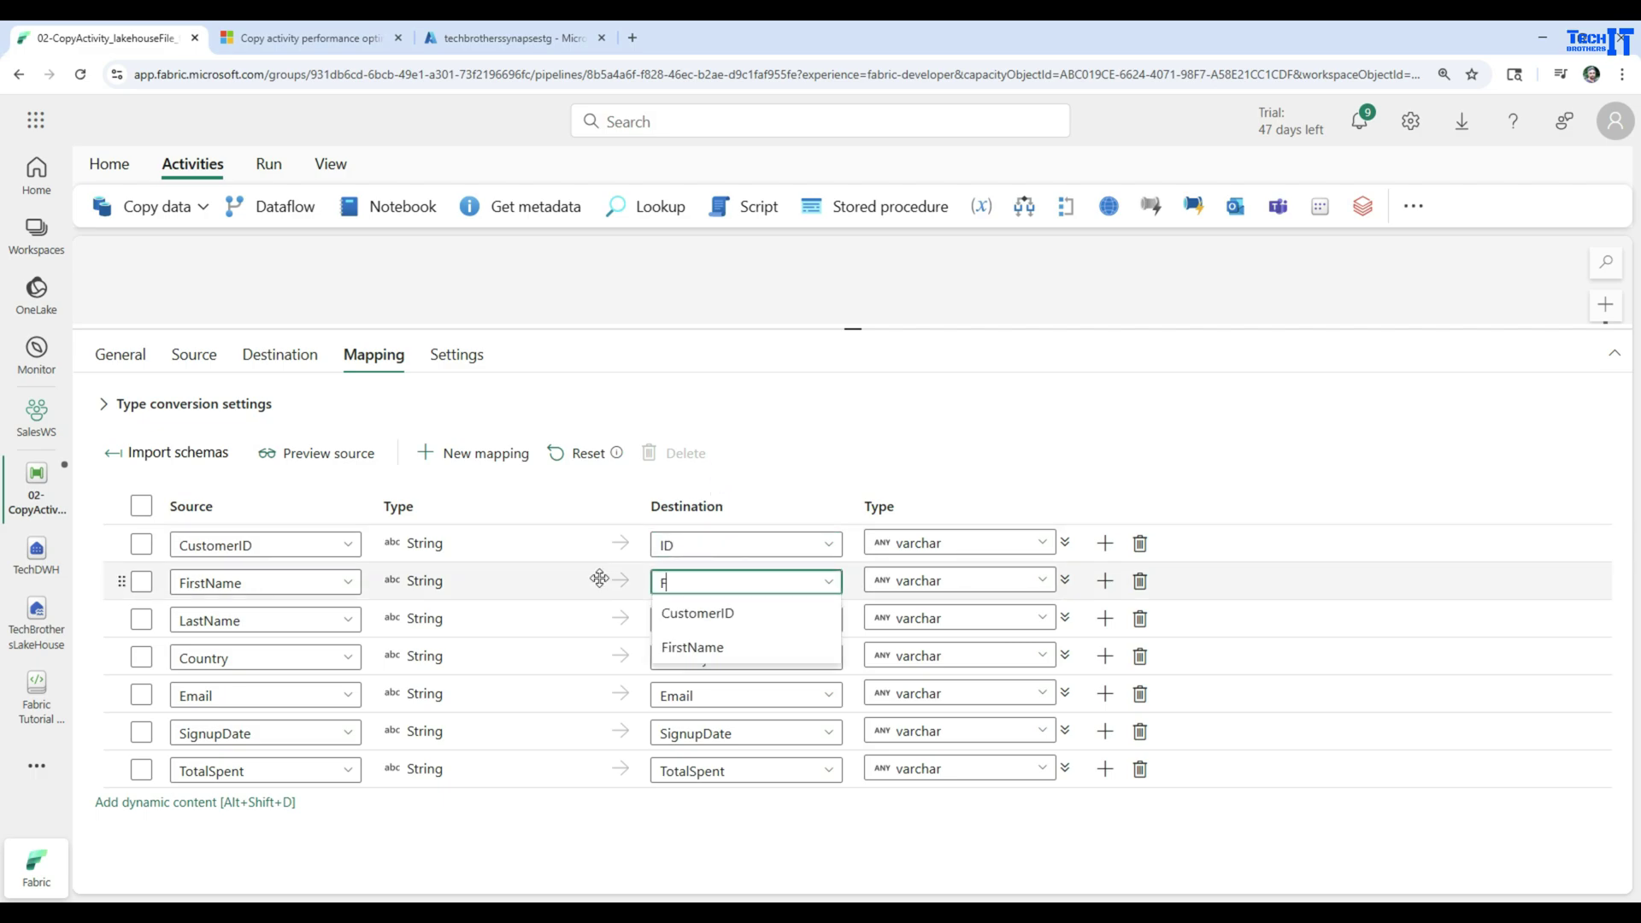
{"action": "type", "text": "Name"}
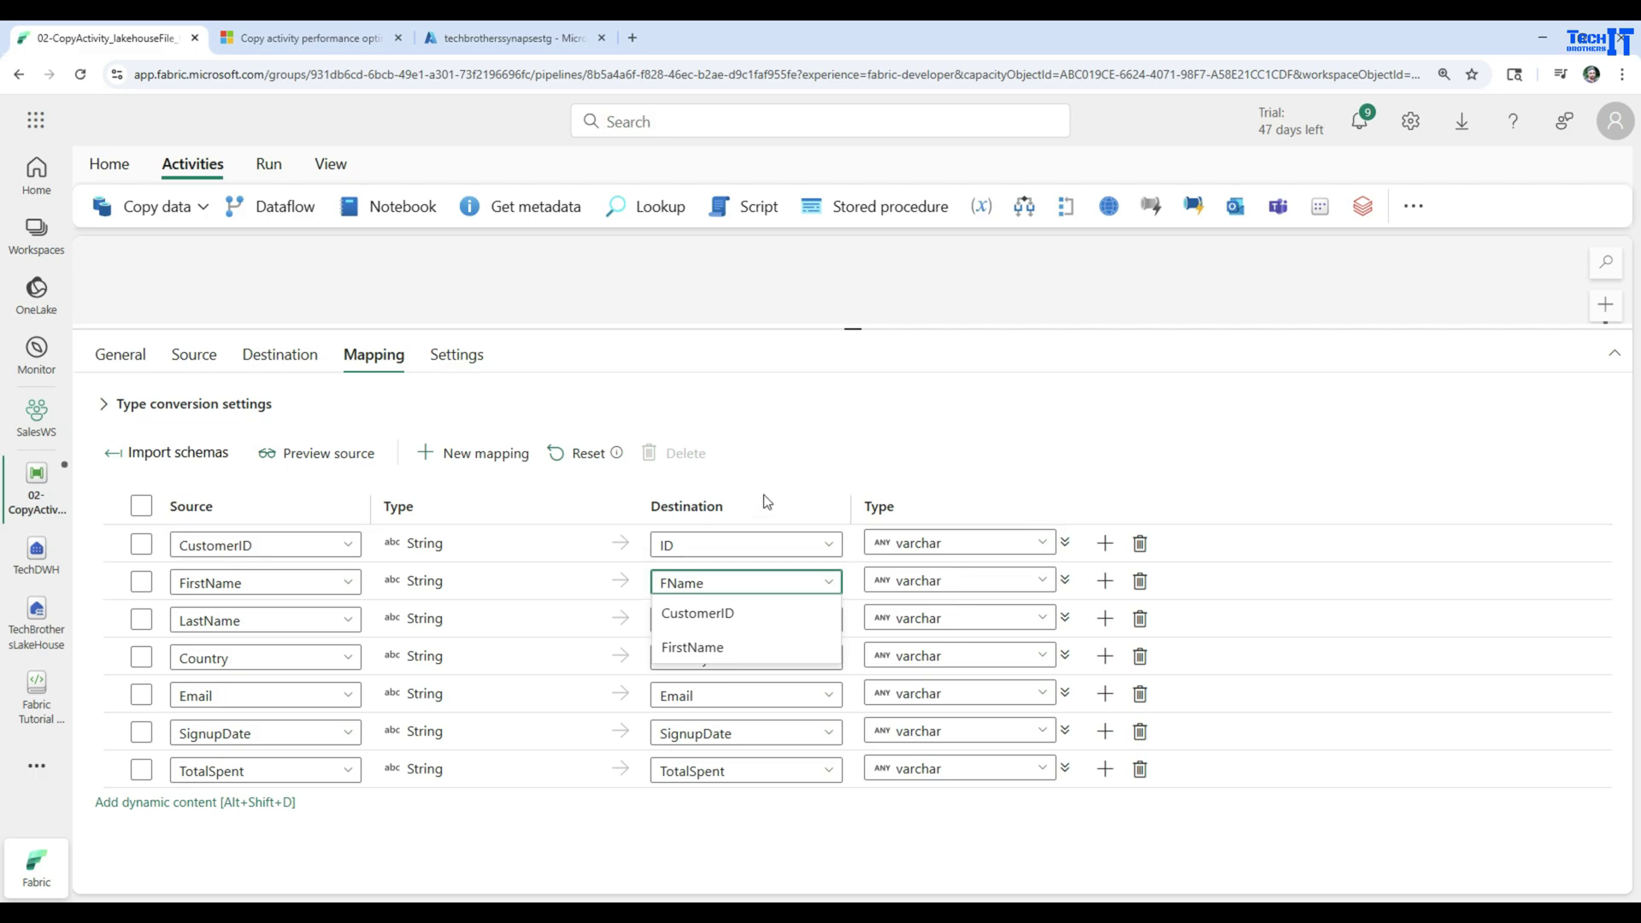
{"action": "left_click", "coordinate": [762, 505]}
{"action": "left_click", "coordinate": [754, 622]}
{"action": "double_click", "coordinate": [754, 622]}
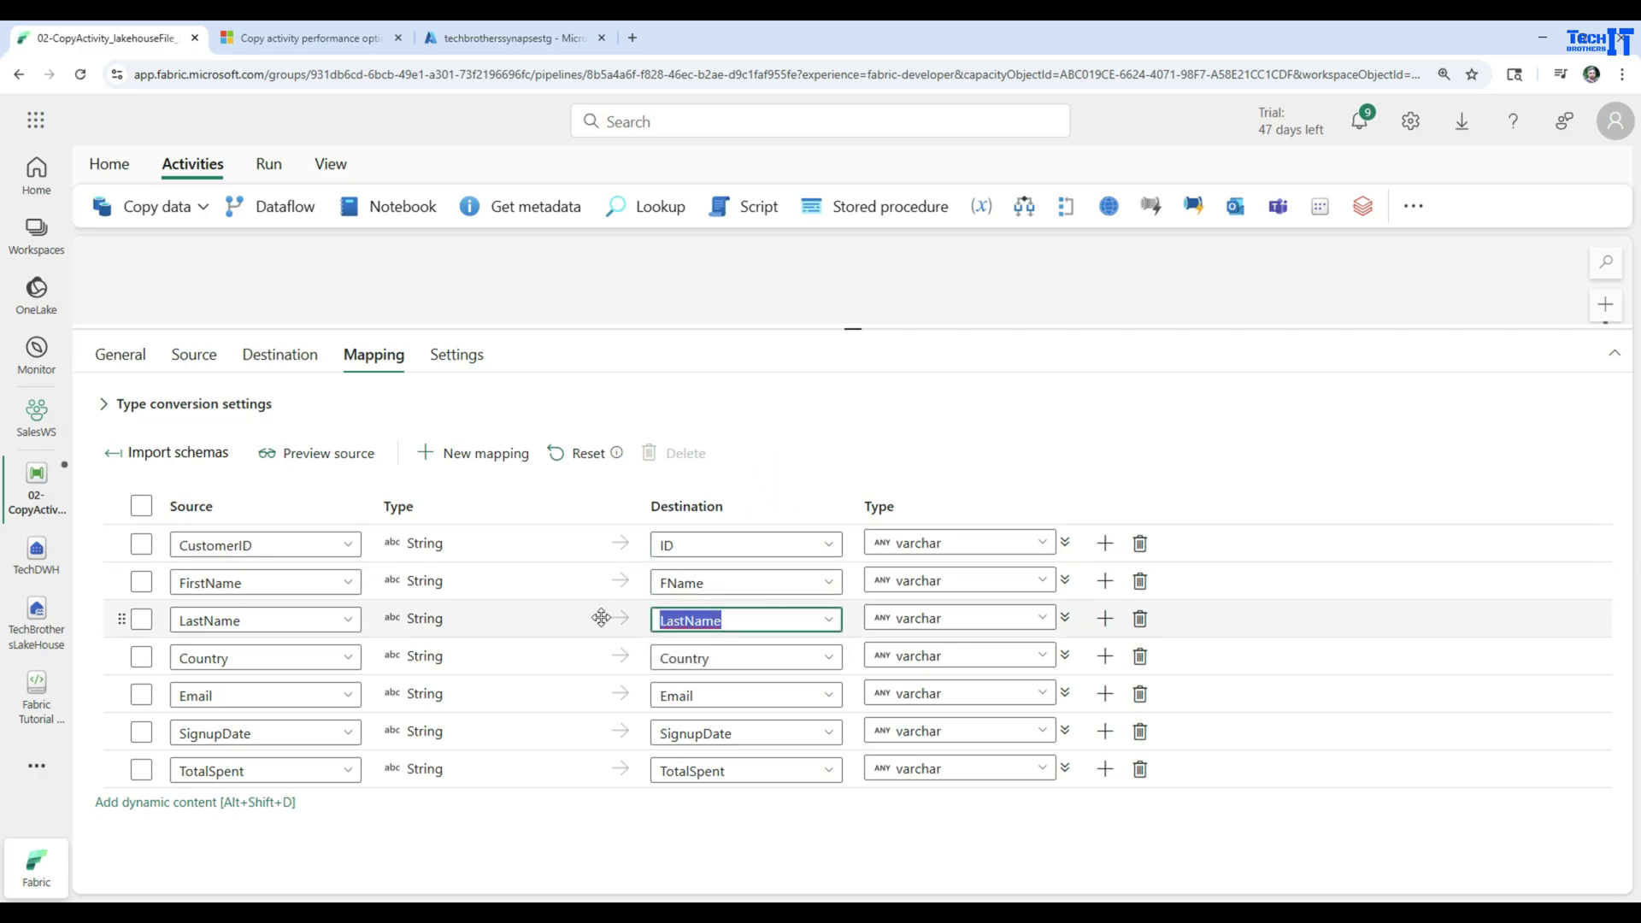
{"action": "type", "text": "LName"}
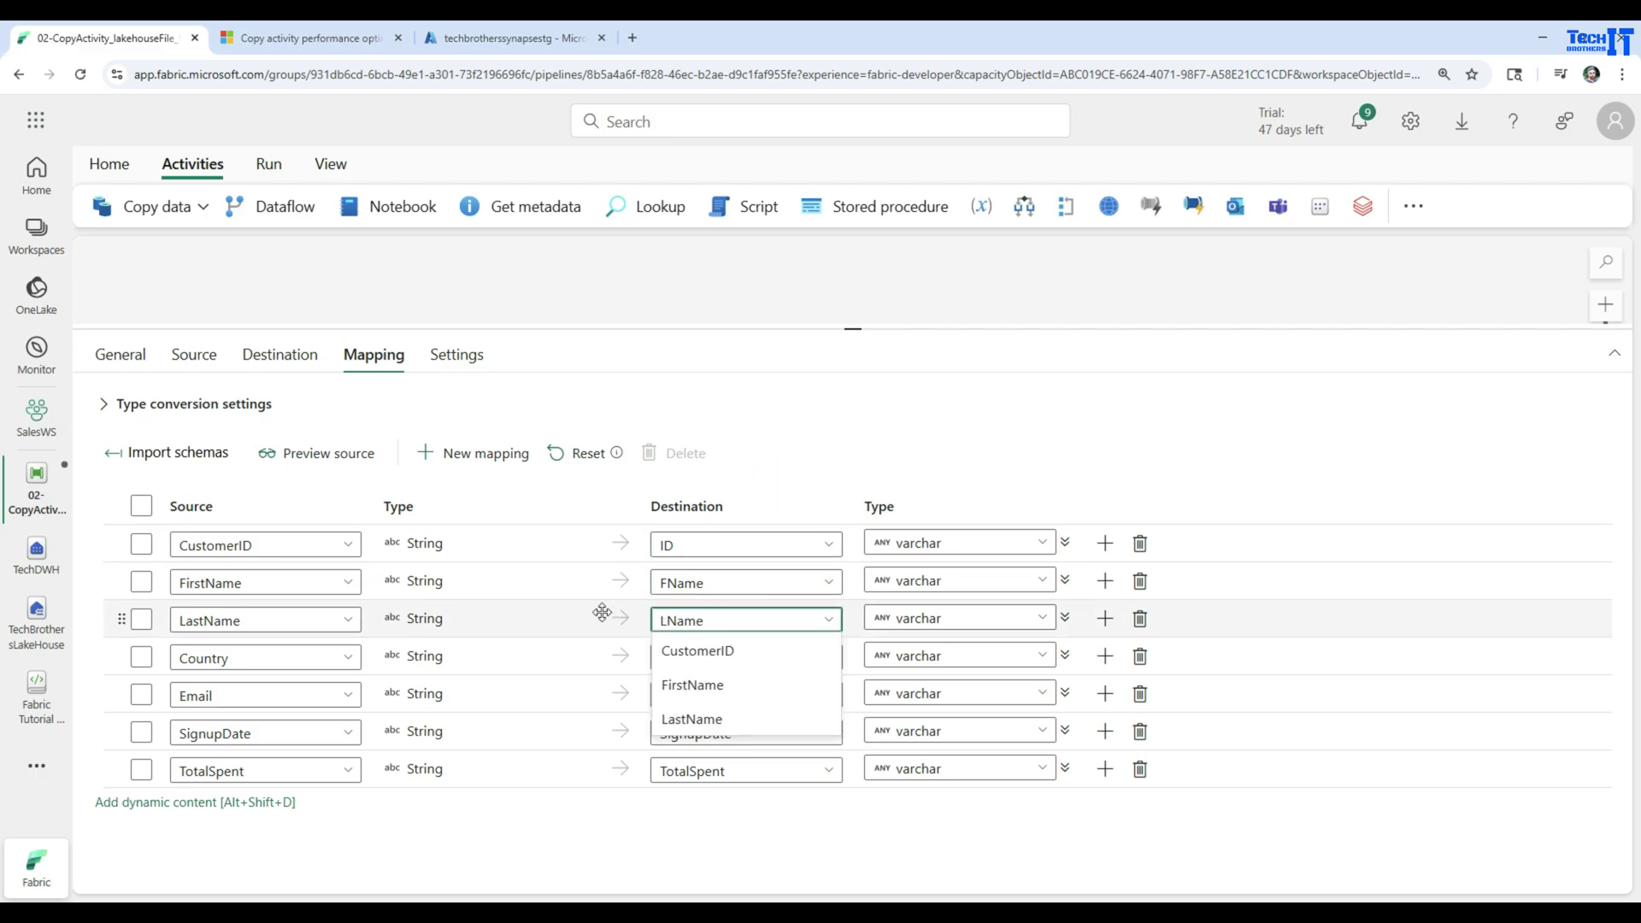
{"action": "left_click", "coordinate": [849, 465]}
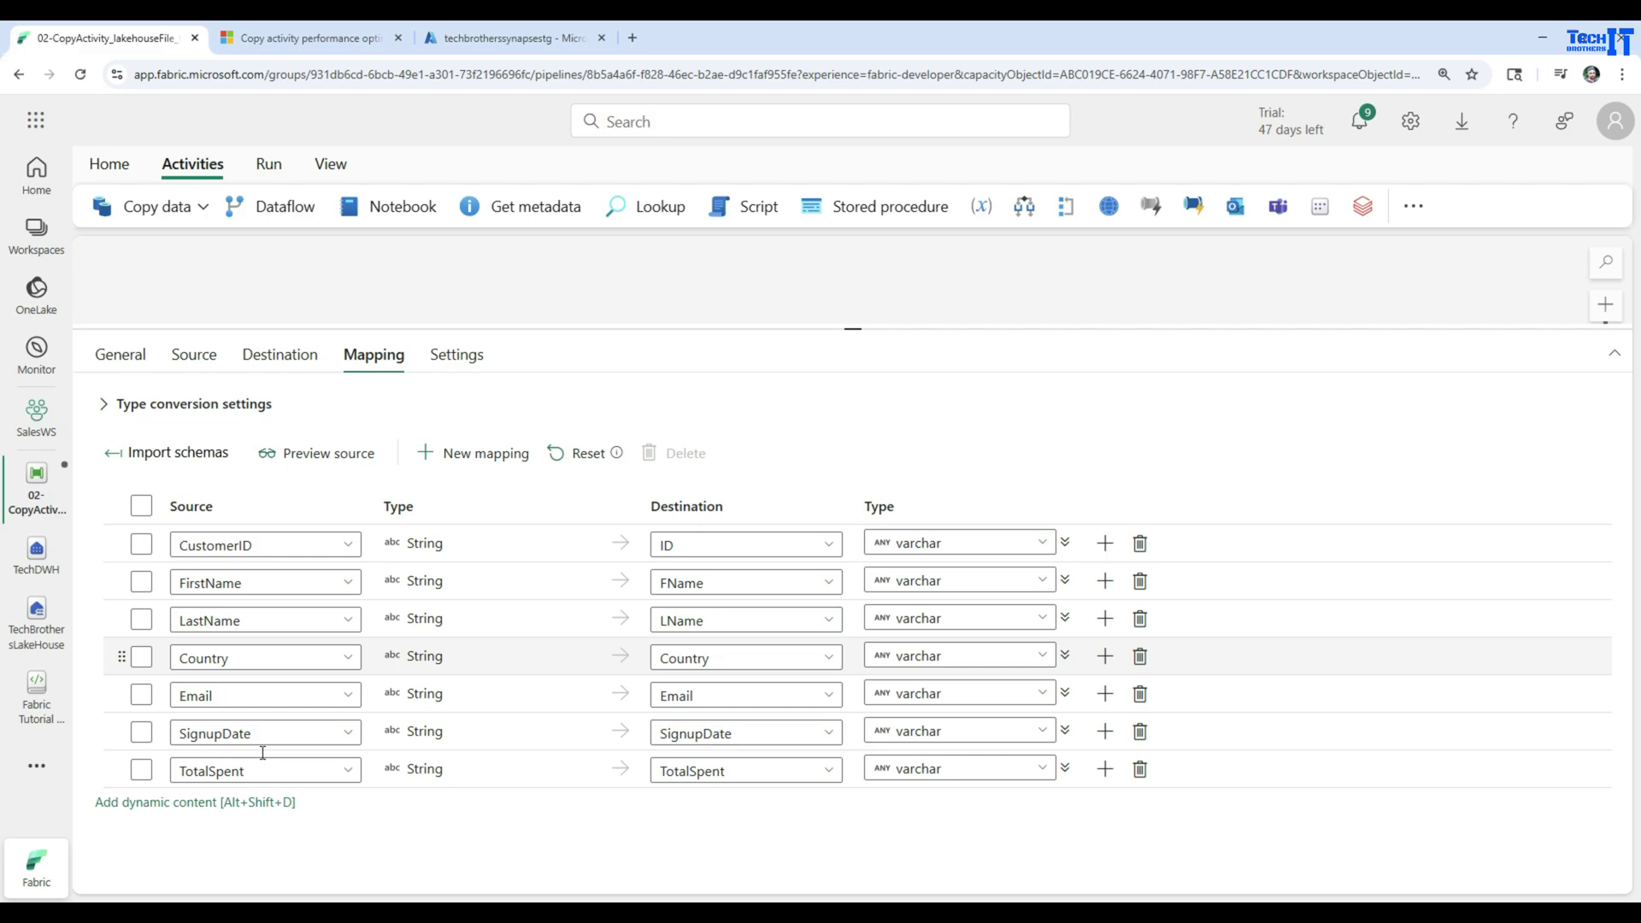
Step: Delete the SignupDate column mapping
{"action": "left_click", "coordinate": [143, 773]}
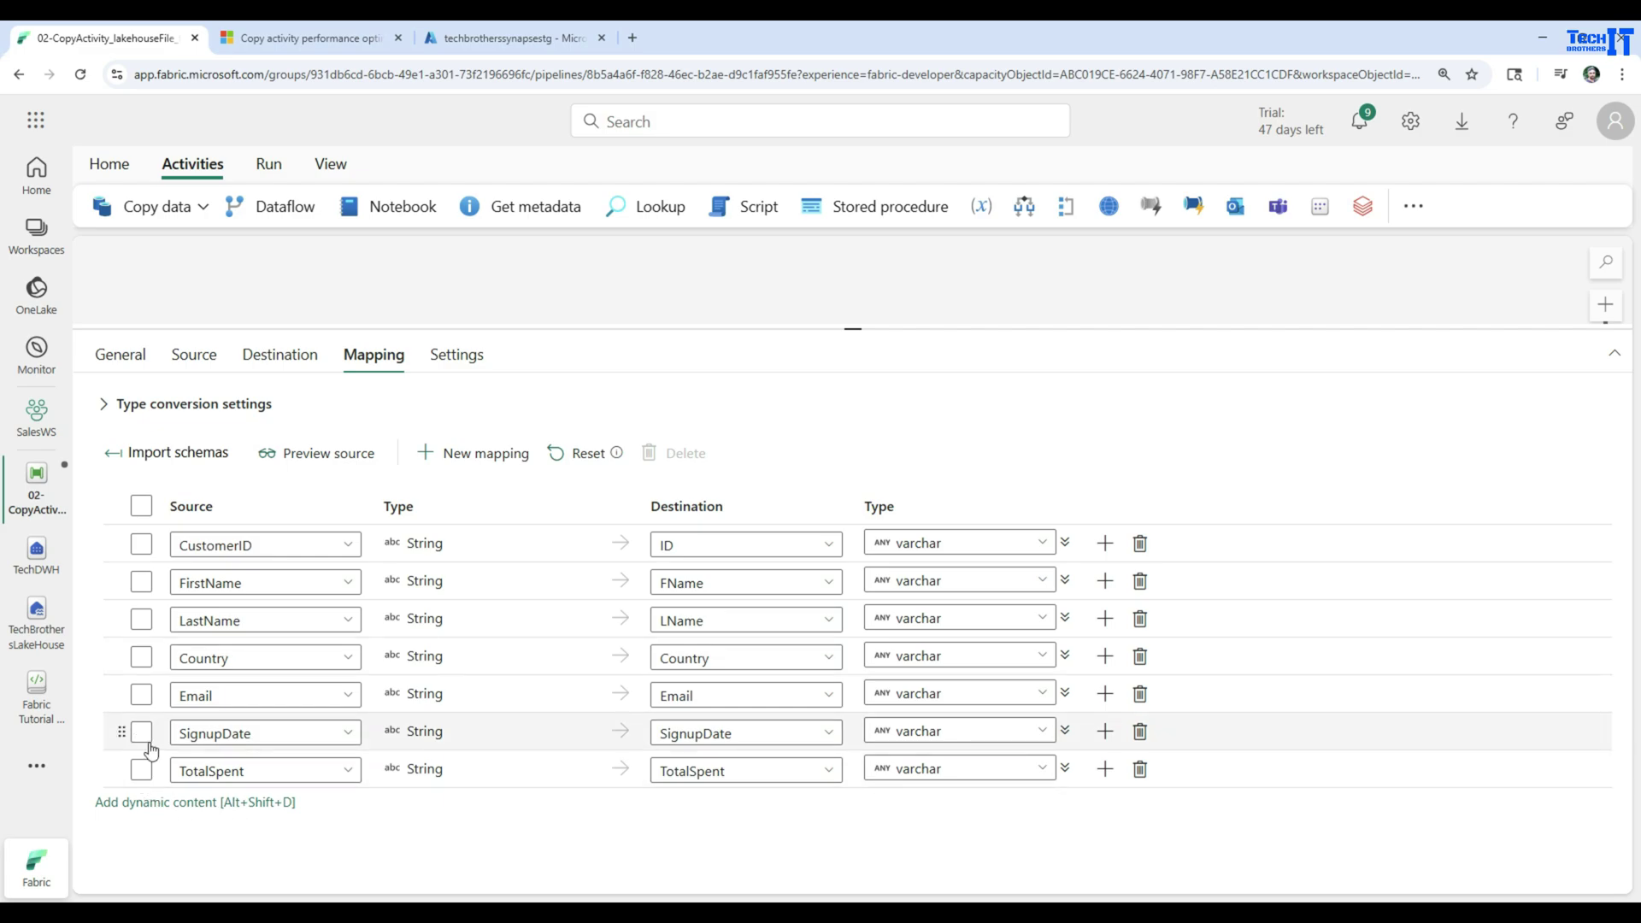
{"action": "left_click", "coordinate": [143, 735]}
{"action": "left_click", "coordinate": [662, 453]}
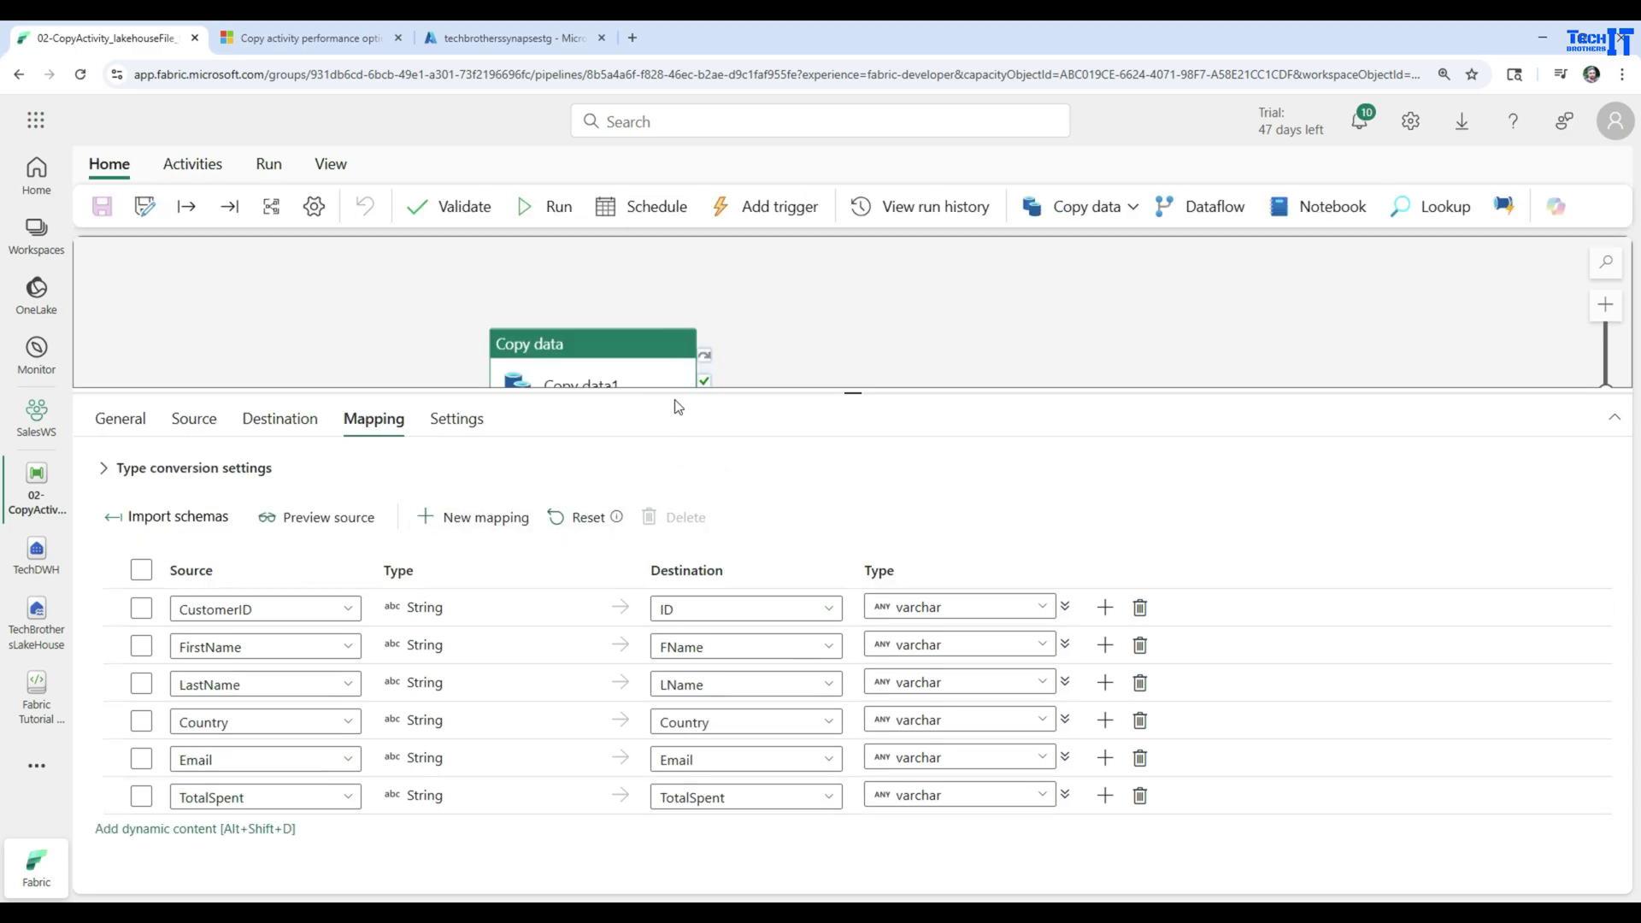
Step: Rename the Copy data activity to 'Copy data _Lakehouse' in its General settings
{"action": "left_click_drag", "start_coordinate": [761, 392], "coordinate": [769, 597]}
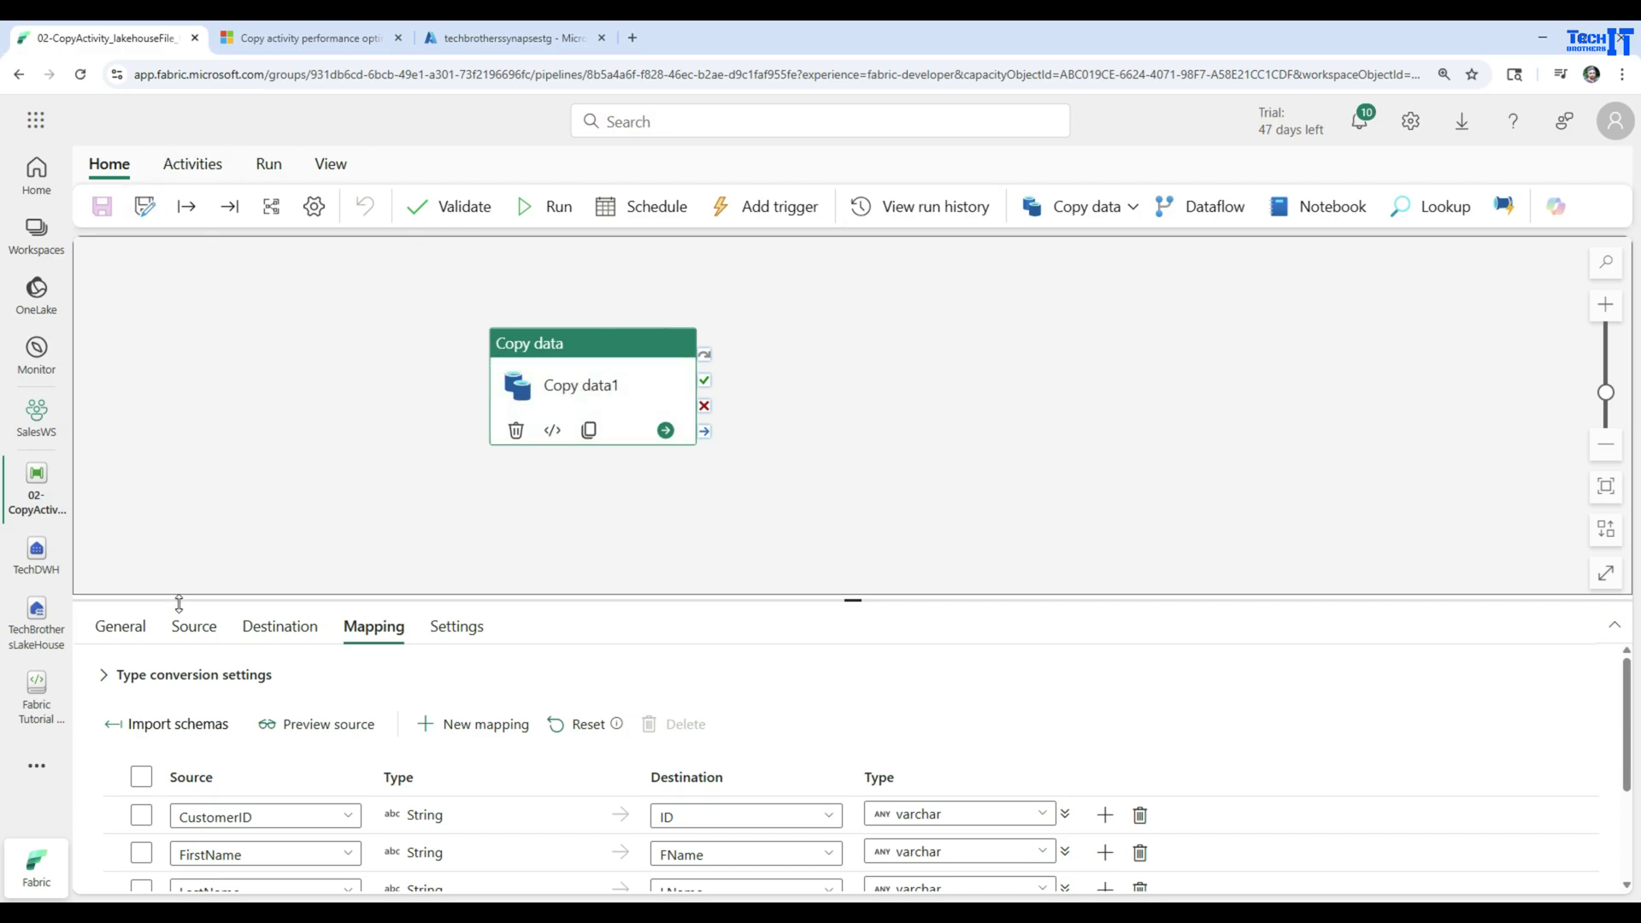
{"action": "left_click", "coordinate": [121, 627]}
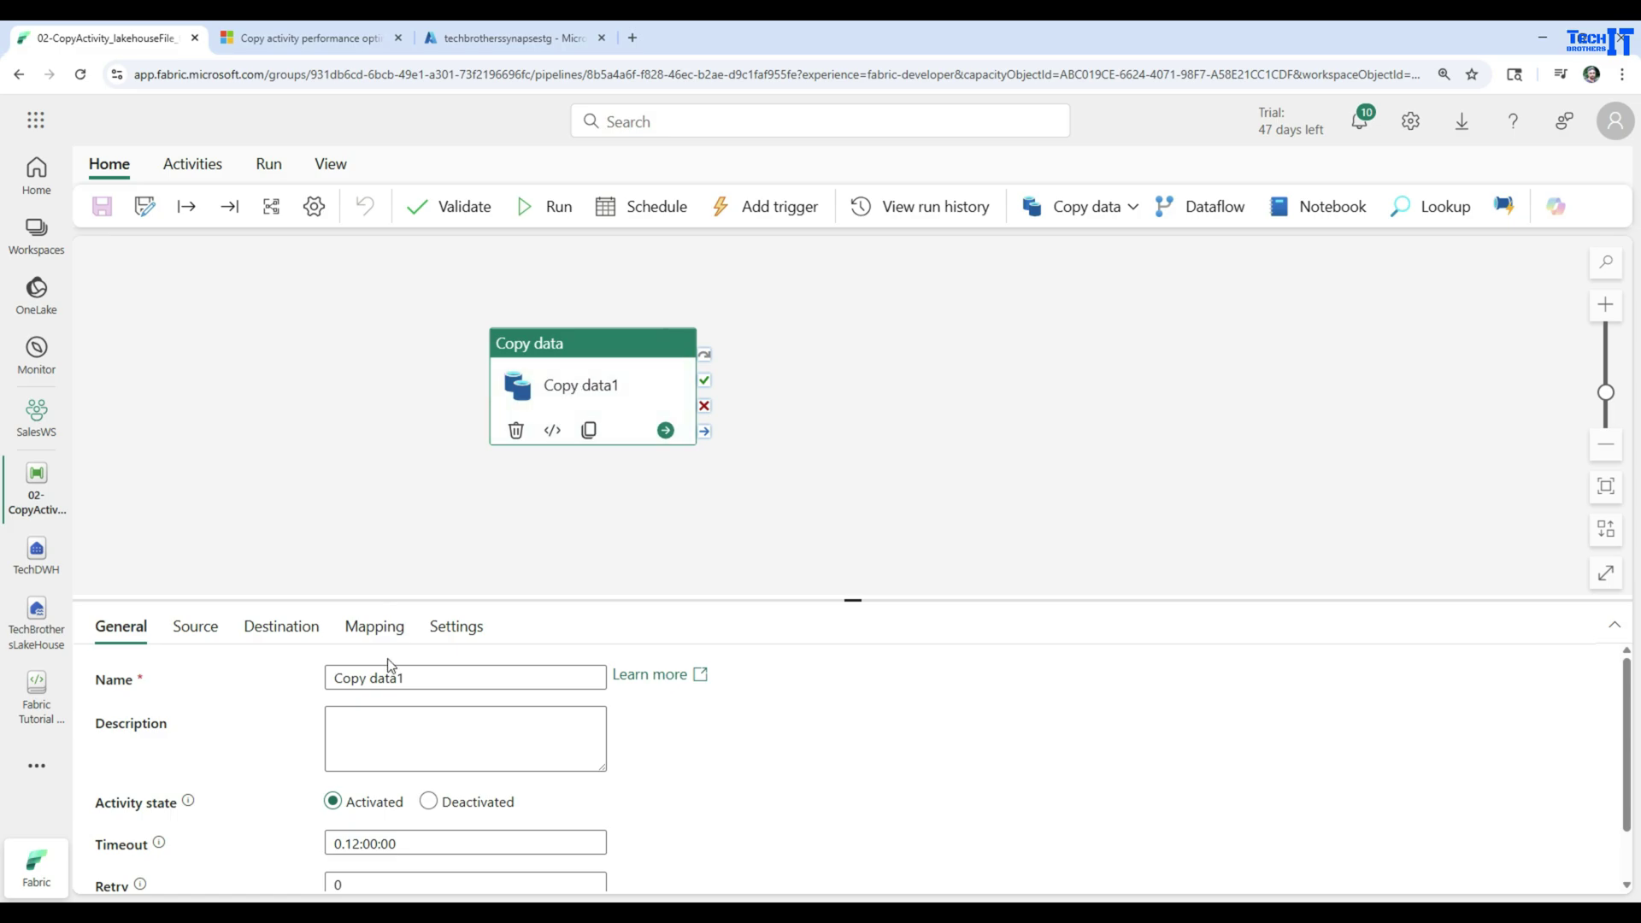
{"action": "left_click_drag", "start_coordinate": [427, 679], "coordinate": [372, 681]}
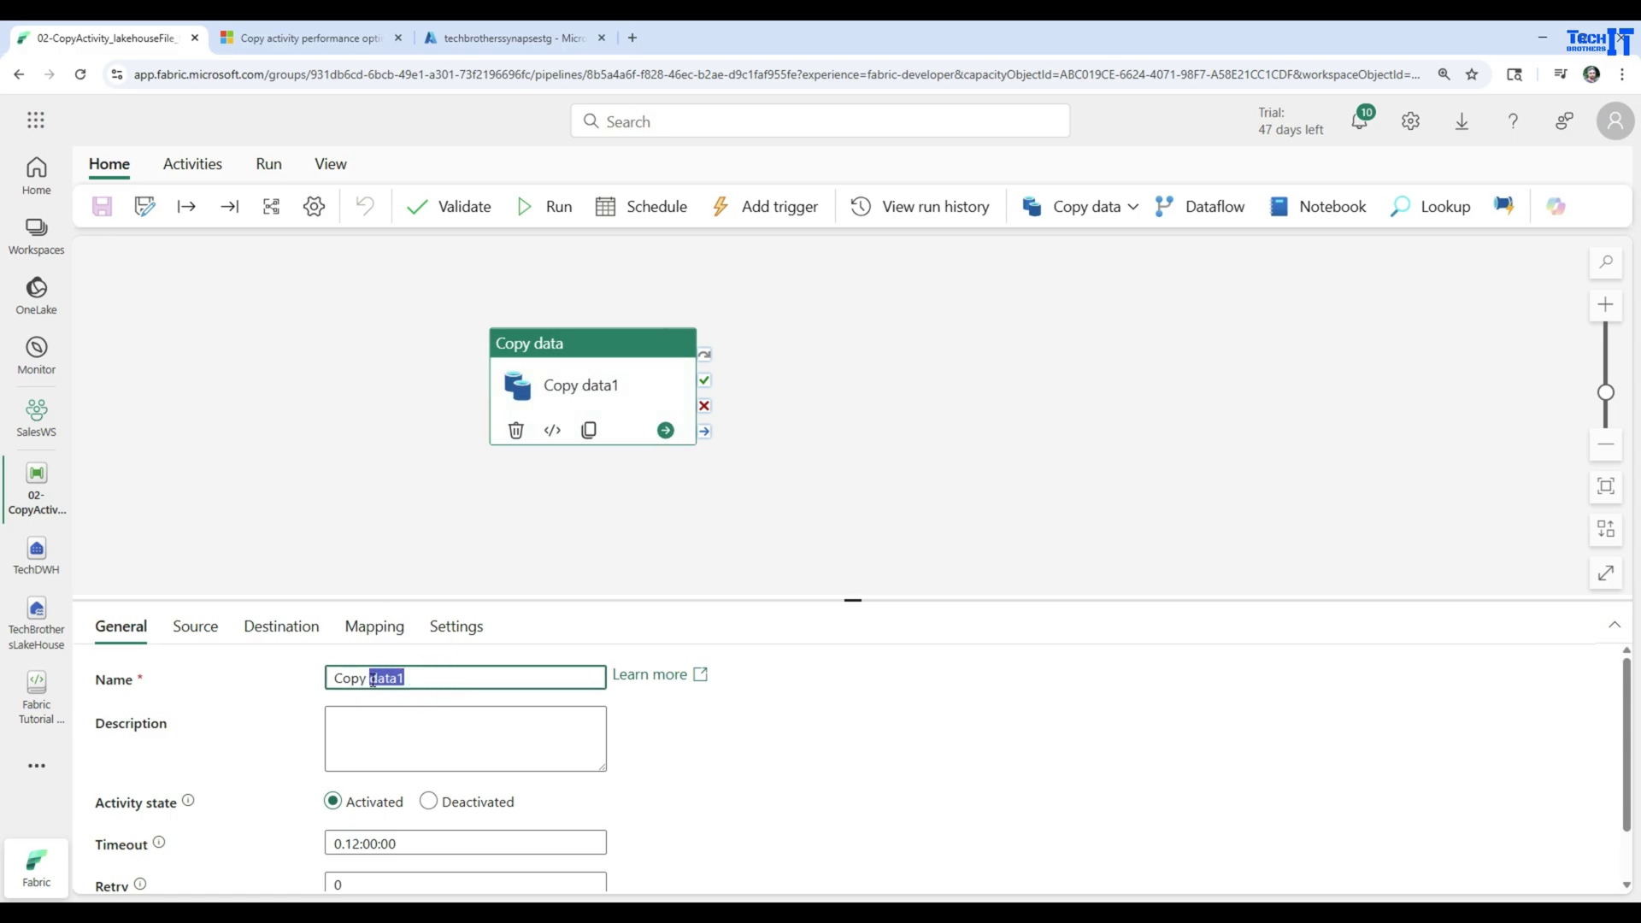
{"action": "left_click", "coordinate": [448, 679]}
{"action": "type", "text": "- "}
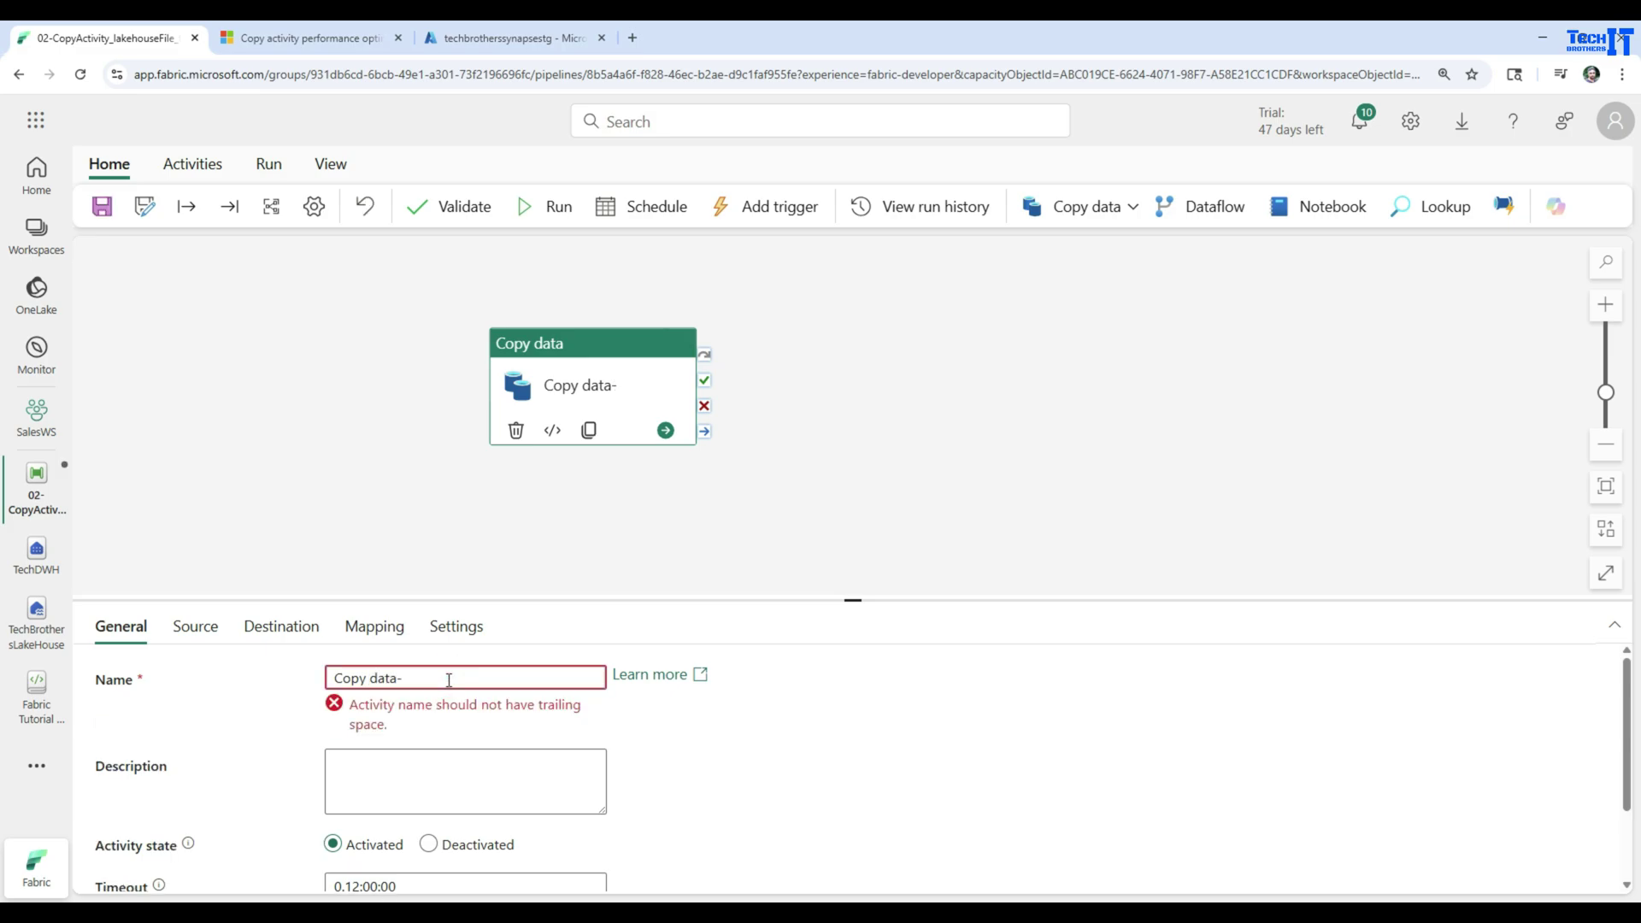
{"action": "type", "text": ":Lakehouse"}
Step: Give the activity the description 'Copying from lakehouse to warehouse'
{"action": "left_click", "coordinate": [447, 734]}
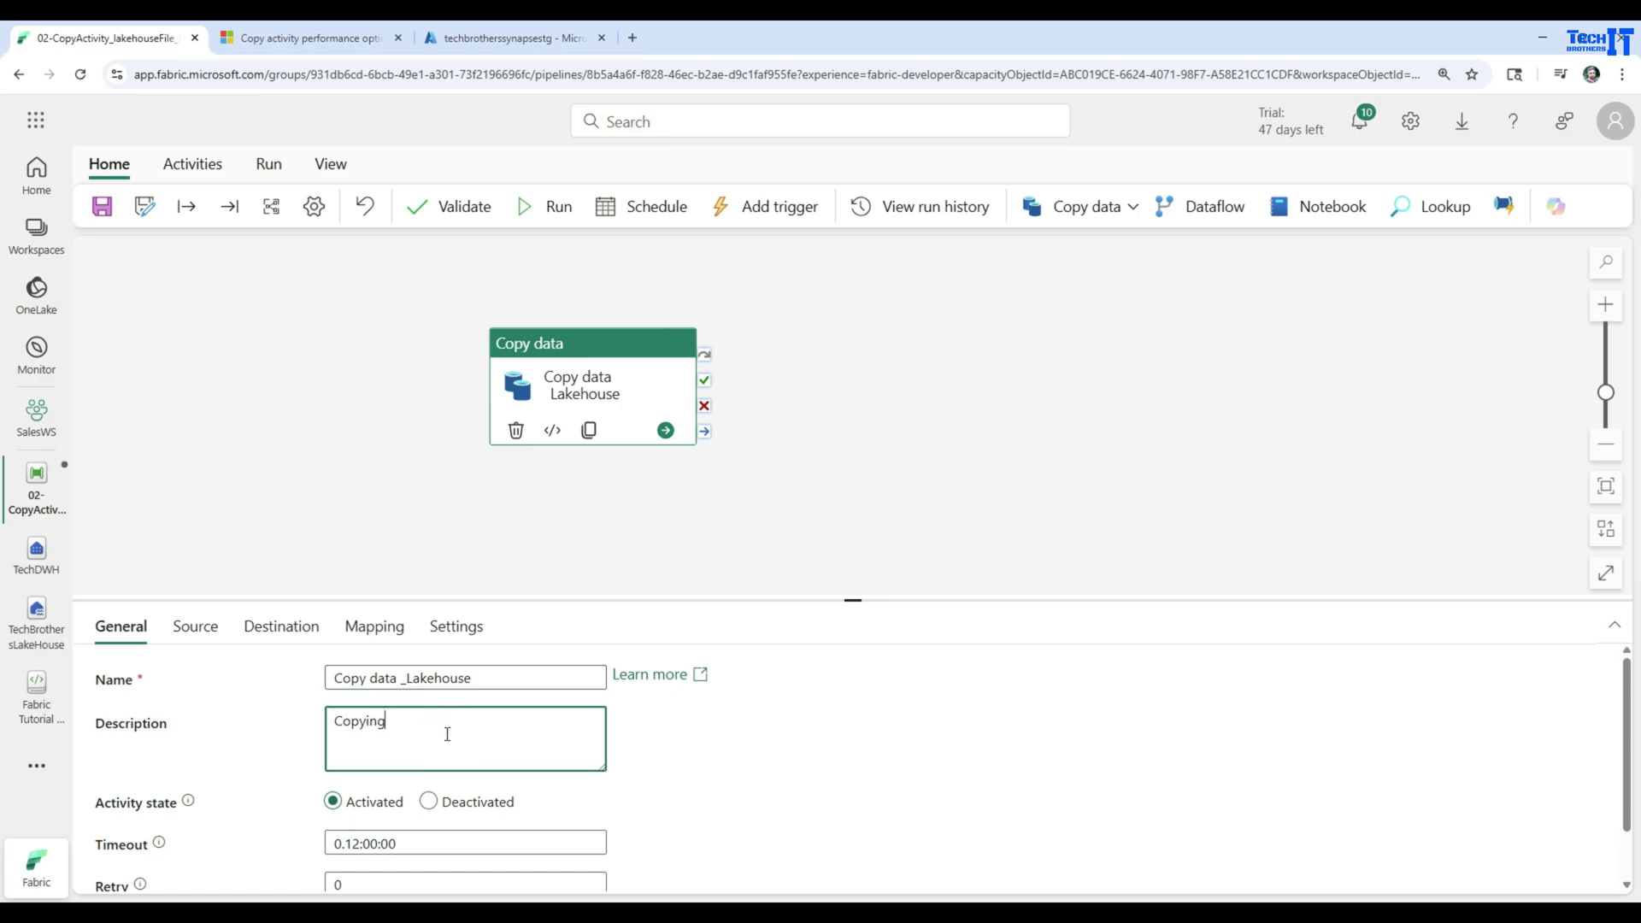
{"action": "type", "text": "Copying from lakehouse to warehouse"}
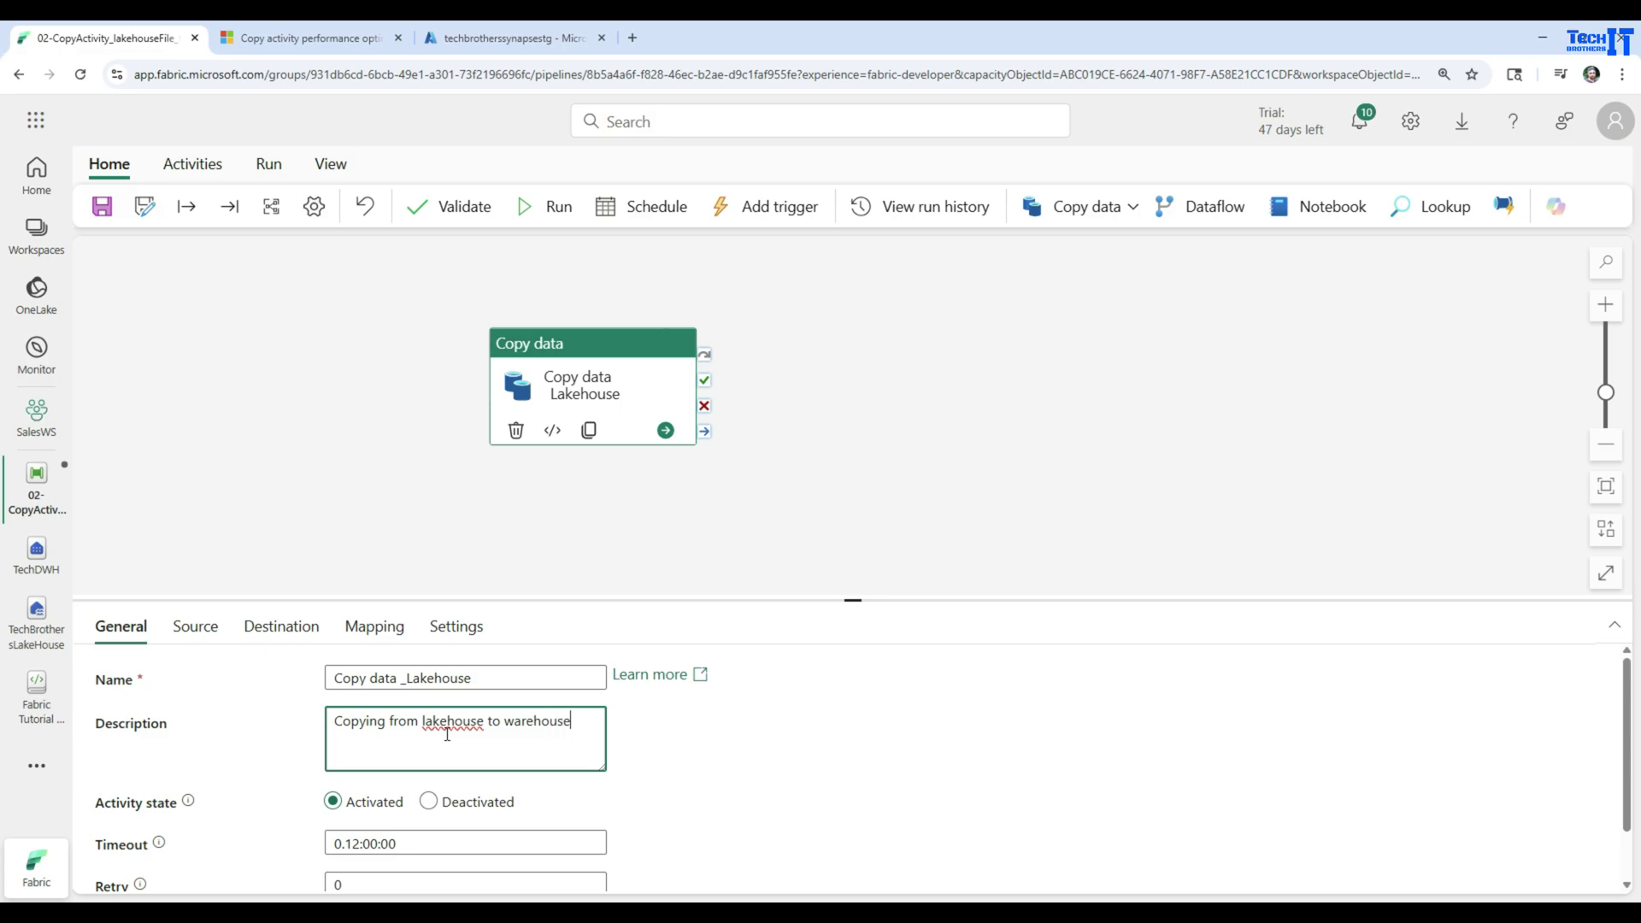
{"action": "left_click", "coordinate": [733, 762]}
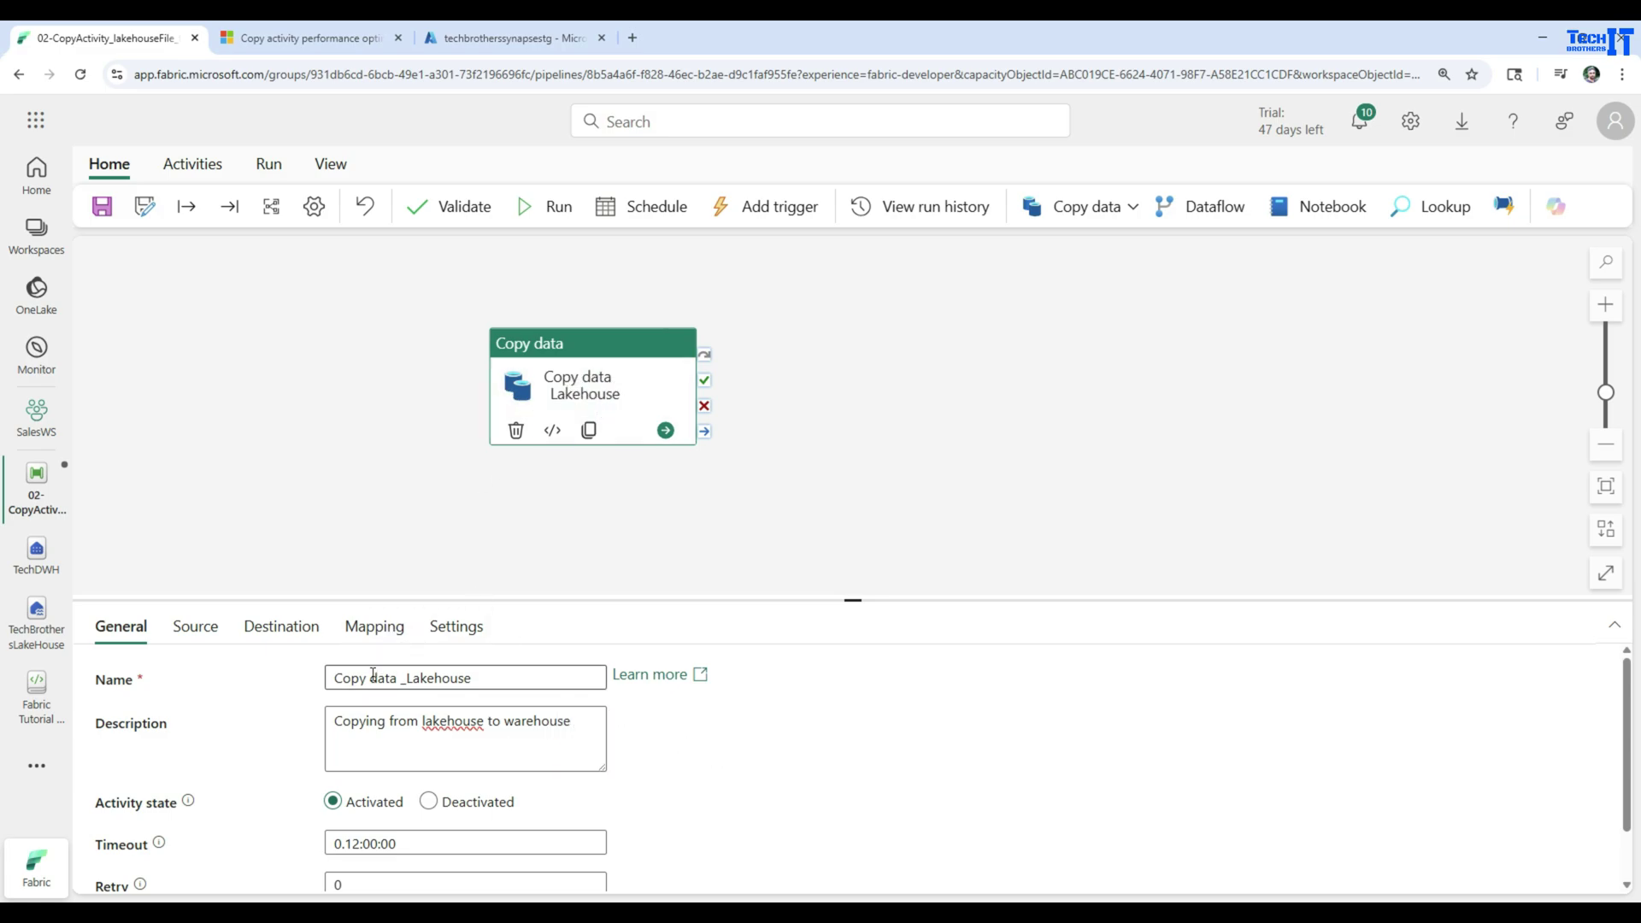
{"action": "left_click", "coordinate": [576, 539]}
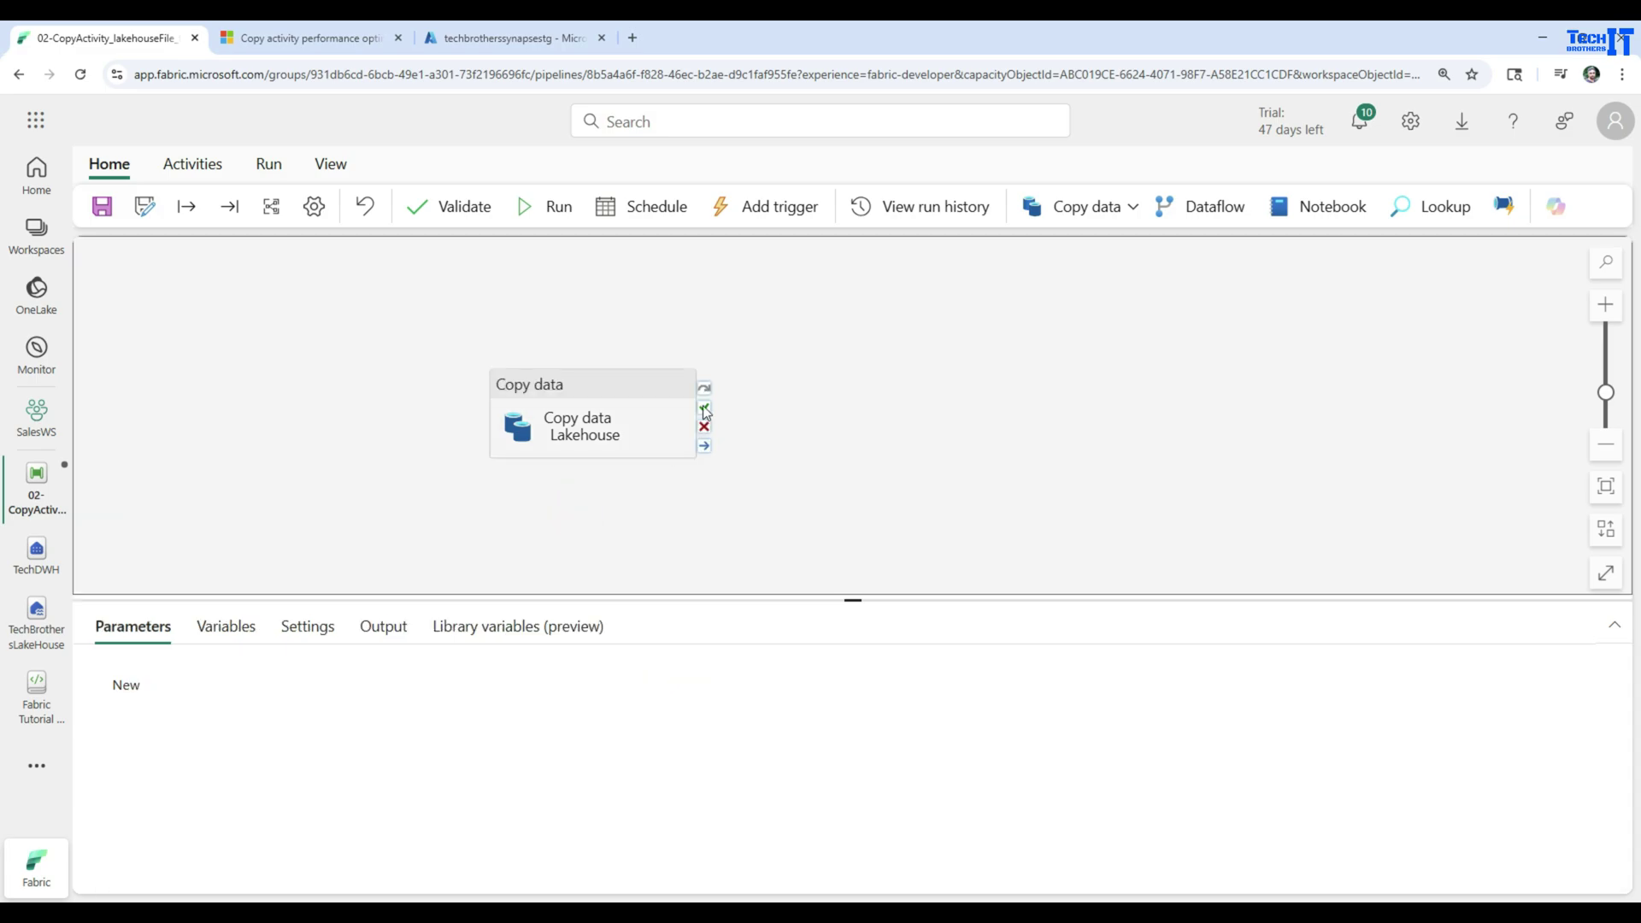
{"action": "left_click", "coordinate": [607, 393]}
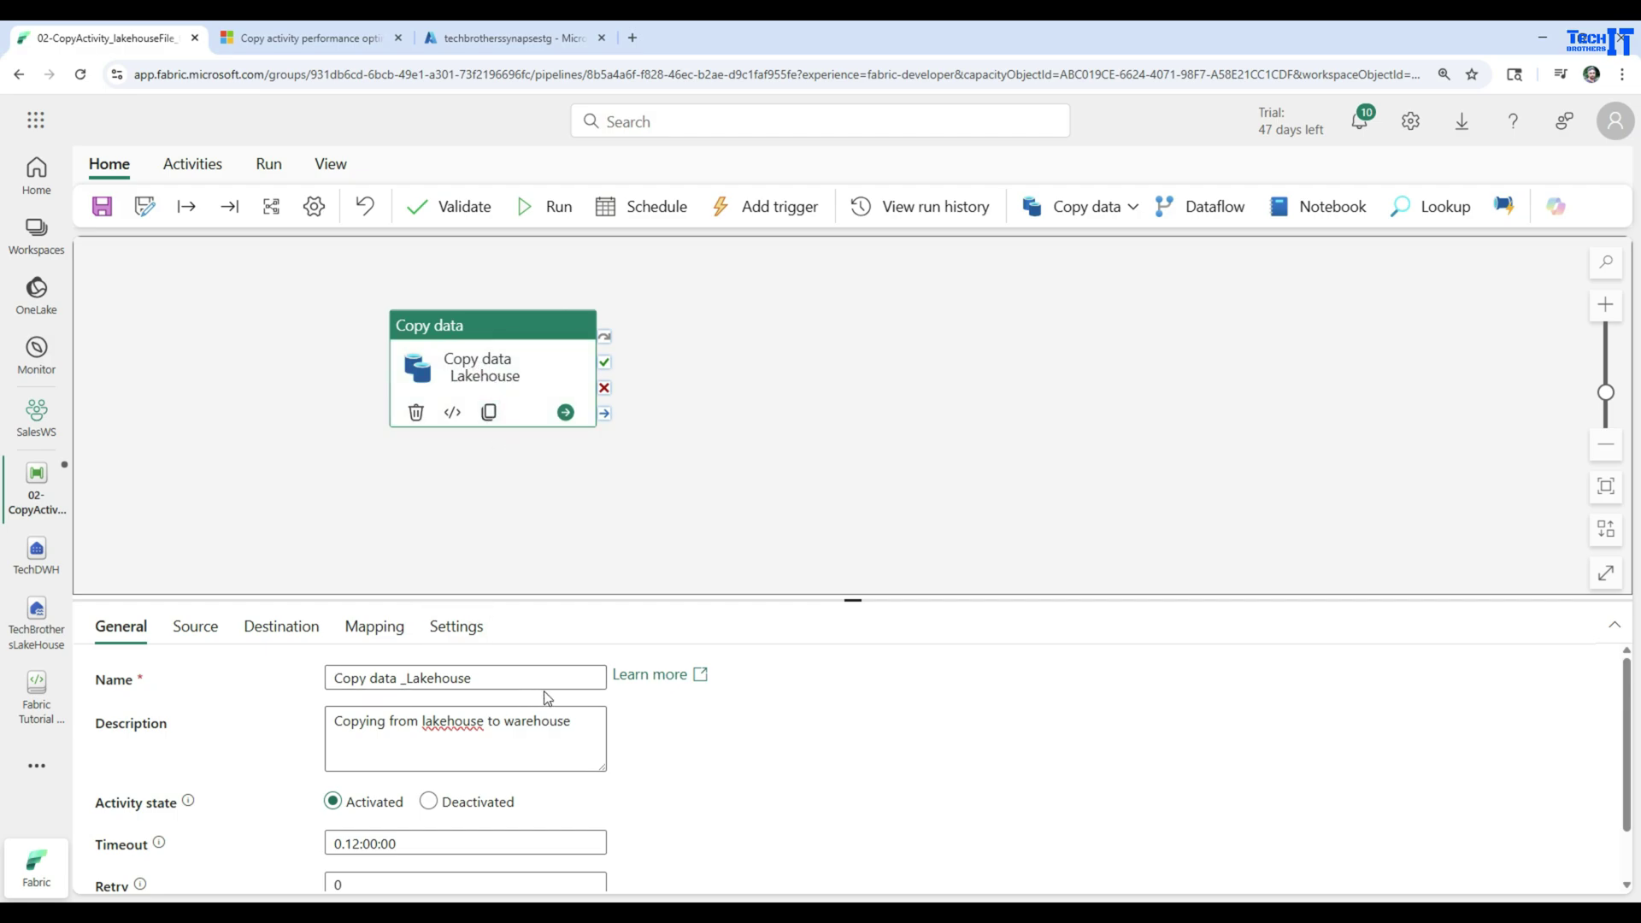
{"action": "left_click", "coordinate": [673, 425]}
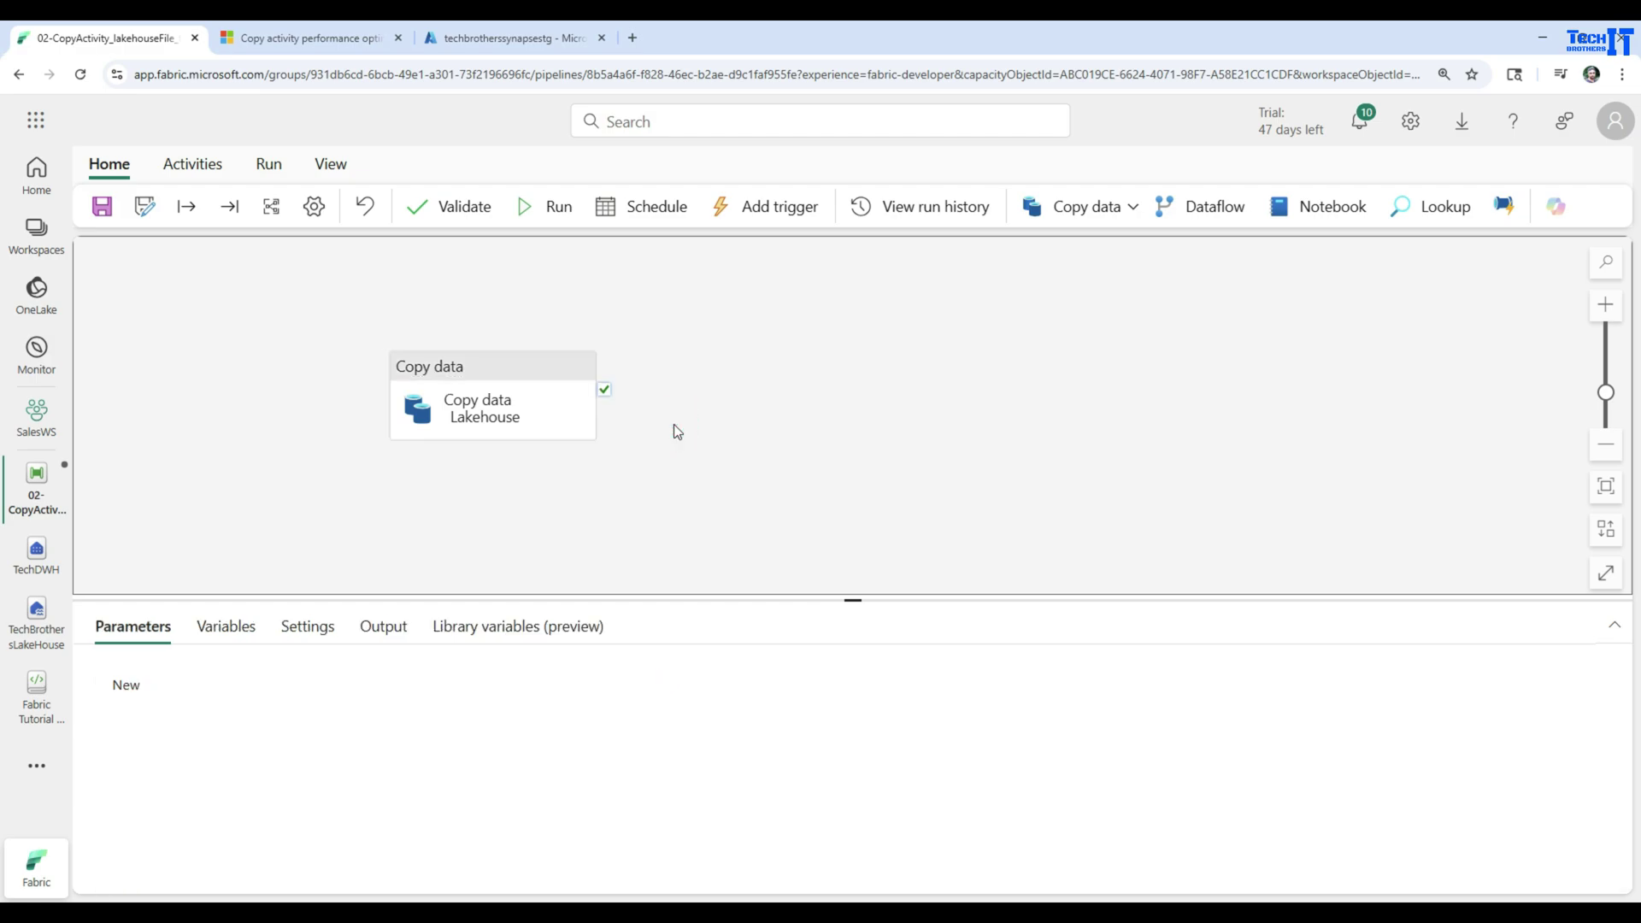
Step: Save the pipeline and validate it from the Run tab, confirming no errors
{"action": "left_click", "coordinate": [101, 207]}
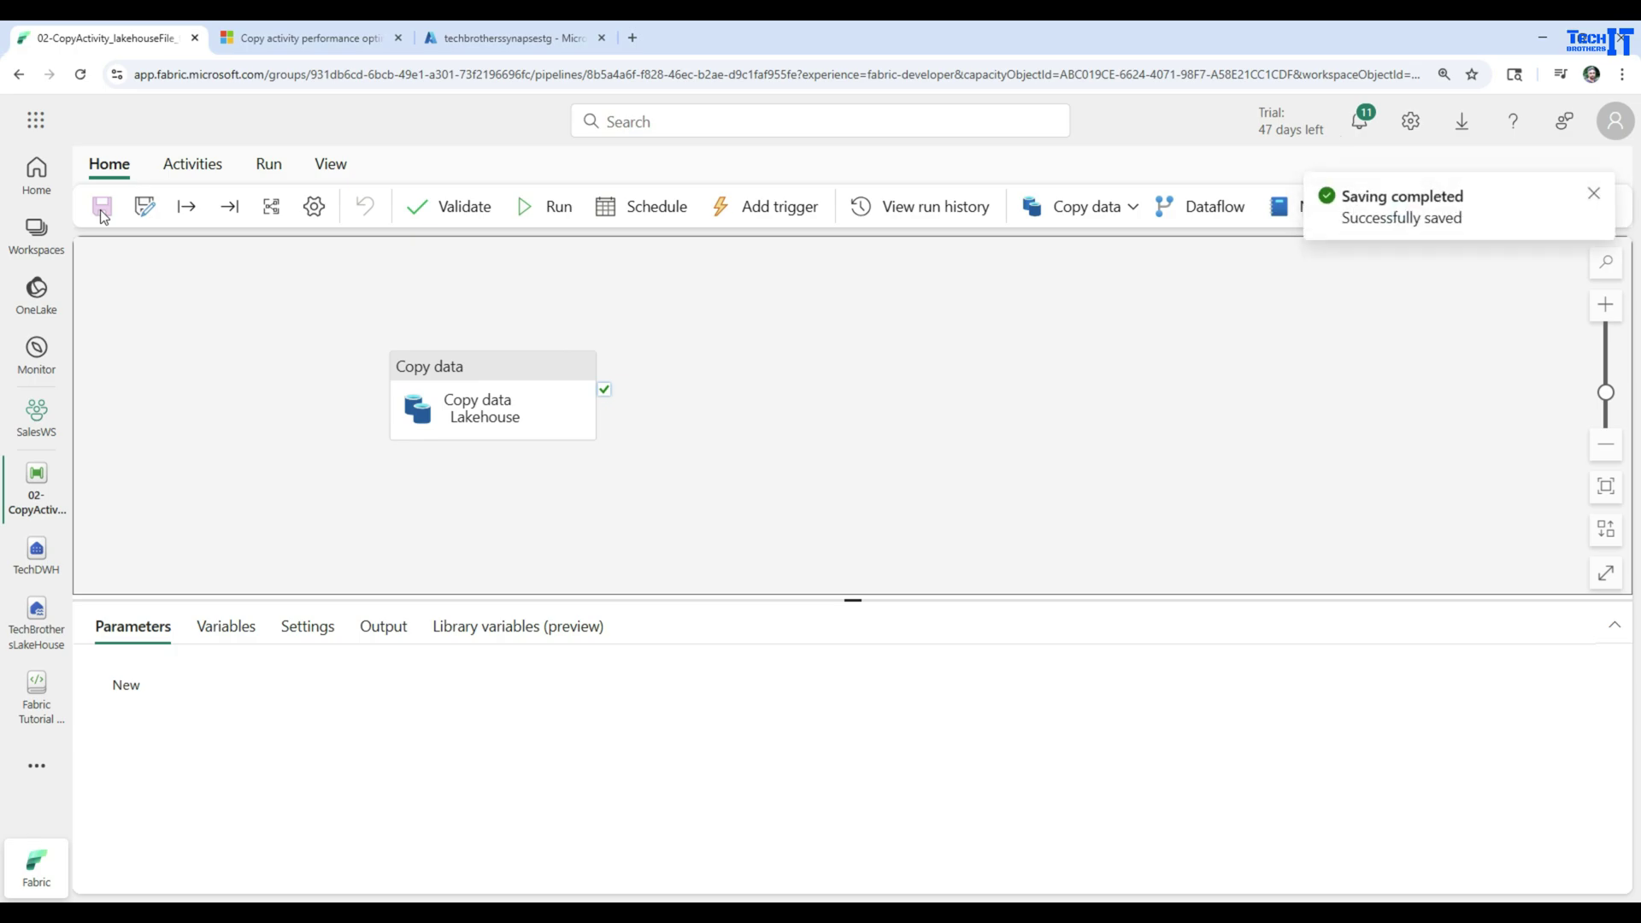
{"action": "left_click", "coordinate": [270, 167]}
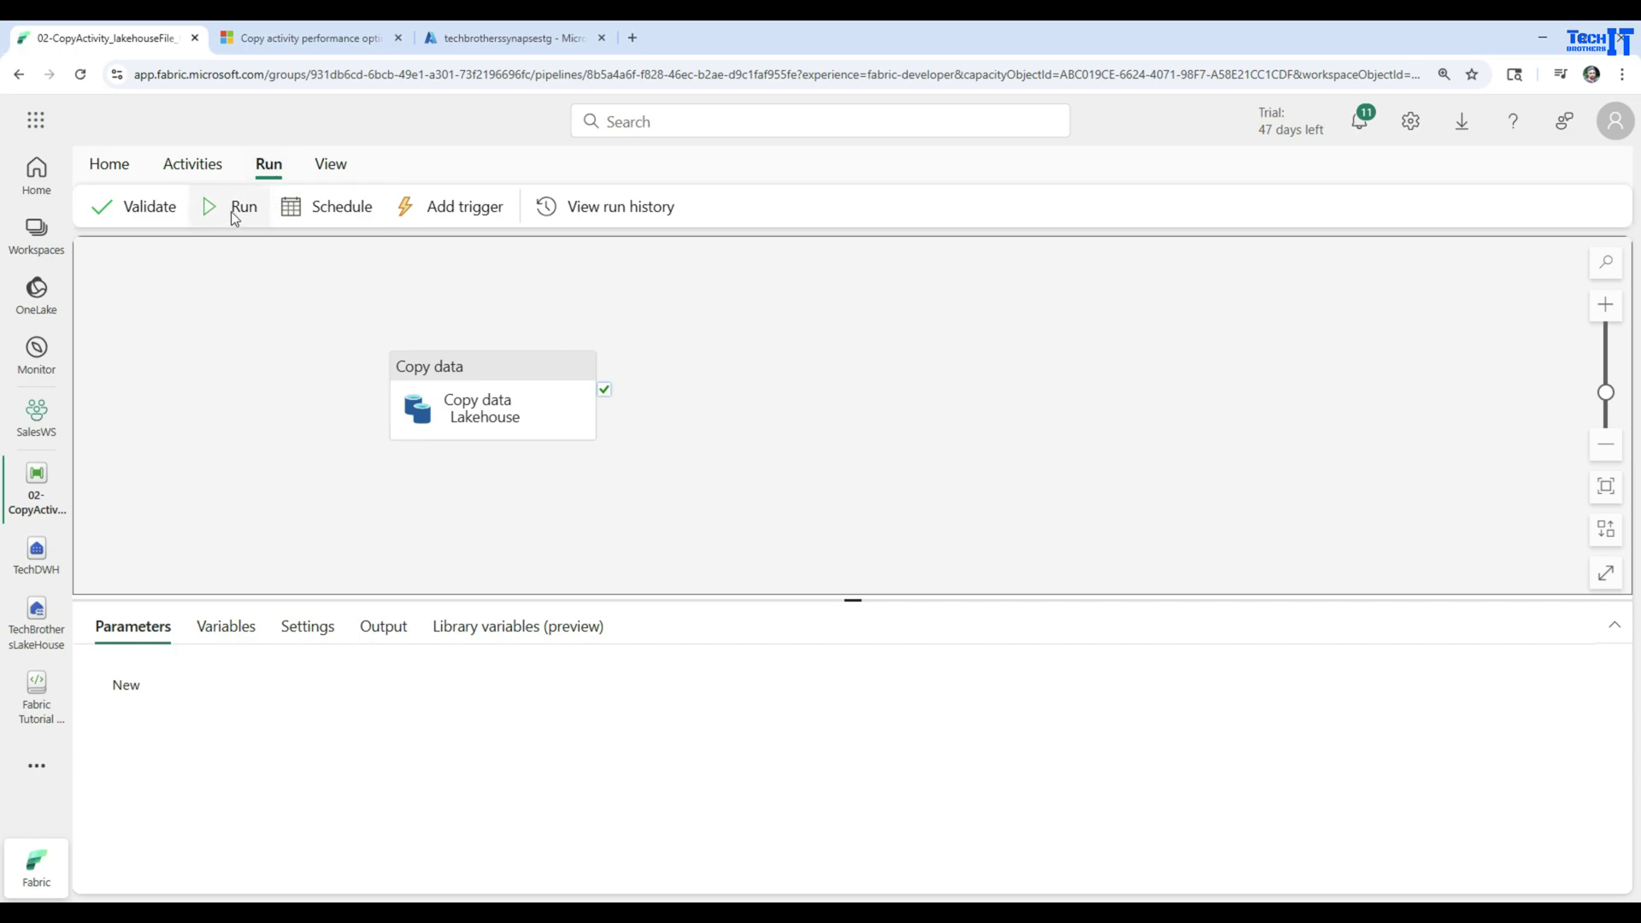
{"action": "left_click", "coordinate": [142, 215]}
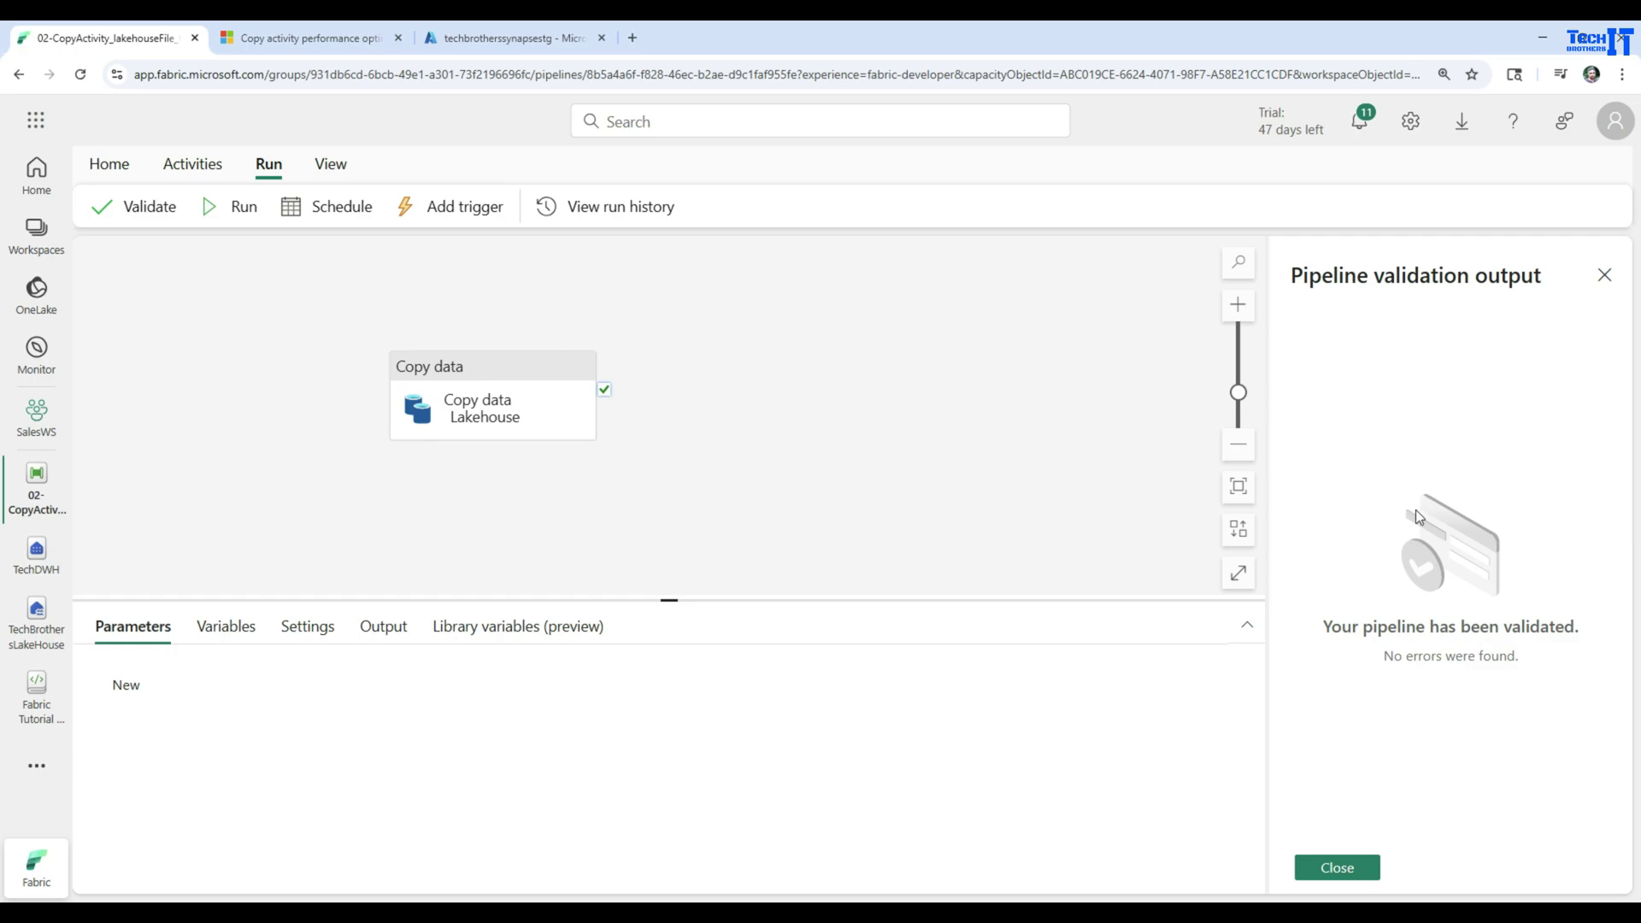
{"action": "left_click", "coordinate": [1352, 868]}
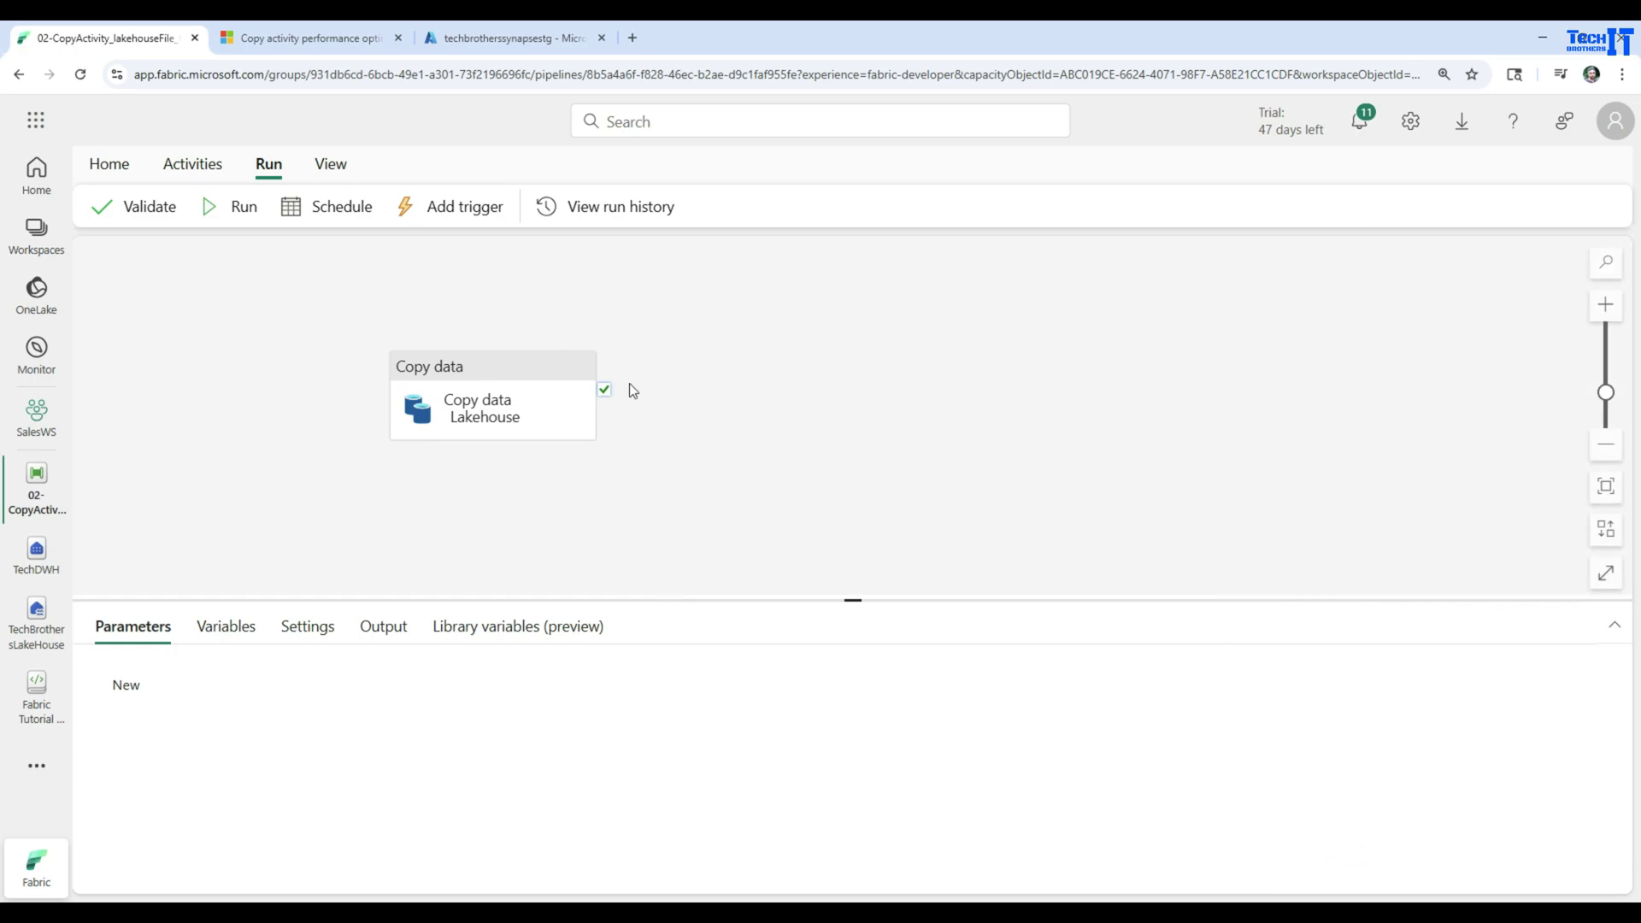
Step: Run the pipeline and view the Copy data _Lakehouse activity's input JSON
{"action": "left_click", "coordinate": [237, 209]}
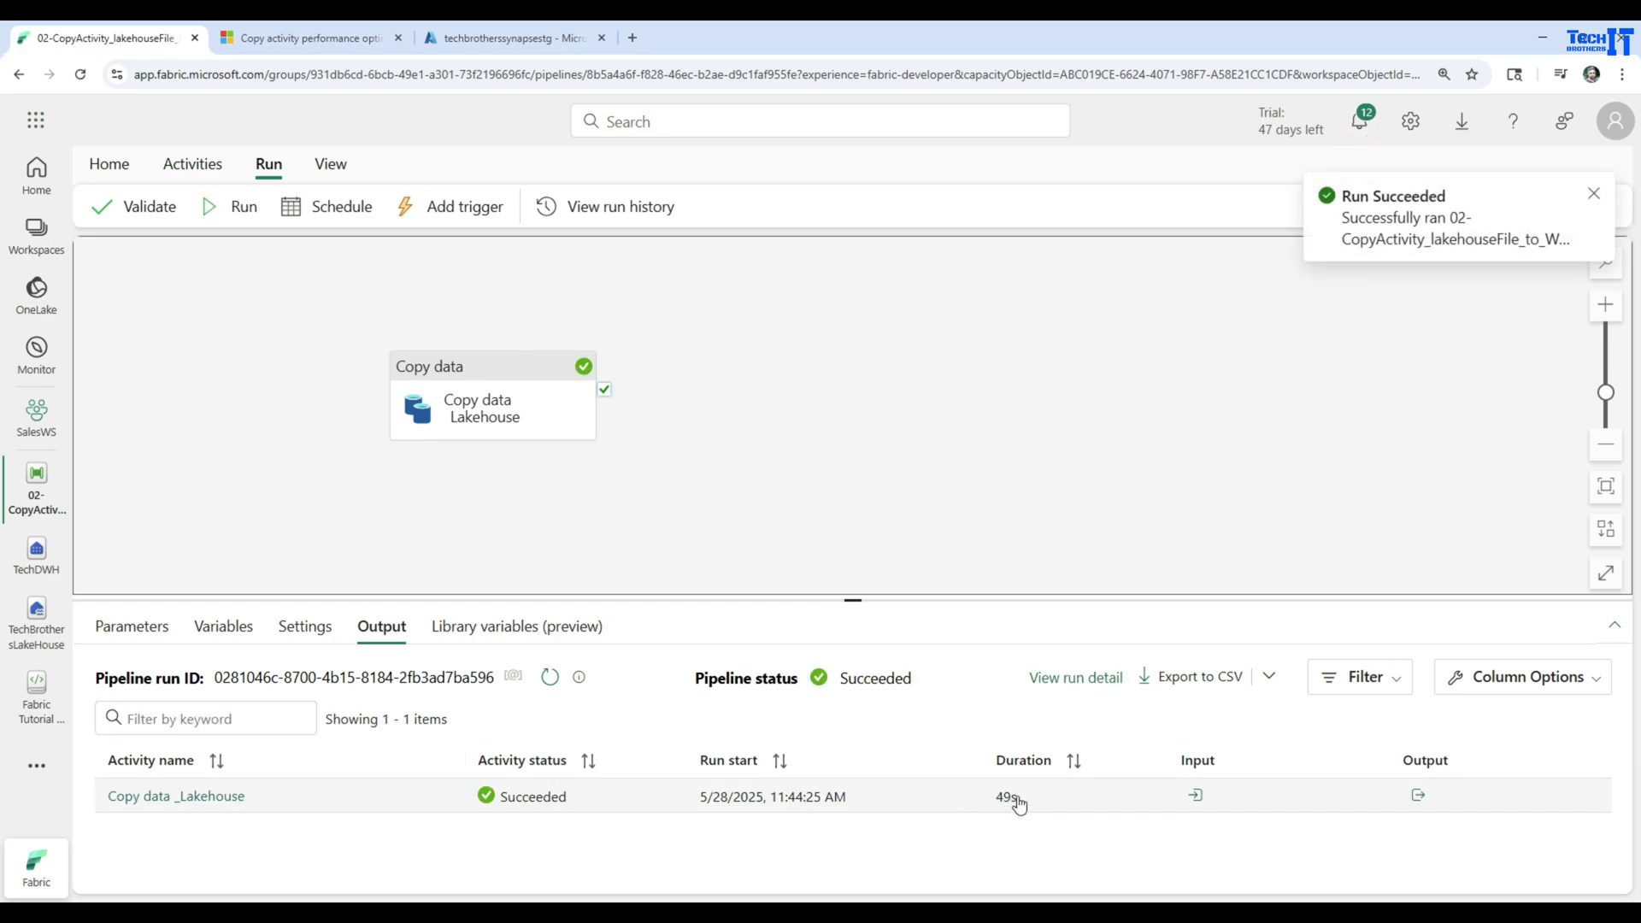
{"action": "left_click", "coordinate": [1195, 795]}
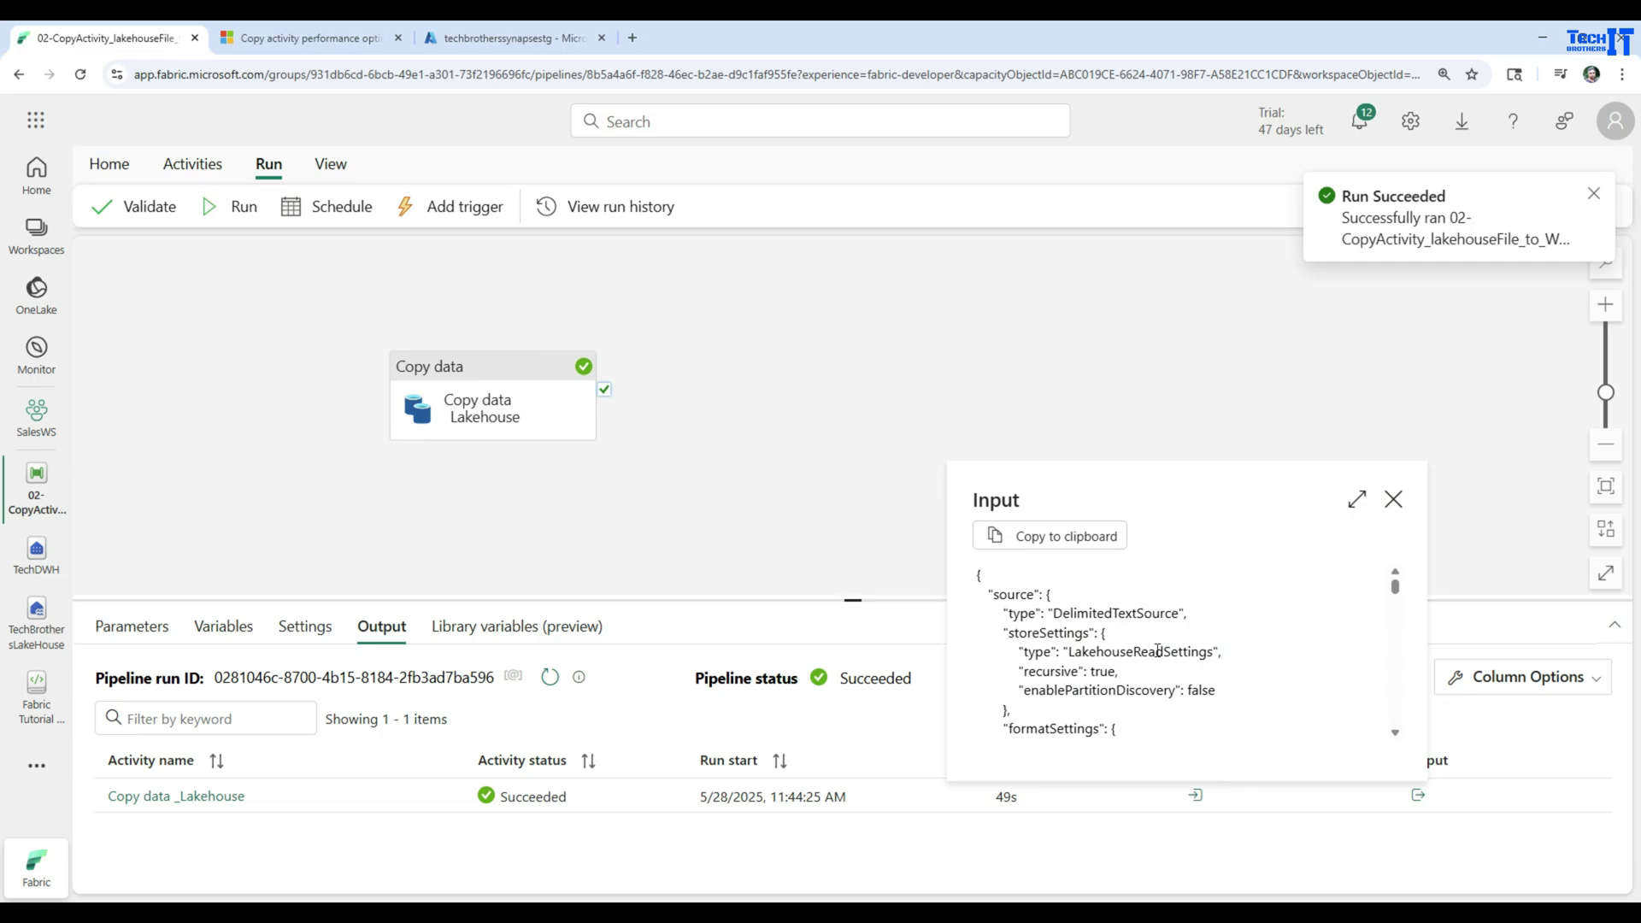
{"action": "scroll", "coordinate": [1158, 651], "scroll_direction": "down", "scroll_amount": 5}
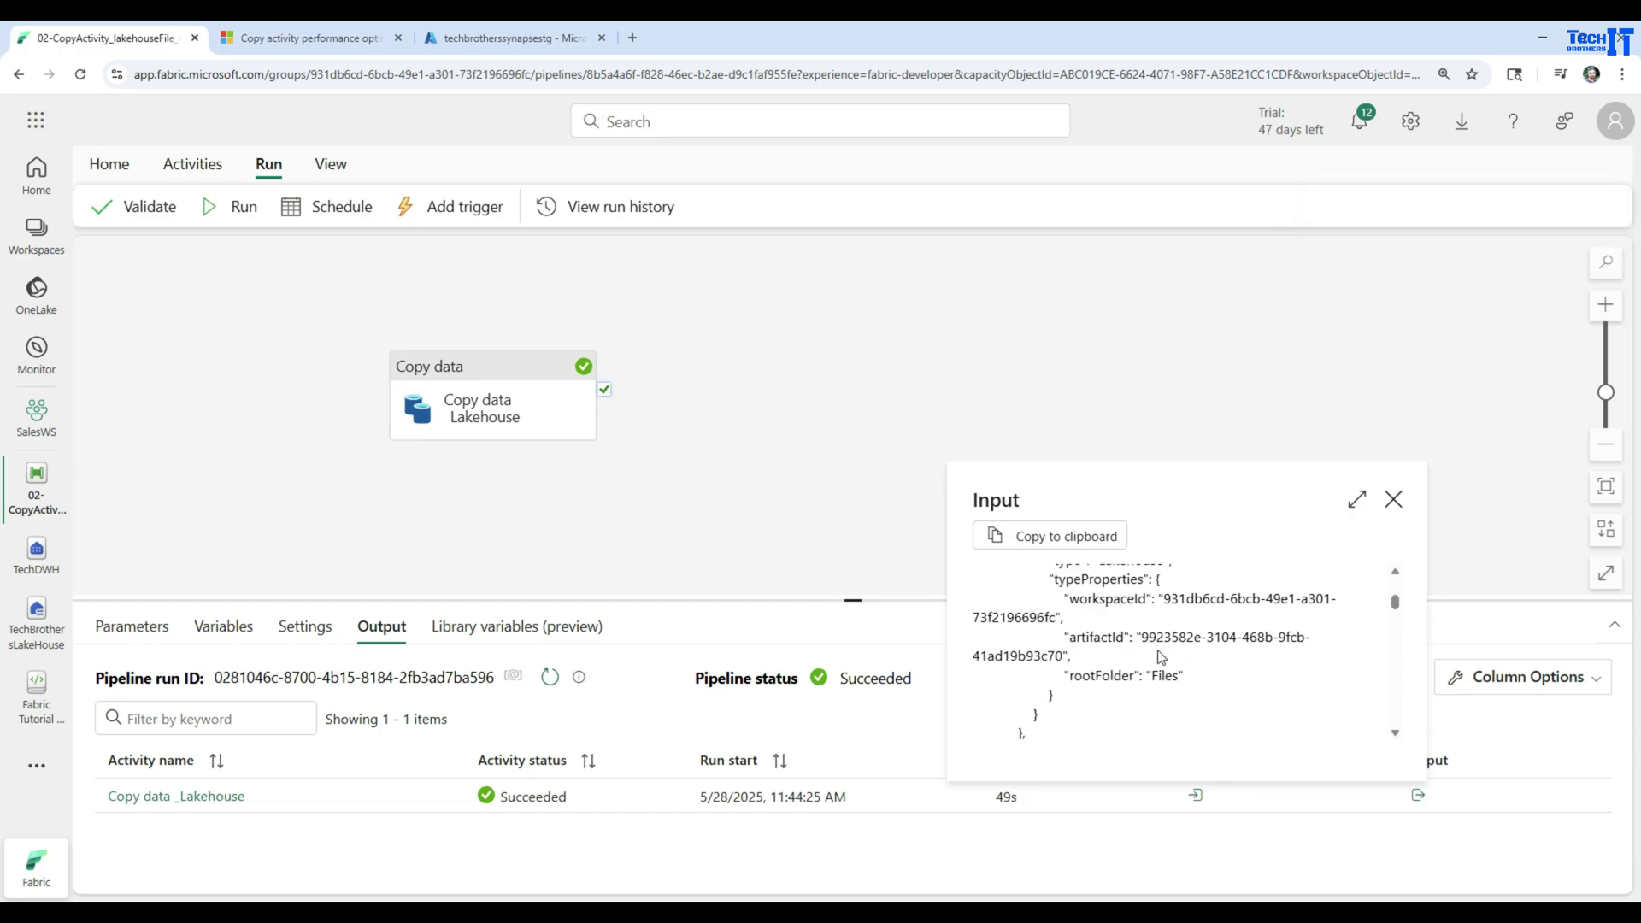
{"action": "scroll", "coordinate": [1160, 657], "scroll_direction": "down", "scroll_amount": 1}
Step: Review the input's rootFolder Files, LakehouseLocation type, sample_customers_dw.csv and Staging path
{"action": "left_click_drag", "start_coordinate": [1198, 593], "coordinate": [1064, 591]}
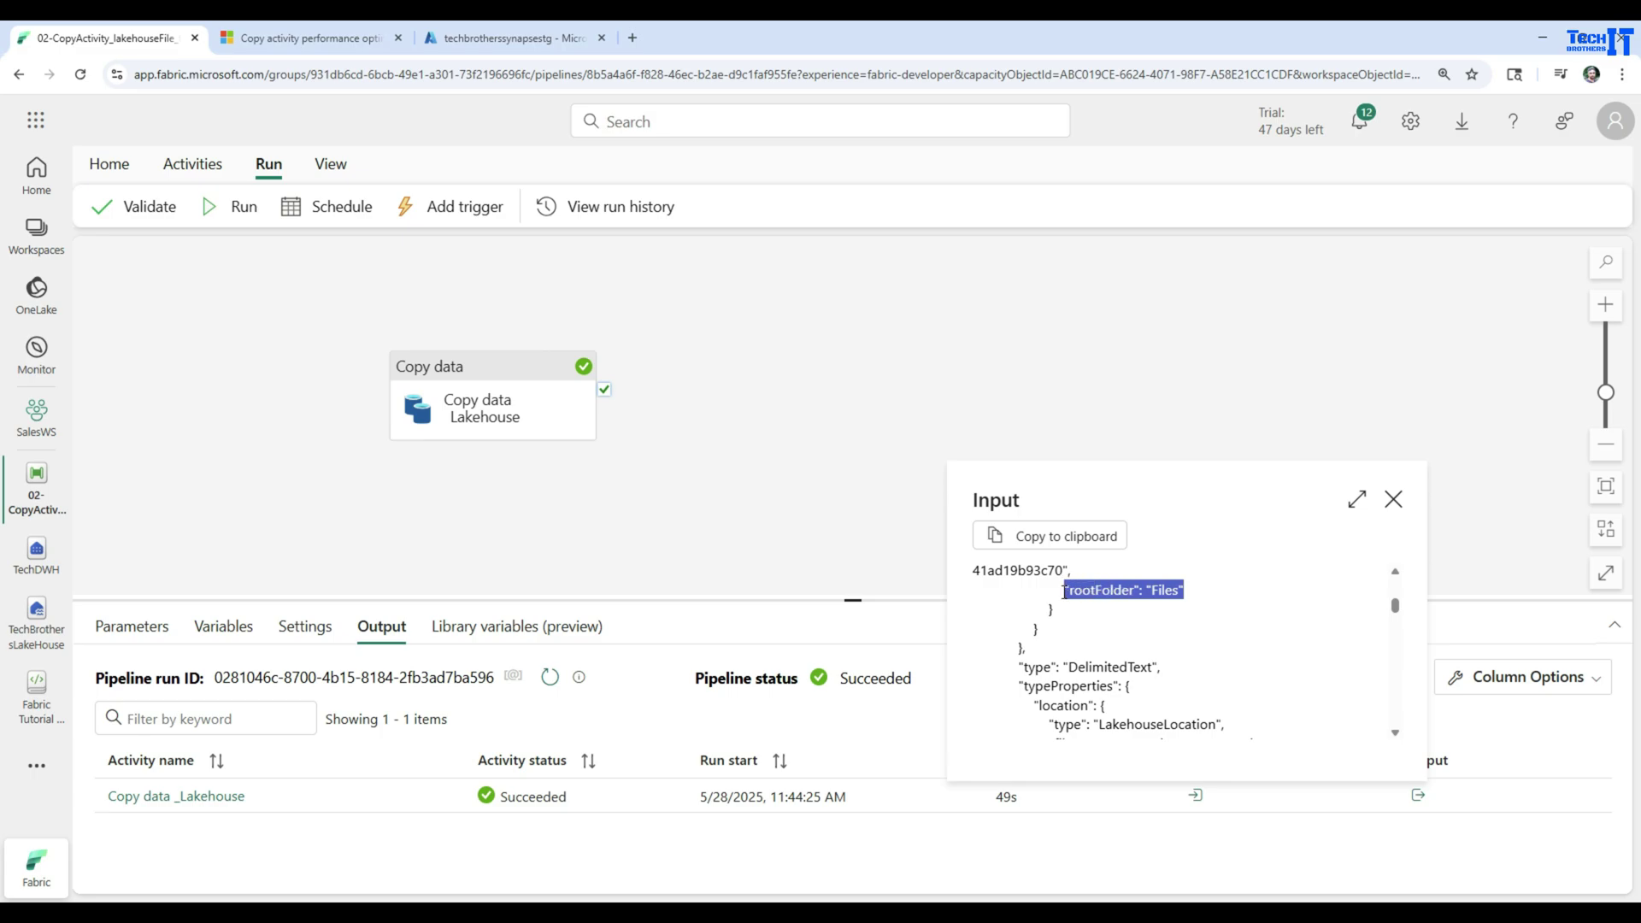
{"action": "scroll", "coordinate": [1168, 657], "scroll_direction": "down", "scroll_amount": 1}
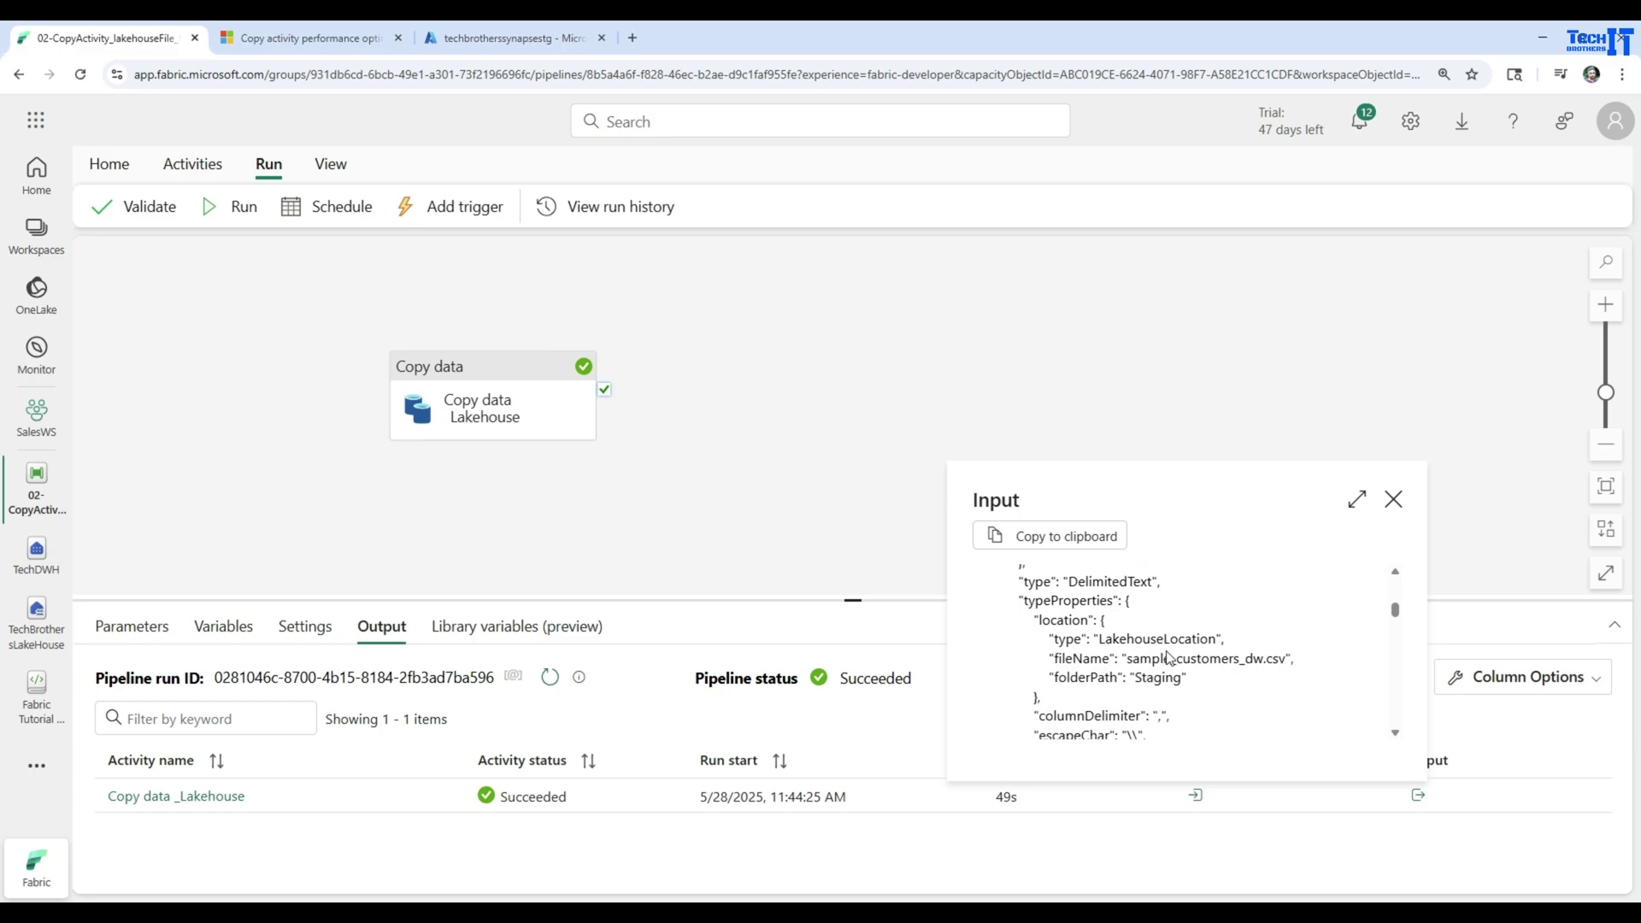
{"action": "left_click_drag", "start_coordinate": [1248, 639], "coordinate": [1093, 639]}
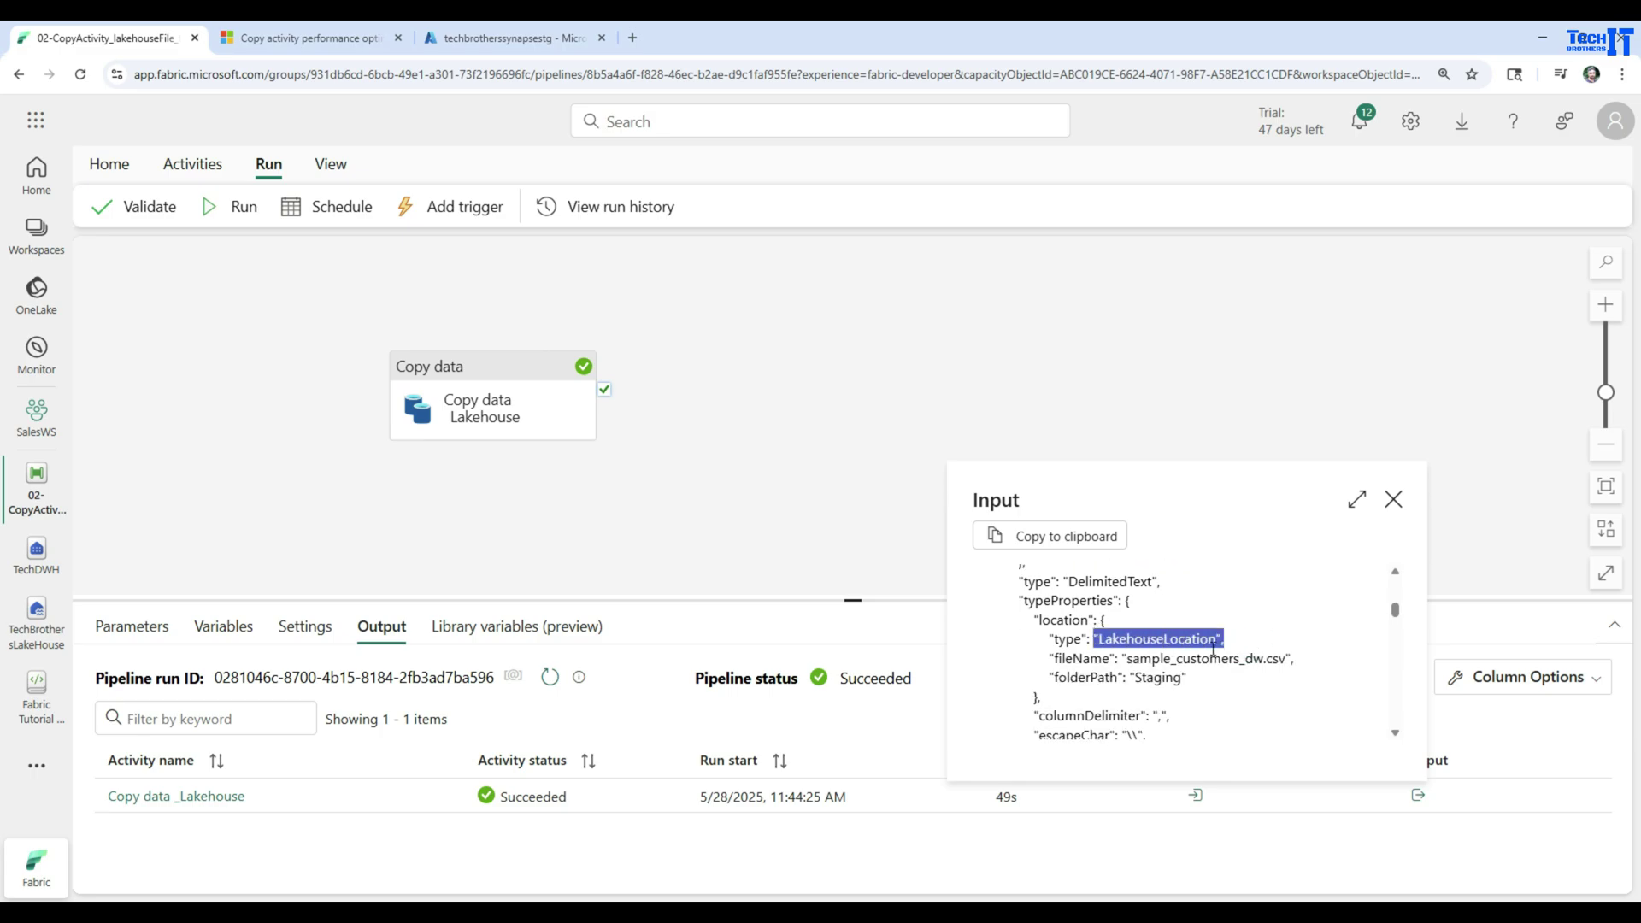
{"action": "left_click_drag", "start_coordinate": [1285, 659], "coordinate": [1134, 659]}
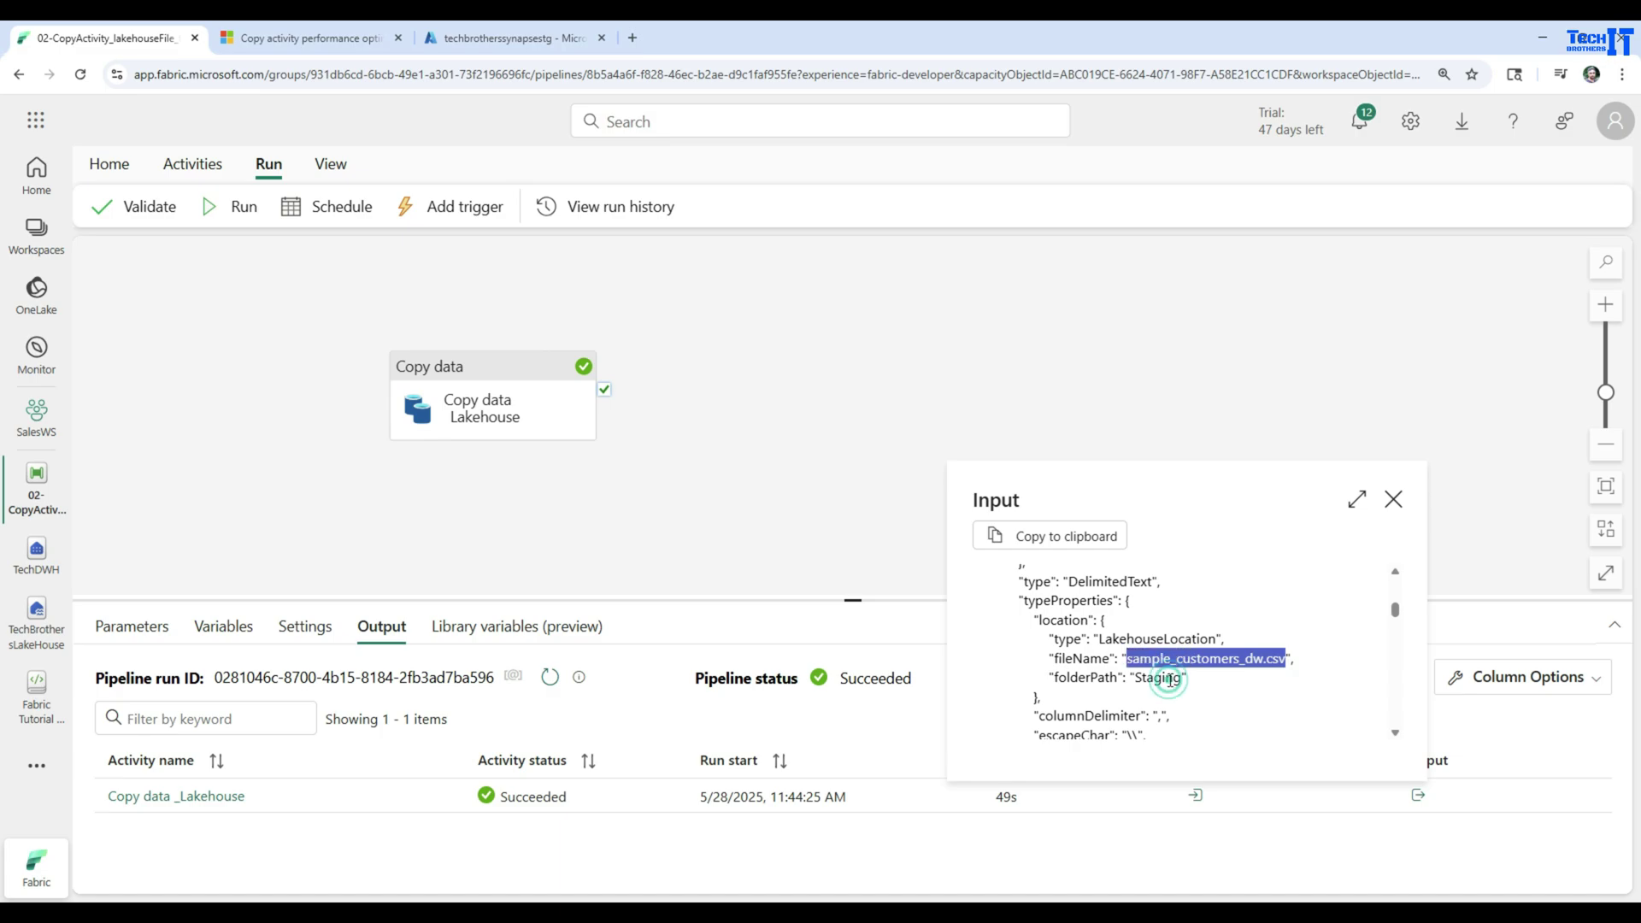
{"action": "double_click", "coordinate": [1162, 677]}
{"action": "scroll", "coordinate": [1187, 675], "scroll_direction": "down", "scroll_amount": 2}
{"action": "scroll", "coordinate": [1192, 669], "scroll_direction": "down", "scroll_amount": 1}
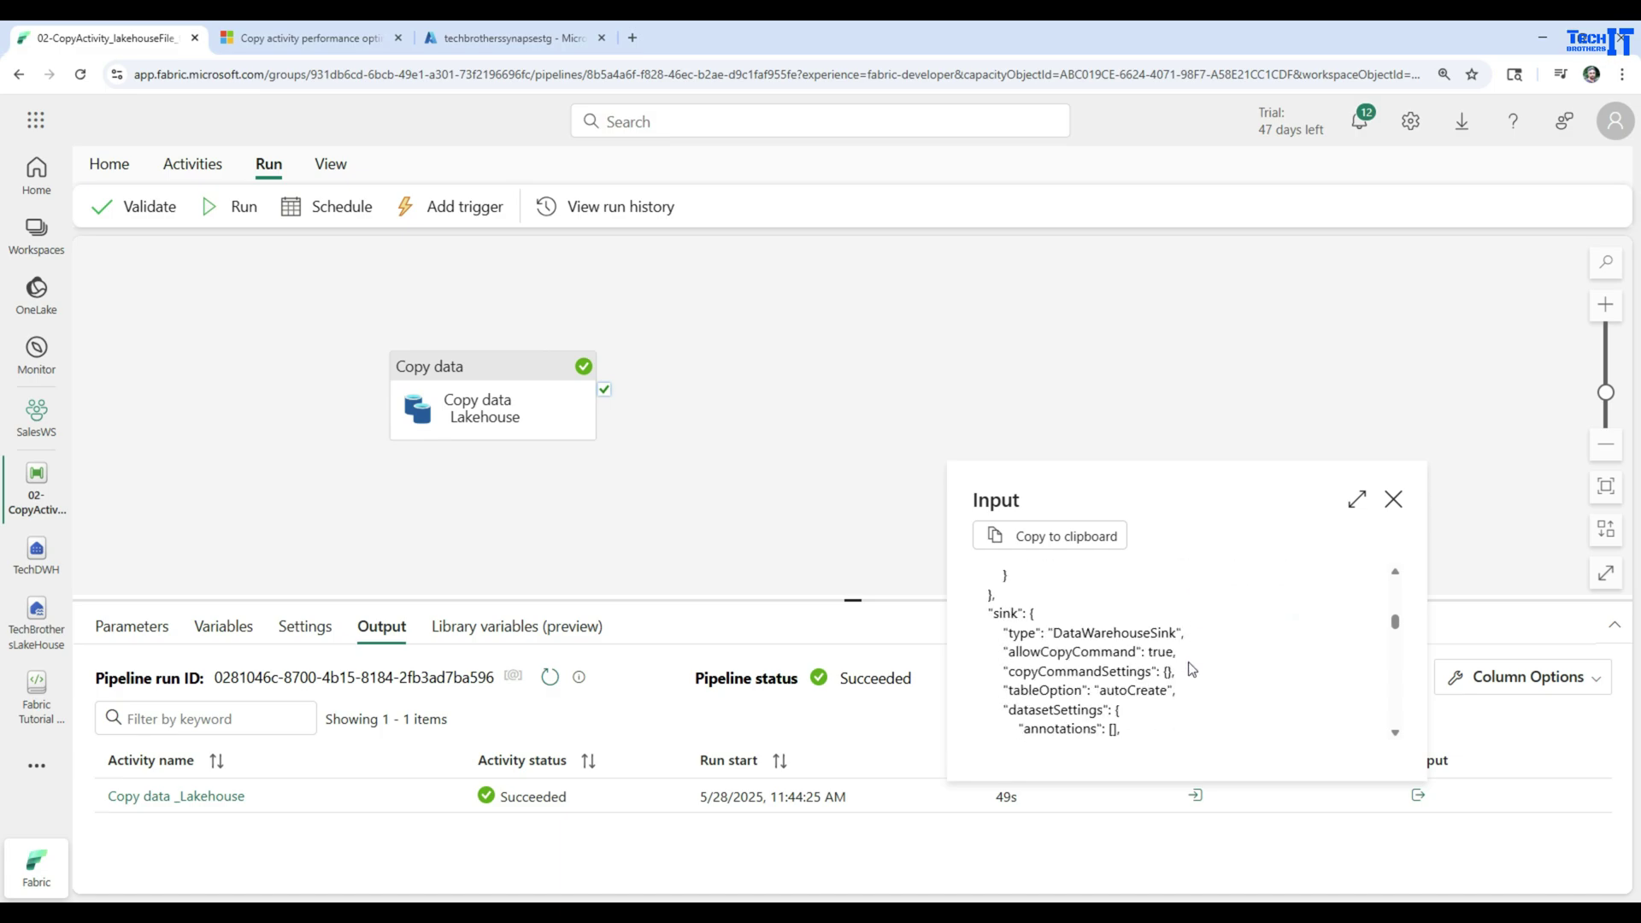
{"action": "left_click", "coordinate": [1393, 501]}
{"action": "left_click", "coordinate": [1418, 795]}
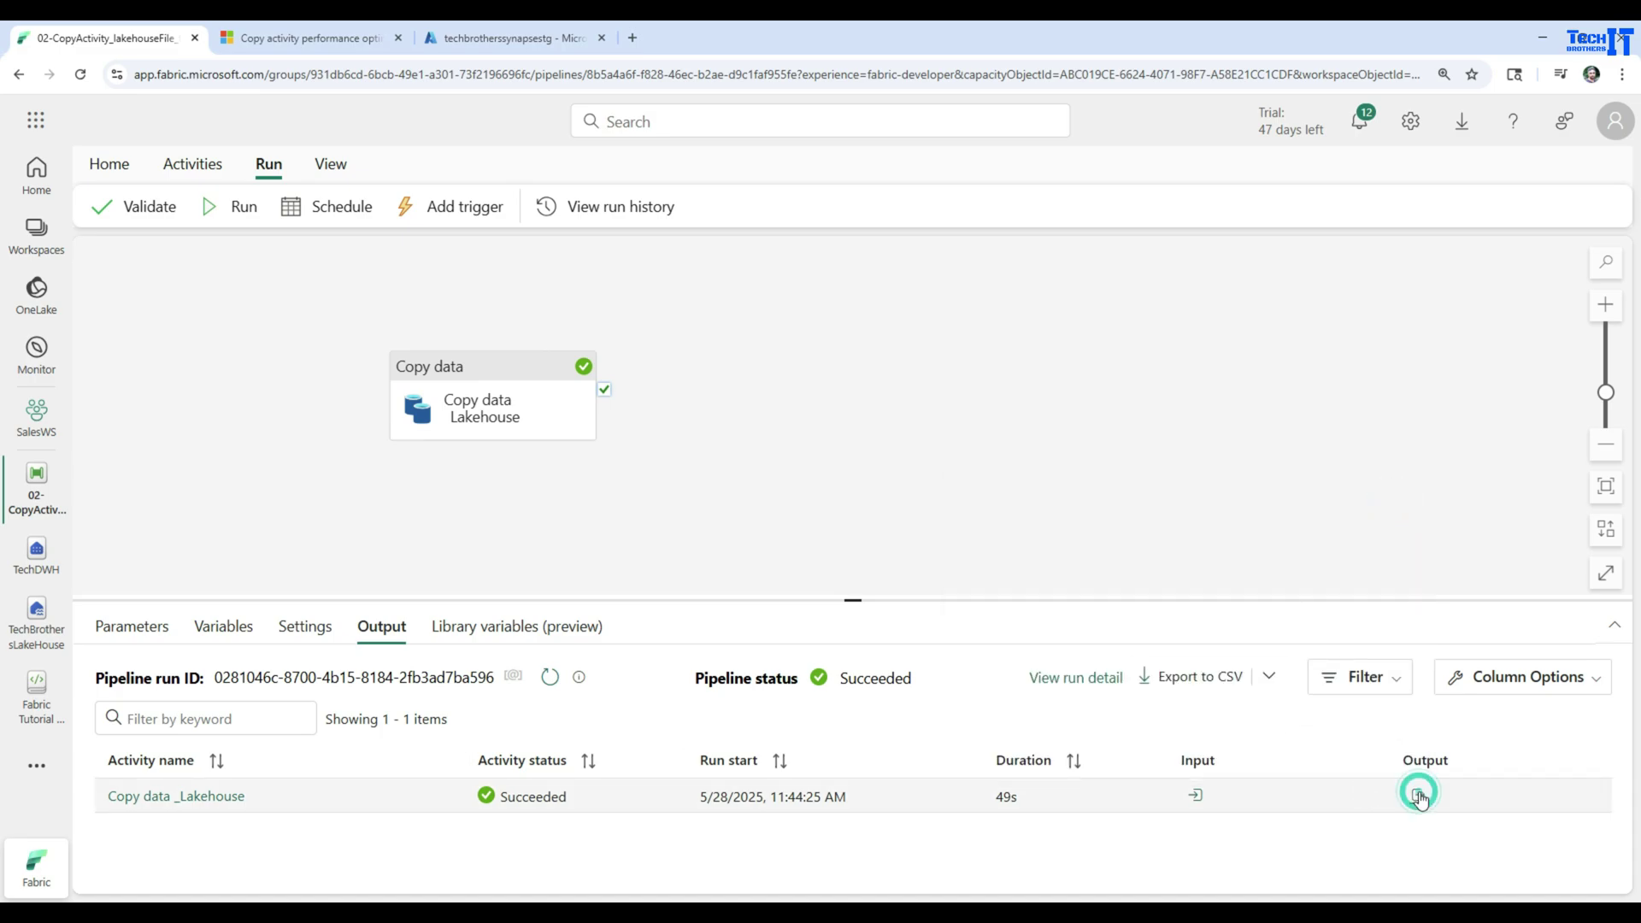
{"action": "scroll", "coordinate": [1374, 651], "scroll_direction": "down", "scroll_amount": 5}
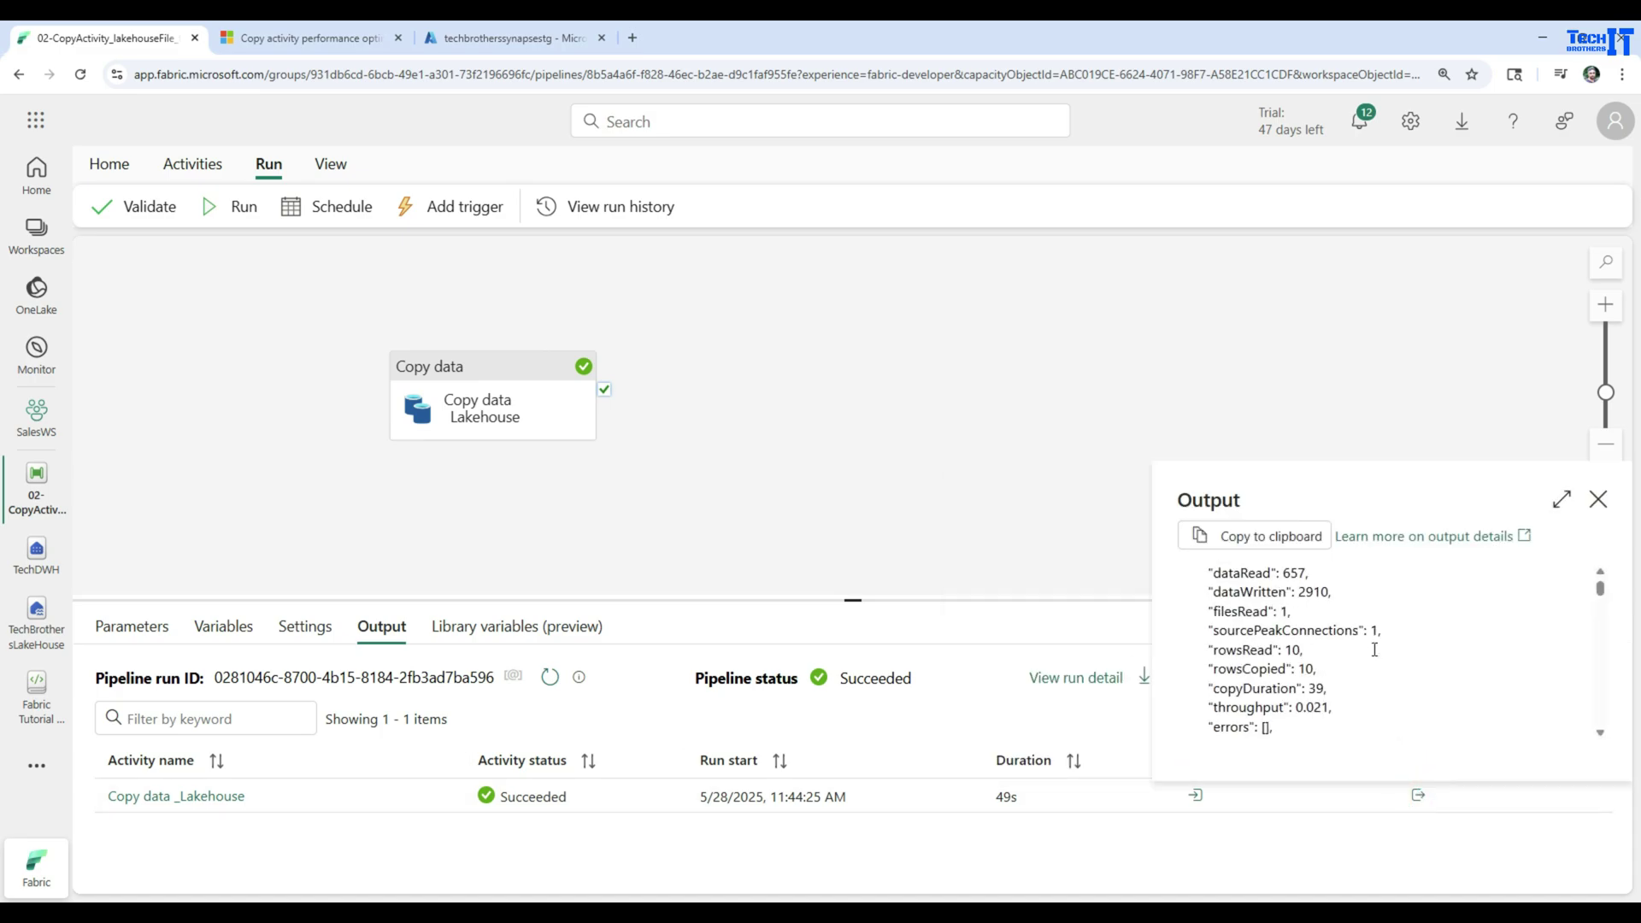
{"action": "scroll", "coordinate": [1374, 650], "scroll_direction": "down", "scroll_amount": 1}
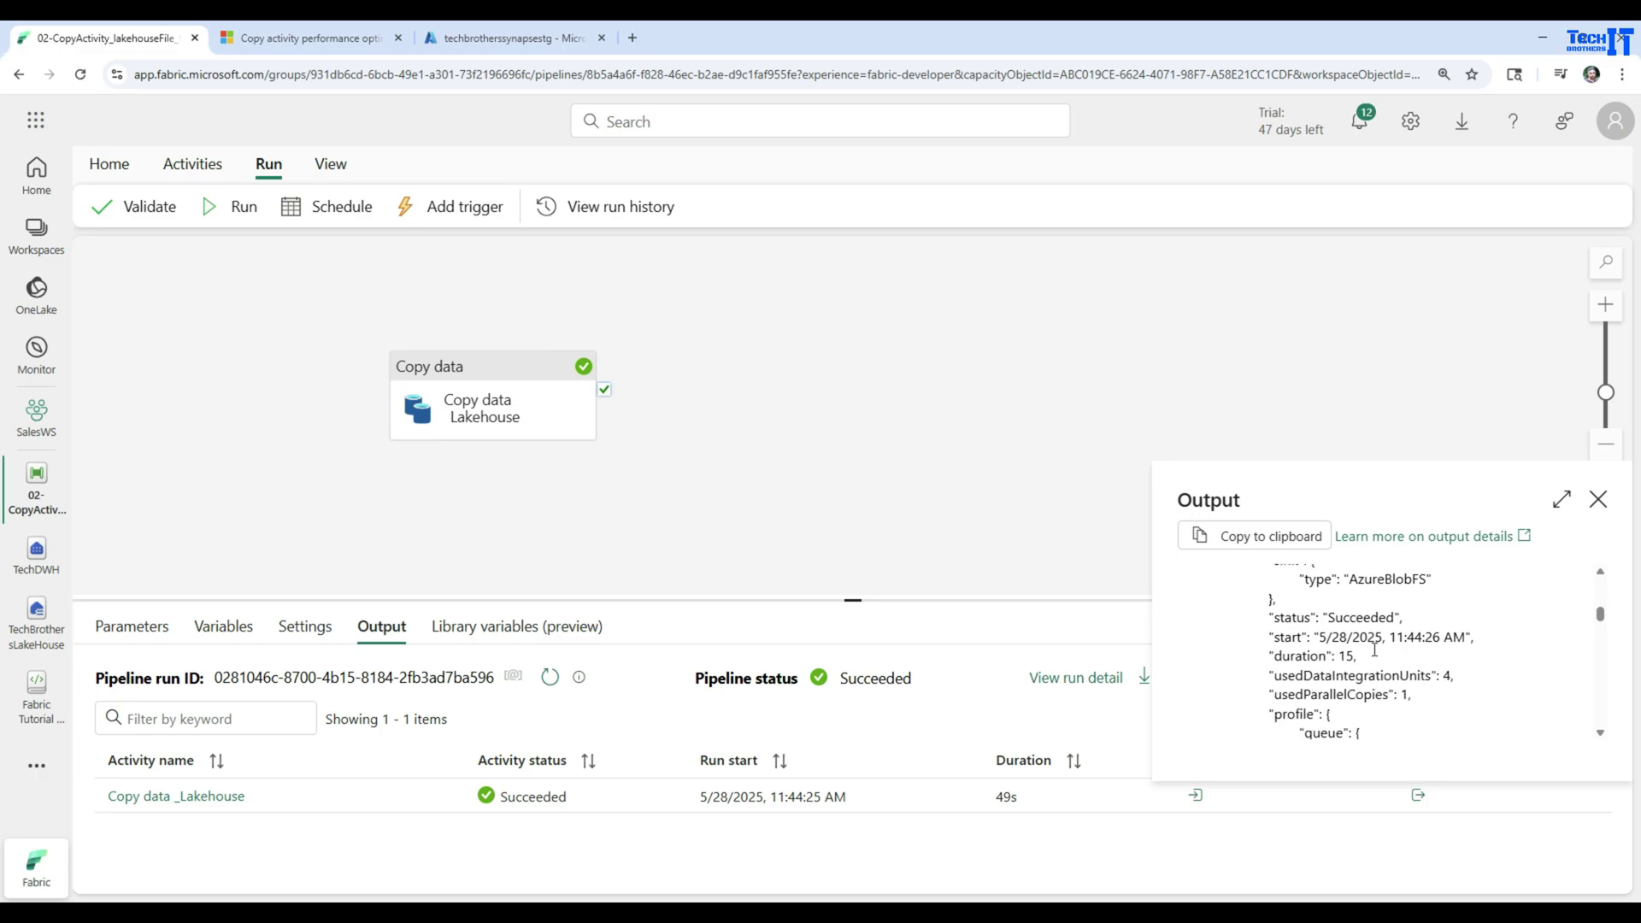
{"action": "scroll", "coordinate": [1374, 650], "scroll_direction": "down", "scroll_amount": 2}
{"action": "scroll", "coordinate": [1375, 650], "scroll_direction": "down", "scroll_amount": 4}
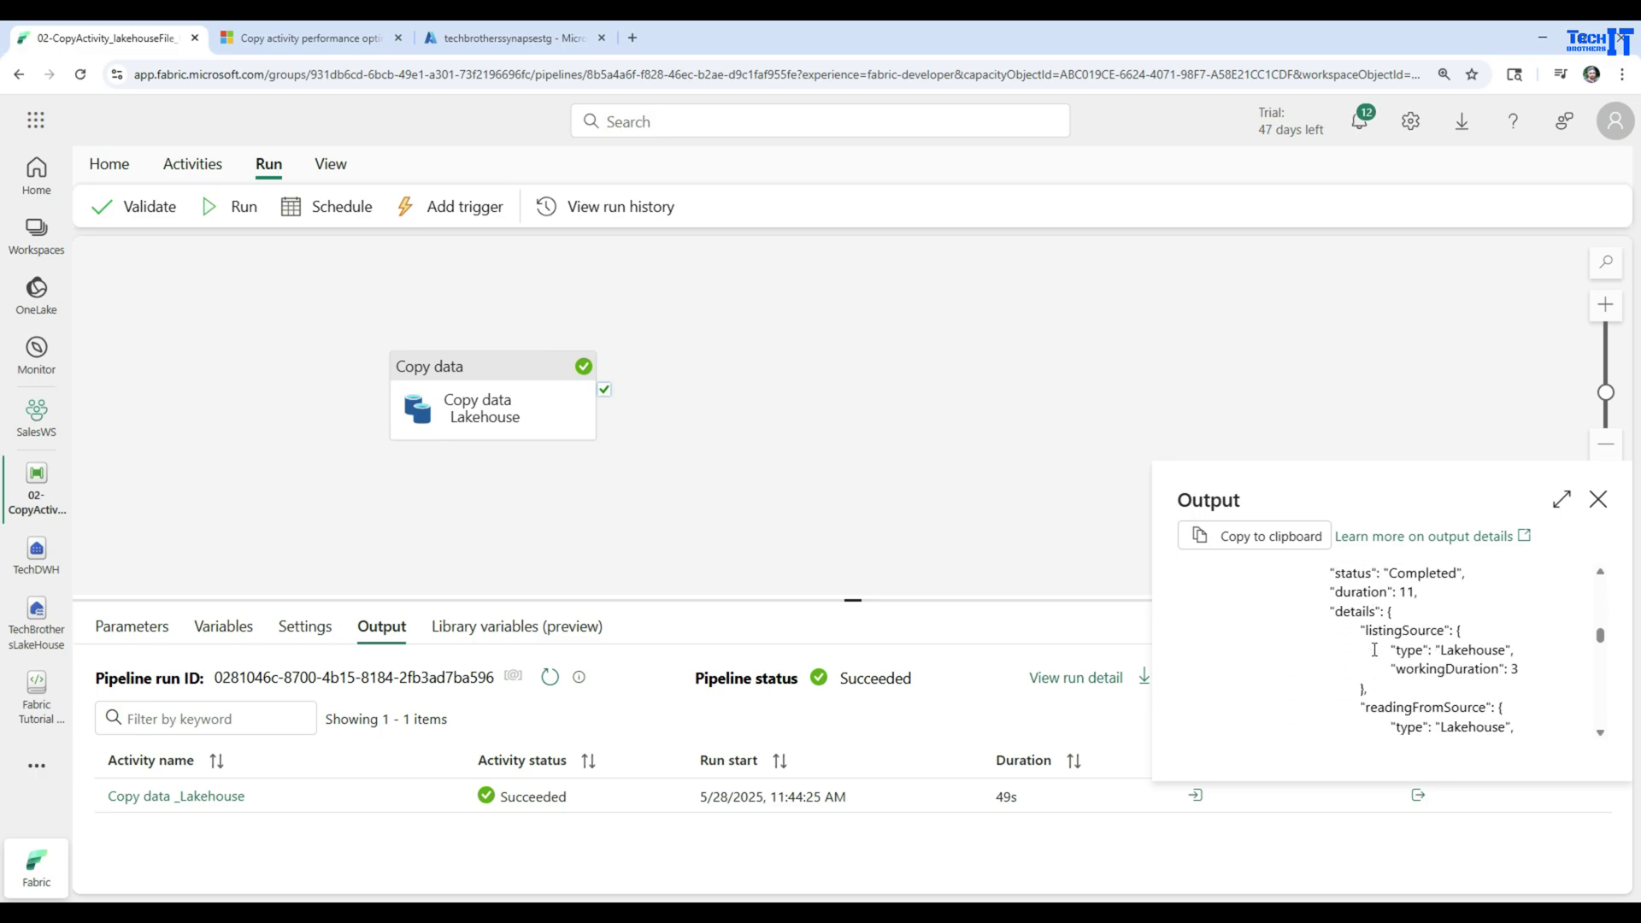
{"action": "left_click", "coordinate": [1612, 501]}
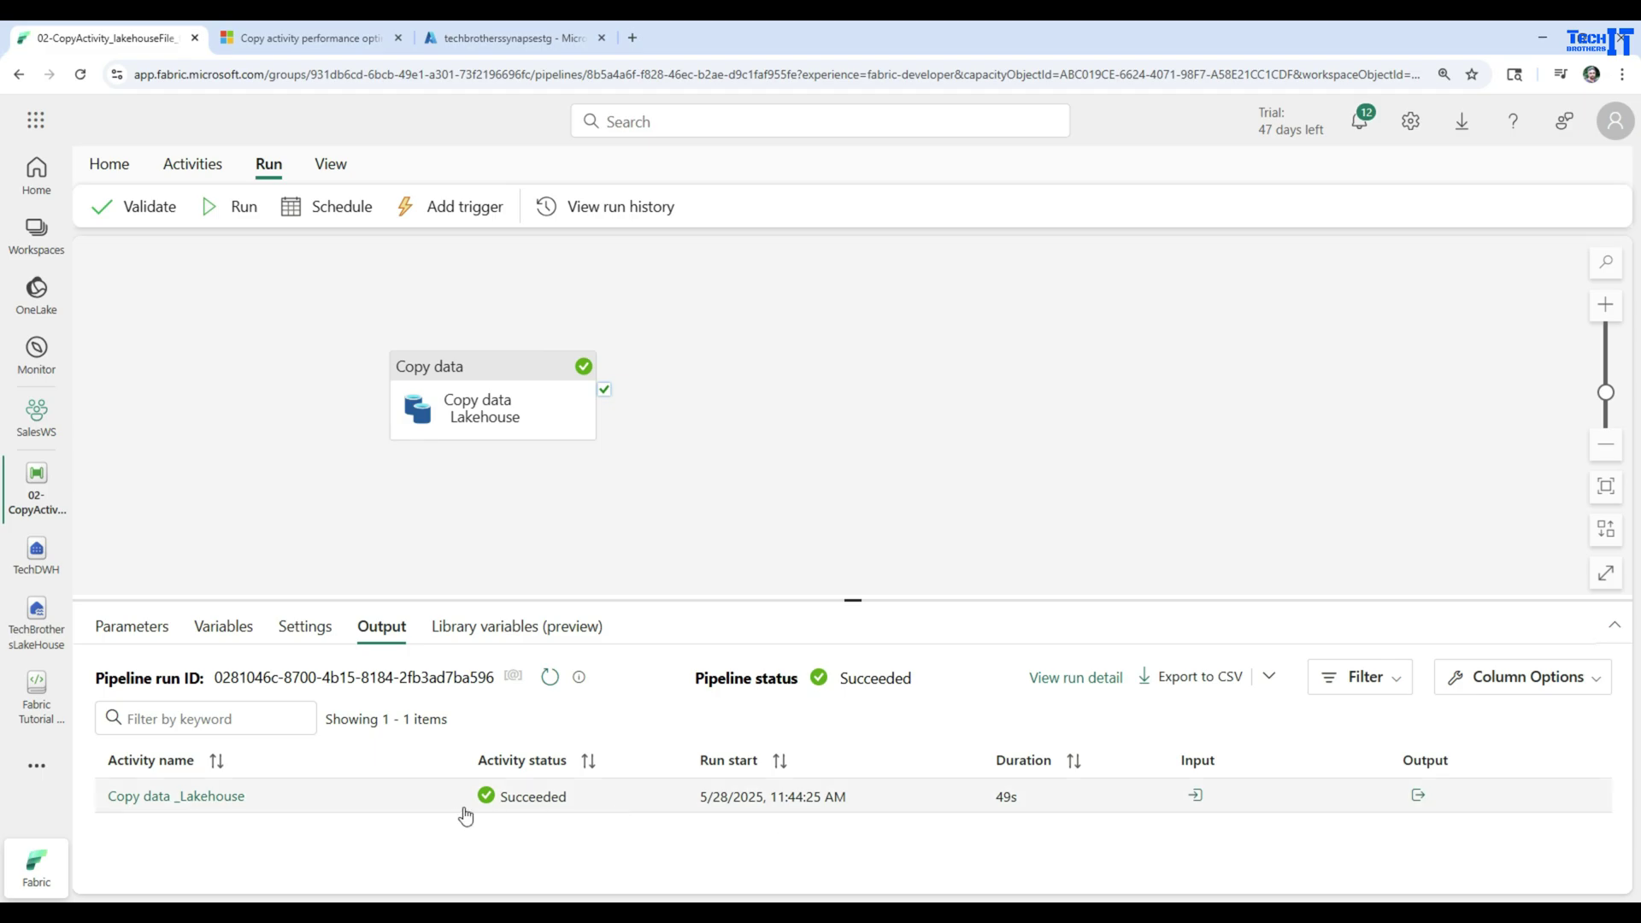
Step: Review the copy run details: Lakehouse source, Staging, Warehouse destination, 10 rows read and written
{"action": "left_click", "coordinate": [135, 801]}
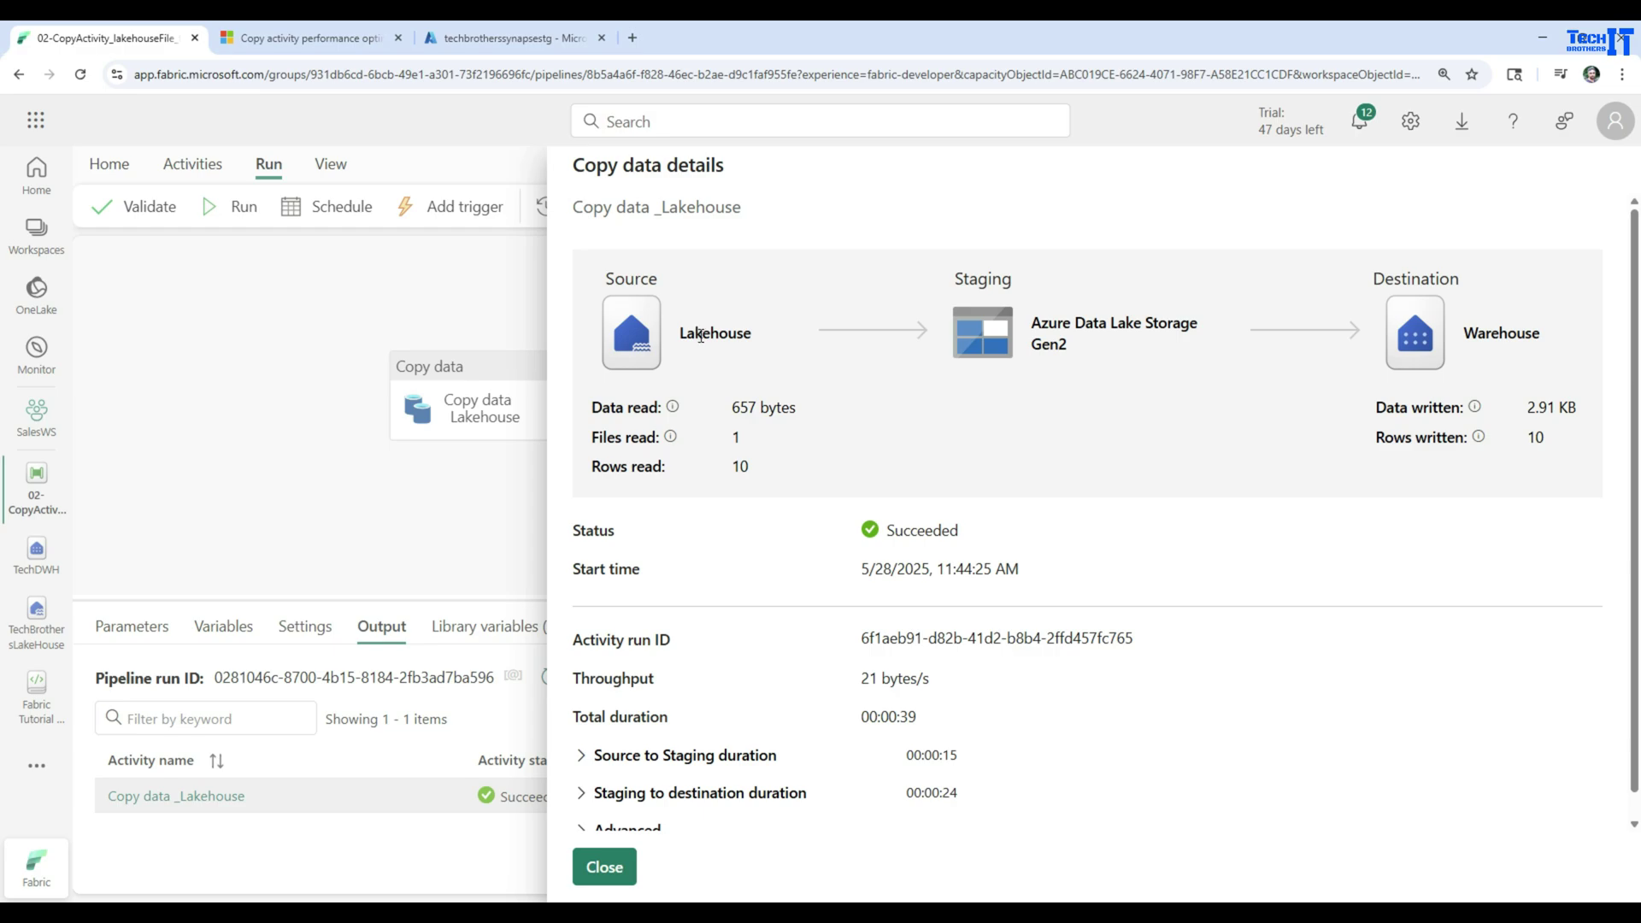
{"action": "left_click_drag", "start_coordinate": [605, 284], "coordinate": [756, 341]}
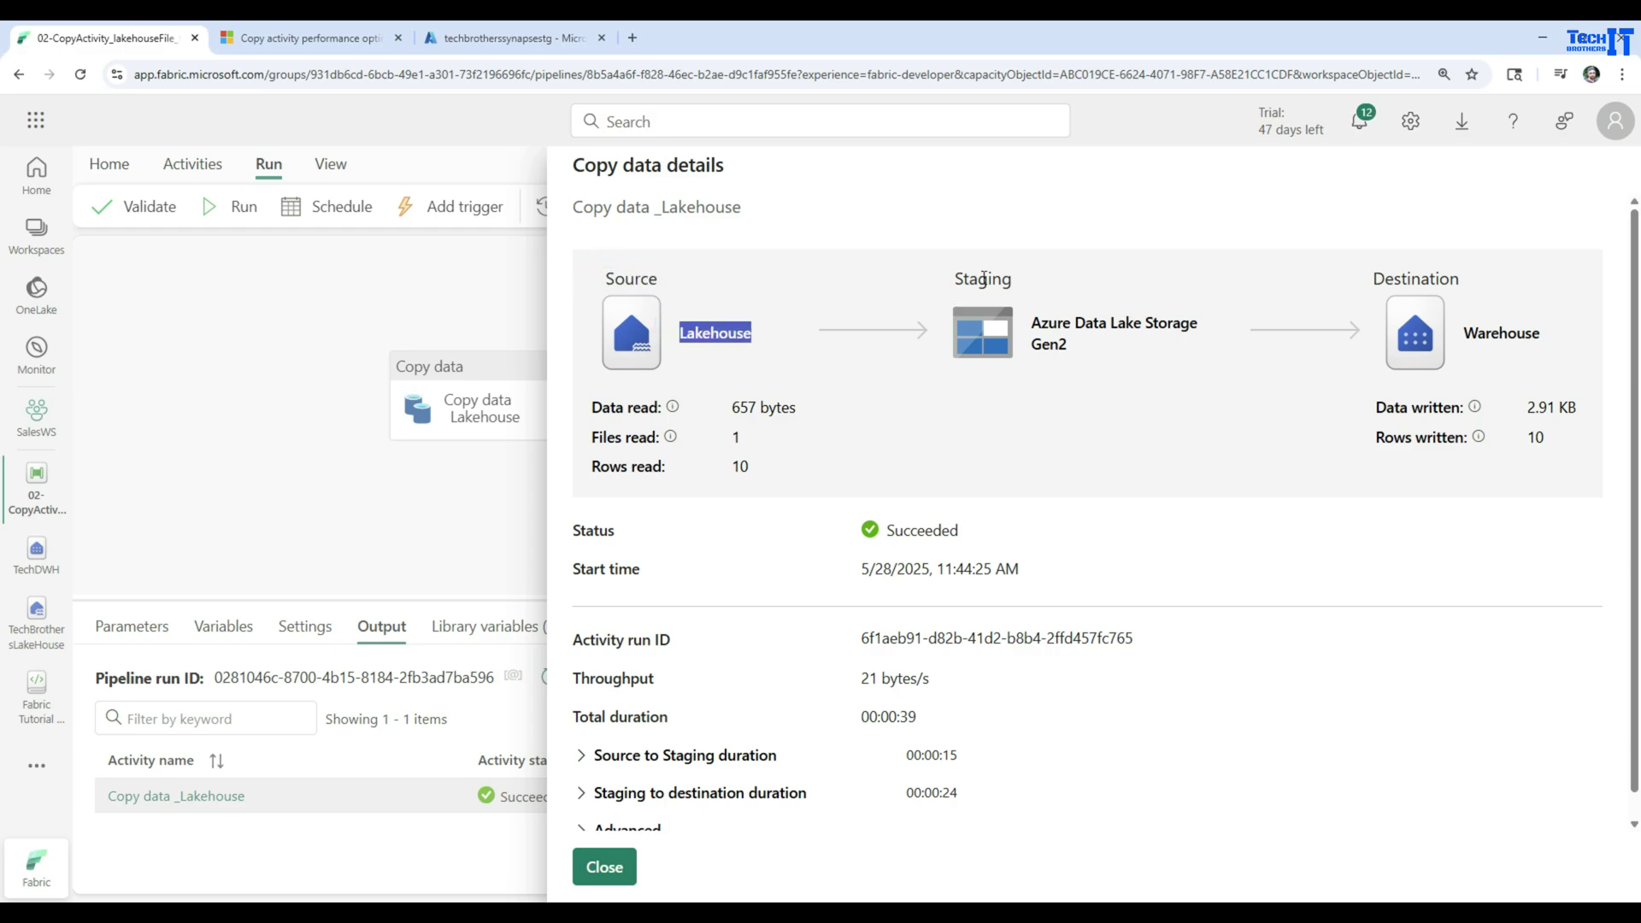
{"action": "left_click_drag", "start_coordinate": [955, 280], "coordinate": [1028, 285]}
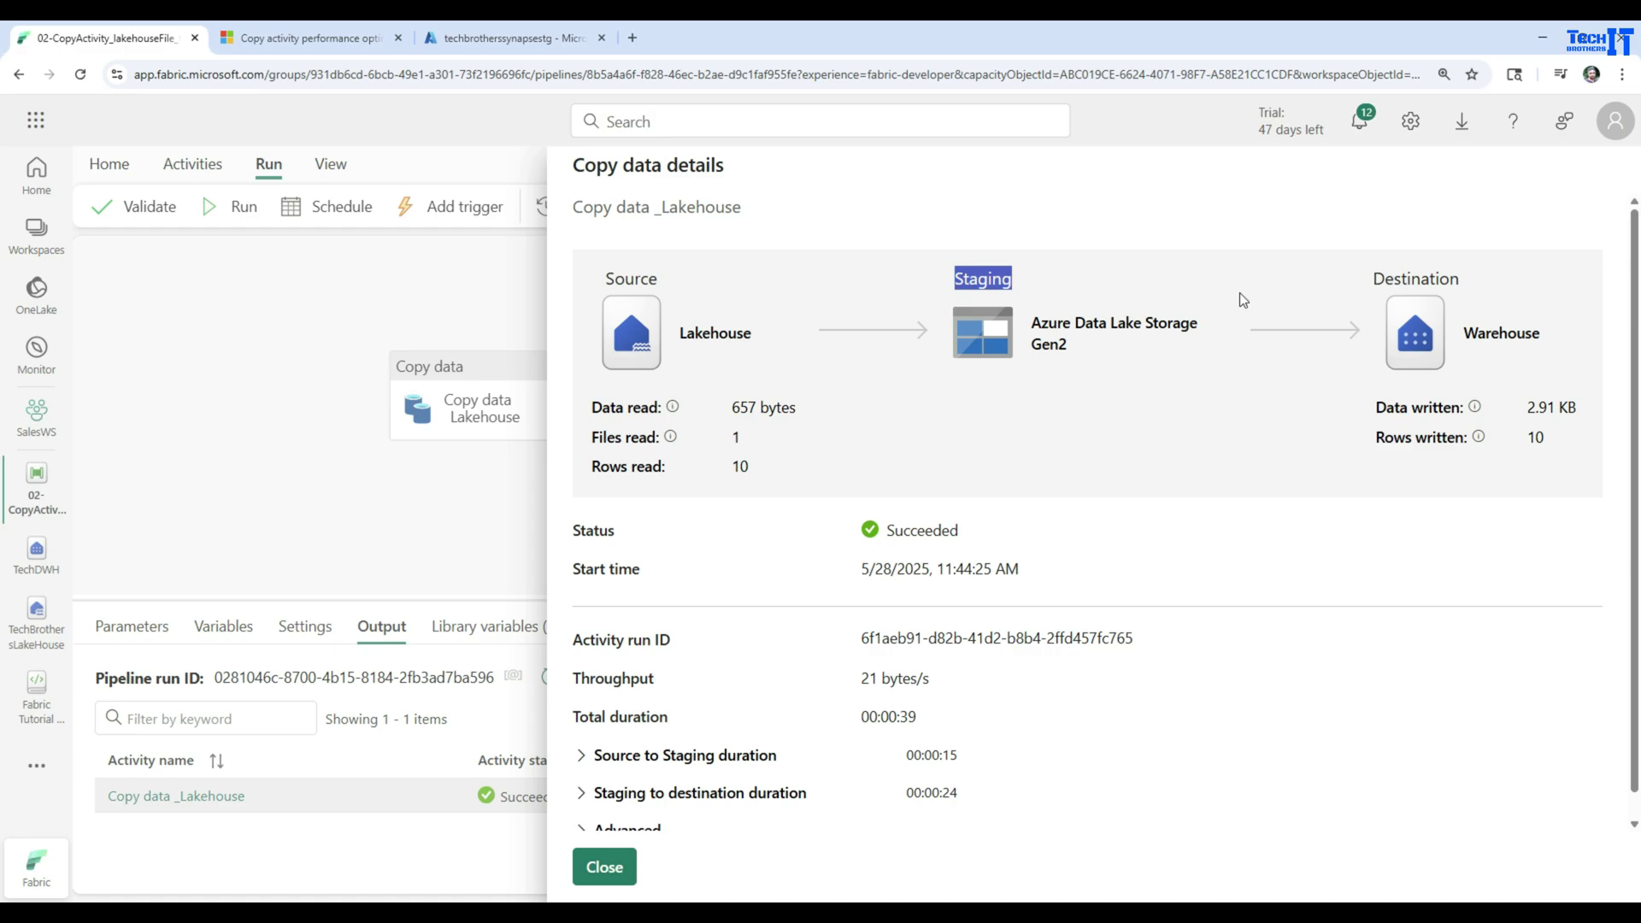
{"action": "left_click_drag", "start_coordinate": [1375, 282], "coordinate": [1470, 283]}
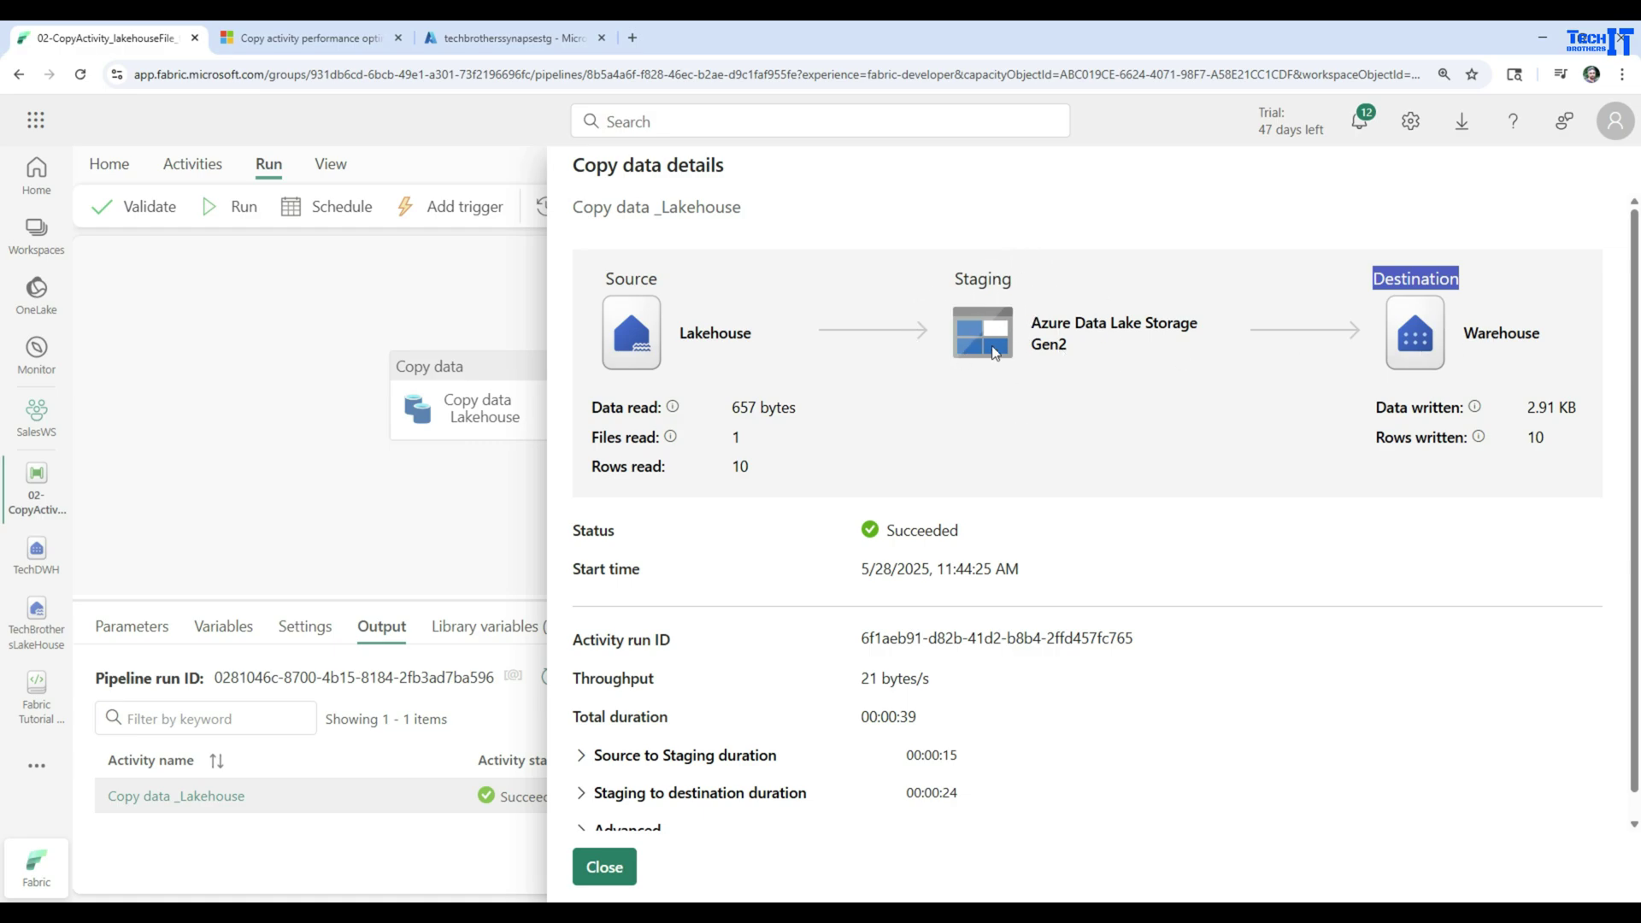
{"action": "scroll", "coordinate": [862, 452], "scroll_direction": "down", "scroll_amount": 1}
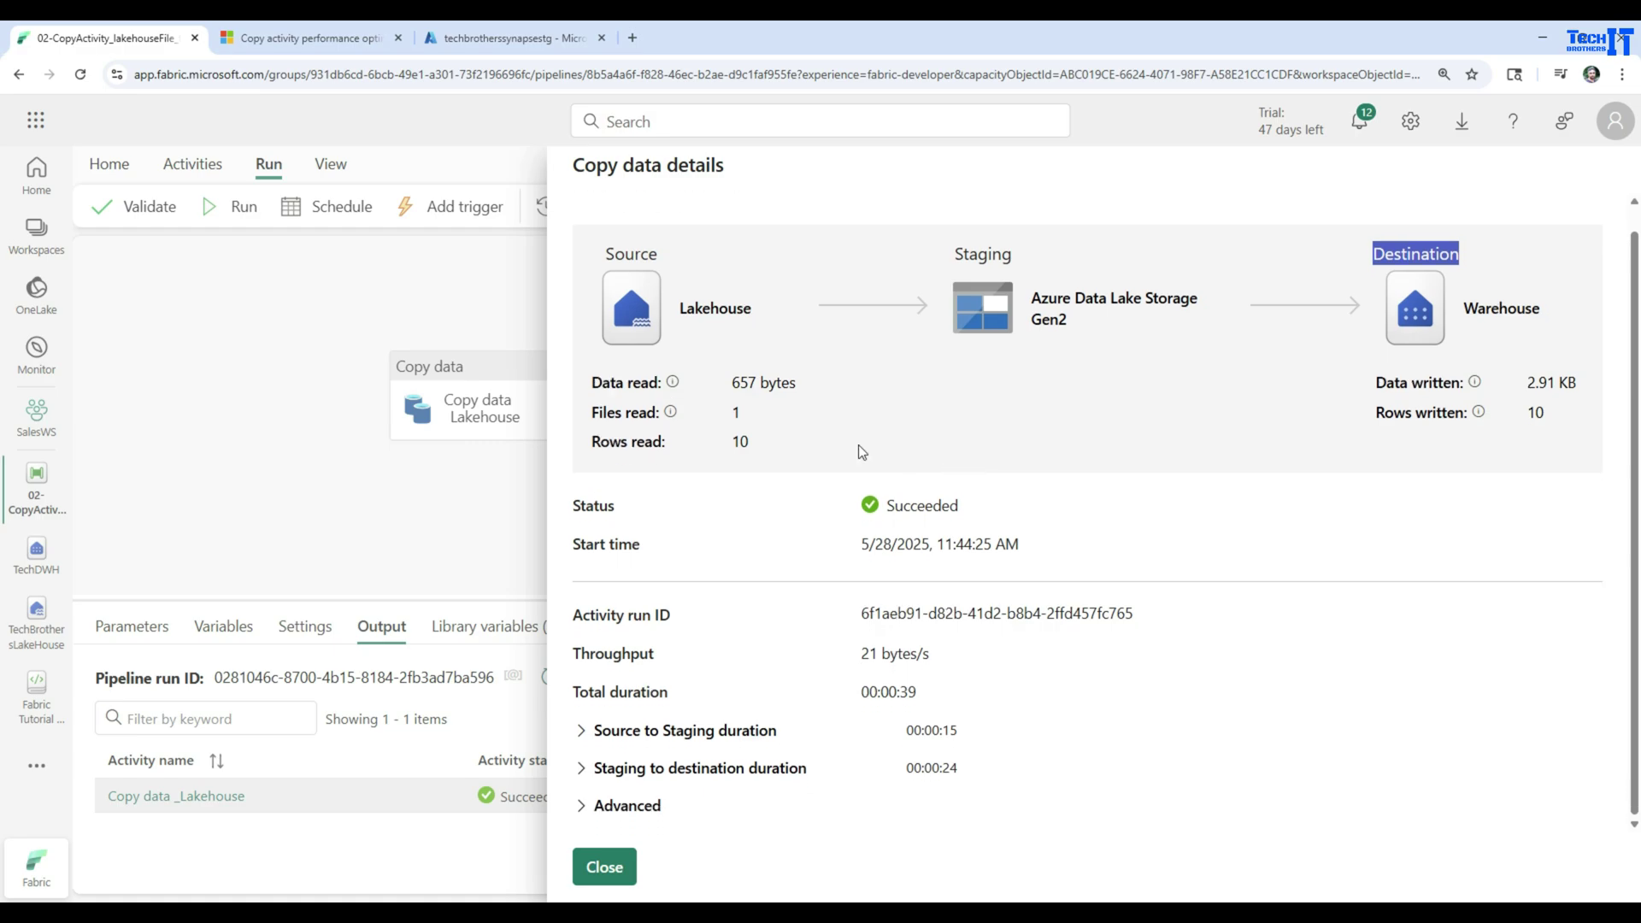
{"action": "mouse_move", "coordinate": [670, 412]}
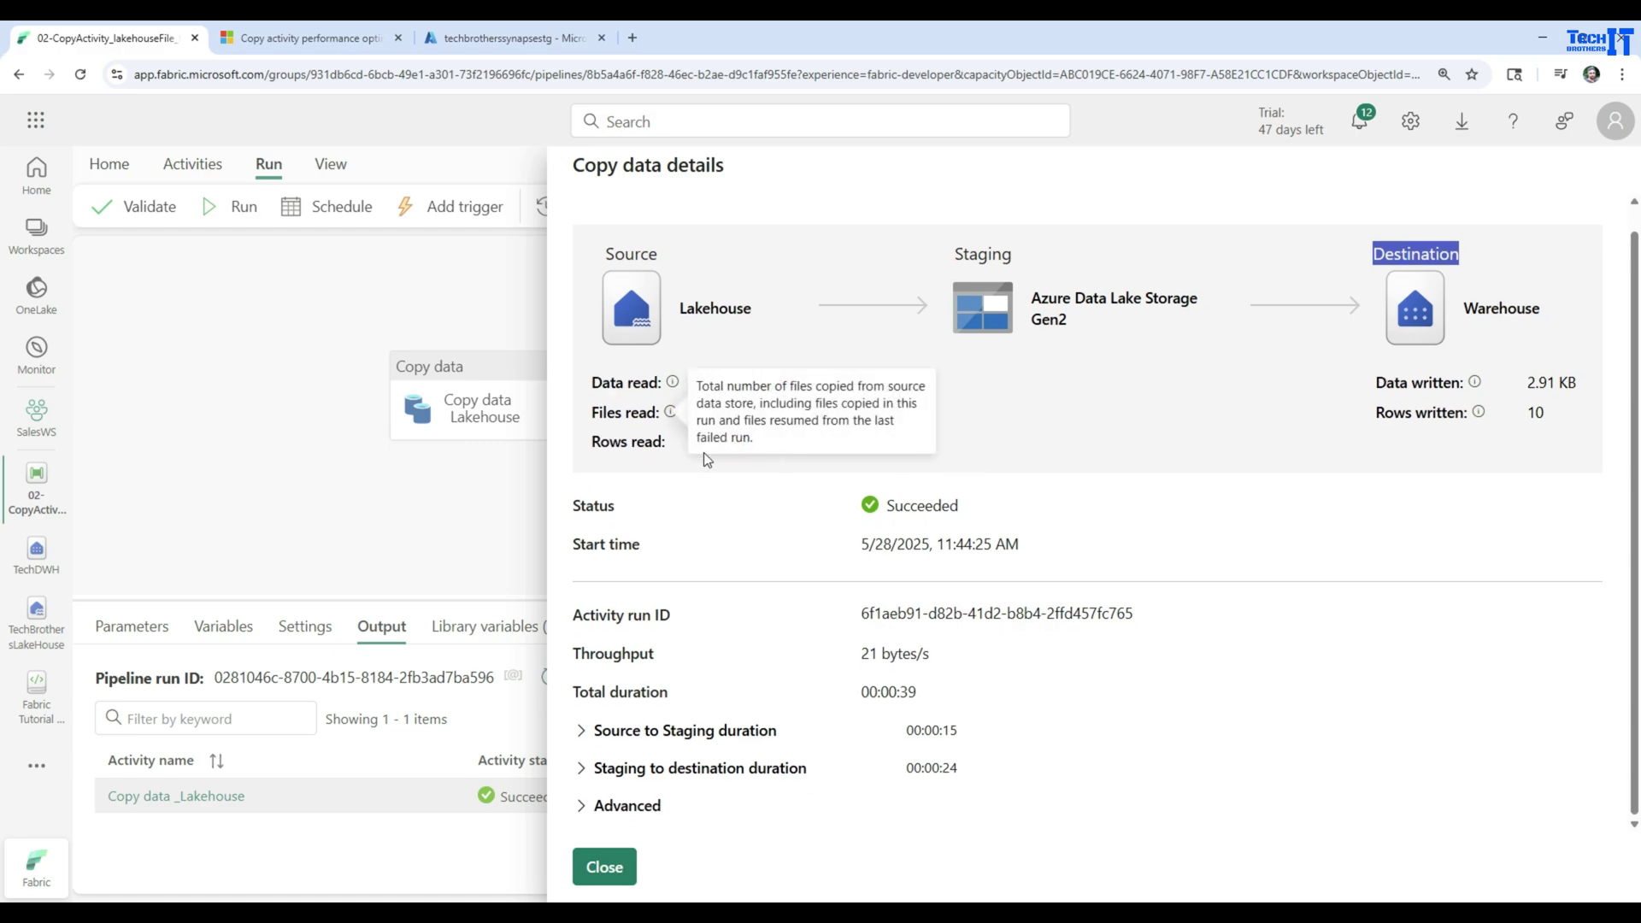
{"action": "double_click", "coordinate": [740, 441]}
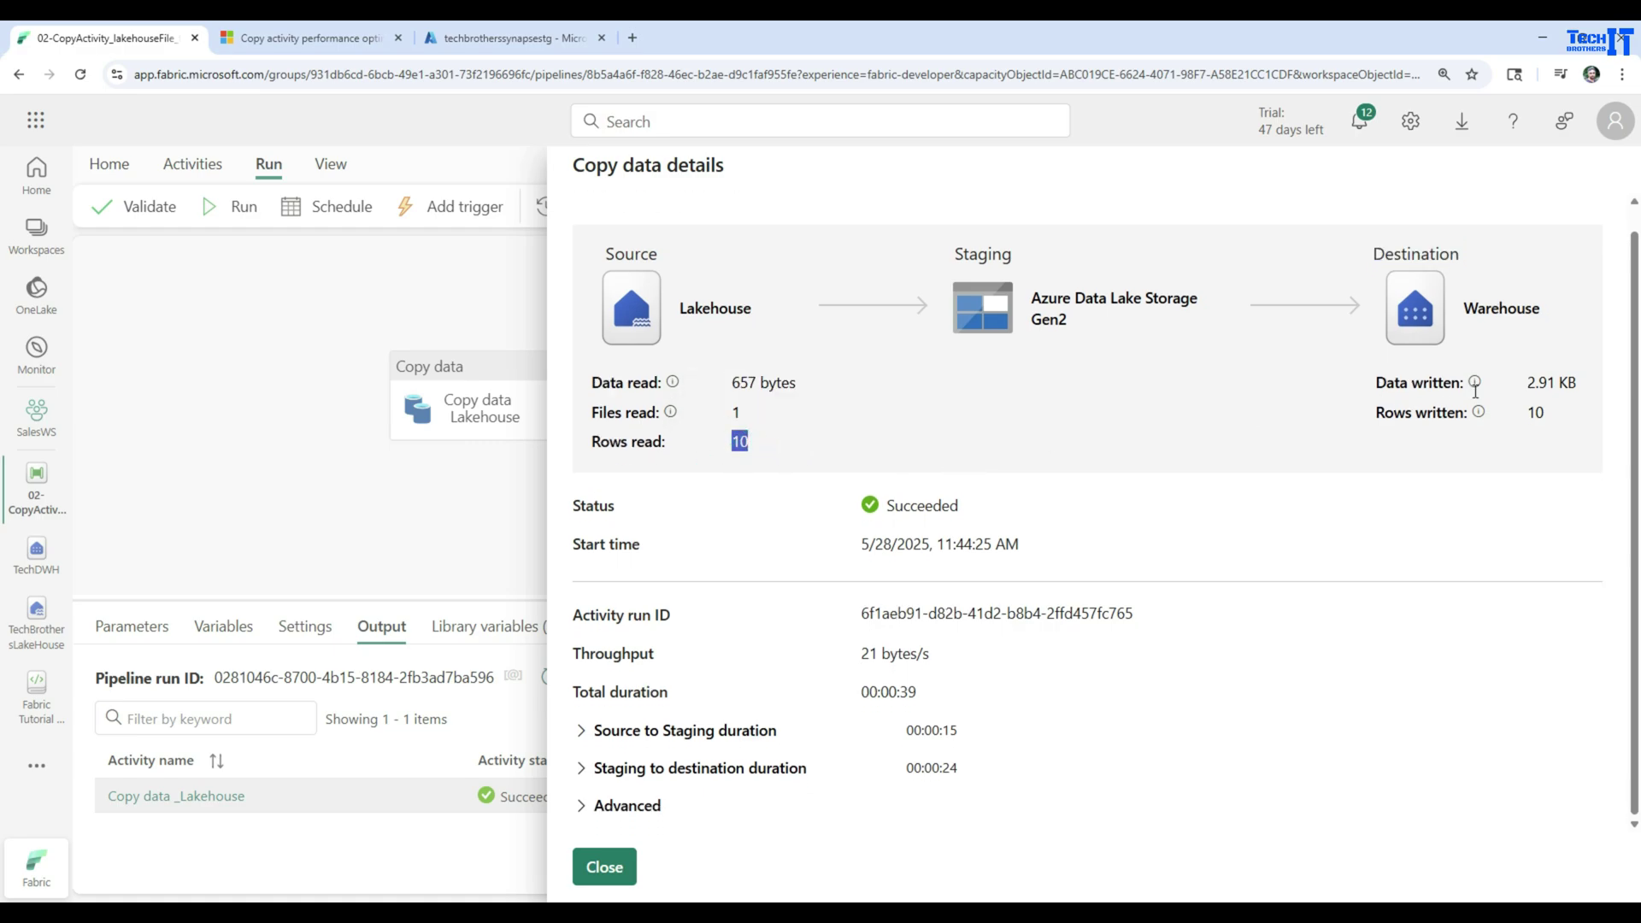
{"action": "left_click_drag", "start_coordinate": [1554, 414], "coordinate": [1370, 421]}
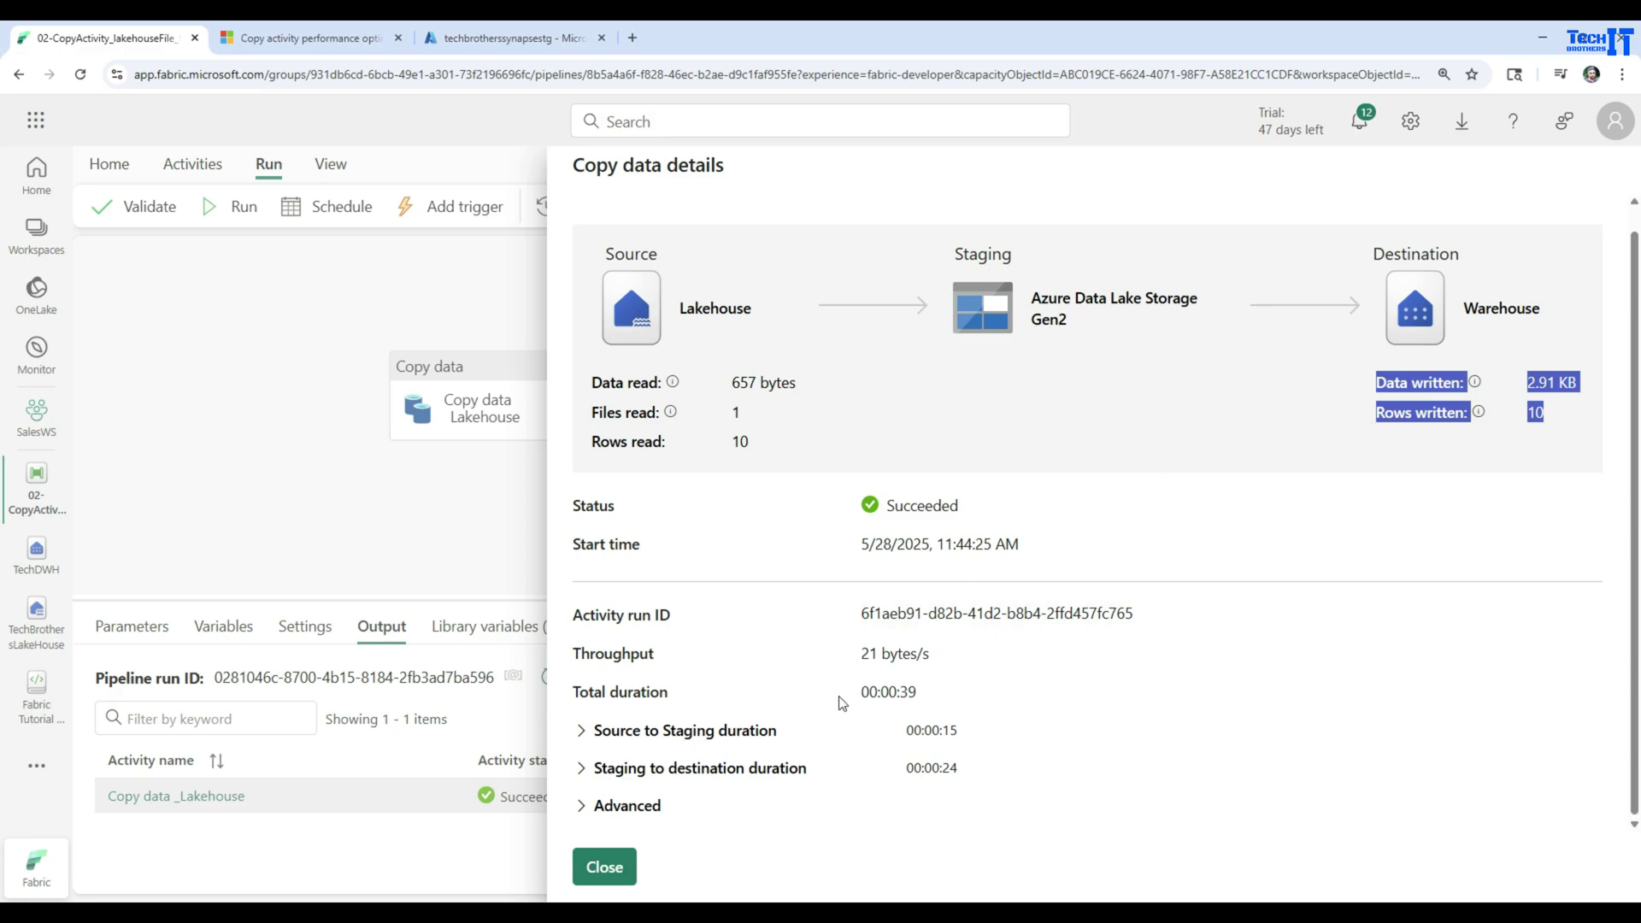
Step: Inspect the 00:00:39 total duration and its 00:00:15 source-to-staging breakdown
{"action": "left_click_drag", "start_coordinate": [822, 701], "coordinate": [941, 694]}
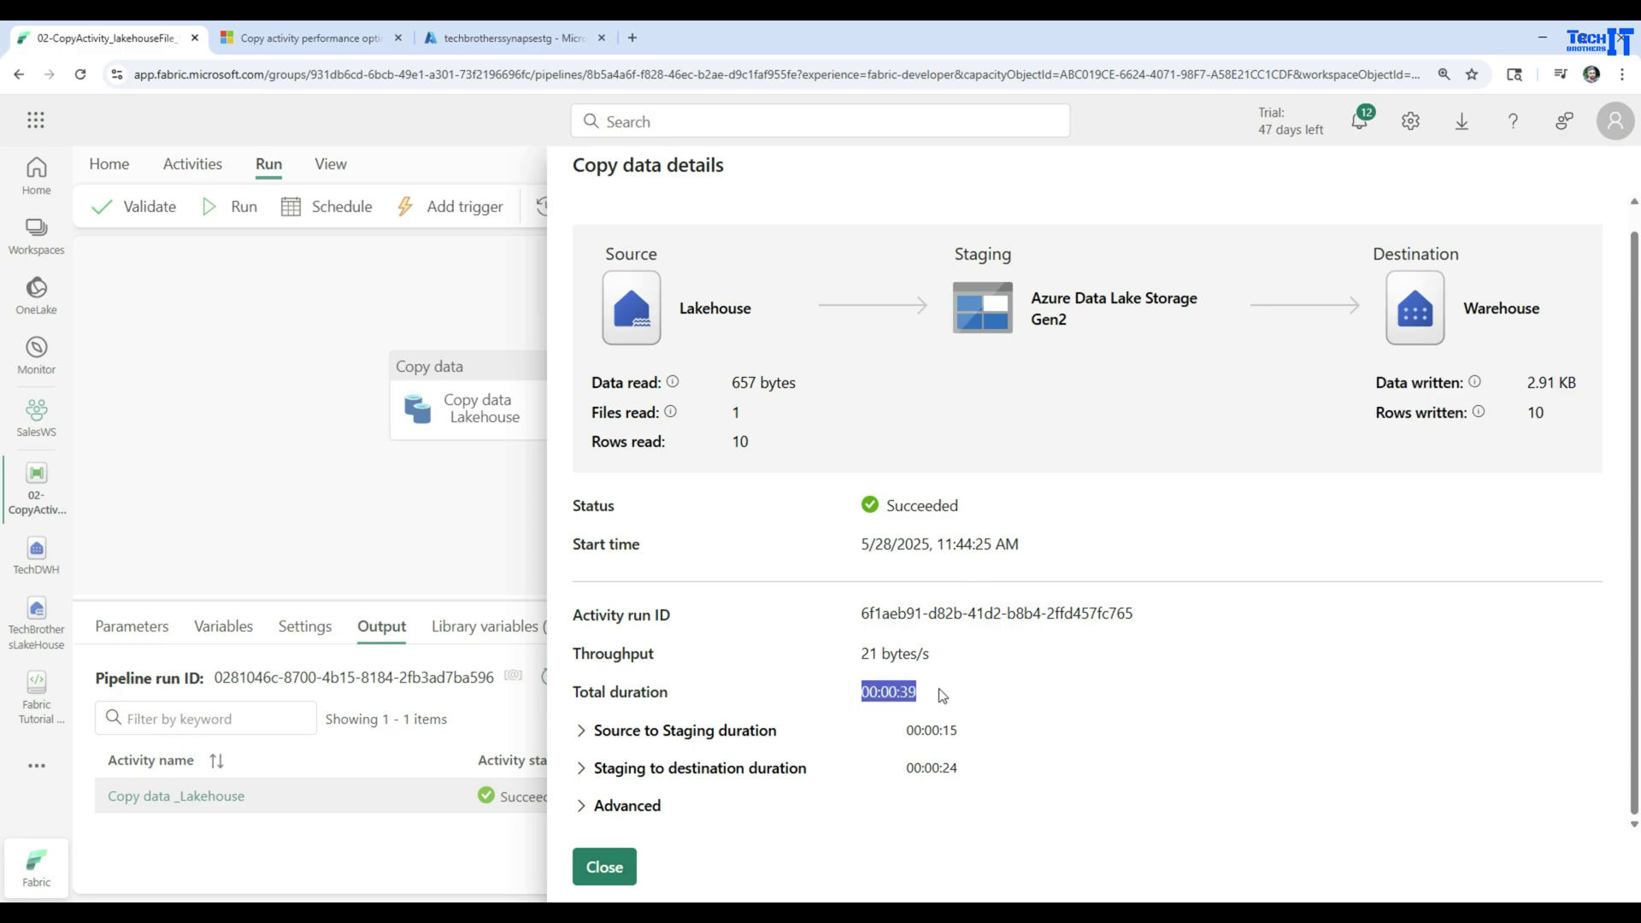
{"action": "left_click", "coordinate": [581, 732]}
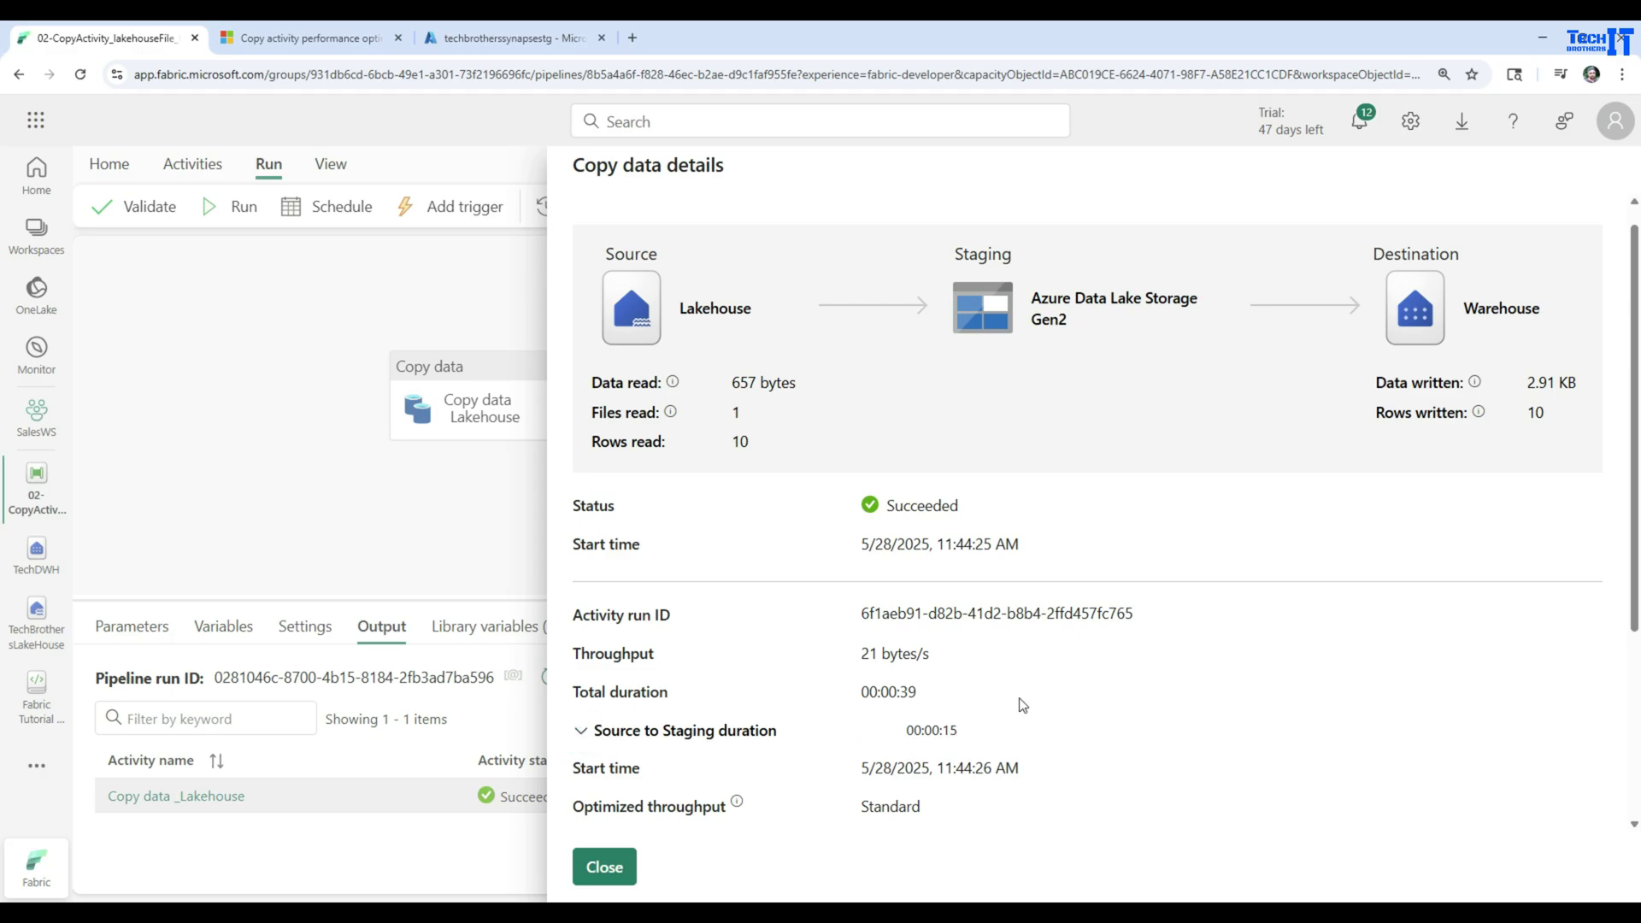
{"action": "scroll", "coordinate": [1020, 701], "scroll_direction": "down", "scroll_amount": 2}
{"action": "scroll", "coordinate": [773, 476], "scroll_direction": "up", "scroll_amount": 2}
{"action": "scroll", "coordinate": [945, 545], "scroll_direction": "down", "scroll_amount": 2}
{"action": "scroll", "coordinate": [923, 530], "scroll_direction": "down", "scroll_amount": 1}
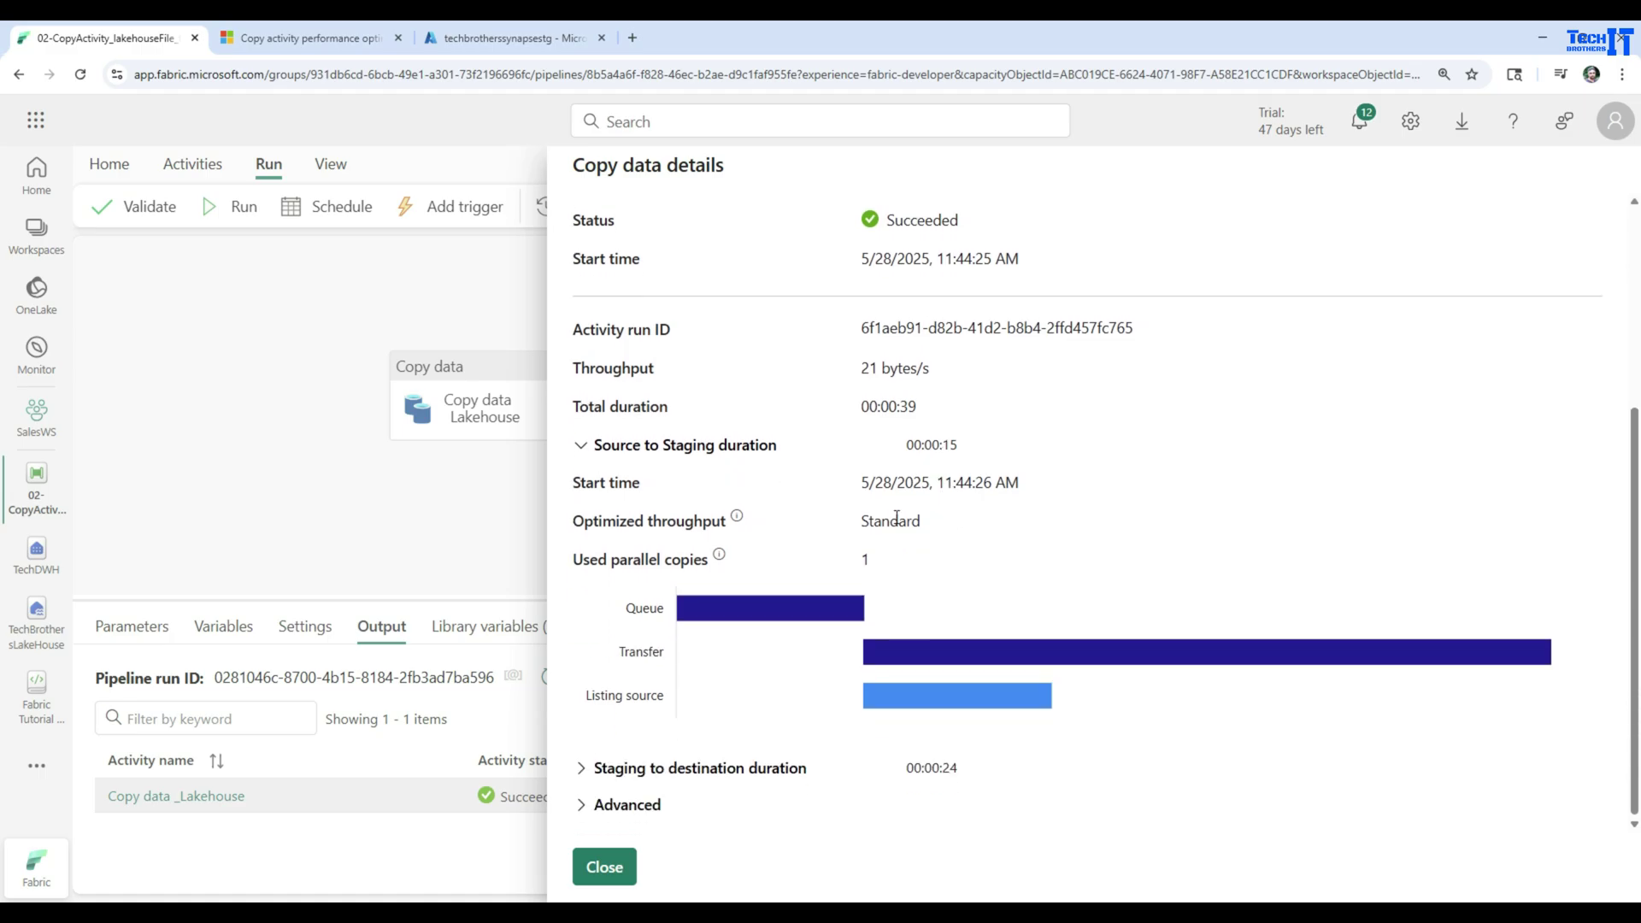
{"action": "left_click_drag", "start_coordinate": [981, 451], "coordinate": [907, 446]}
{"action": "left_click", "coordinate": [582, 445]}
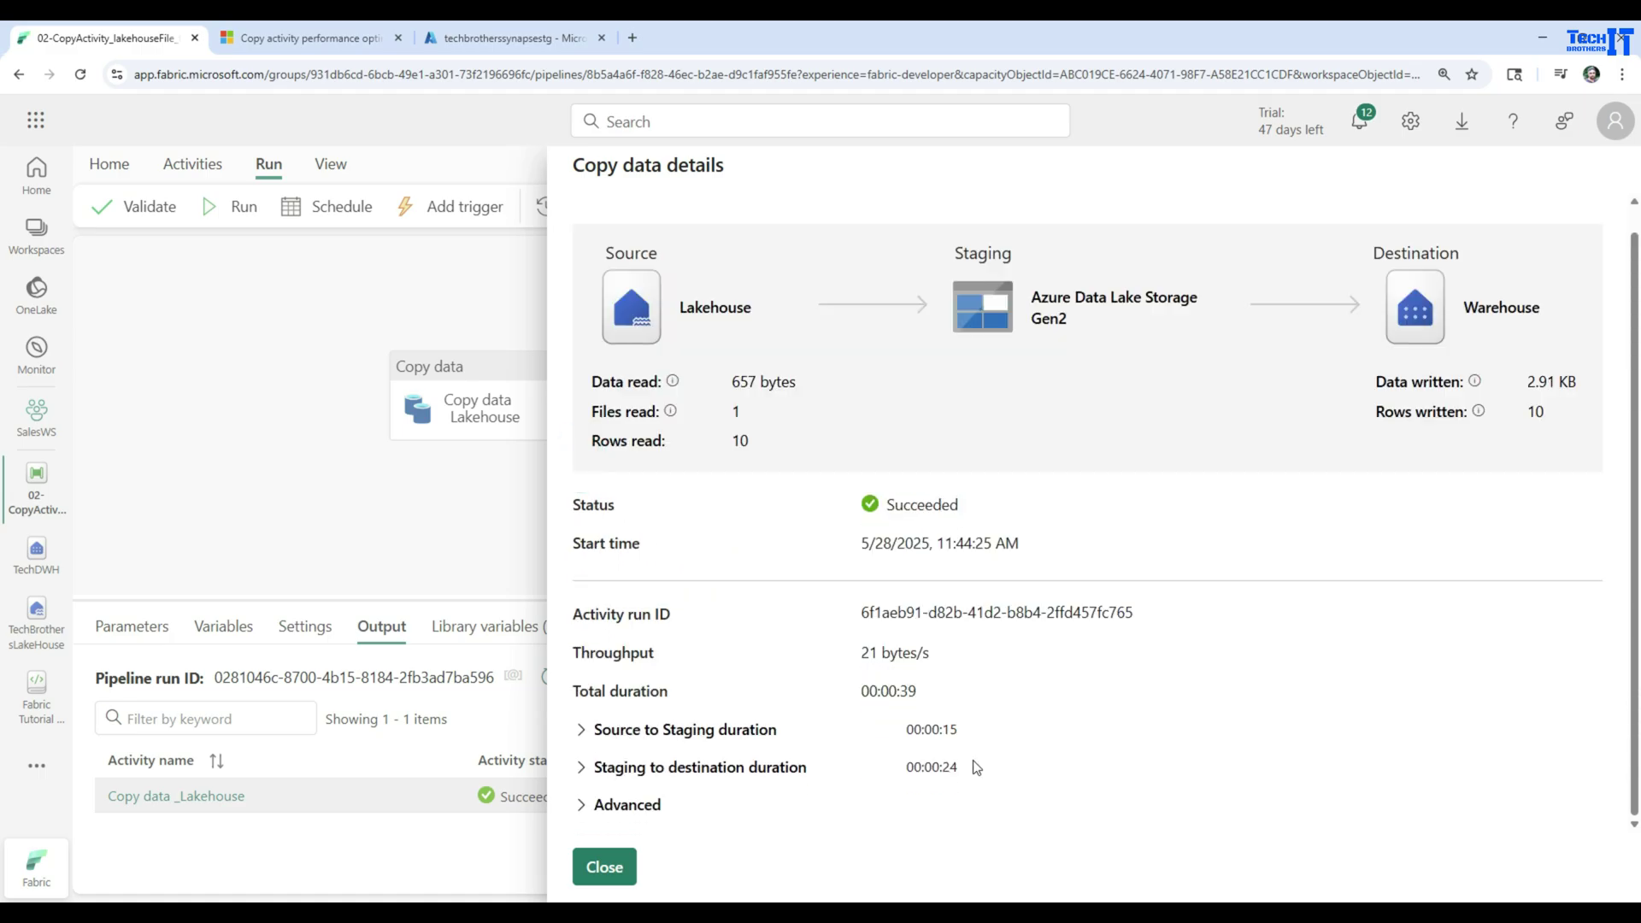
Step: Check the 00:00:24 staging-to-destination time and the Advanced details showing a manual trigger
{"action": "left_click_drag", "start_coordinate": [975, 766], "coordinate": [907, 773]}
{"action": "left_click", "coordinate": [571, 806]}
{"action": "scroll", "coordinate": [897, 684], "scroll_direction": "down", "scroll_amount": 1}
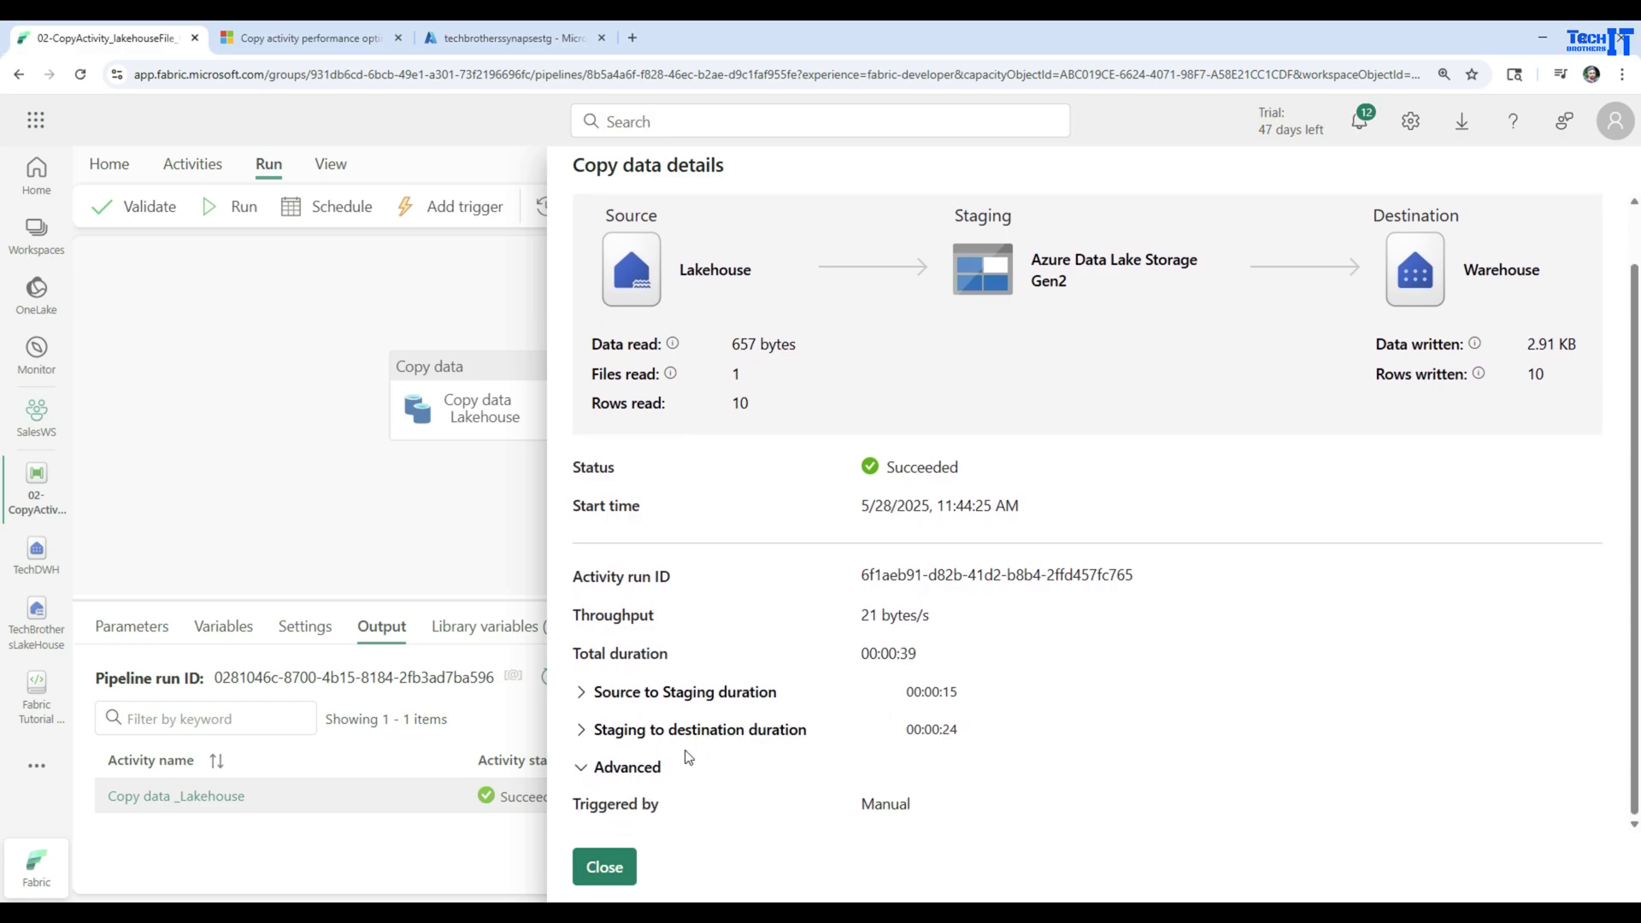
{"action": "left_click_drag", "start_coordinate": [862, 803], "coordinate": [925, 810]}
Step: Close the run details, open the TechDWH warehouse and list its dbo tables
{"action": "left_click", "coordinate": [620, 869]}
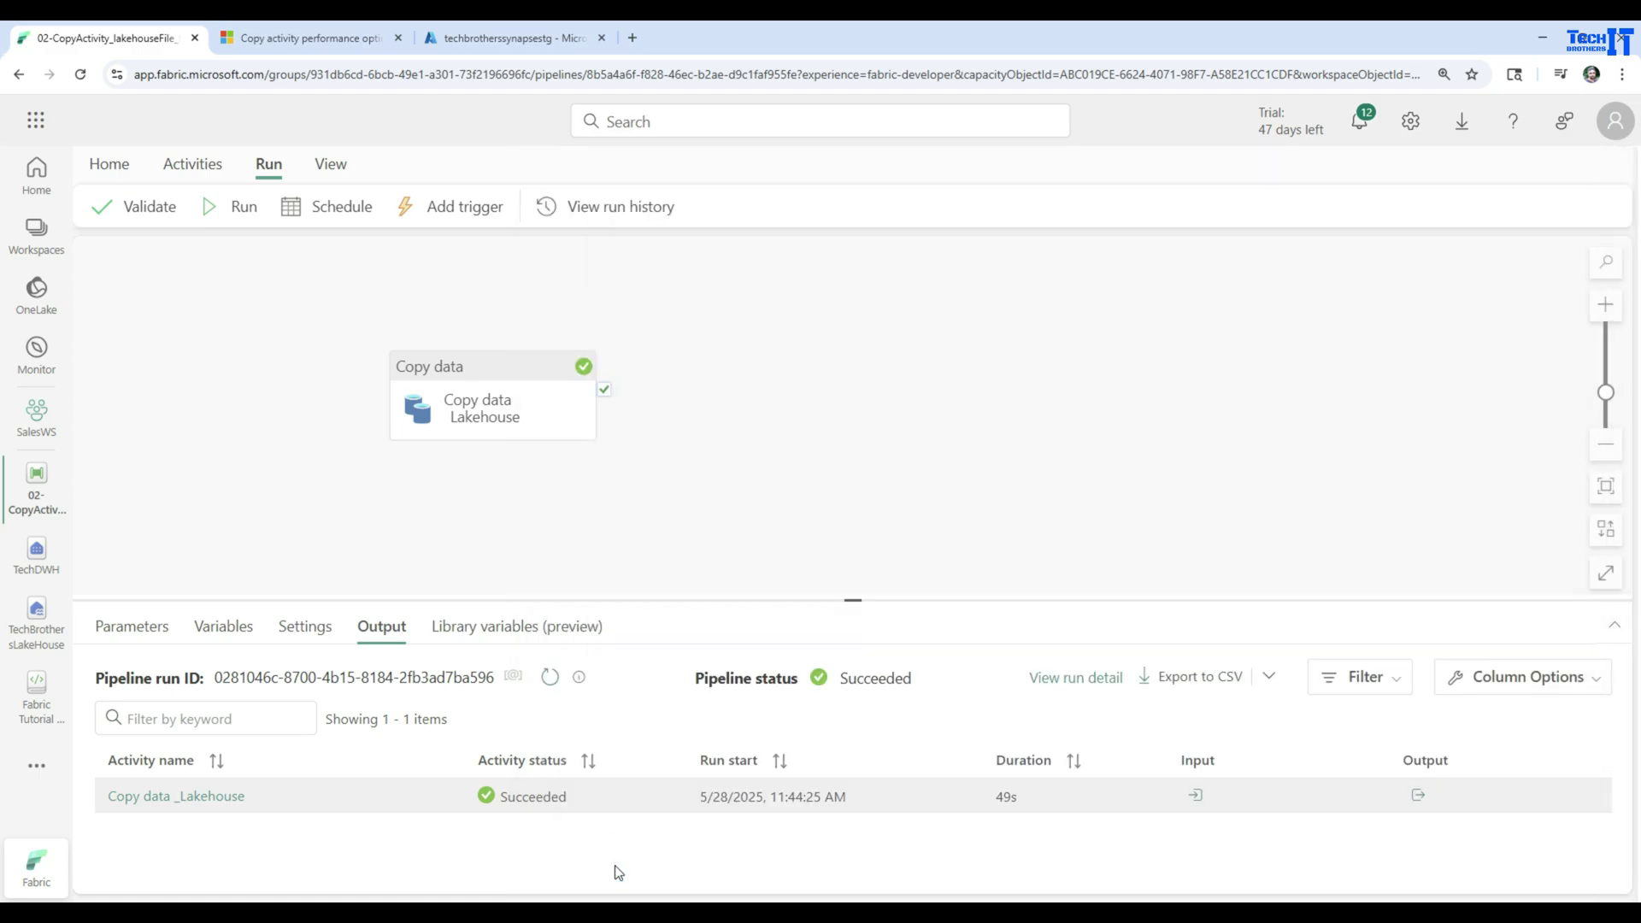
{"action": "left_click", "coordinate": [289, 508]}
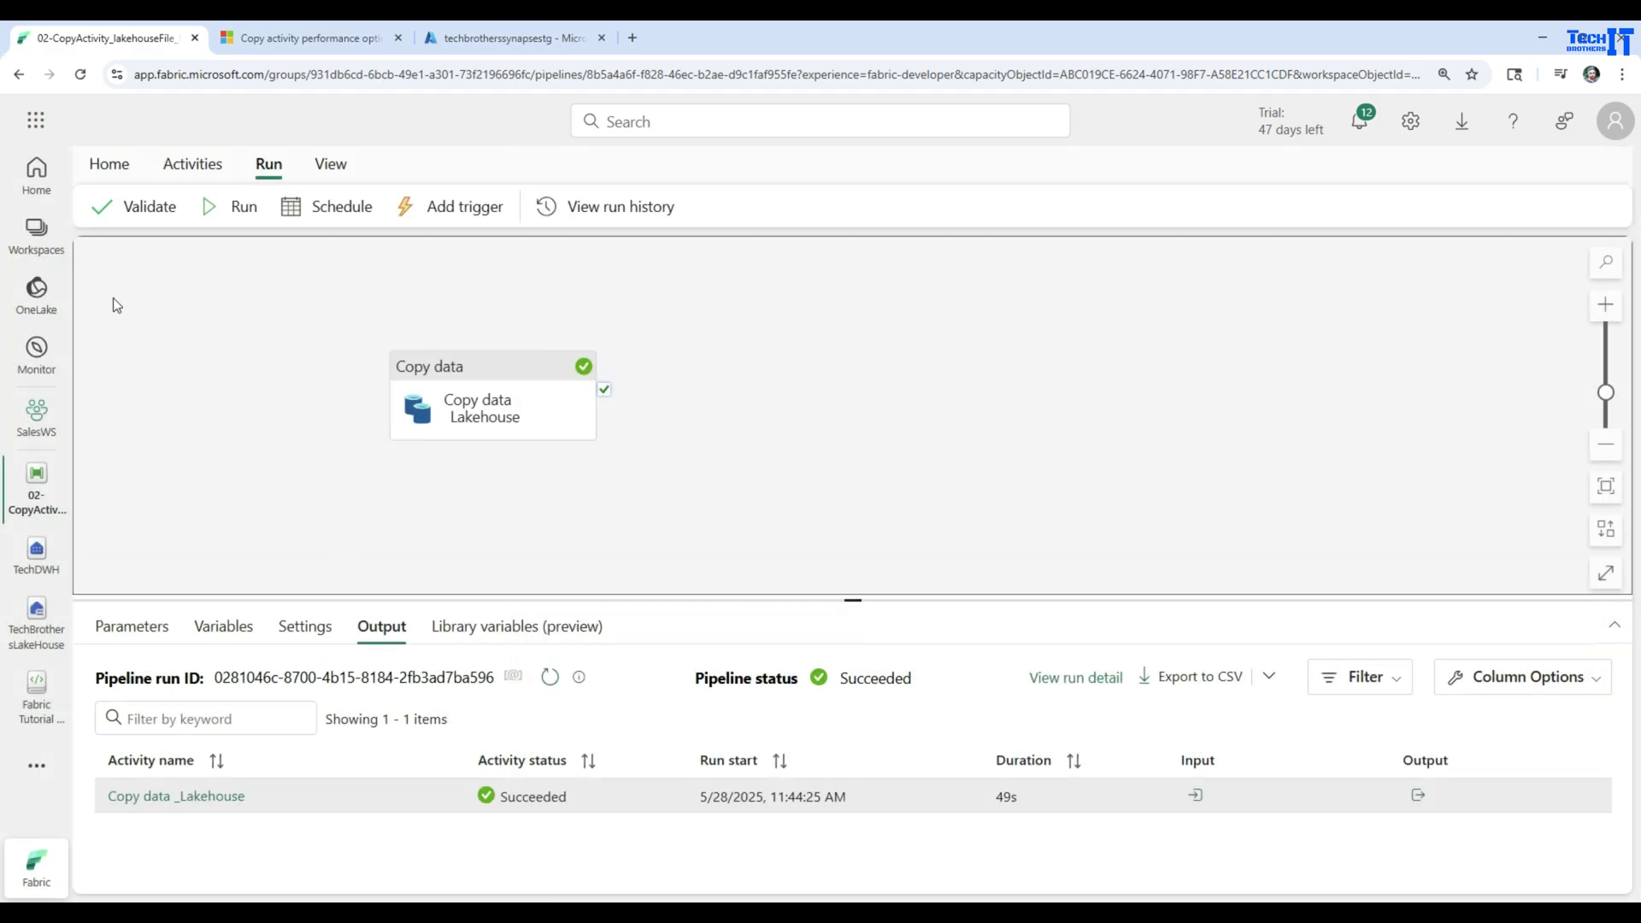
{"action": "left_click", "coordinate": [40, 560]}
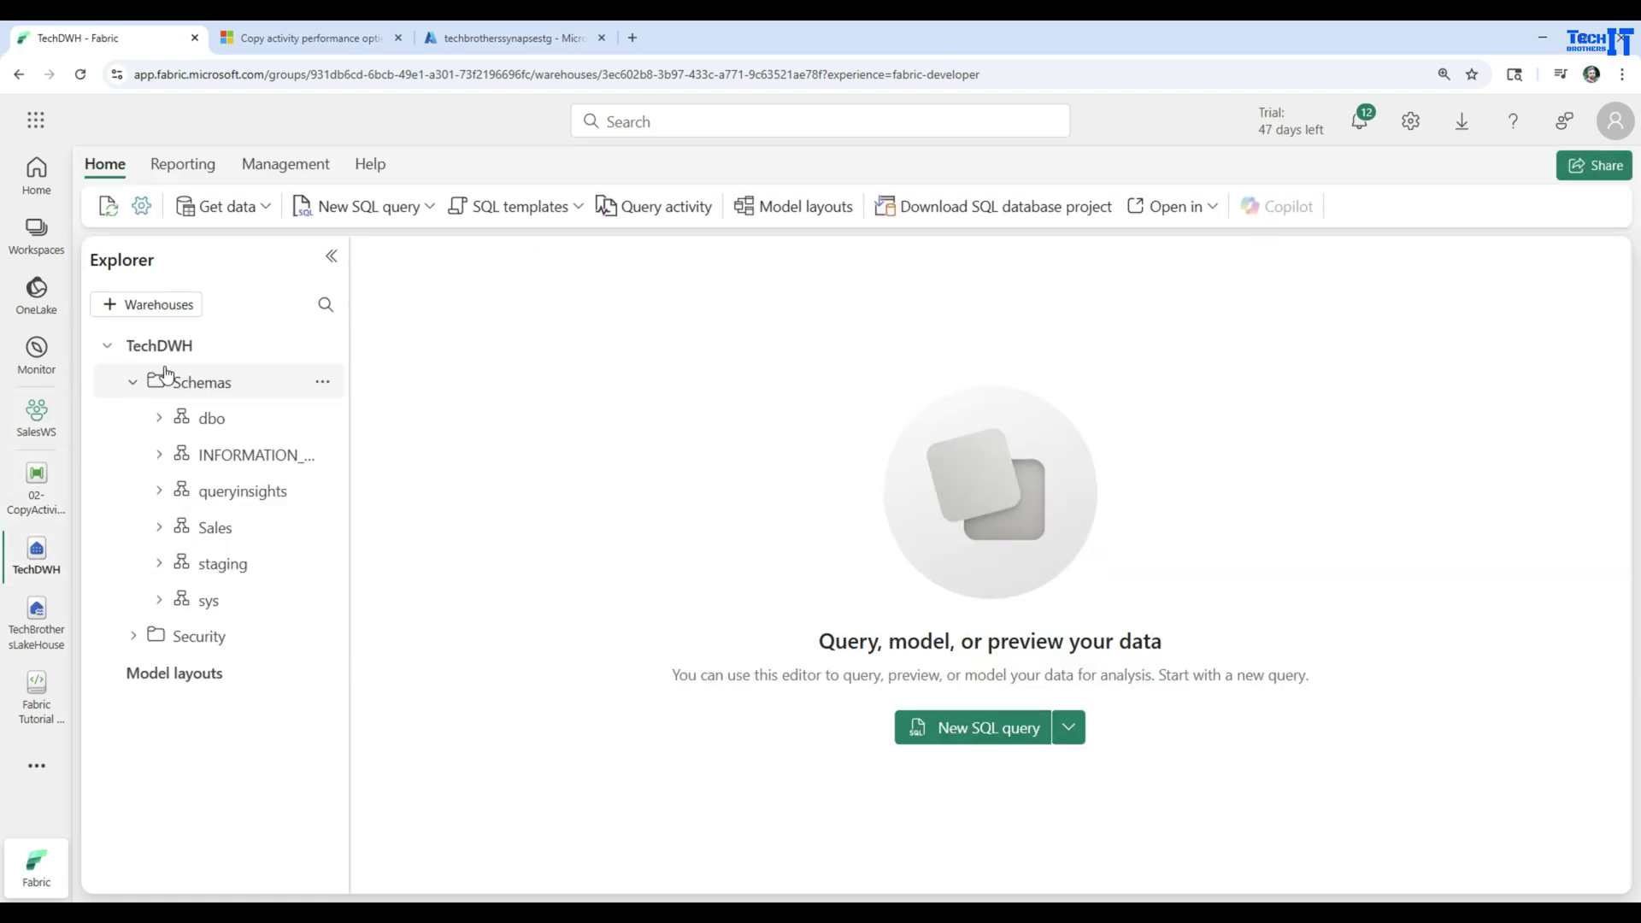
{"action": "left_click", "coordinate": [155, 419]}
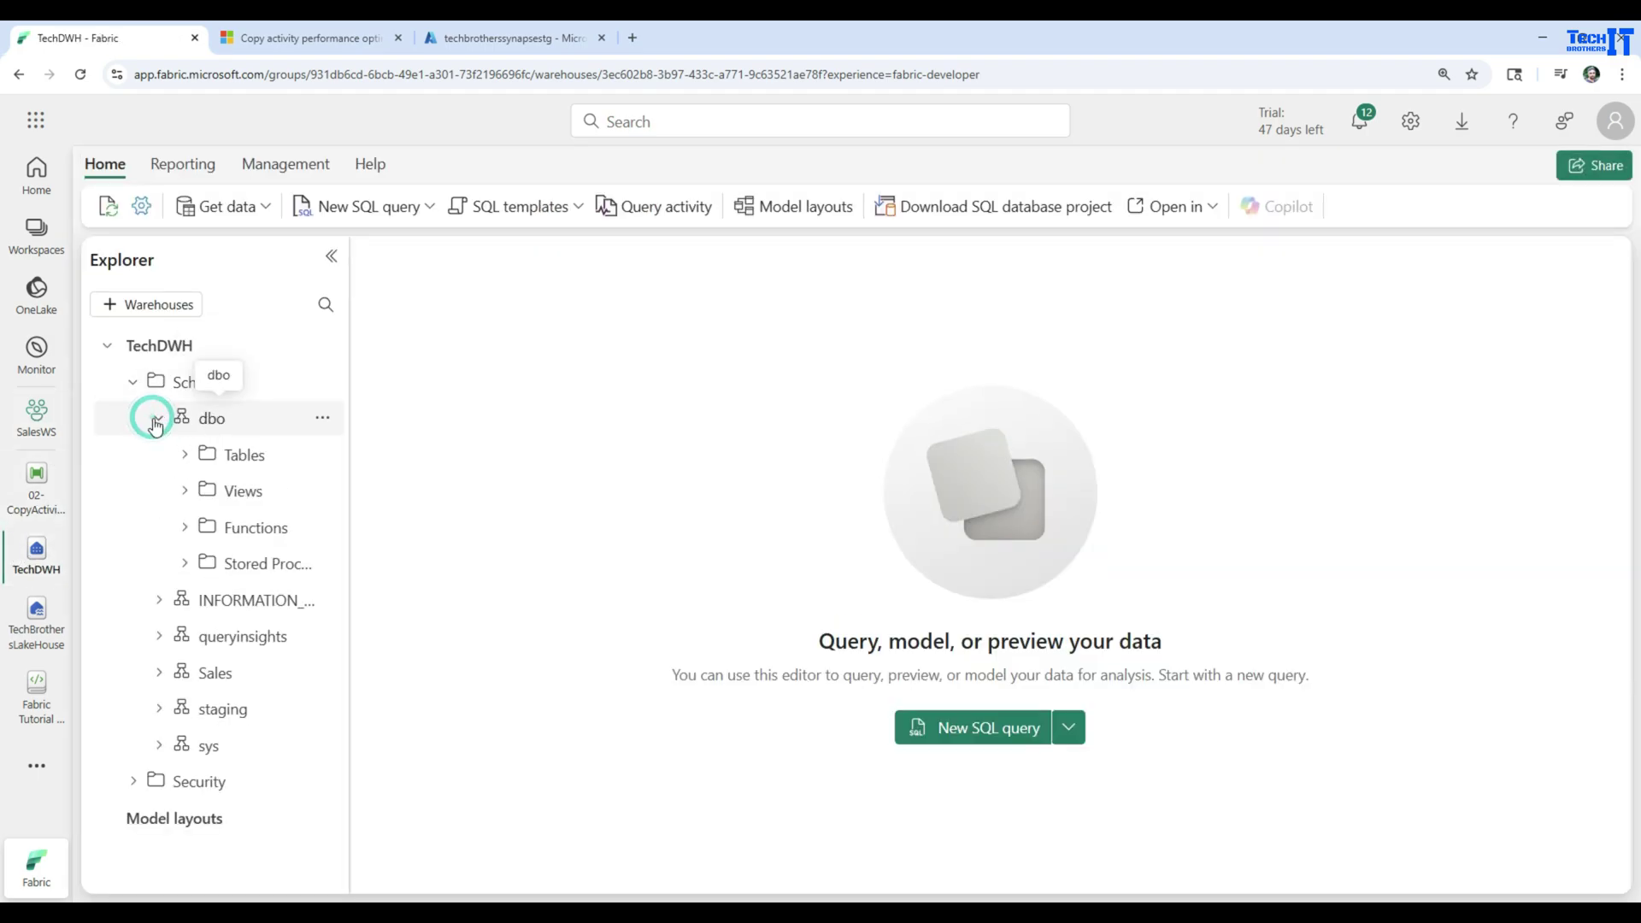
{"action": "left_click", "coordinate": [185, 454]}
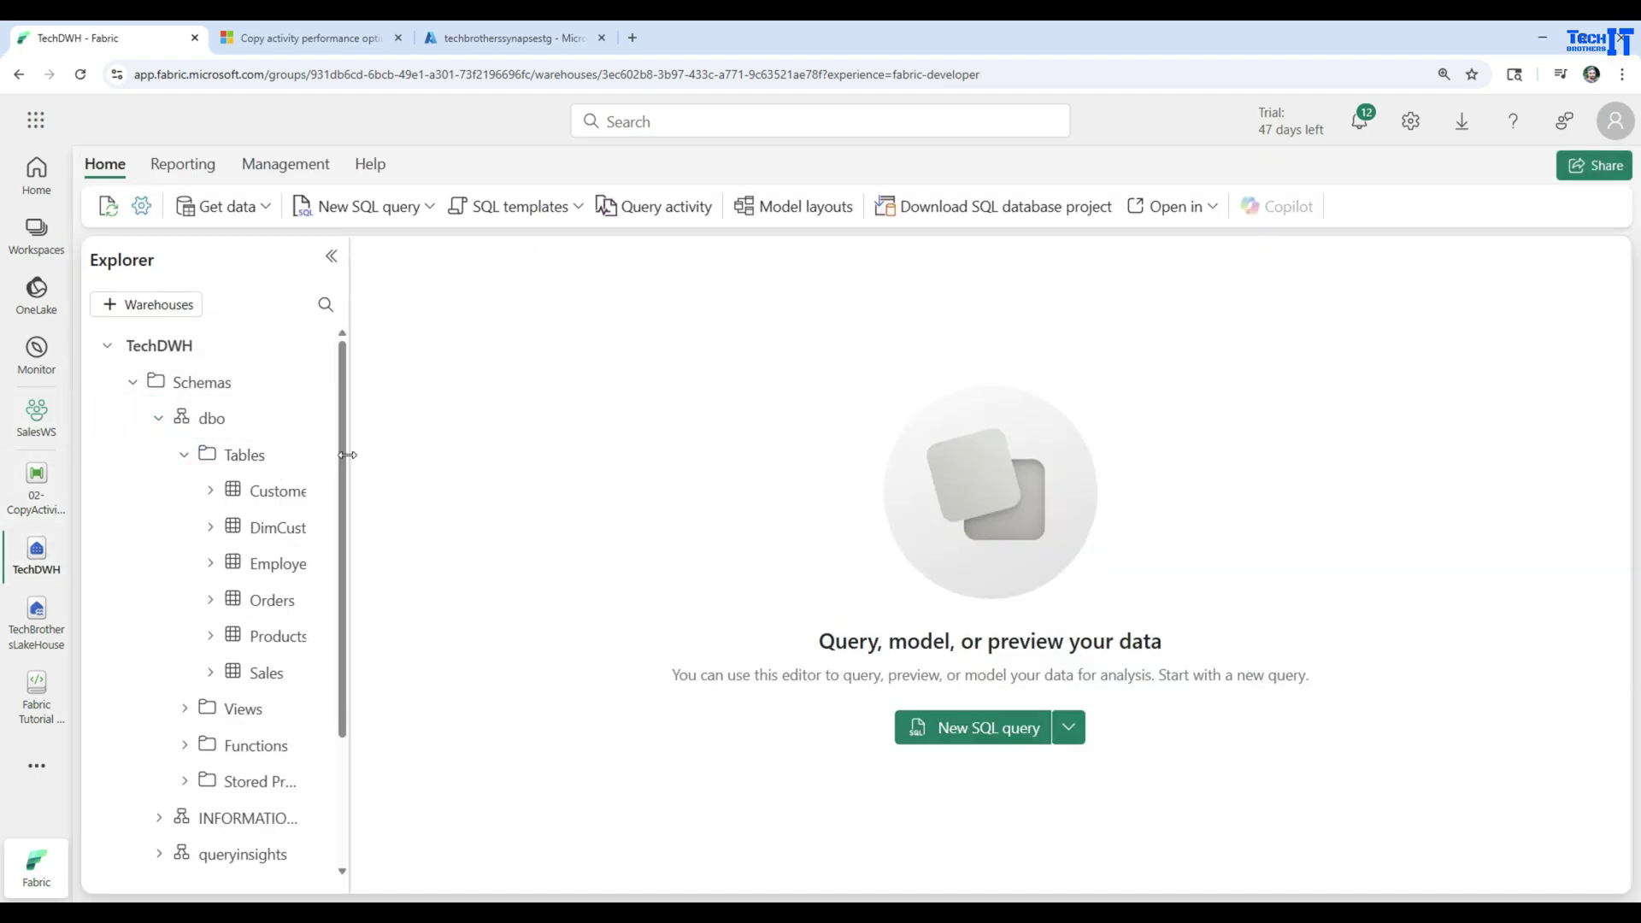
{"action": "left_click_drag", "start_coordinate": [347, 455], "coordinate": [555, 459]}
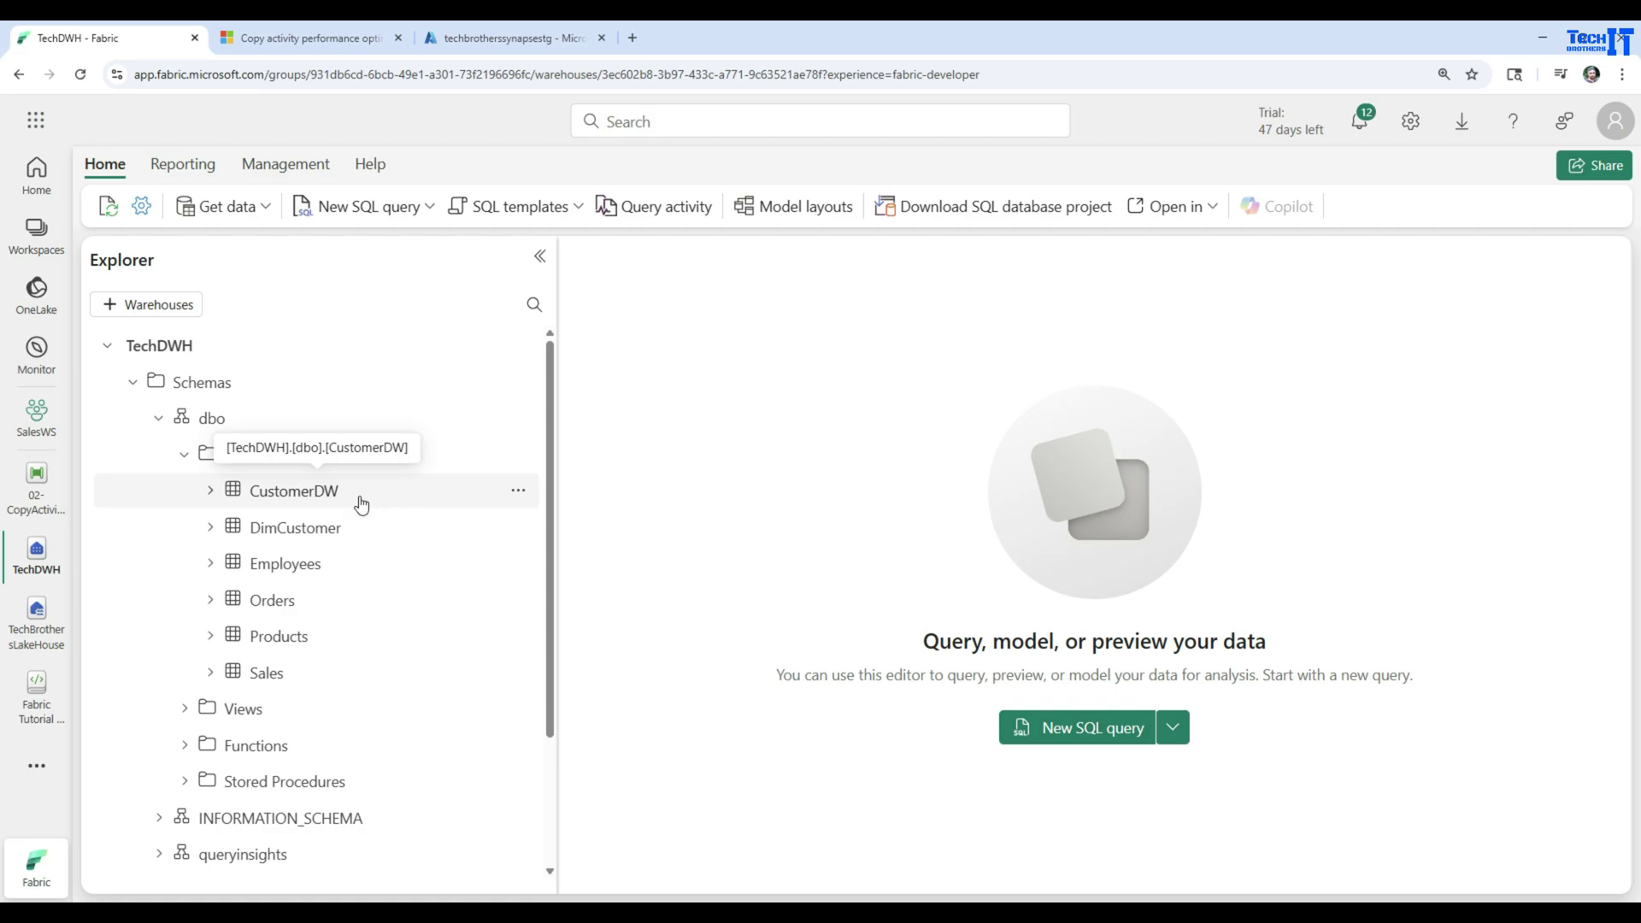
Step: Attempt a New SQL query Select TOP 100 on the CustomerDW table
{"action": "left_click", "coordinate": [516, 490]}
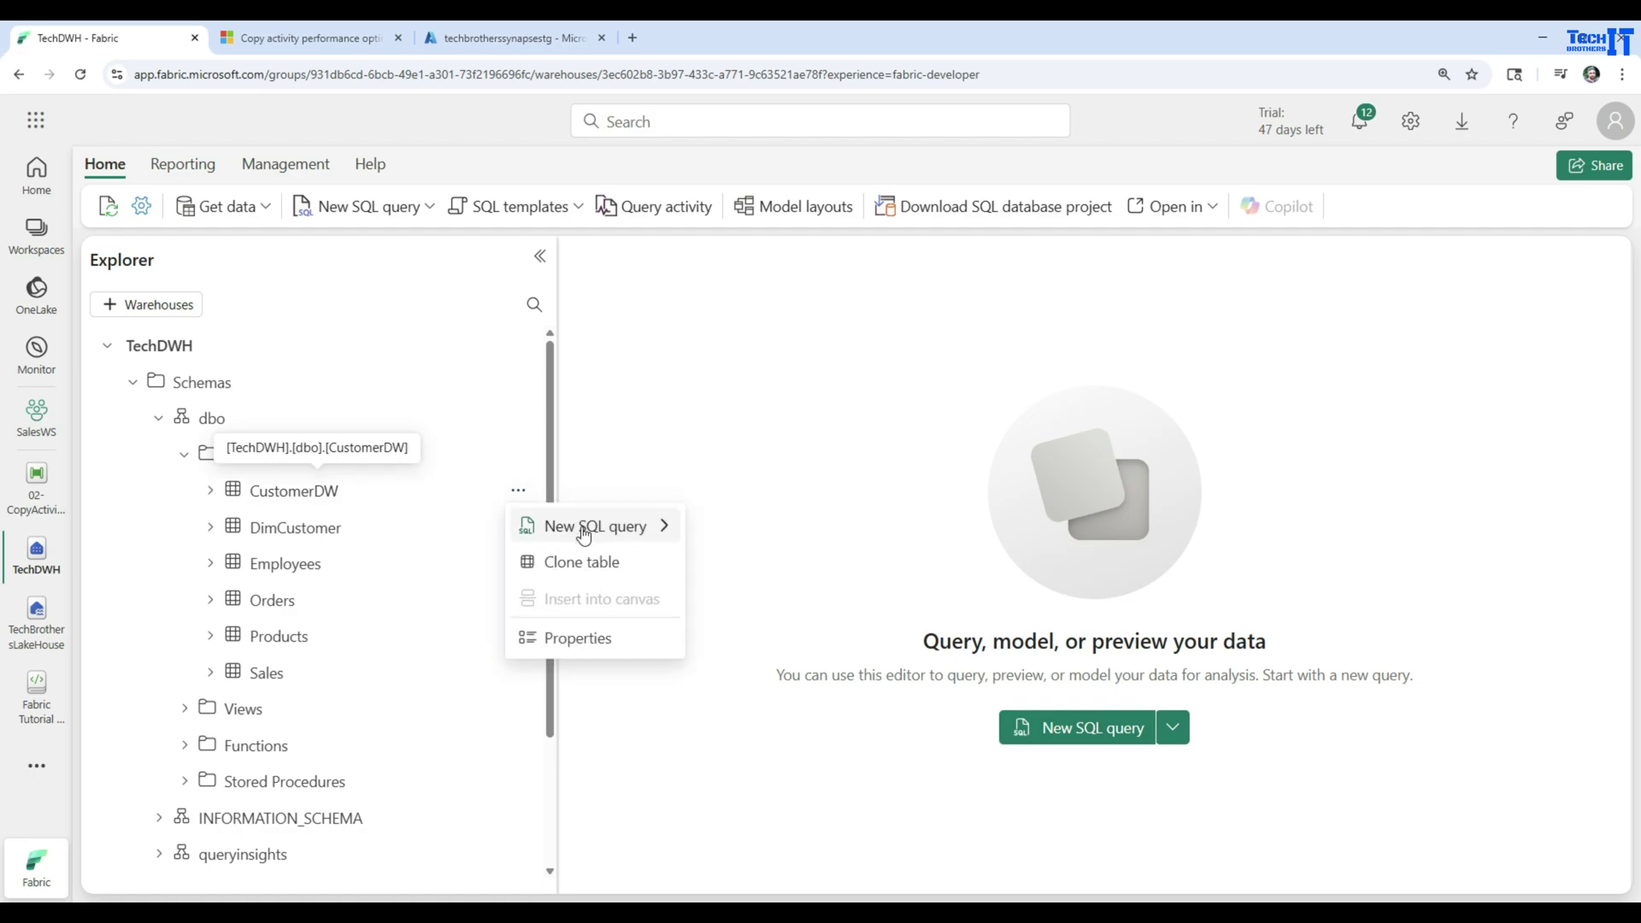
{"action": "mouse_move", "coordinate": [584, 535]}
{"action": "left_click", "coordinate": [725, 531]}
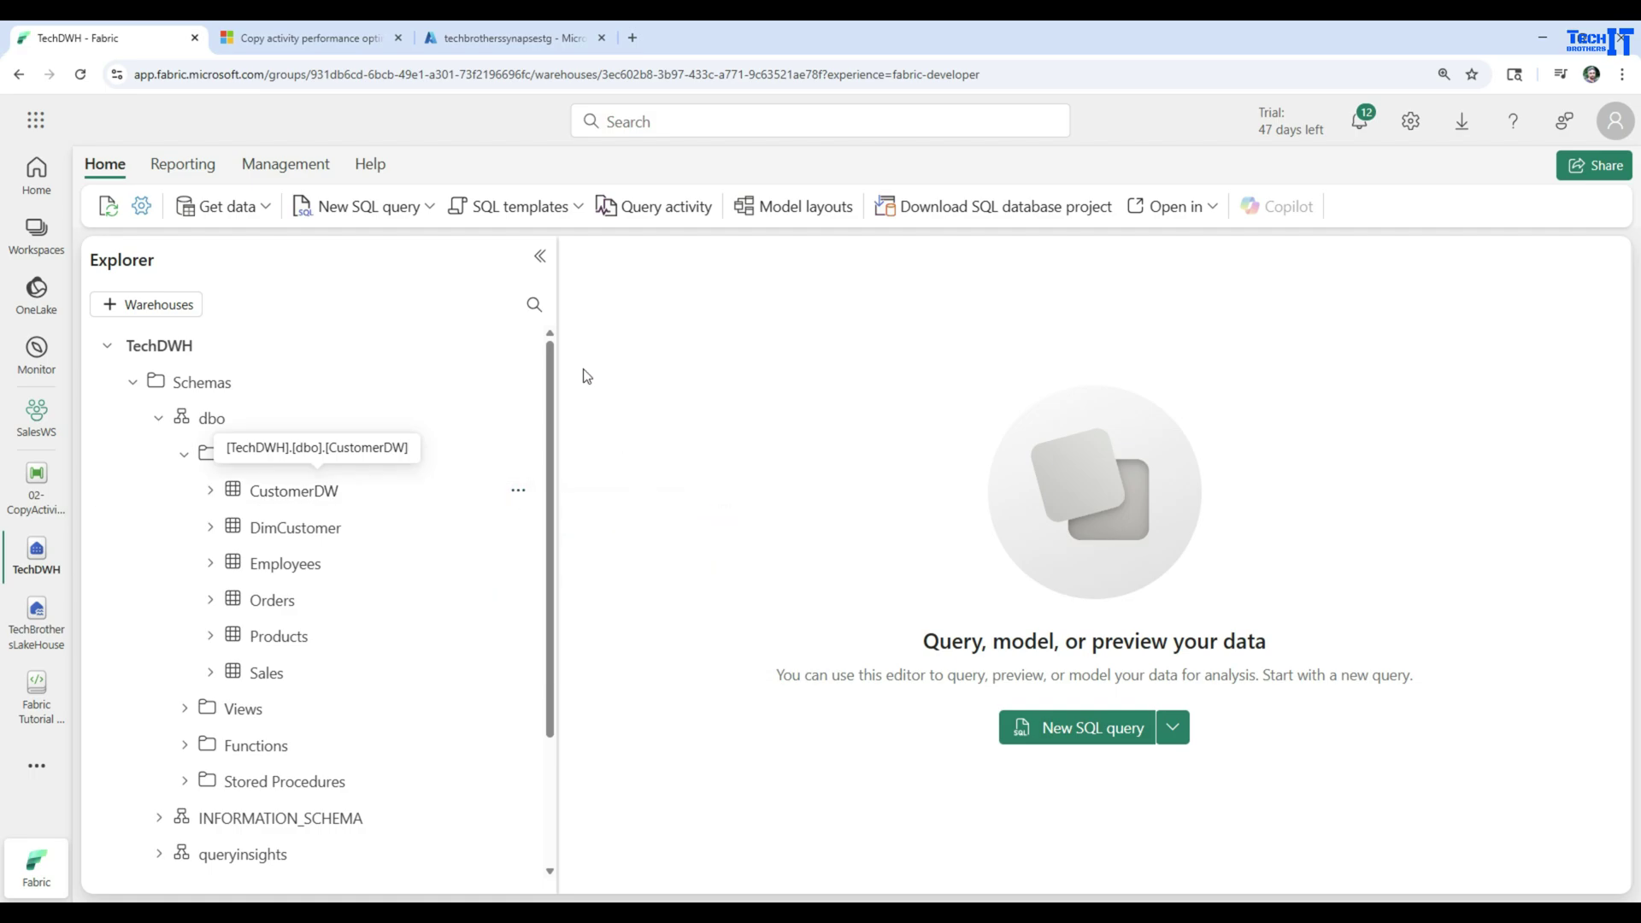
{"action": "left_click_drag", "start_coordinate": [563, 363], "coordinate": [367, 359]}
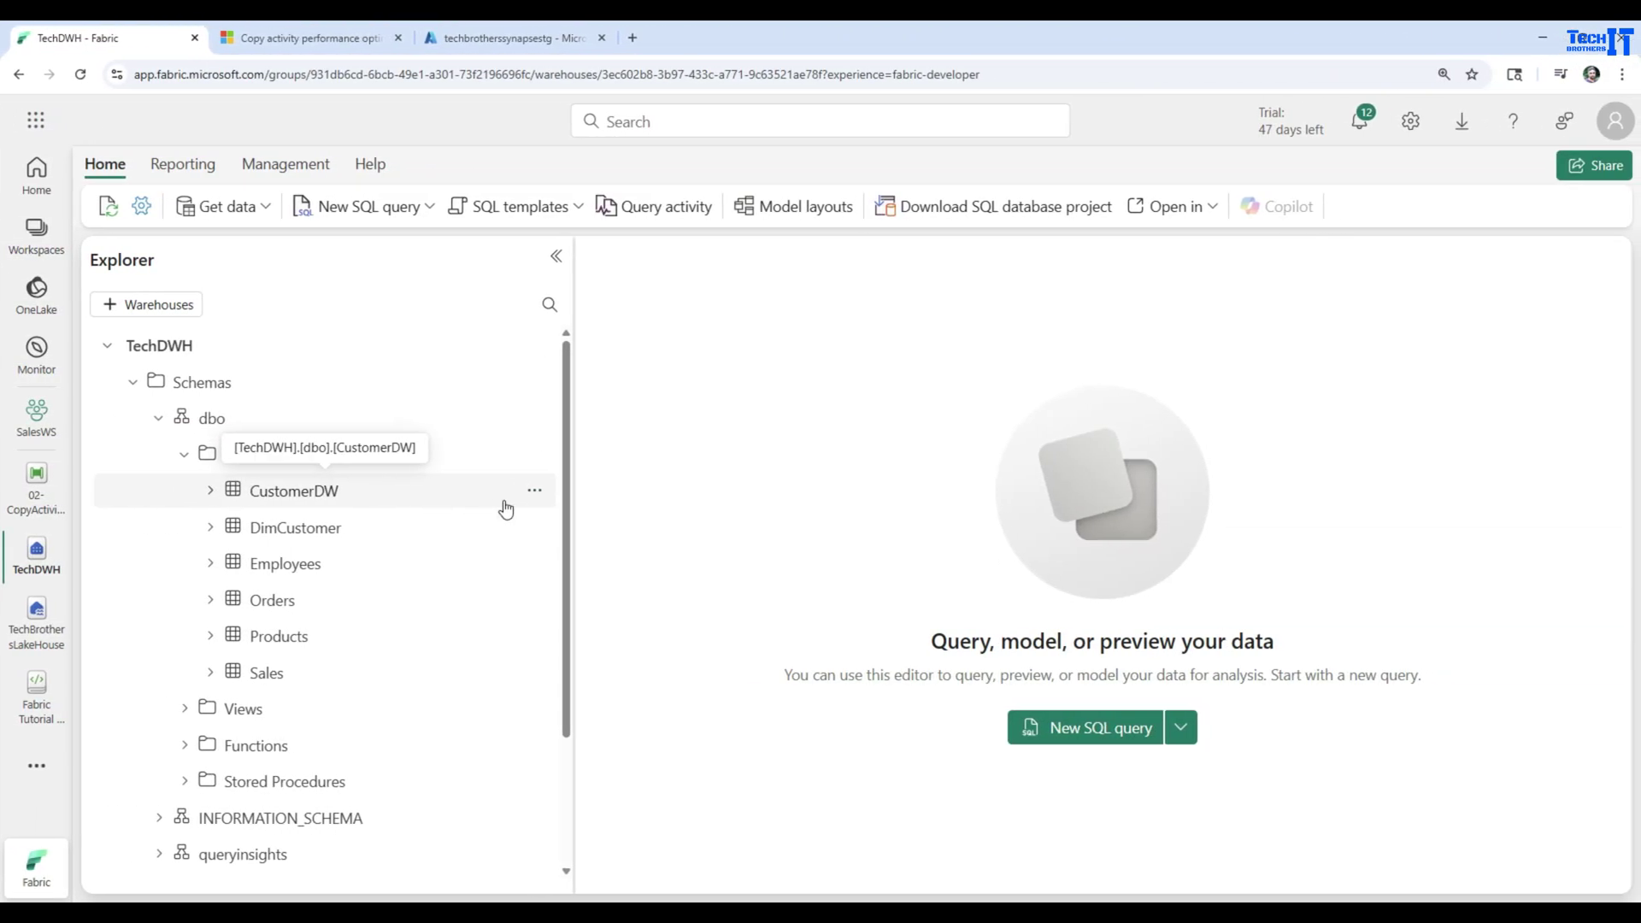
{"action": "left_click", "coordinate": [533, 493]}
{"action": "mouse_move", "coordinate": [590, 527]}
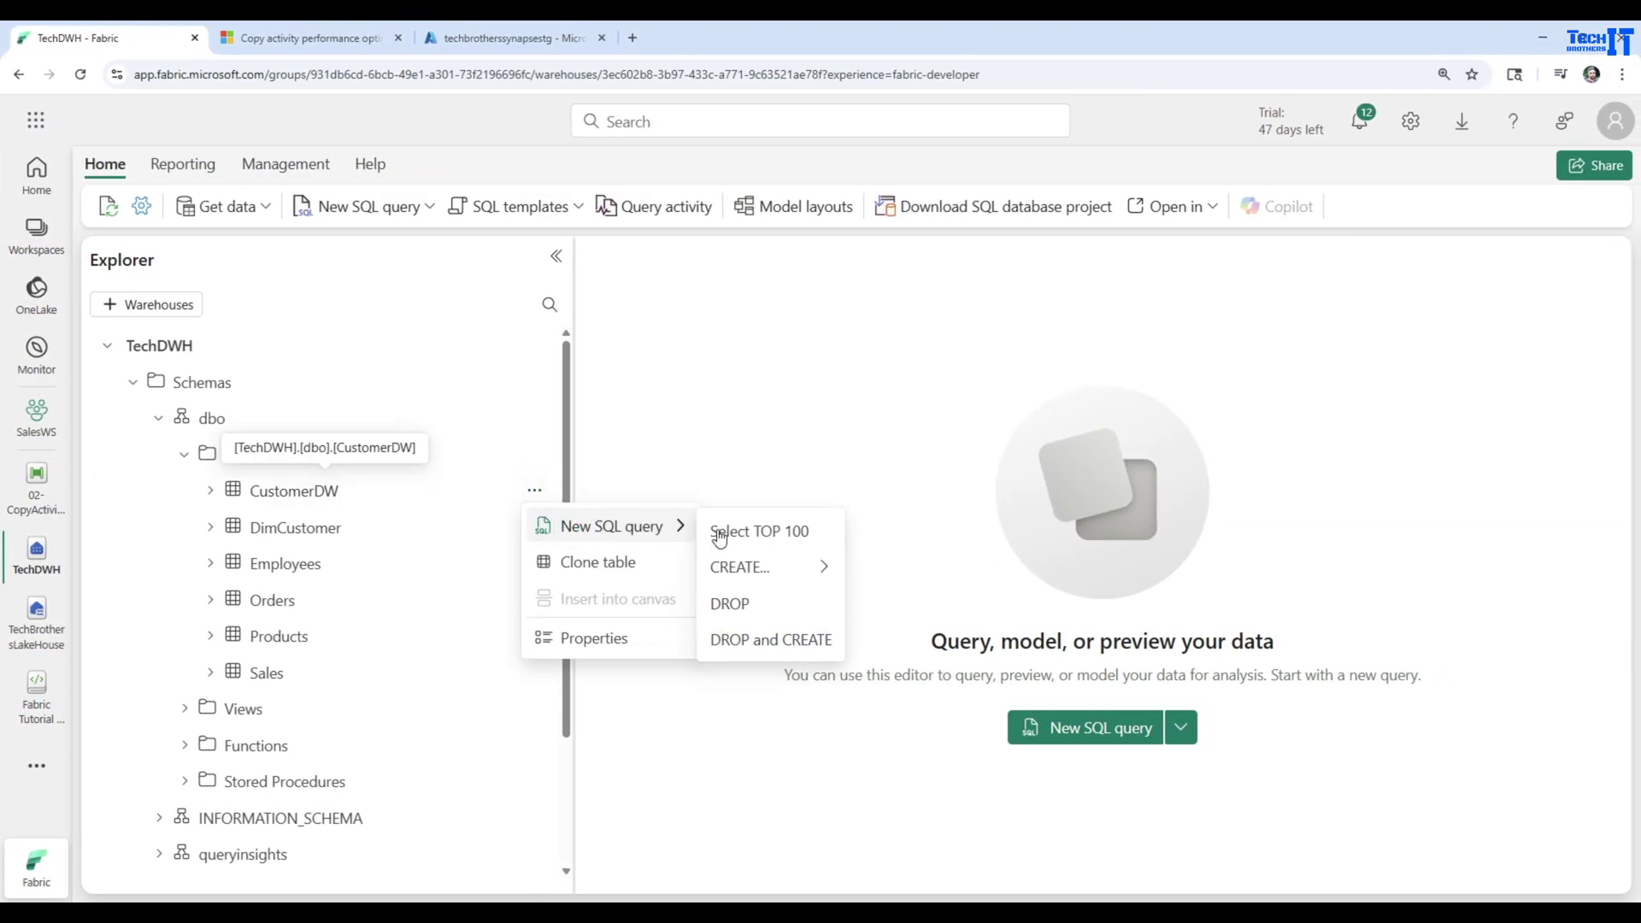
{"action": "left_click", "coordinate": [734, 533]}
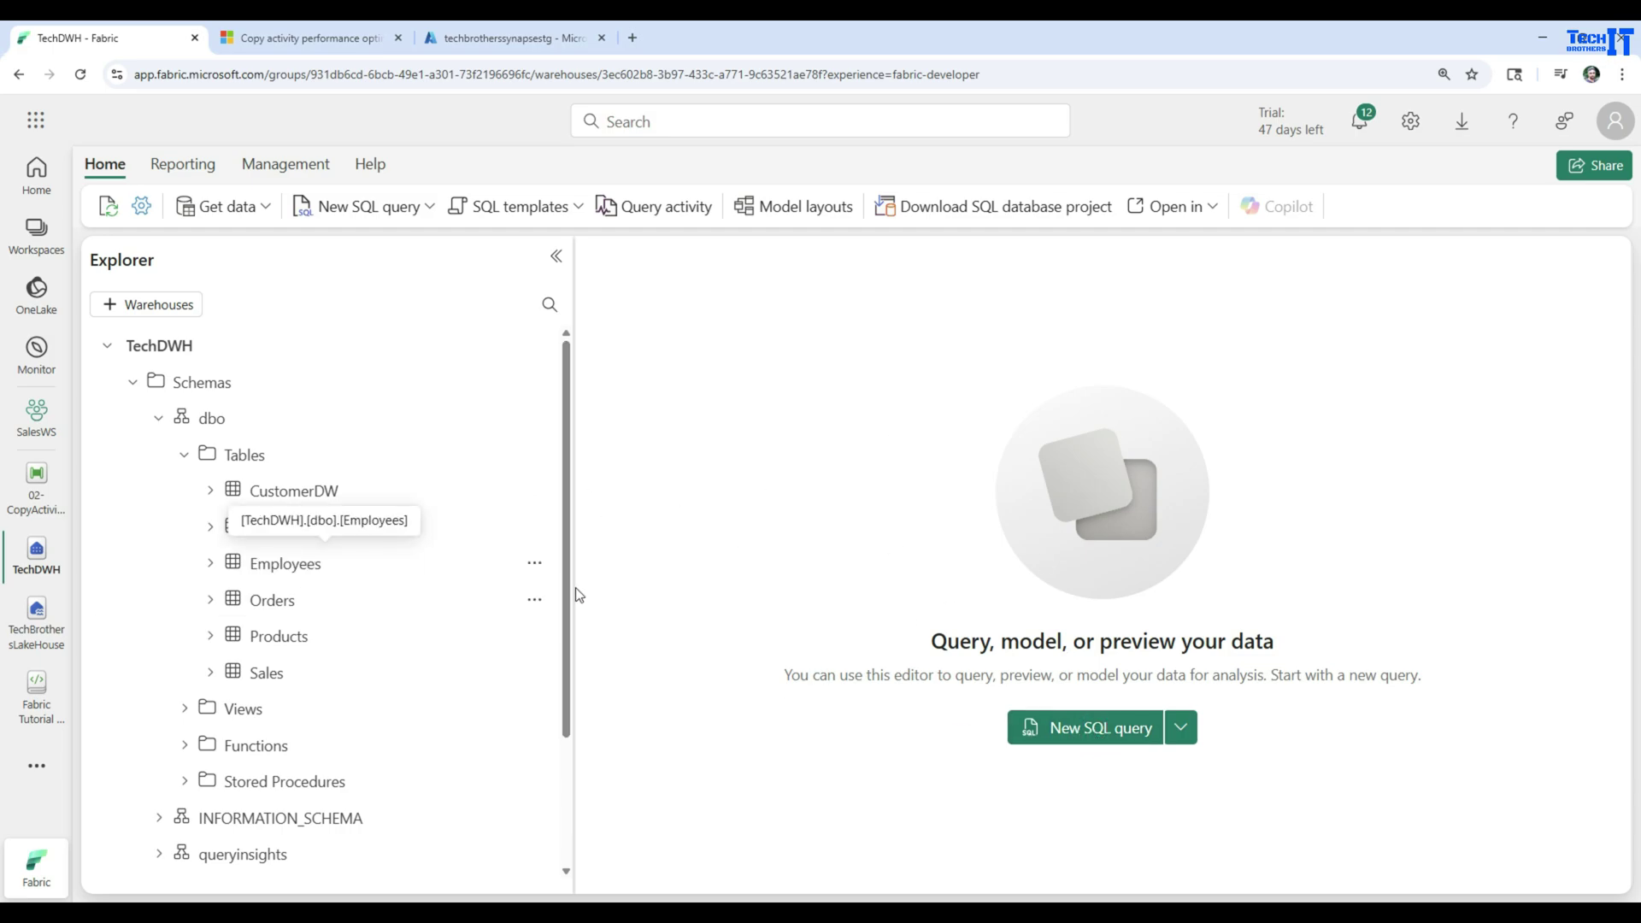
Step: Reload the warehouse and run New SQL query Select TOP 100 on dbo CustomerDW
{"action": "left_click", "coordinate": [80, 77]}
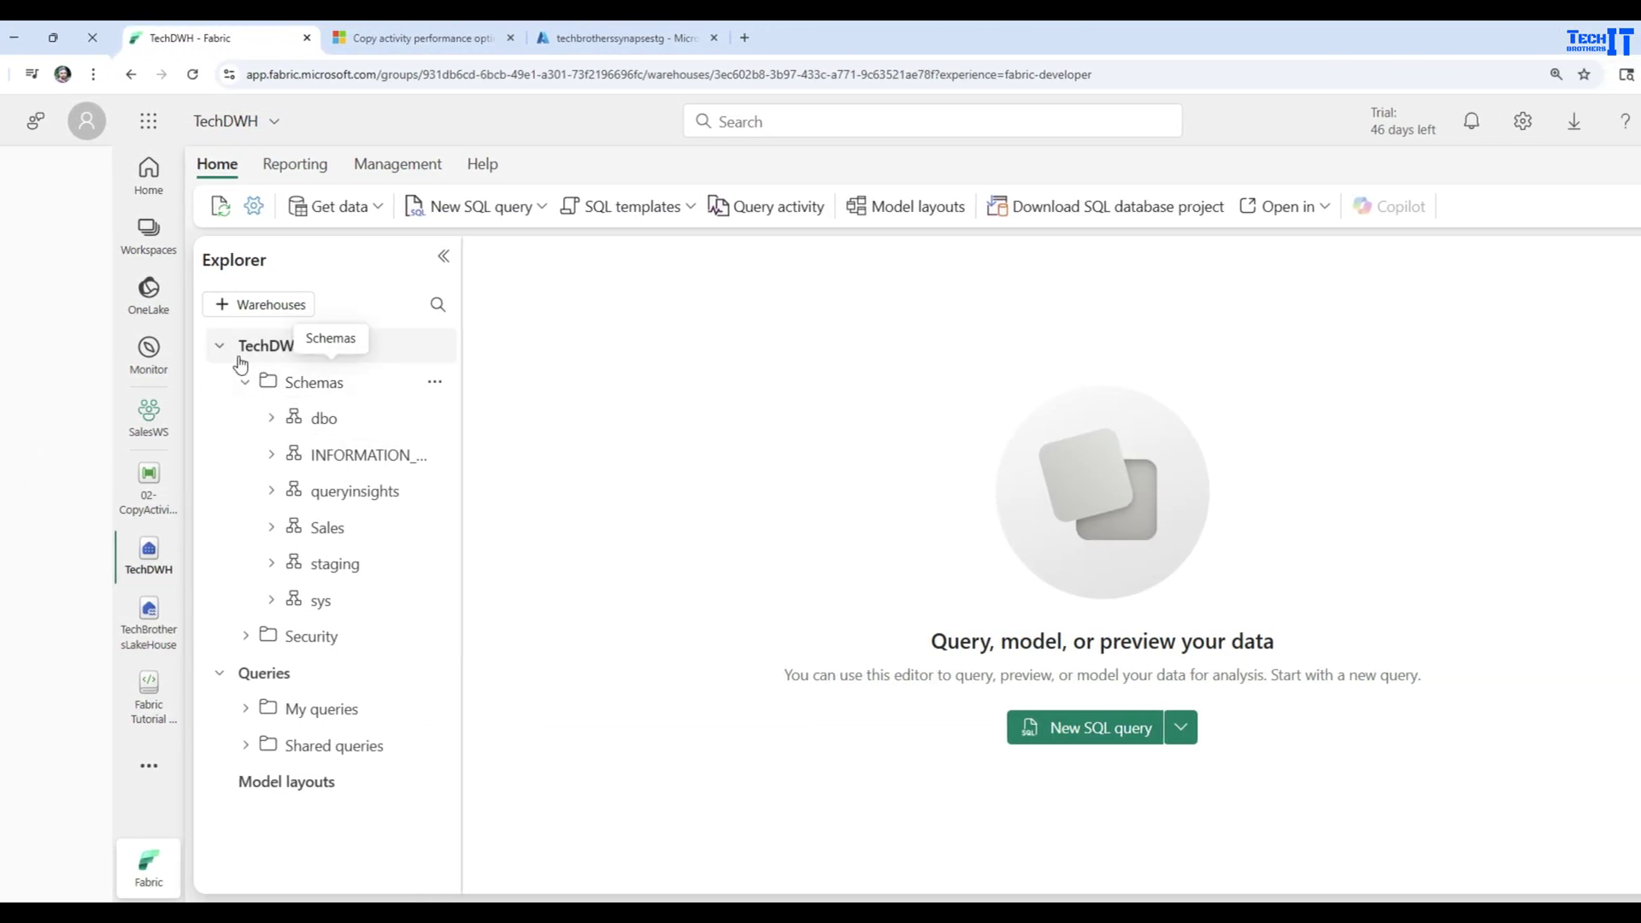
{"action": "left_click", "coordinate": [159, 418]}
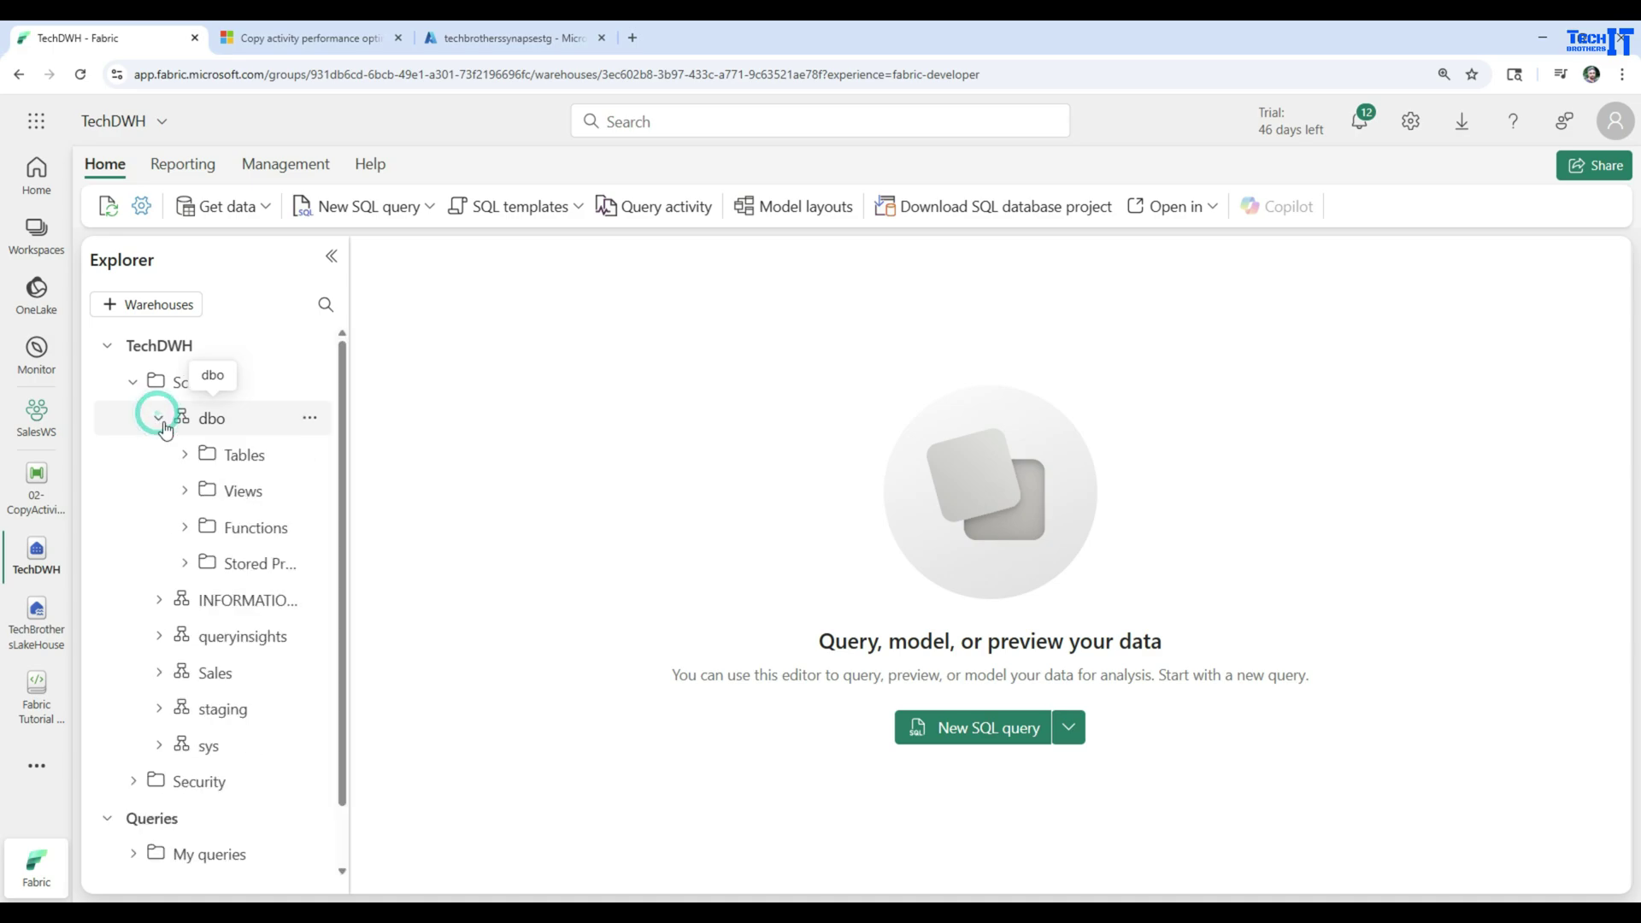
{"action": "left_click", "coordinate": [187, 458]}
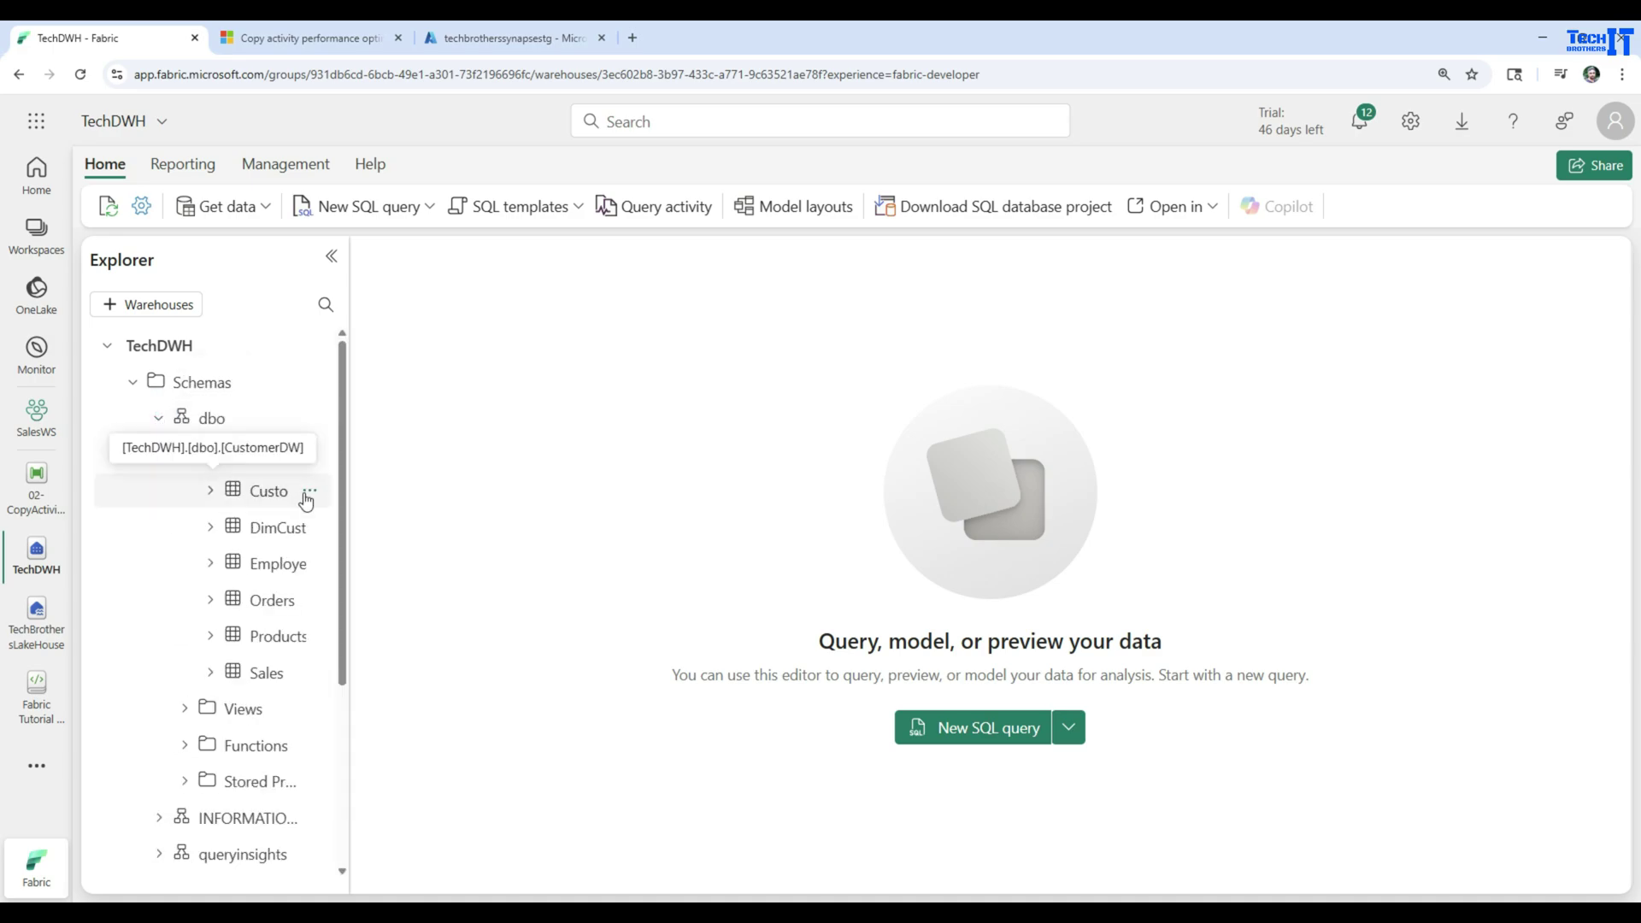
{"action": "left_click", "coordinate": [310, 492]}
{"action": "mouse_move", "coordinate": [376, 525]}
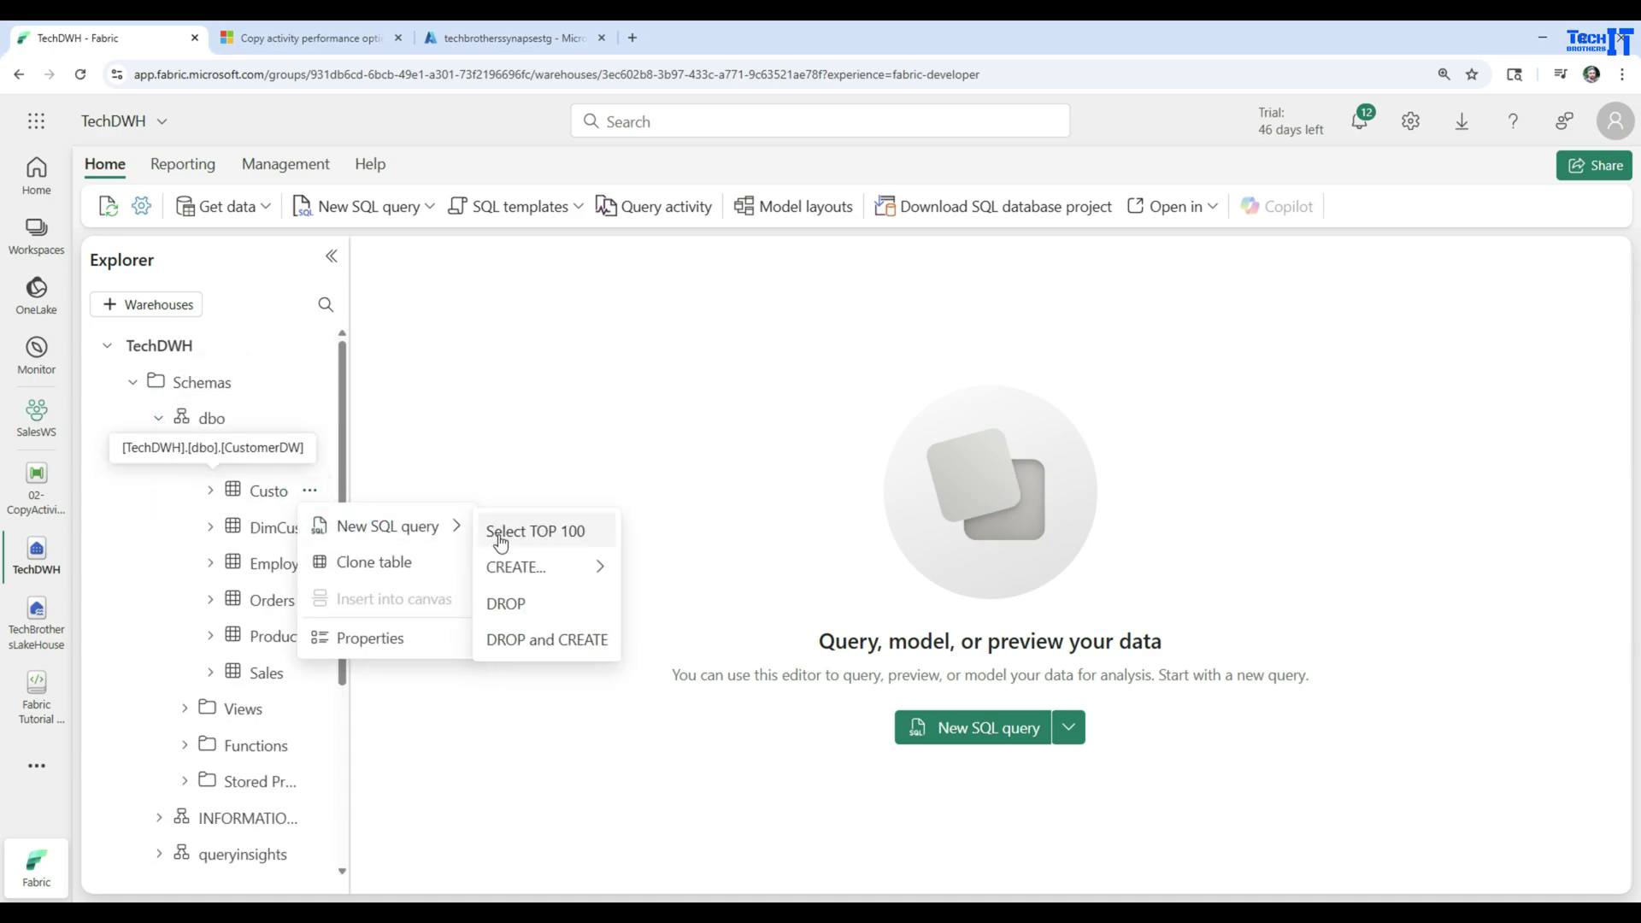
{"action": "left_click", "coordinate": [511, 539]}
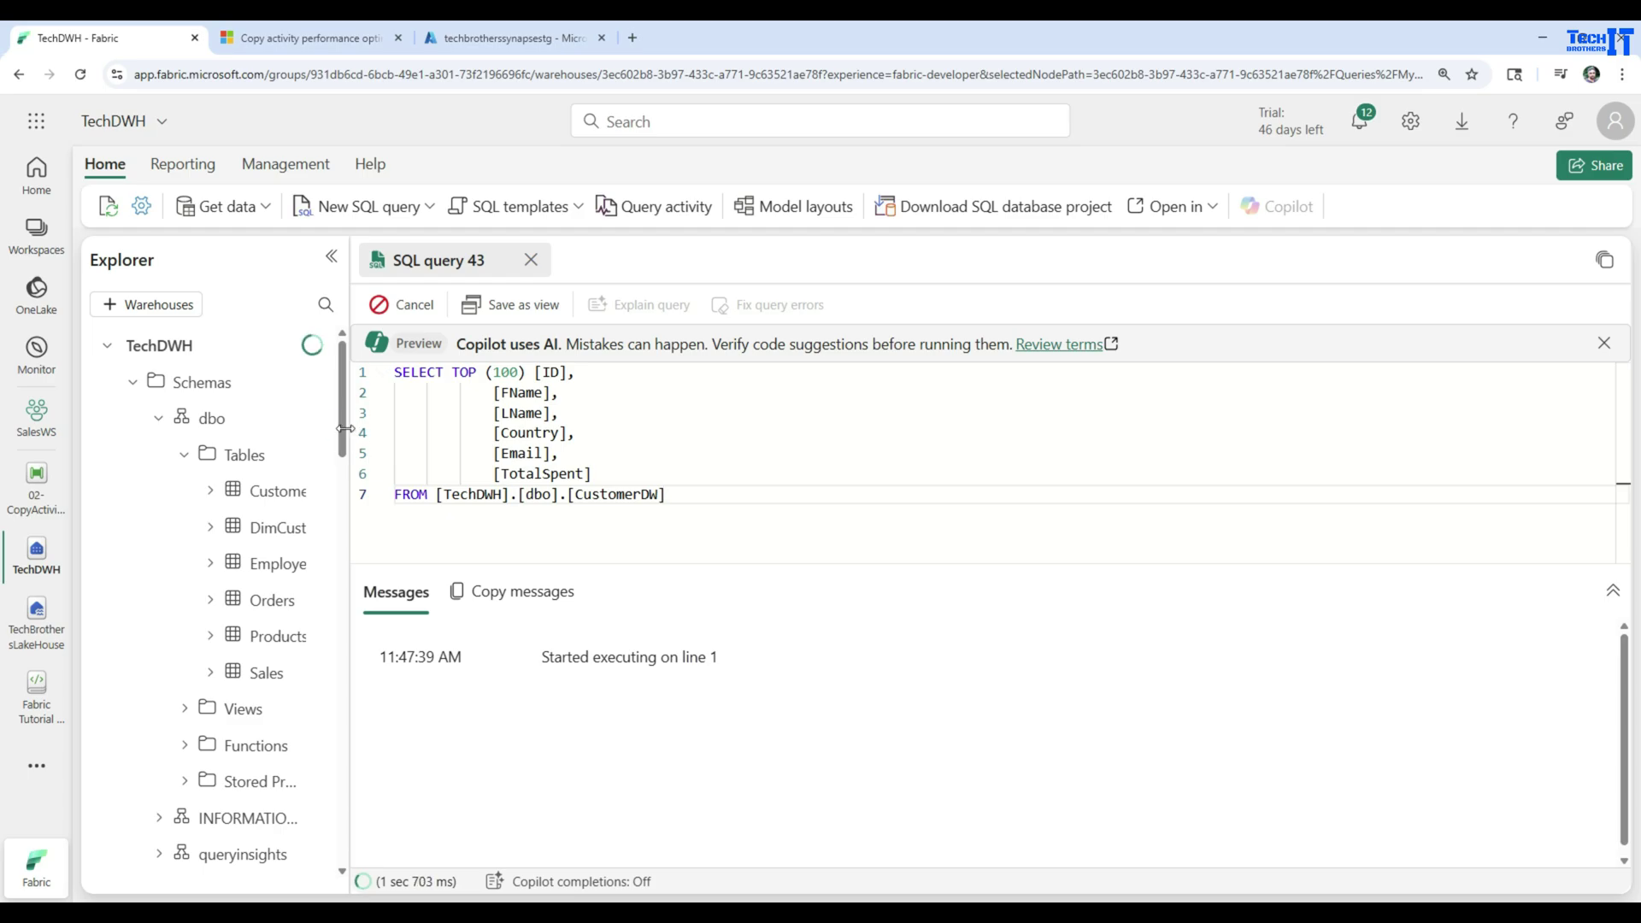
Step: Widen the Explorer and review the 10 CustomerDW result rows, ID through TotalSpent
{"action": "left_click_drag", "start_coordinate": [351, 441], "coordinate": [531, 441]}
{"action": "left_click_drag", "start_coordinate": [854, 495], "coordinate": [683, 500]}
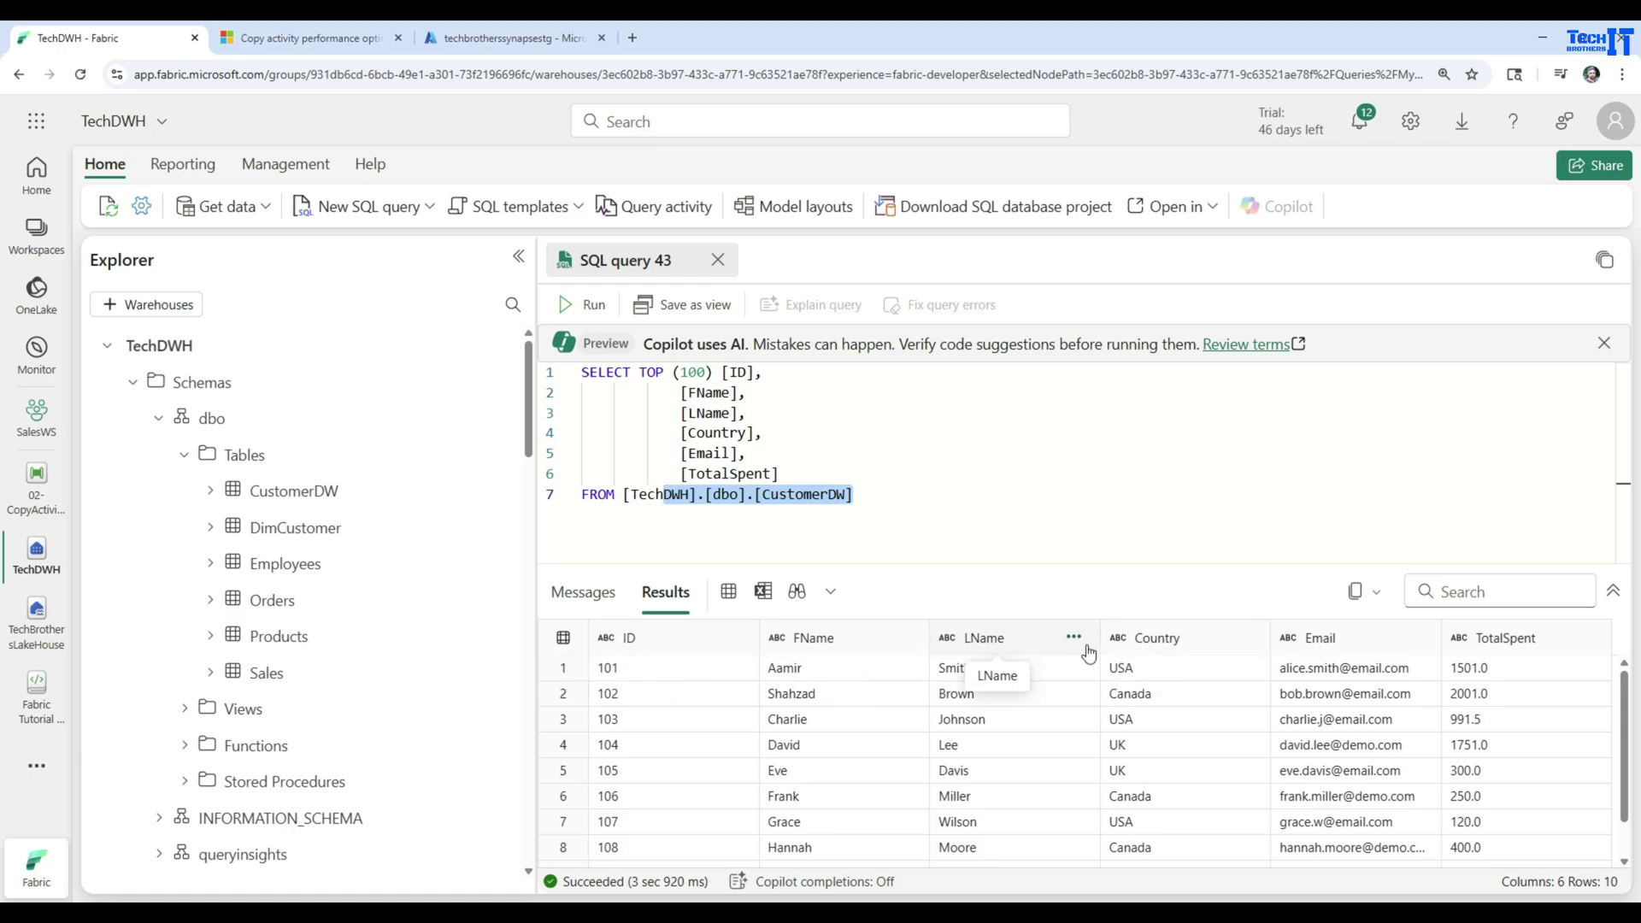
{"action": "scroll", "coordinate": [1027, 725], "scroll_direction": "down", "scroll_amount": 1}
{"action": "scroll", "coordinate": [1025, 725], "scroll_direction": "up", "scroll_amount": 1}
{"action": "scroll", "coordinate": [1023, 725], "scroll_direction": "up", "scroll_amount": 1}
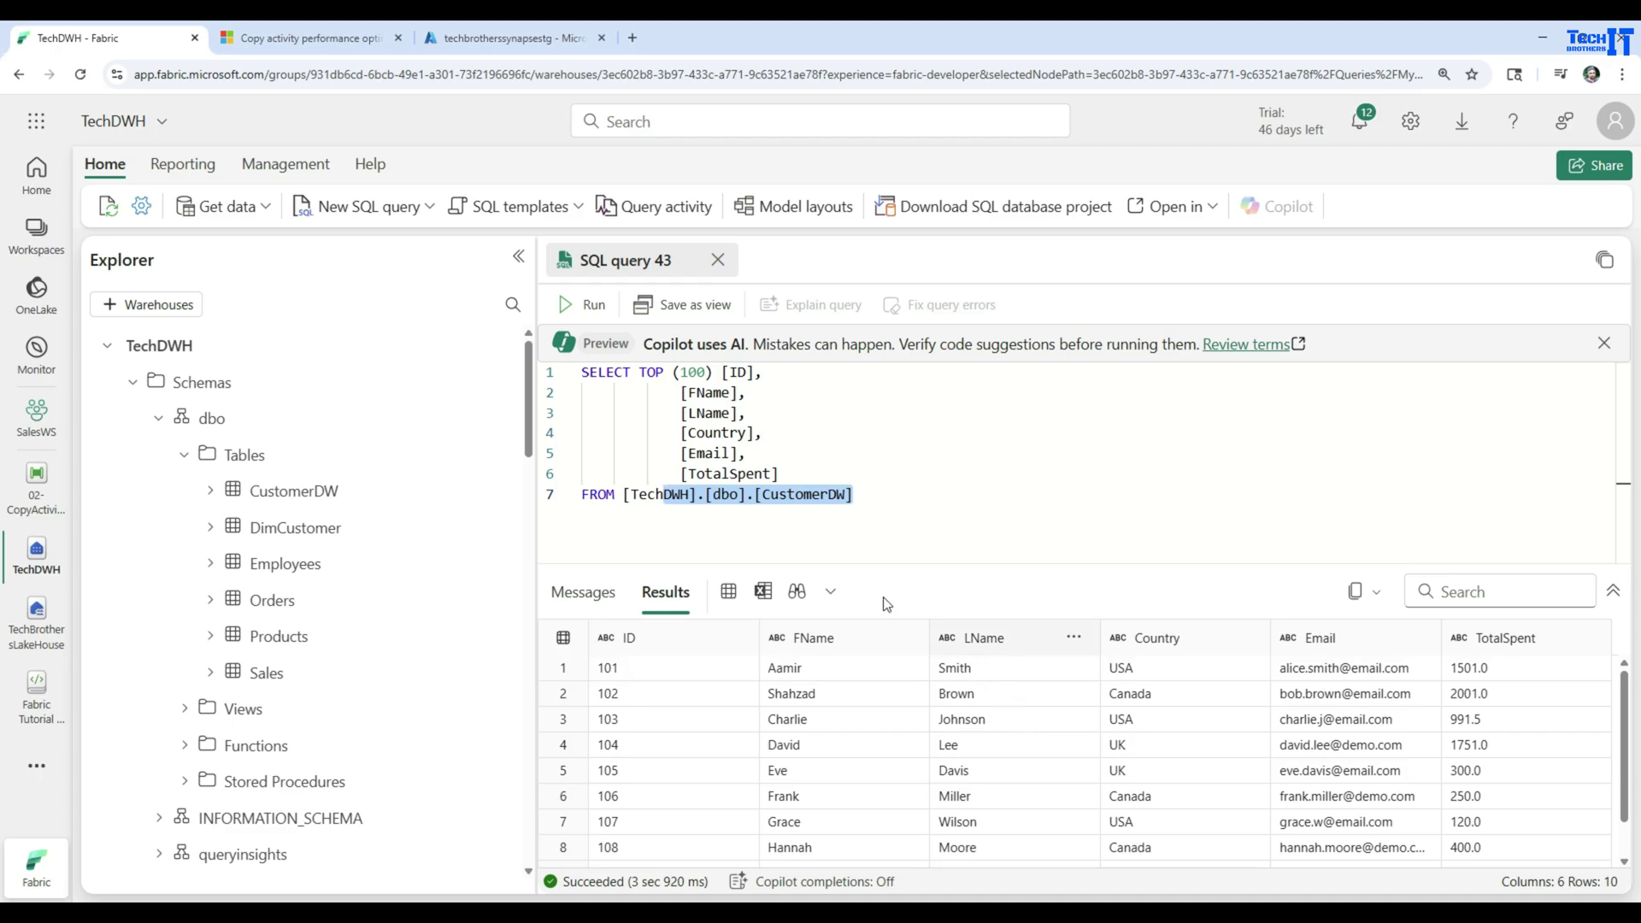
{"action": "left_click", "coordinate": [883, 496]}
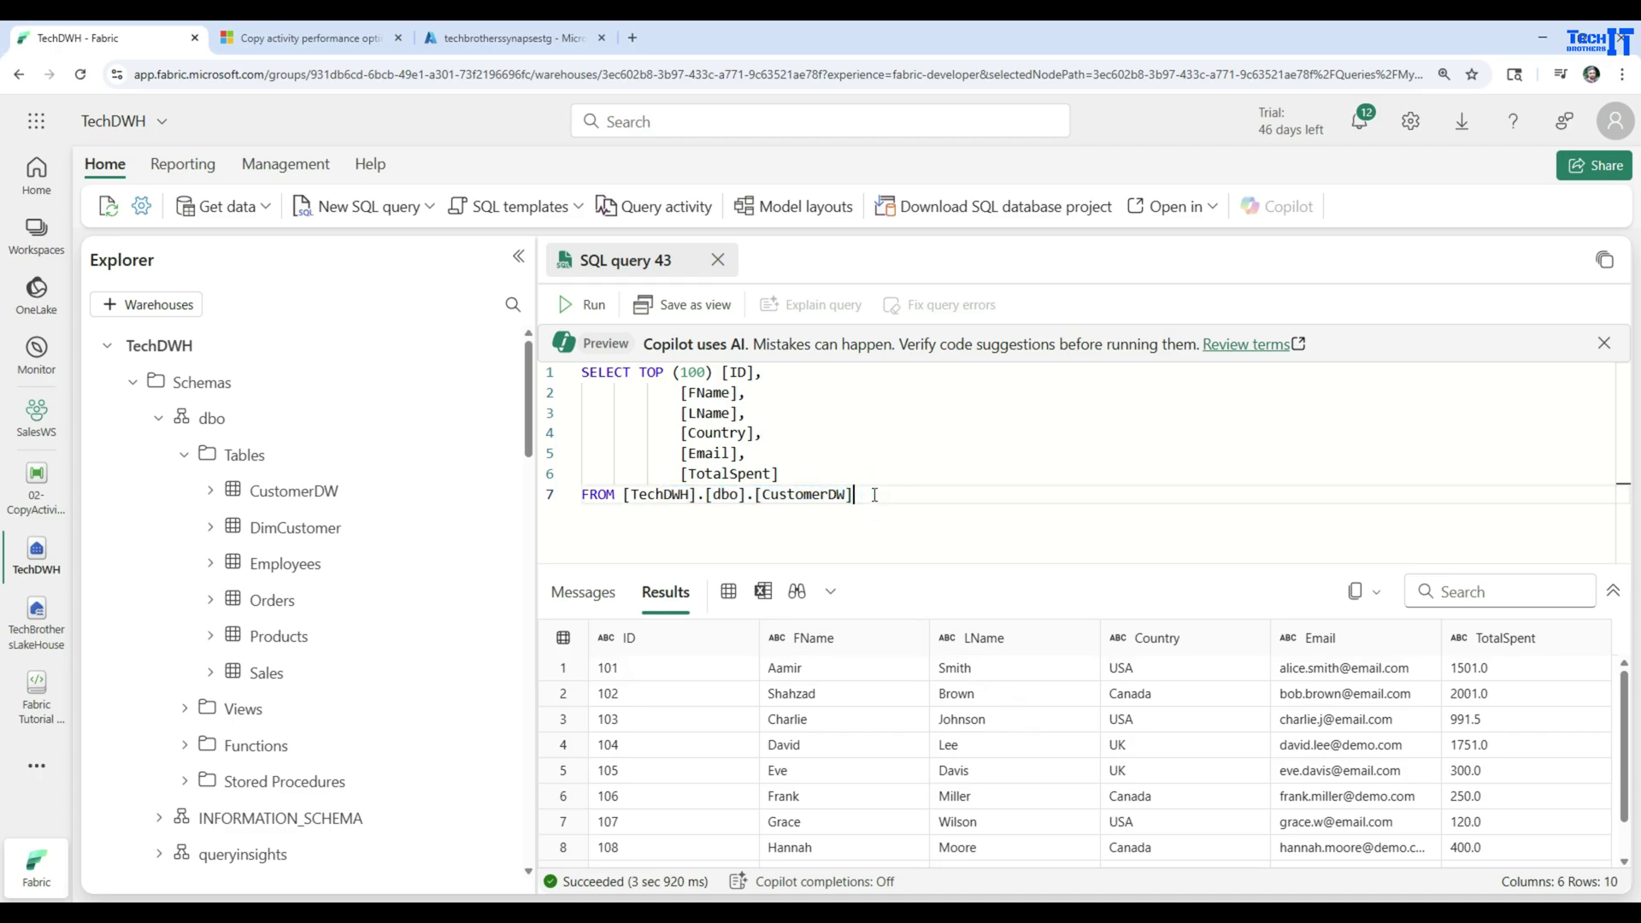
Step: Open the 02-CopyActivity_lakehouseFile_to_Warehouse pipeline from the SalesWS Pipelines folder
{"action": "left_click", "coordinate": [36, 419]}
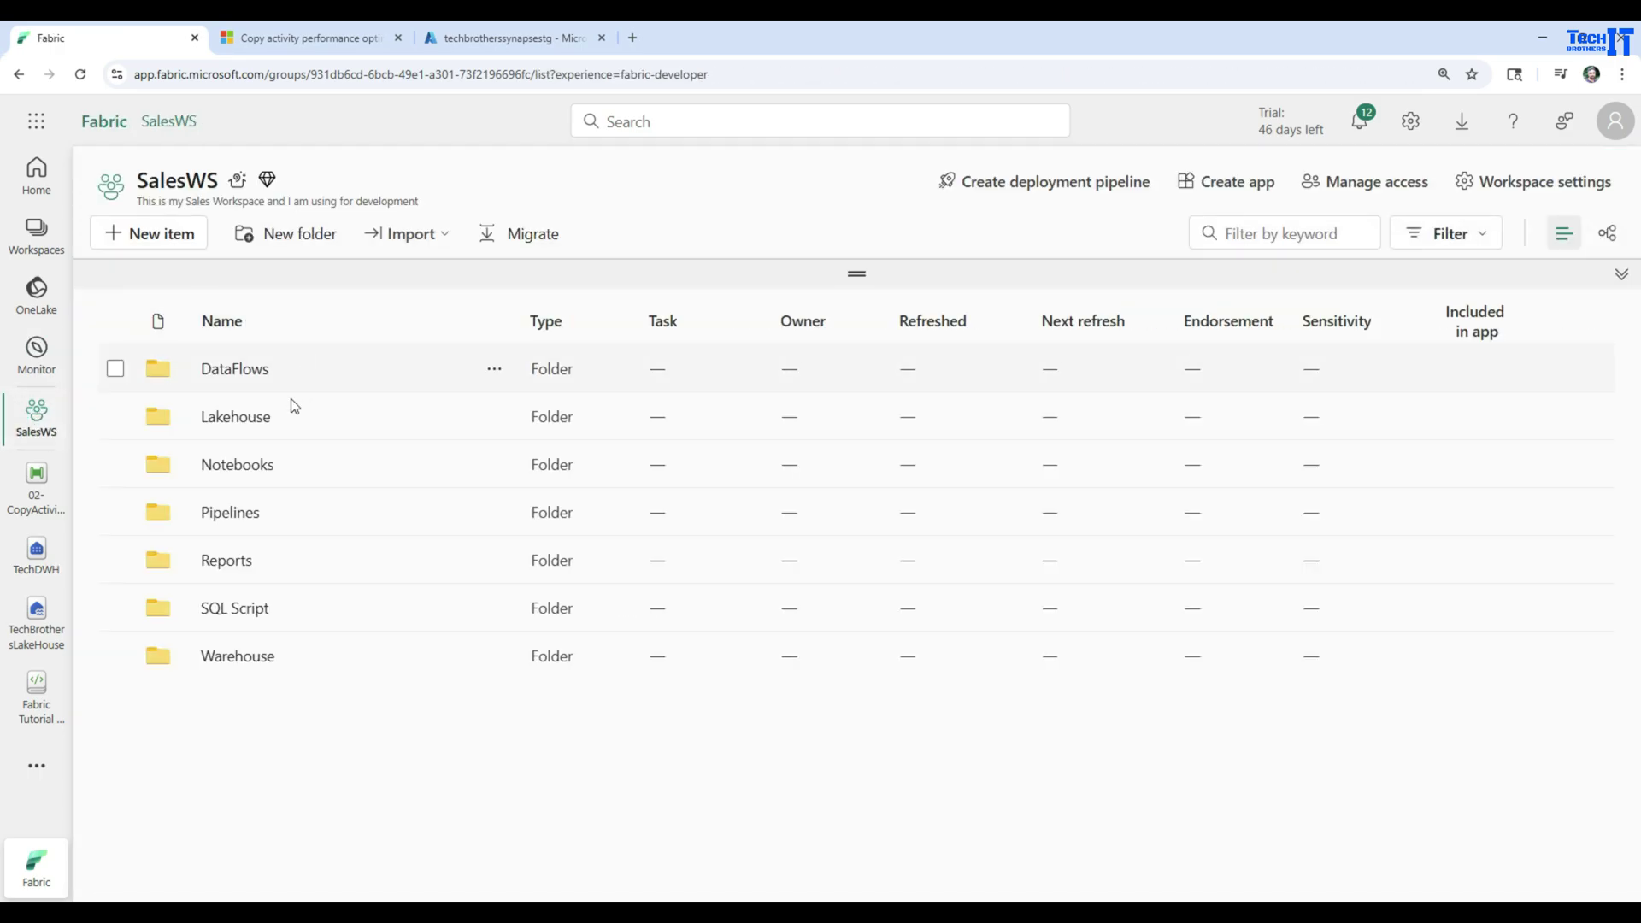
{"action": "left_click", "coordinate": [226, 516]}
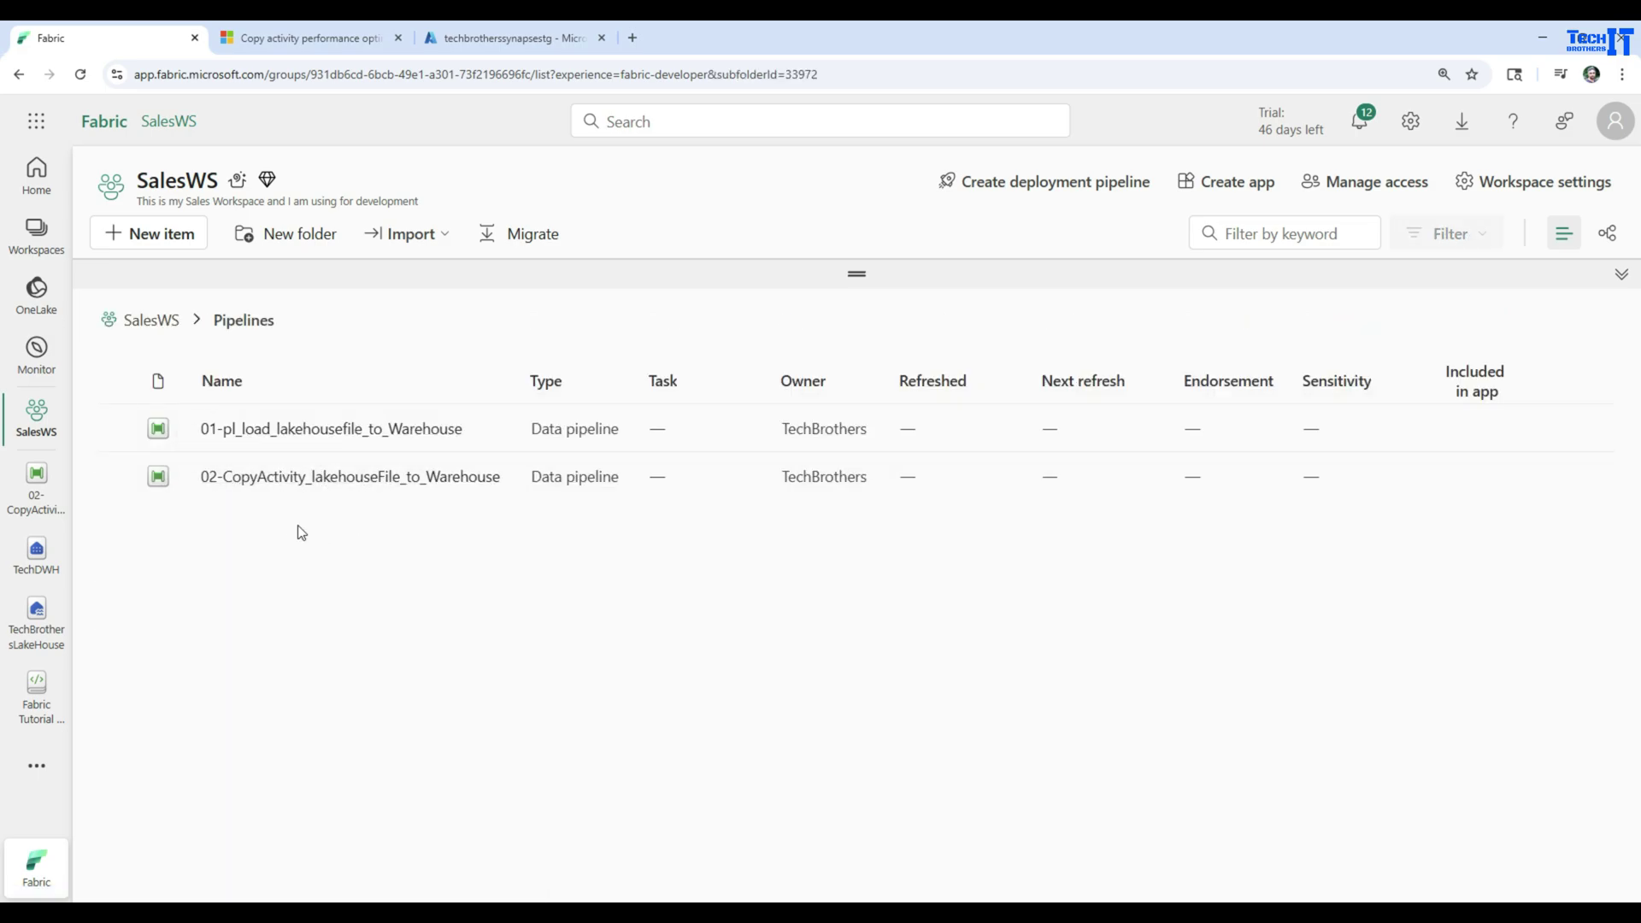
{"action": "left_click", "coordinate": [321, 480]}
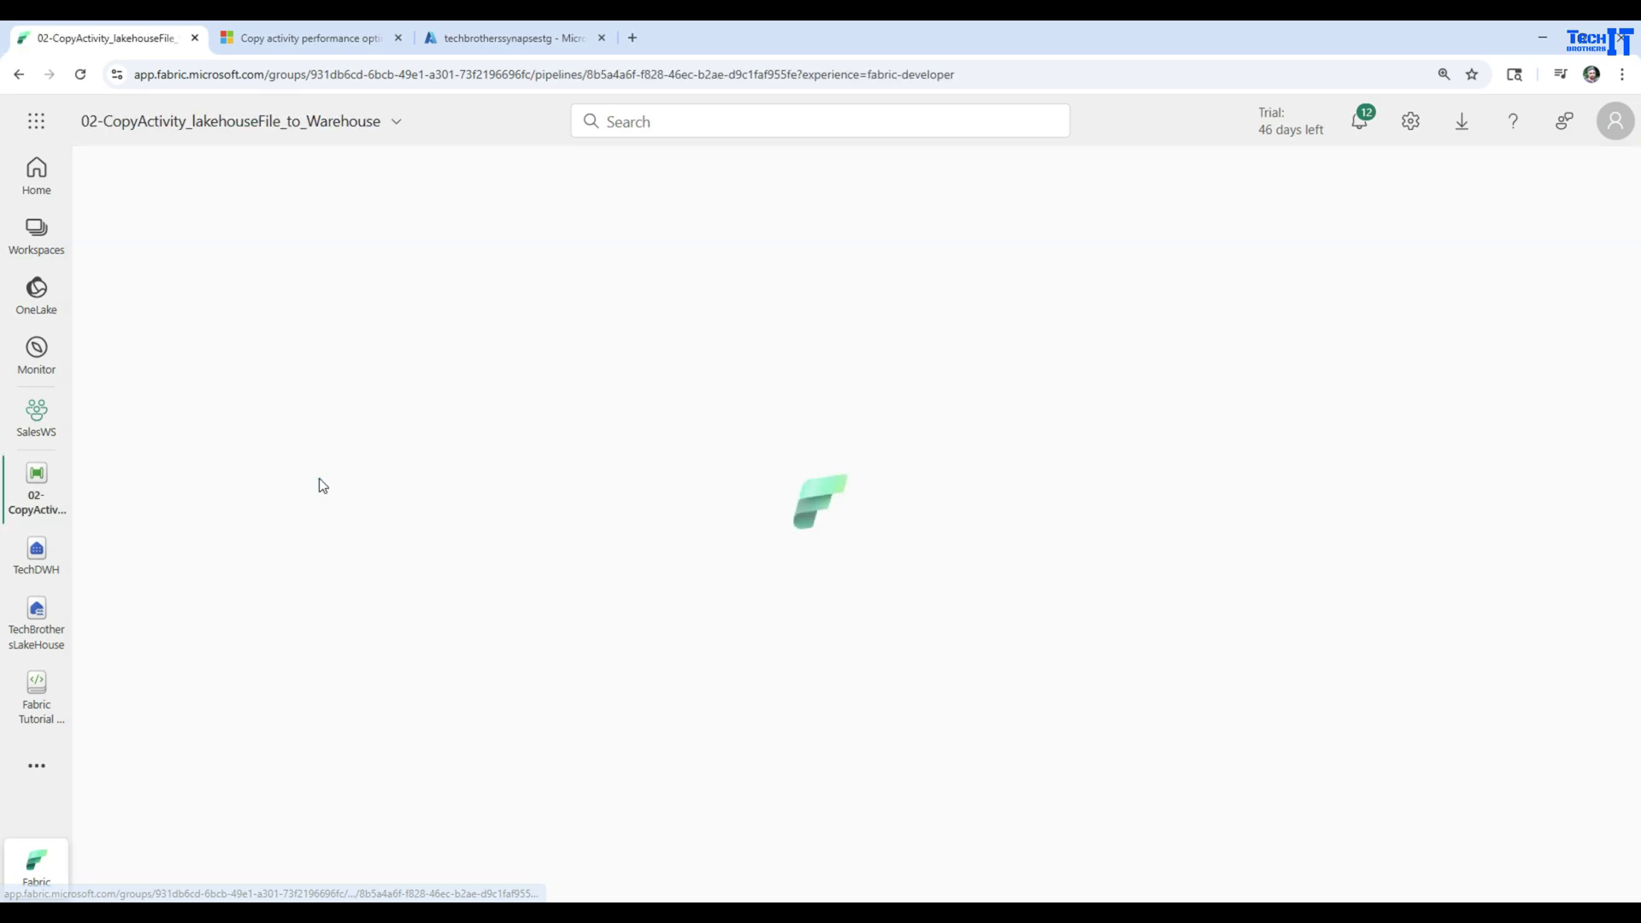